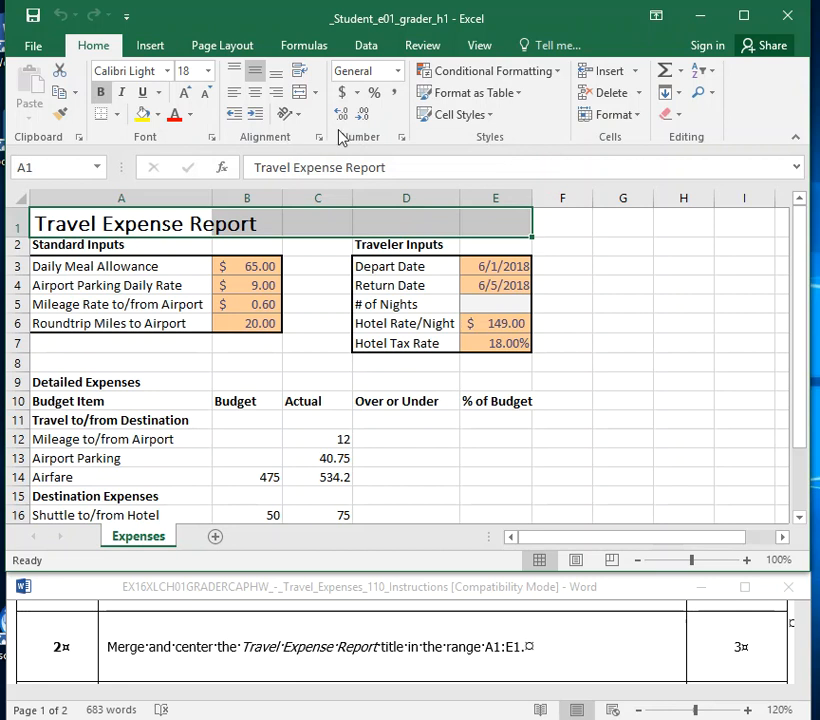
Merge and center the Travel Expense Report title across the range A1:E1.
drag(805, 104, 819, 104)
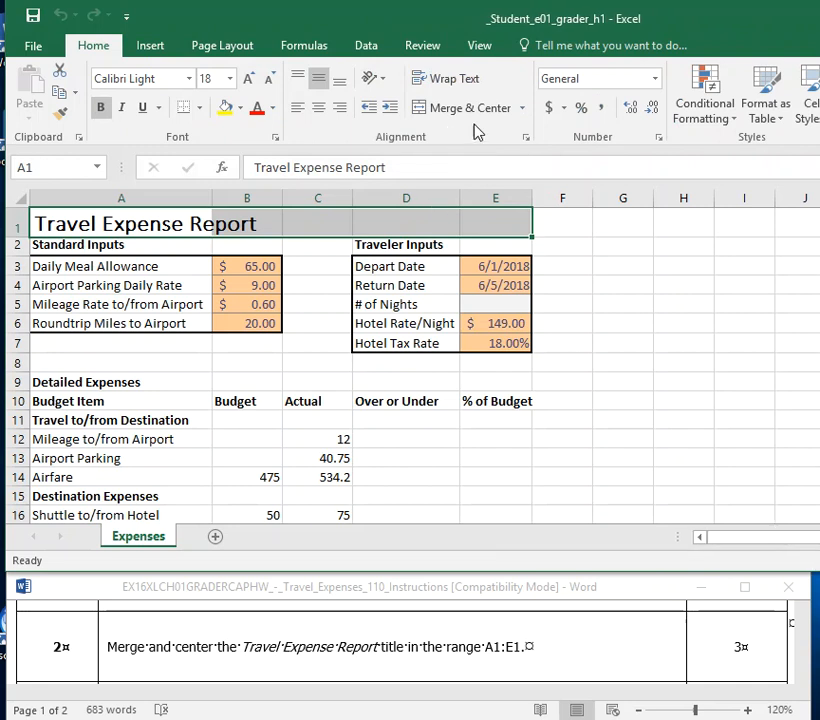
click(522, 108)
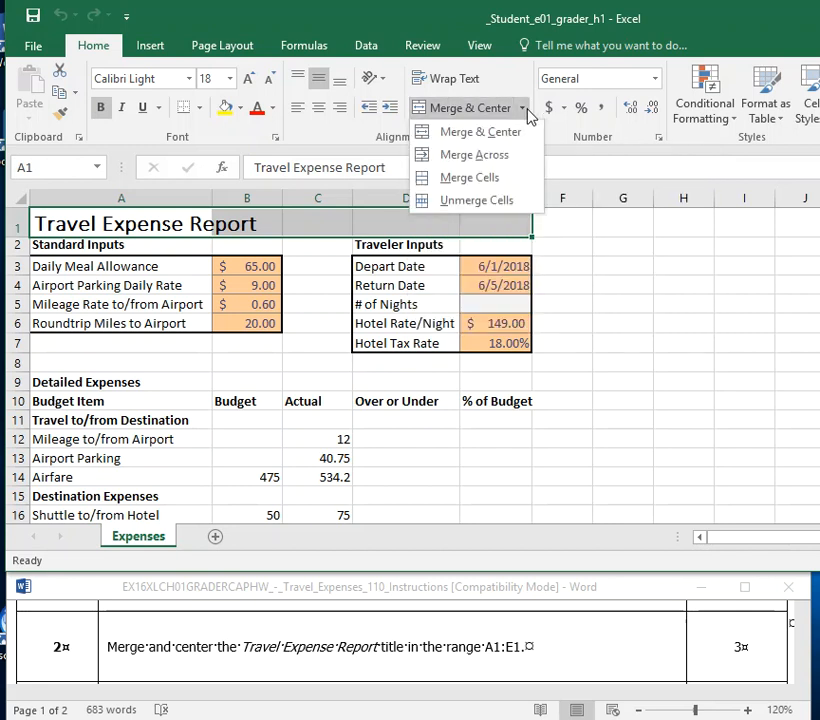
click(449, 114)
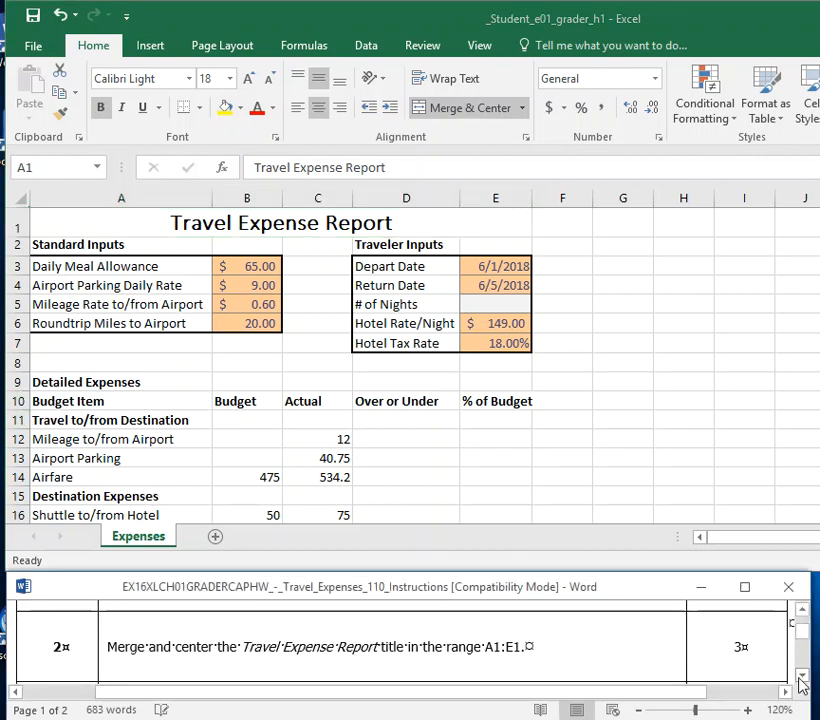
Bring instruction 3 into view in the Word document and fill the # of Nights cell E5 with yellow.
click(801, 679)
click(801, 682)
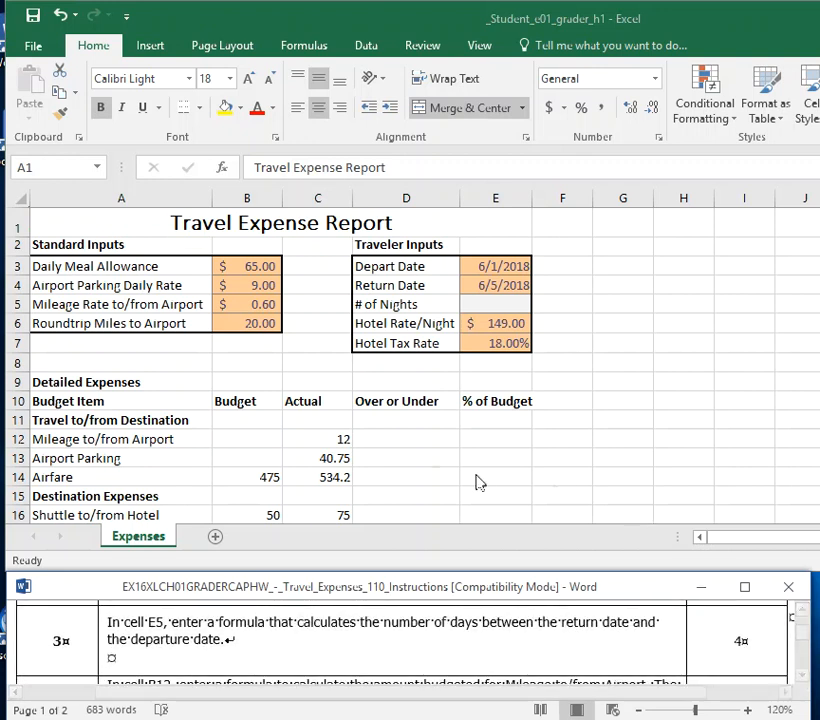
click(500, 302)
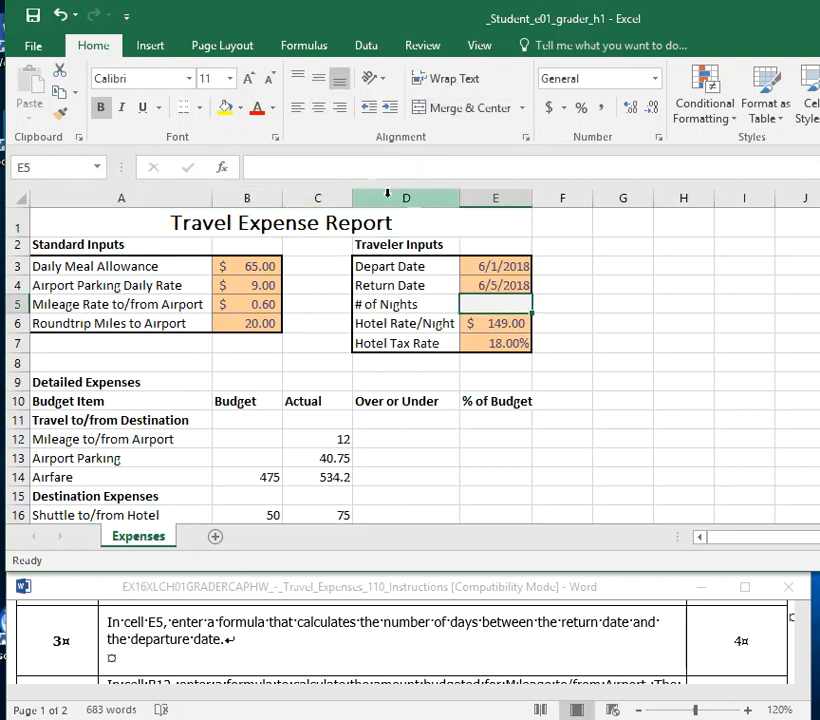
click(225, 106)
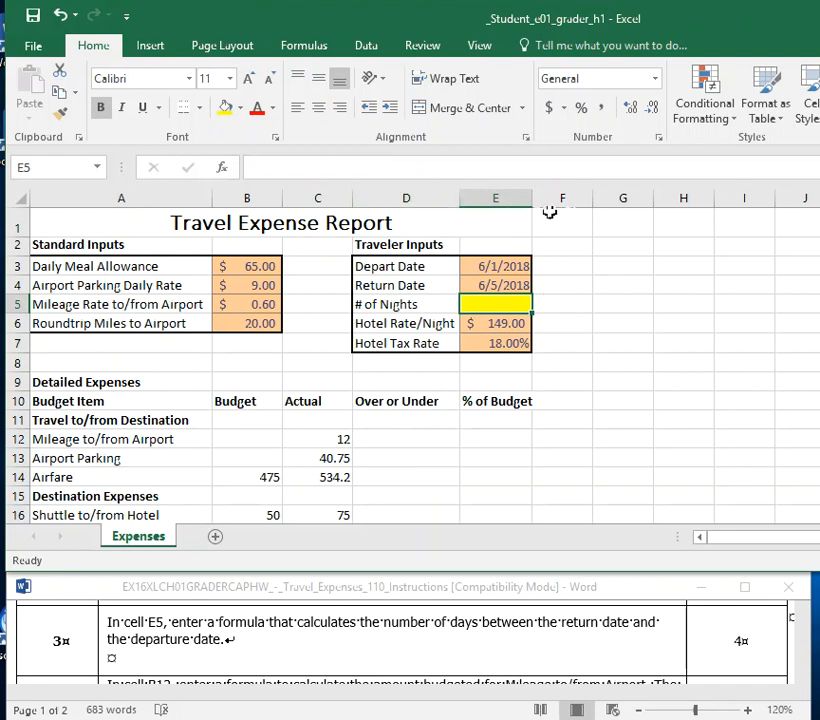
click(496, 197)
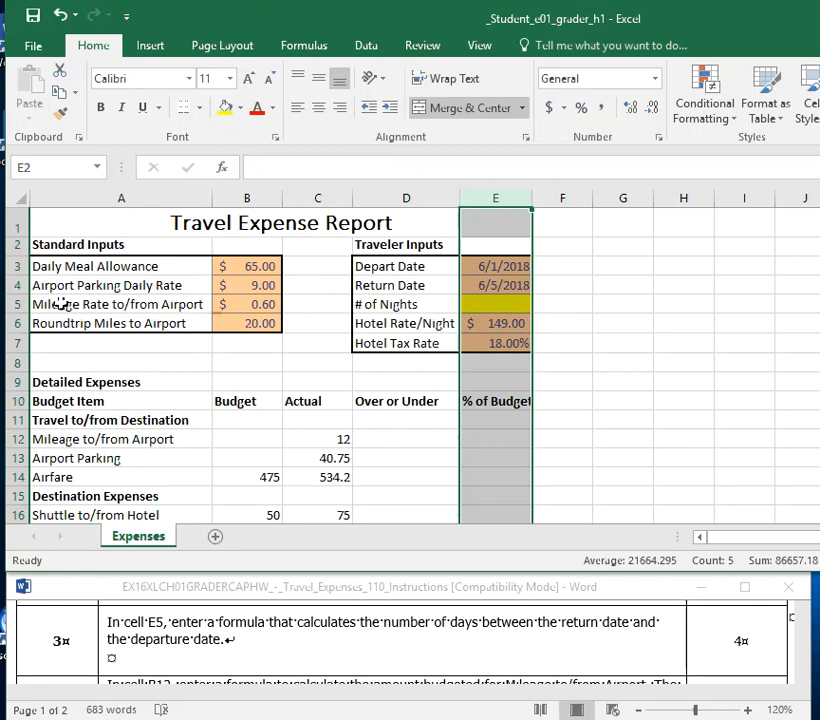
click(17, 304)
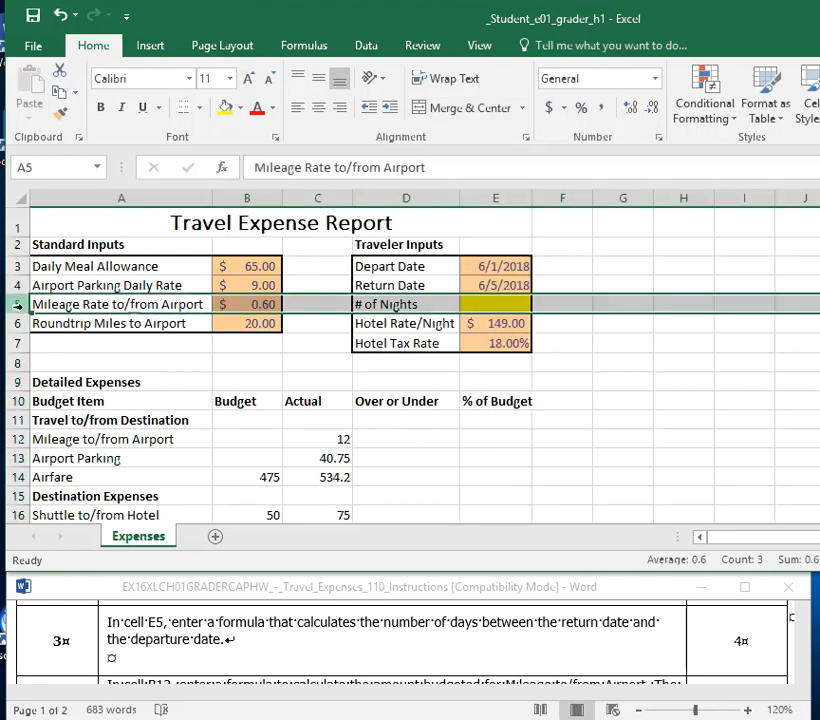
Enter the formula =E4-E3 in cell E5 to calculate the number of nights between the depart and return dates.
click(505, 305)
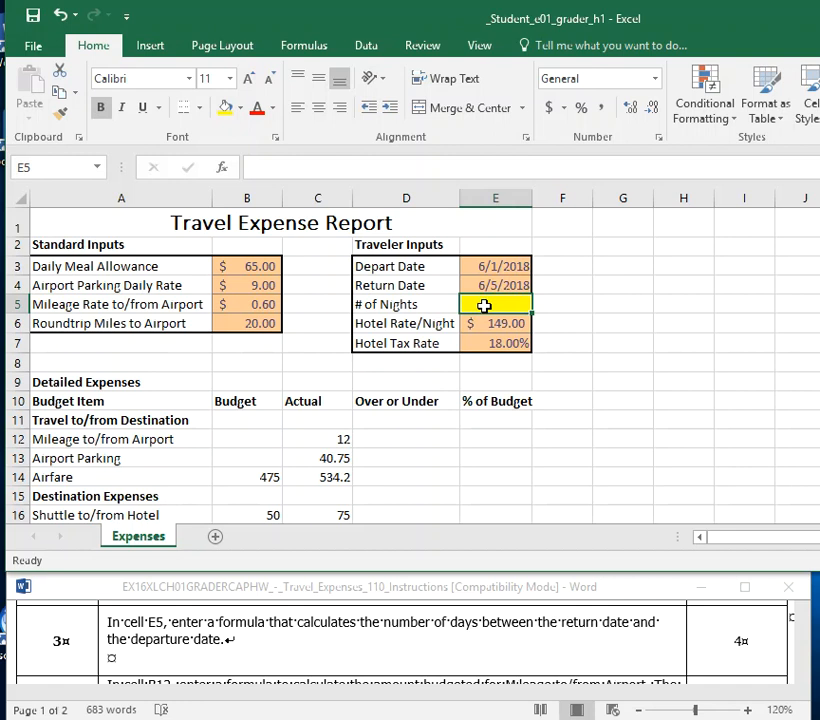
text(=)
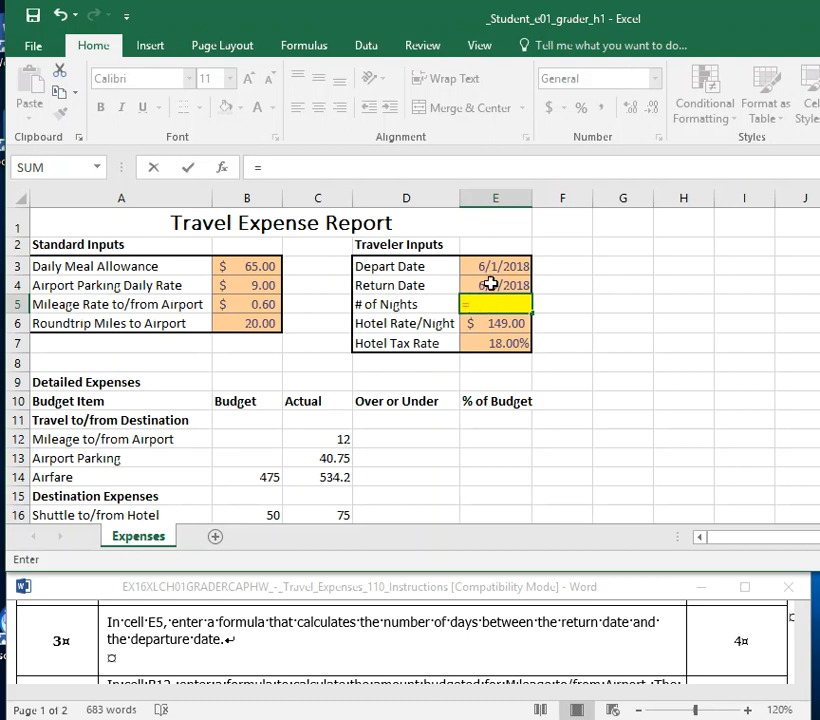
click(491, 284)
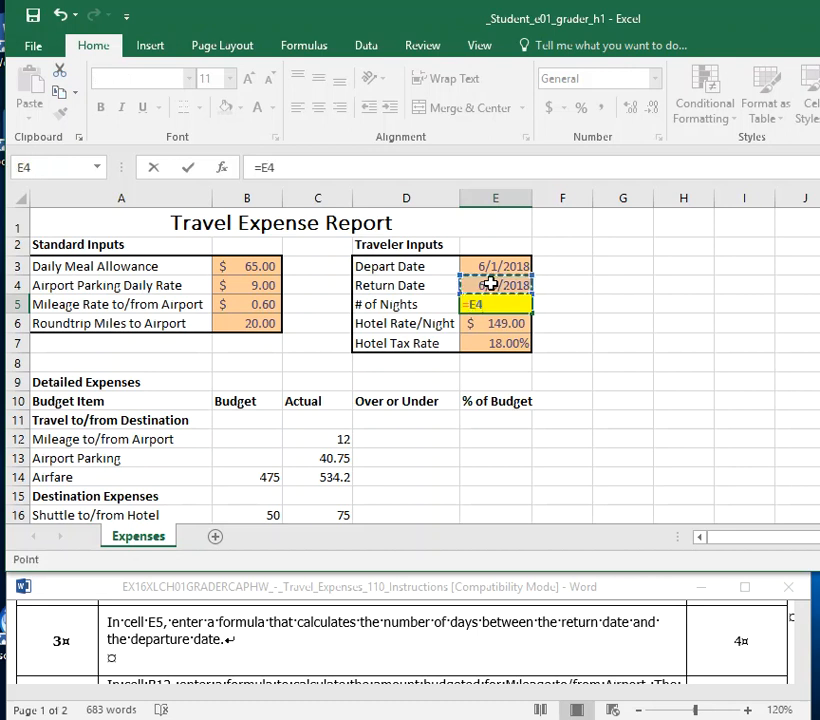
text(-)
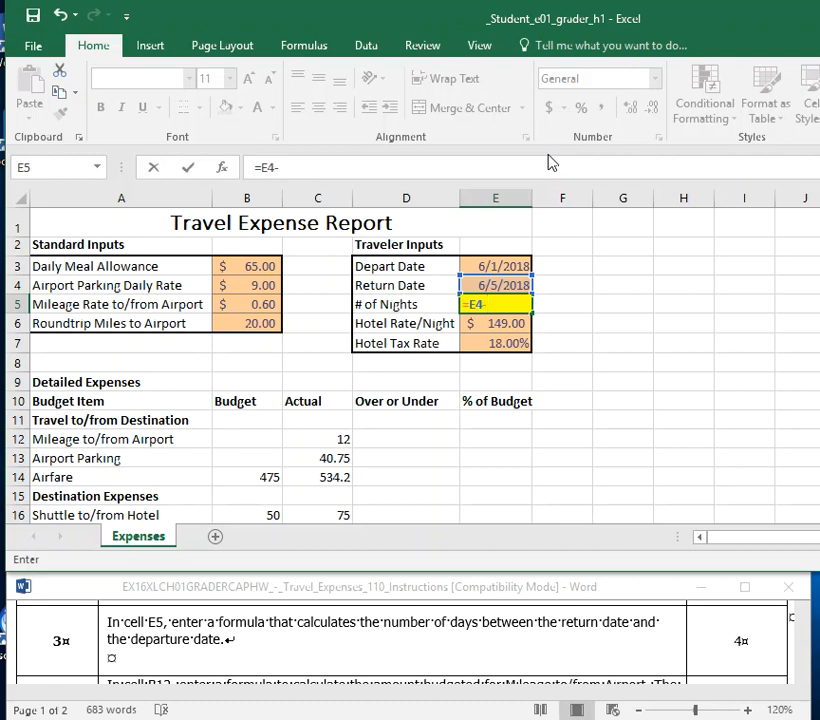
click(474, 266)
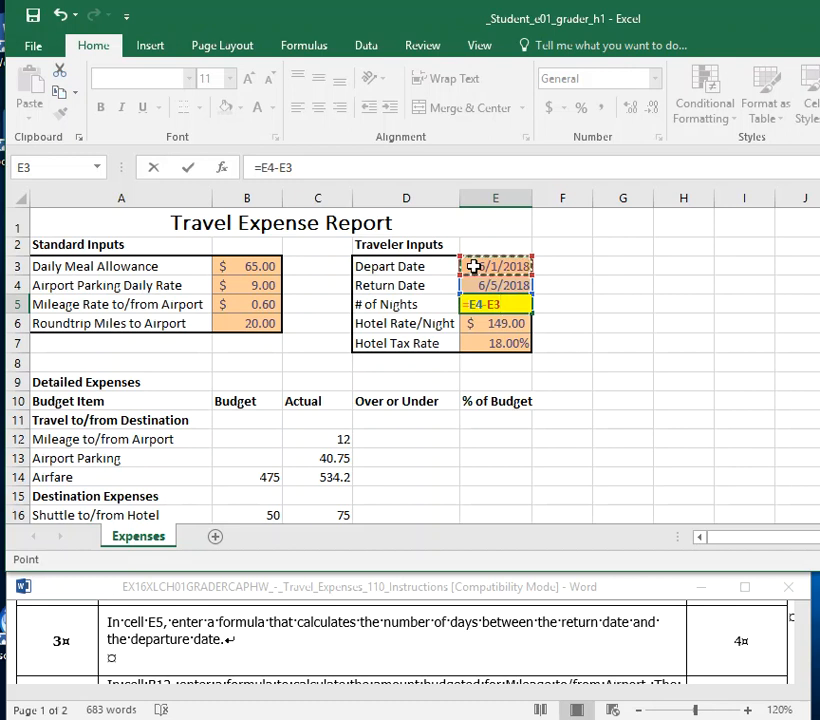
key(Return)
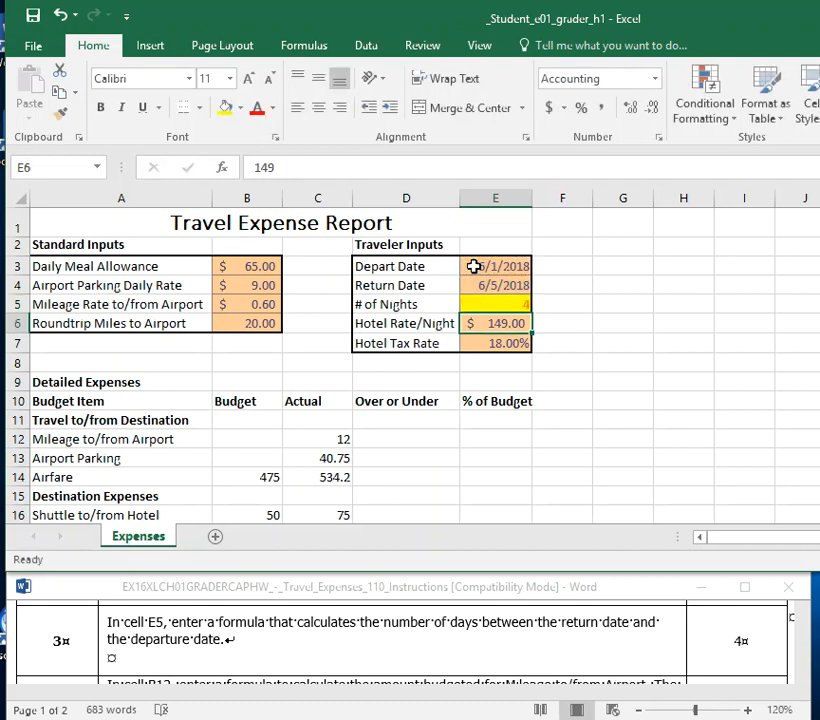
Center cell E5 horizontally, middle-align it vertically and set its font color to Automatic.
click(495, 304)
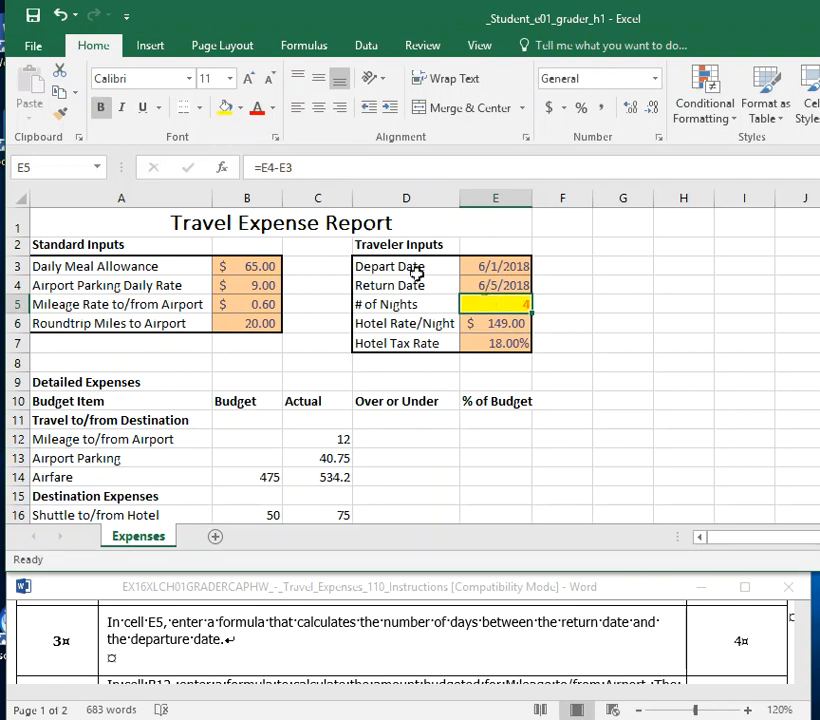
click(318, 107)
click(318, 79)
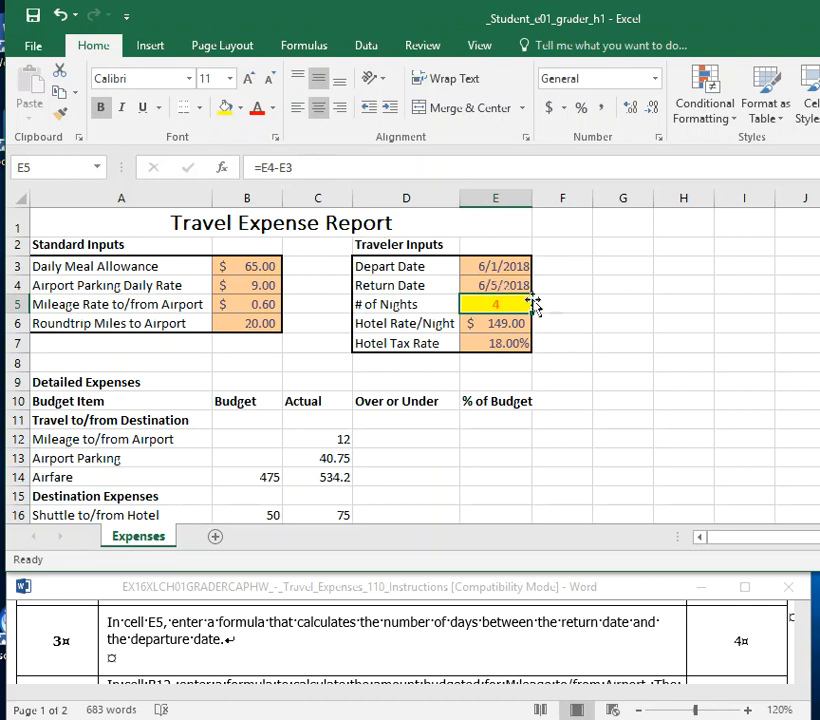
click(274, 110)
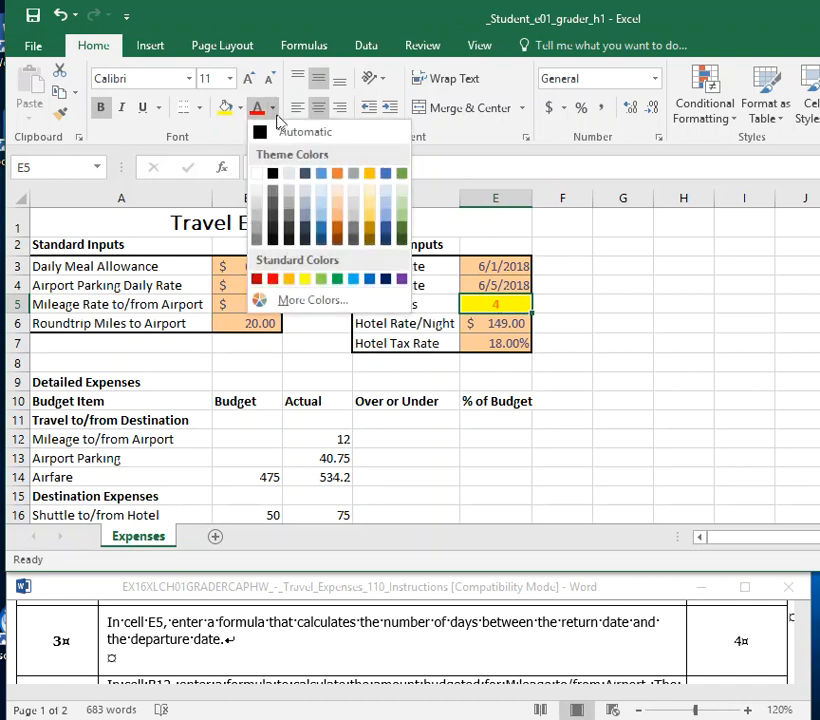
click(272, 133)
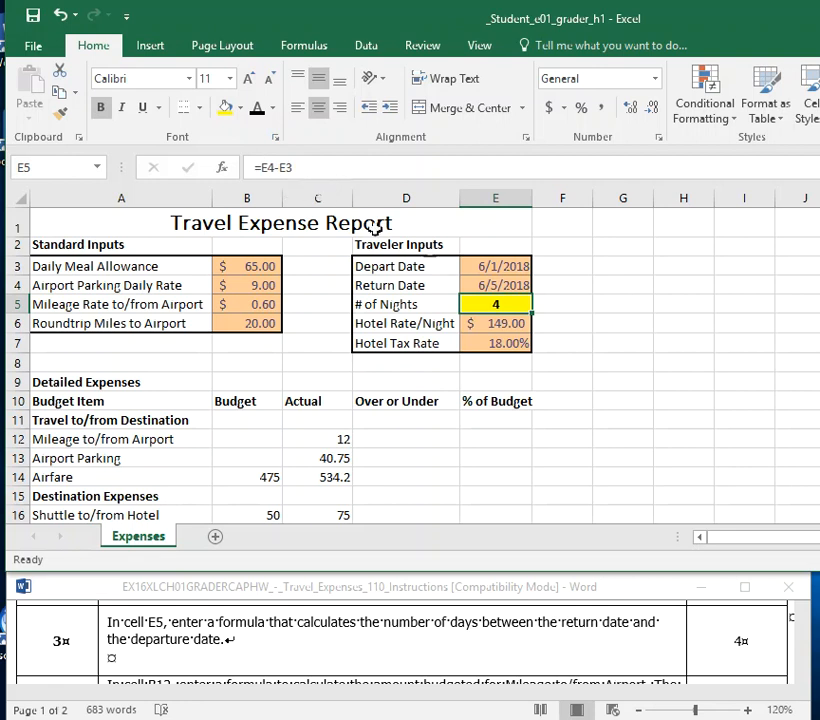
click(614, 322)
Examine the formula in cell E5 and the cell references it uses, leaving it as it is.
click(505, 304)
click(251, 167)
drag(253, 167, 296, 167)
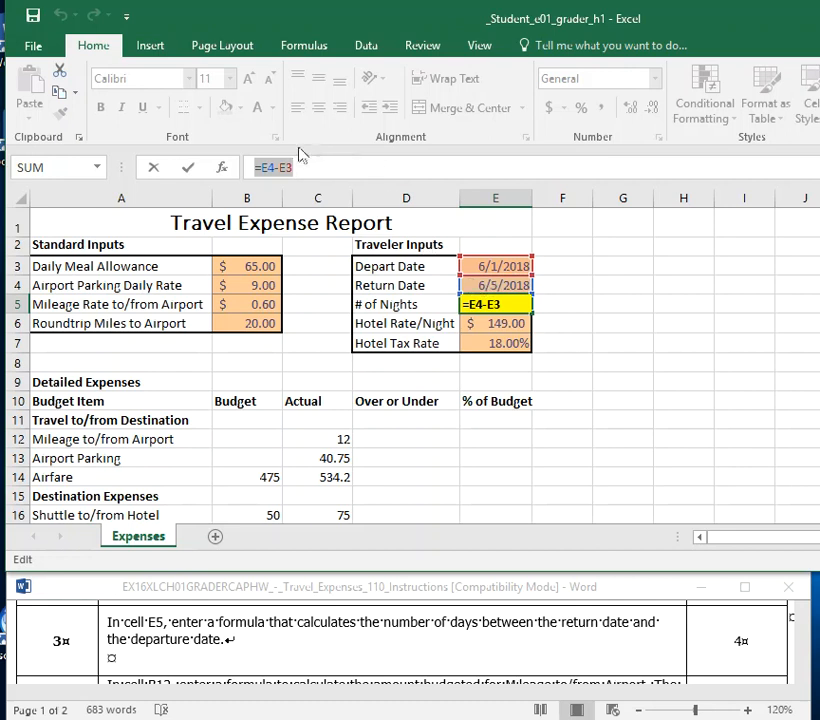
click(276, 170)
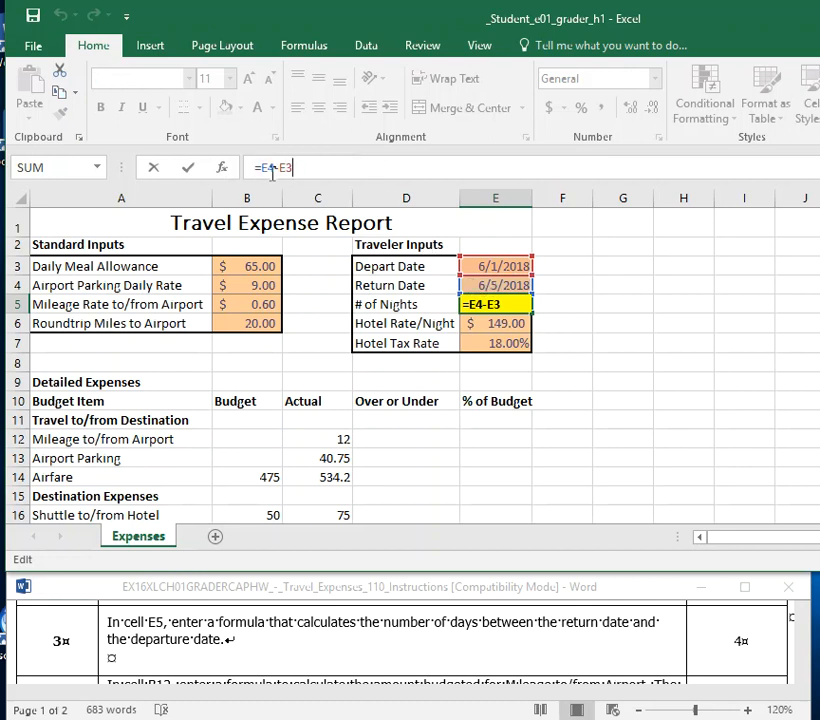
drag(276, 172, 375, 175)
click(331, 168)
click(523, 305)
click(512, 343)
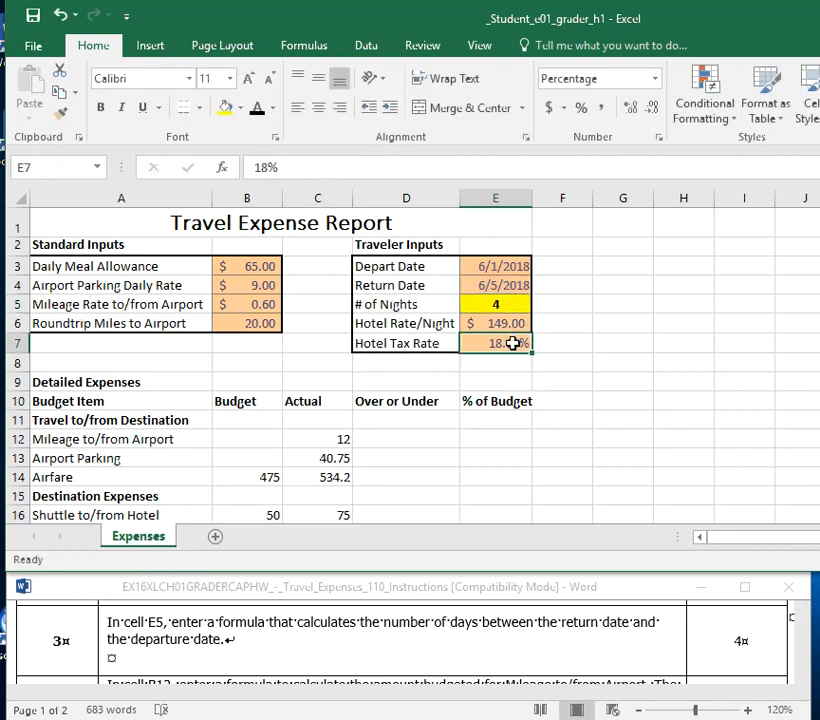
click(511, 310)
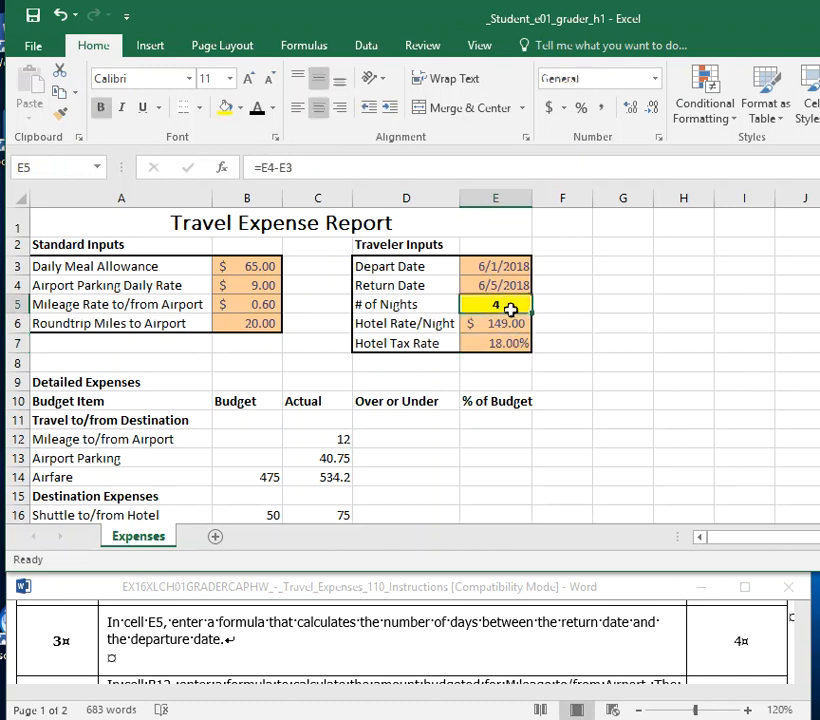
click(583, 314)
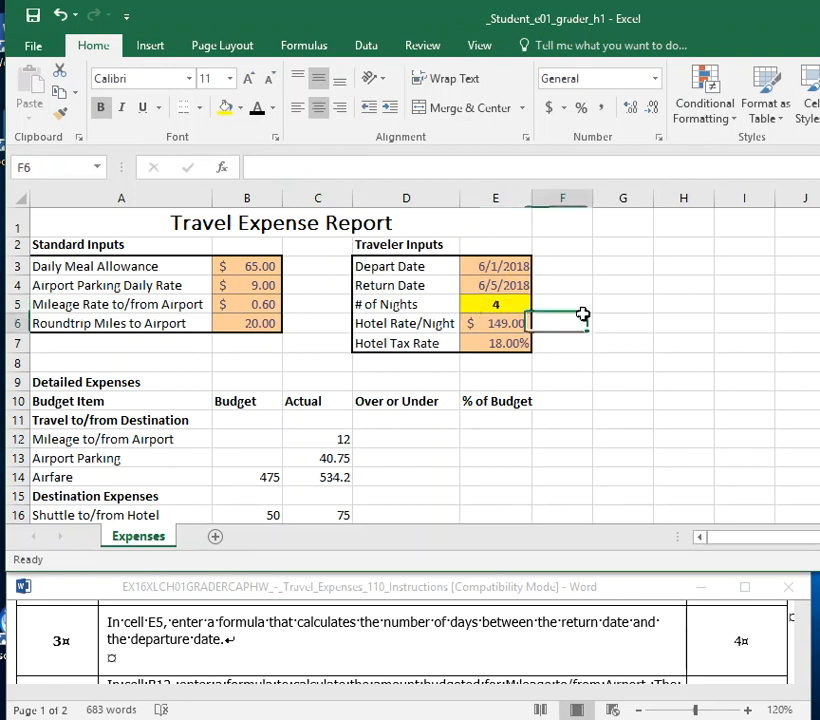
click(805, 464)
click(640, 497)
click(639, 271)
click(699, 368)
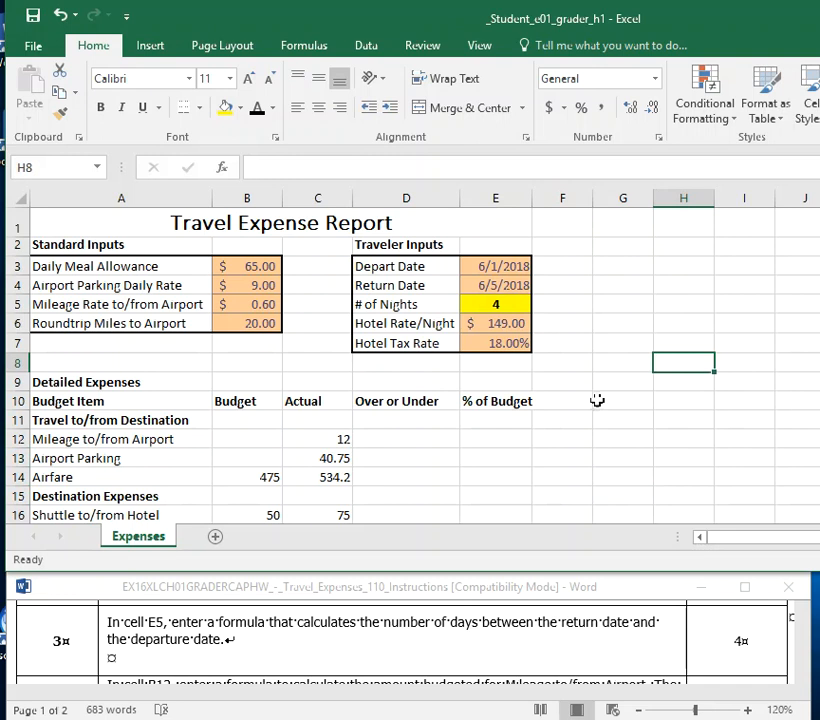
Remove the fill color from cell E5 and save the workbook.
click(518, 306)
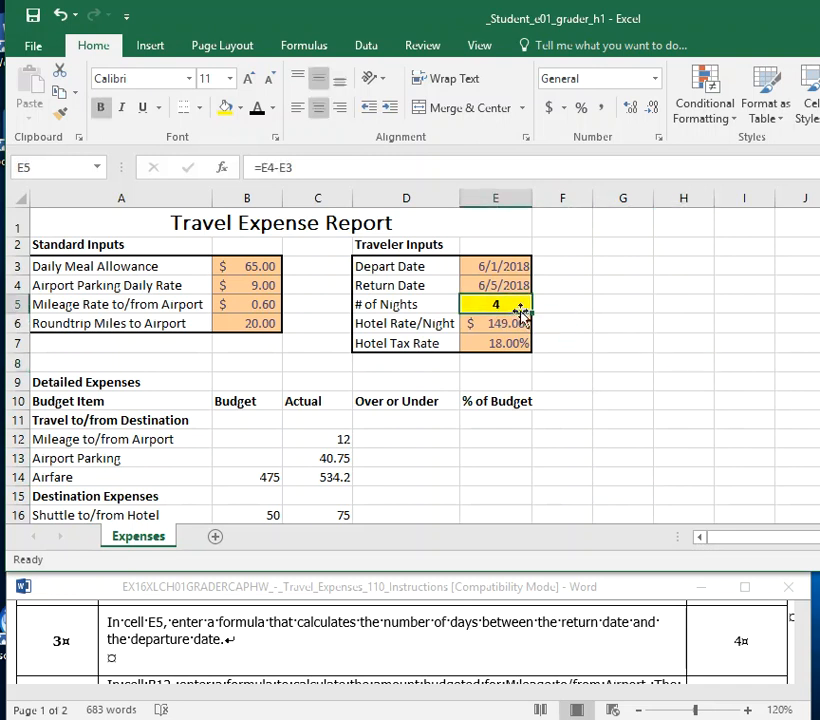
click(240, 108)
click(258, 276)
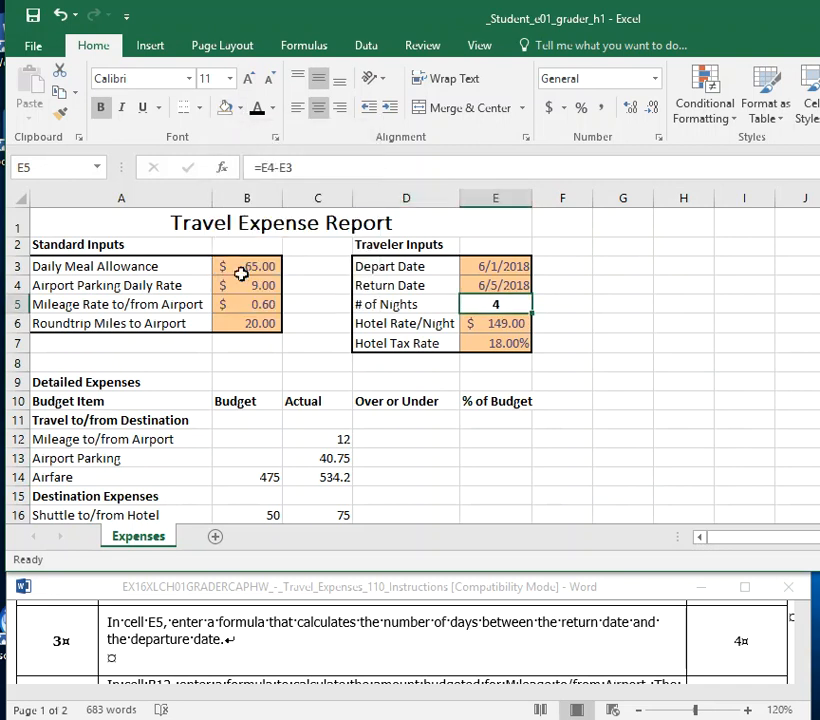
click(33, 15)
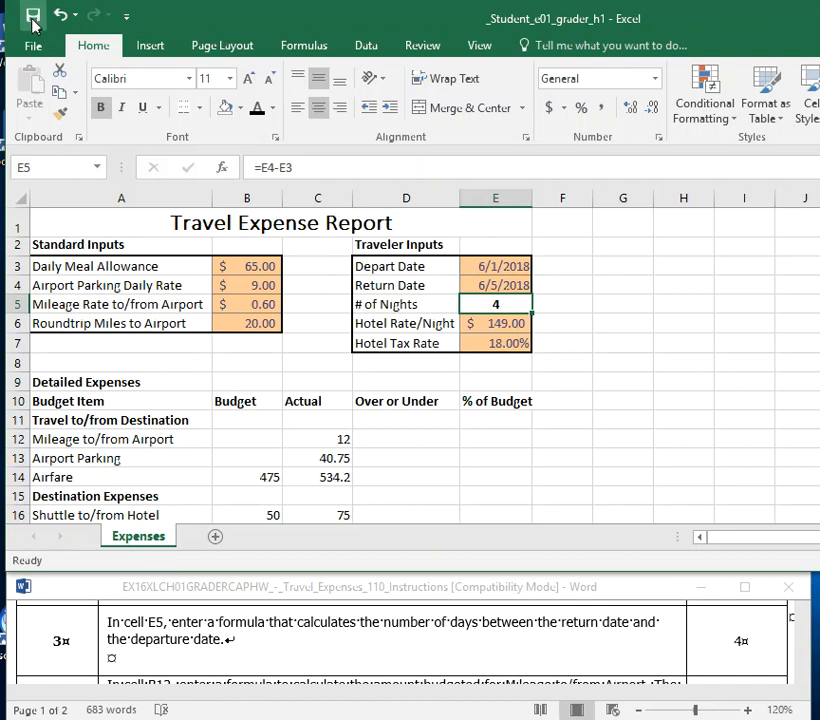
Switch to the Word instructions and format the cell reference B12 in instruction 4 as bold with yellow highlighting.
click(370, 640)
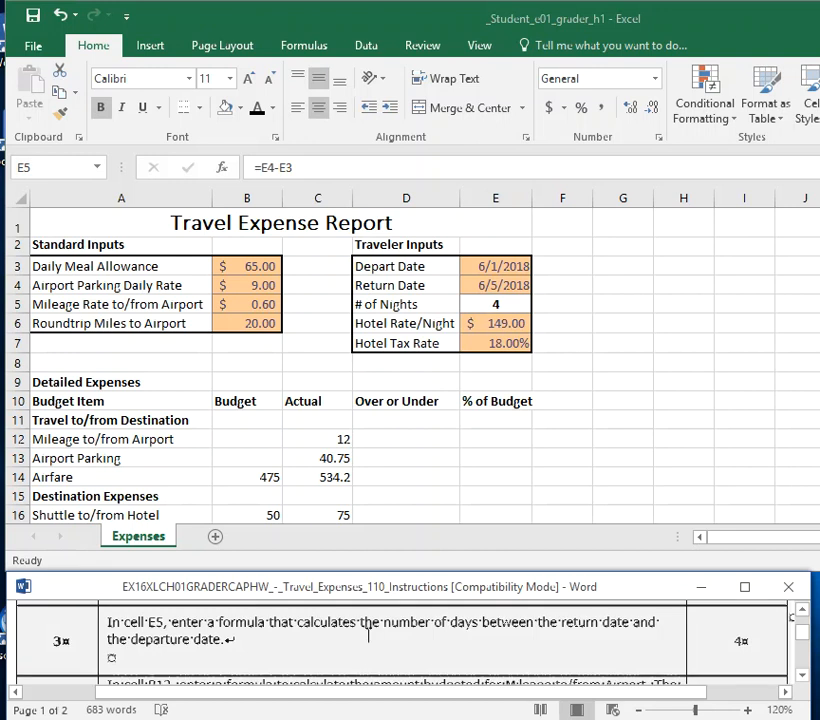
scroll(370, 634, down, 1)
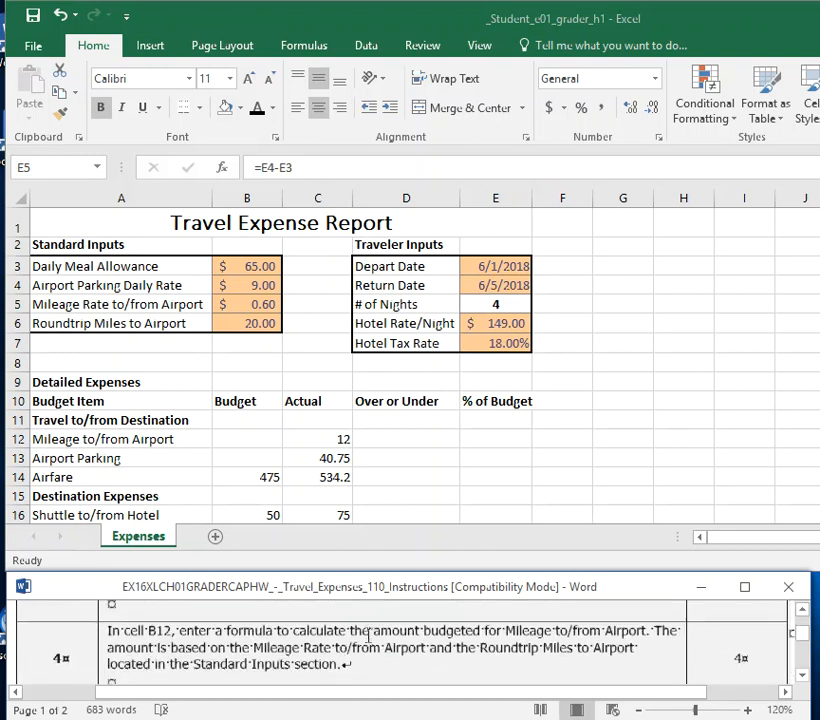
click(802, 677)
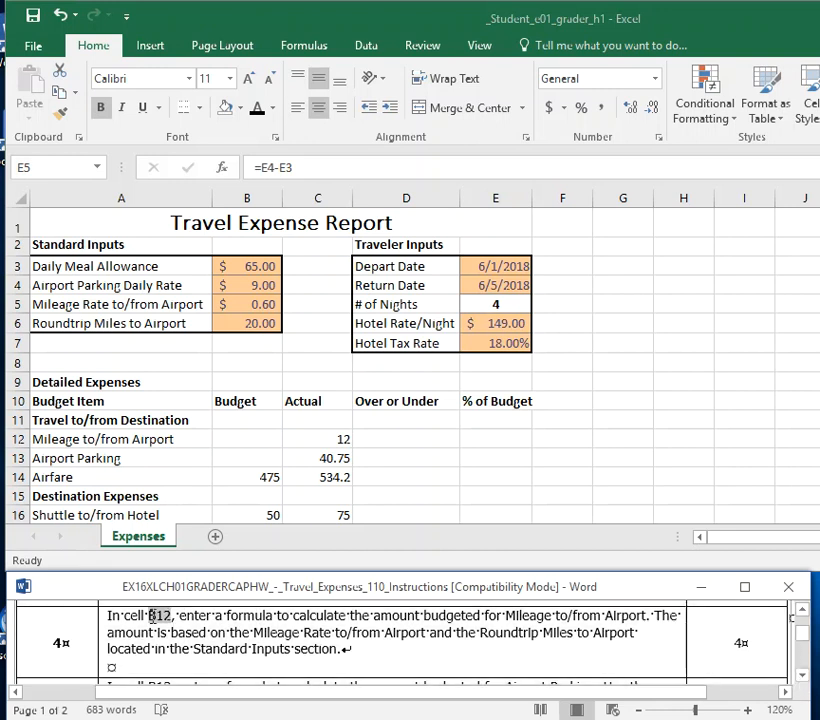
double_click(162, 615)
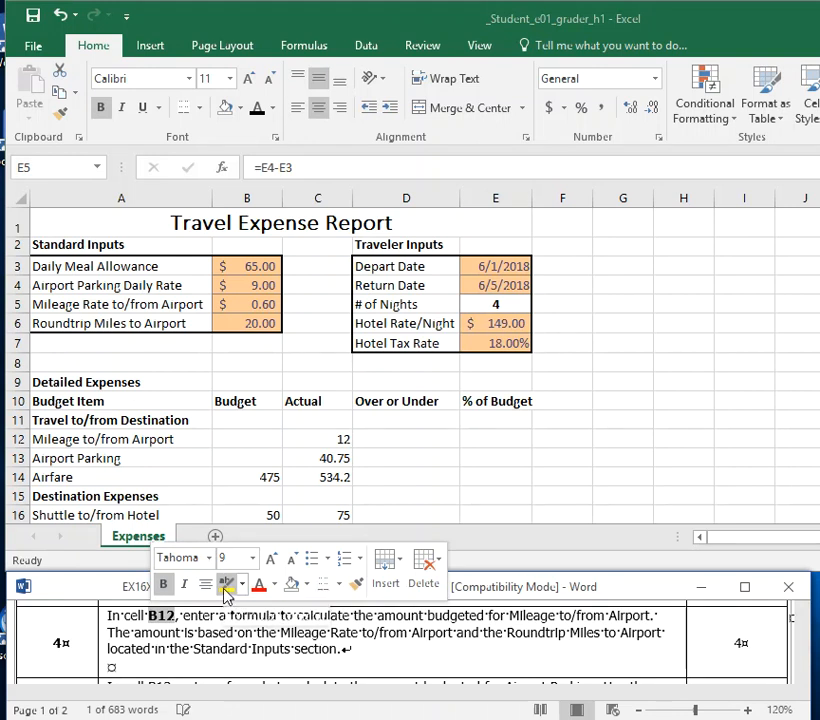
click(229, 585)
click(383, 637)
Make the phrase "Mileage to/from Airport" bold in the first sentence of instruction 4.
drag(434, 619, 450, 616)
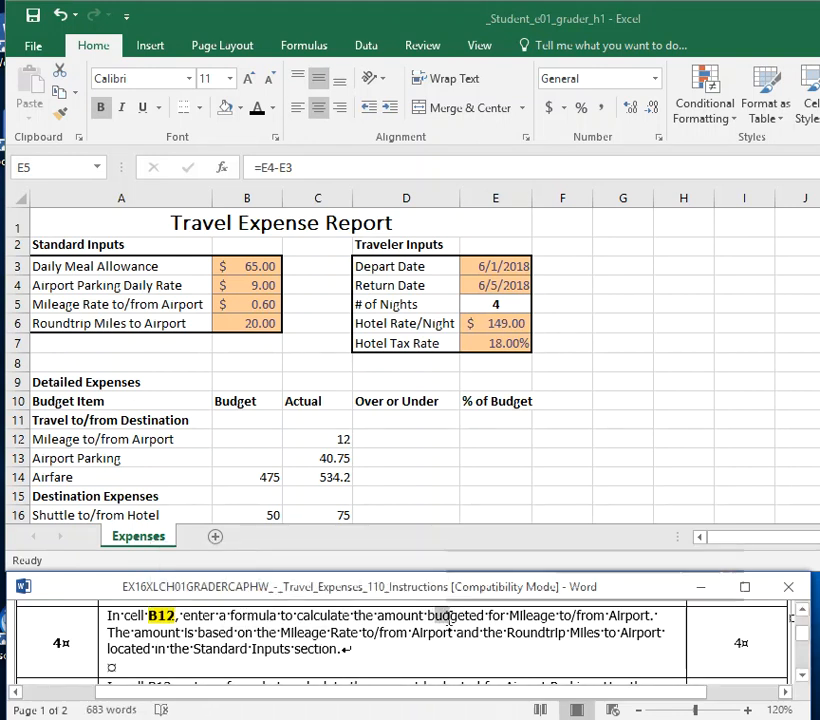
drag(514, 617, 652, 616)
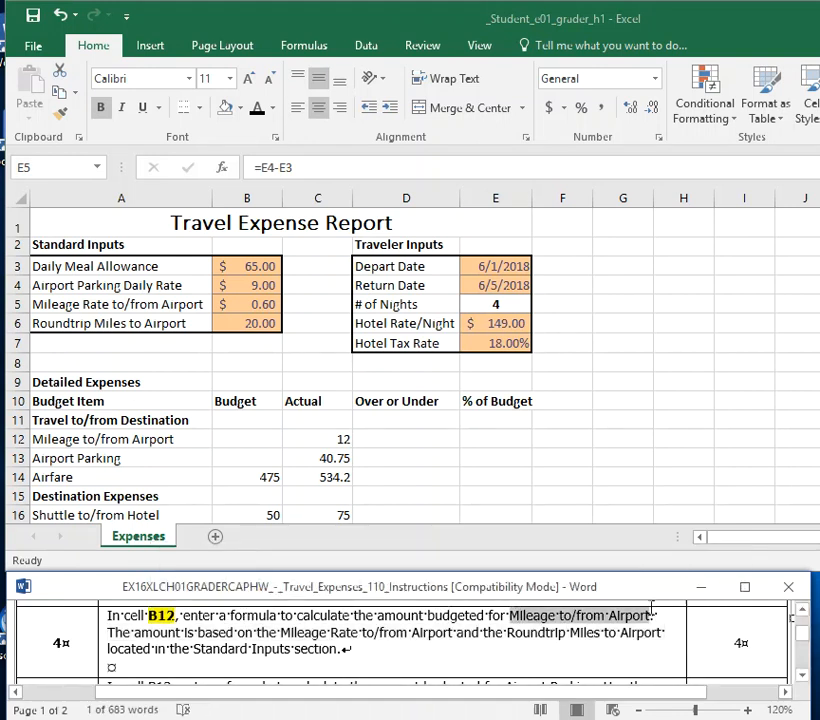
click(661, 676)
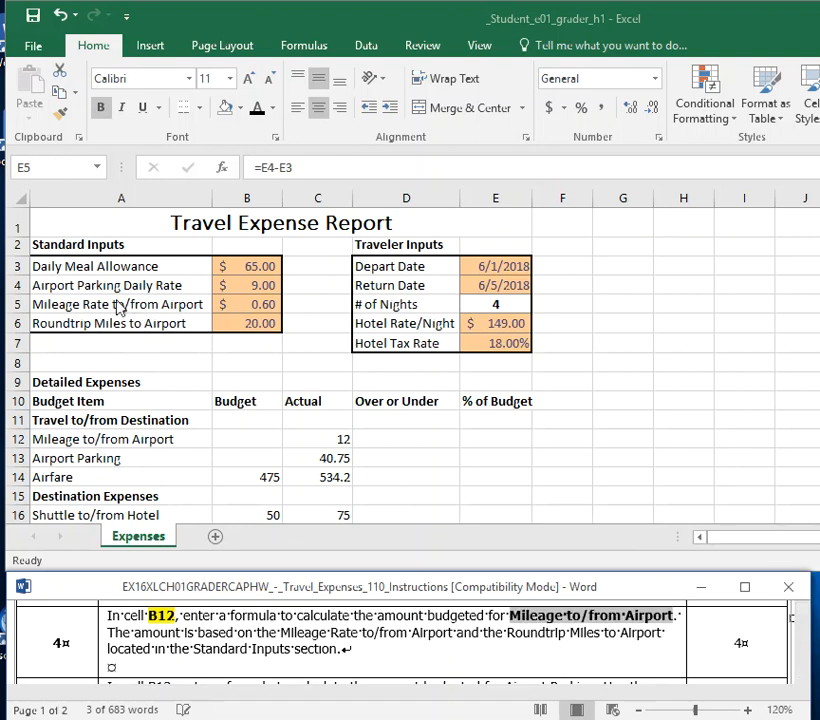
Review the mileage rate and roundtrip miles named in instruction 4 and locate their values in cells B5 and B6.
click(262, 308)
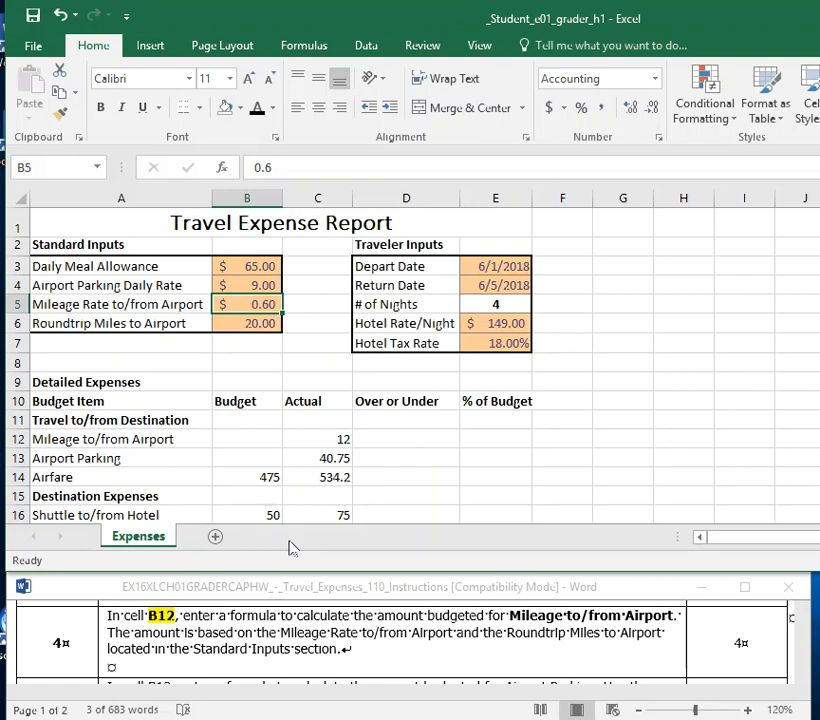
click(203, 630)
drag(281, 632, 645, 640)
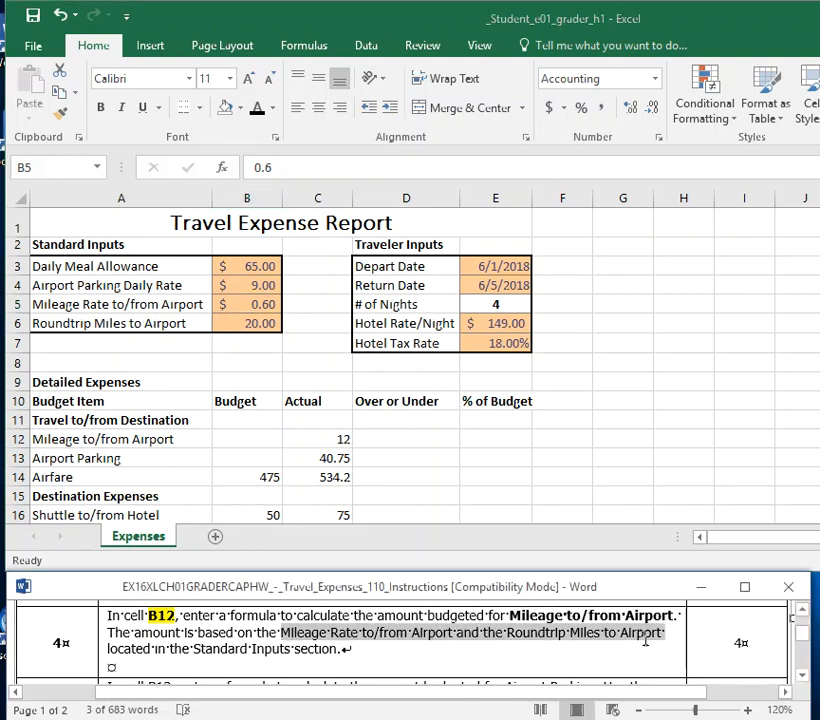
click(231, 322)
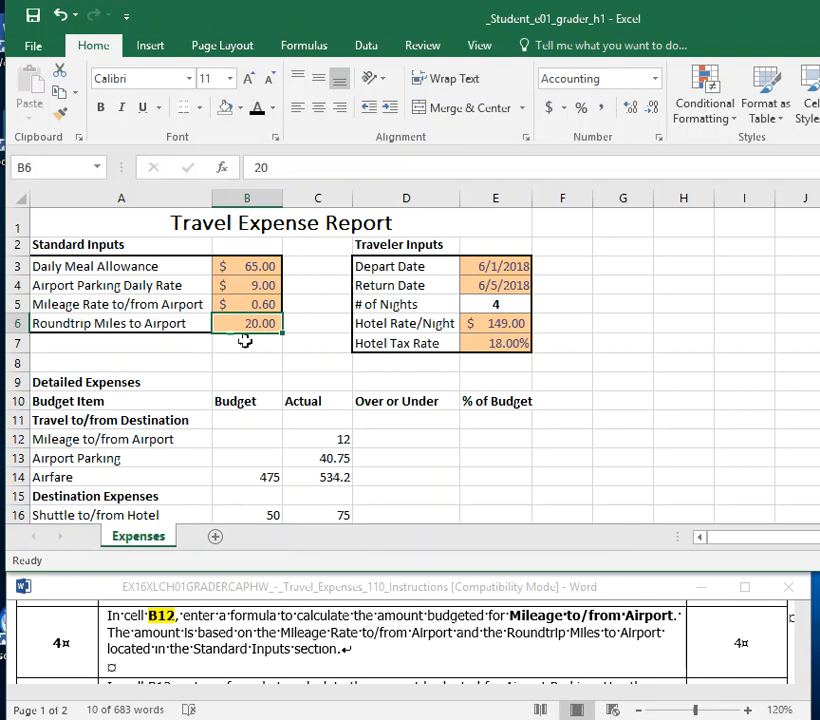
Highlight cell B12, the budget for Mileage to/from Airport, with a yellow fill.
click(242, 438)
click(240, 109)
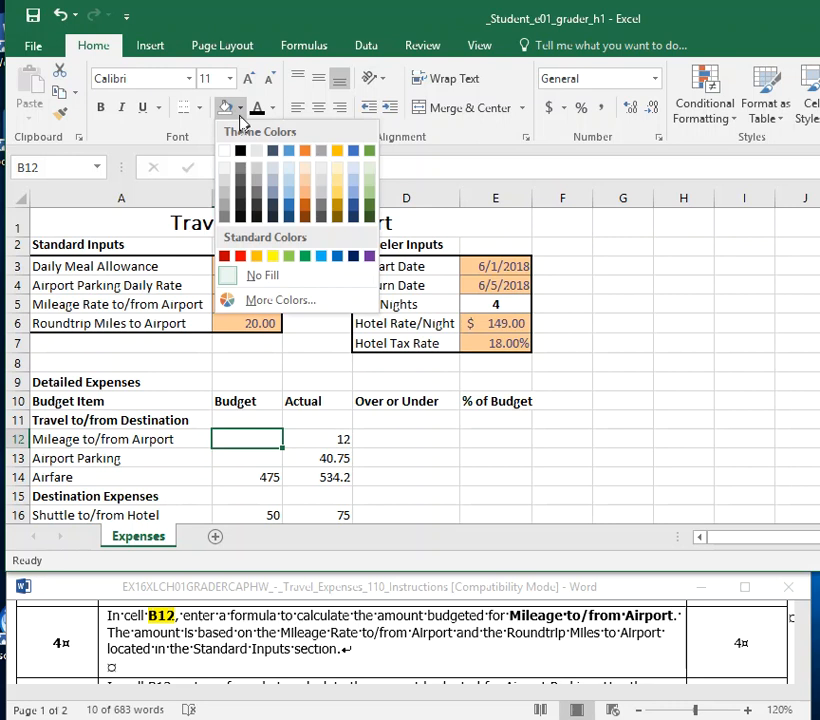
click(272, 256)
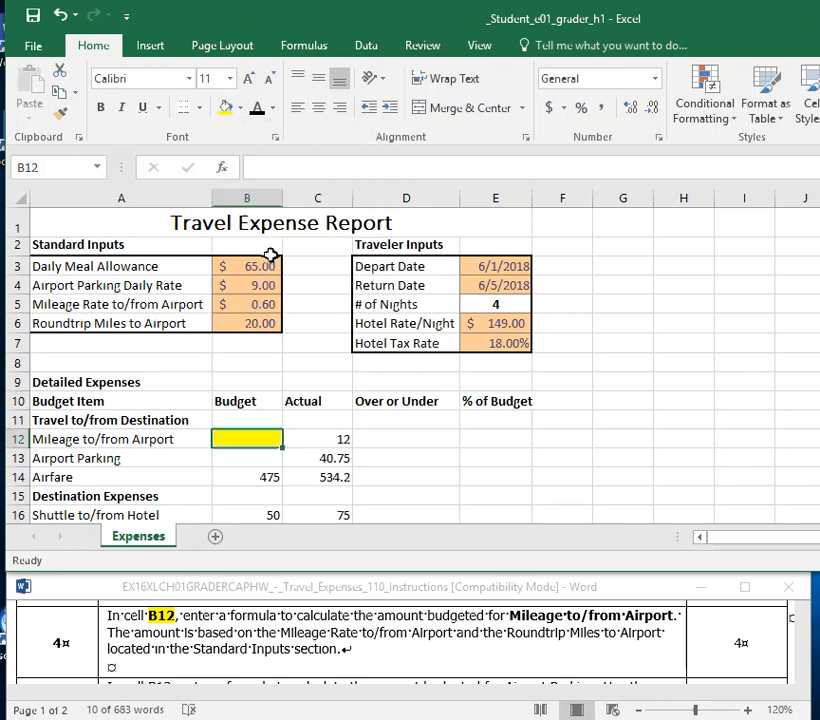
click(243, 418)
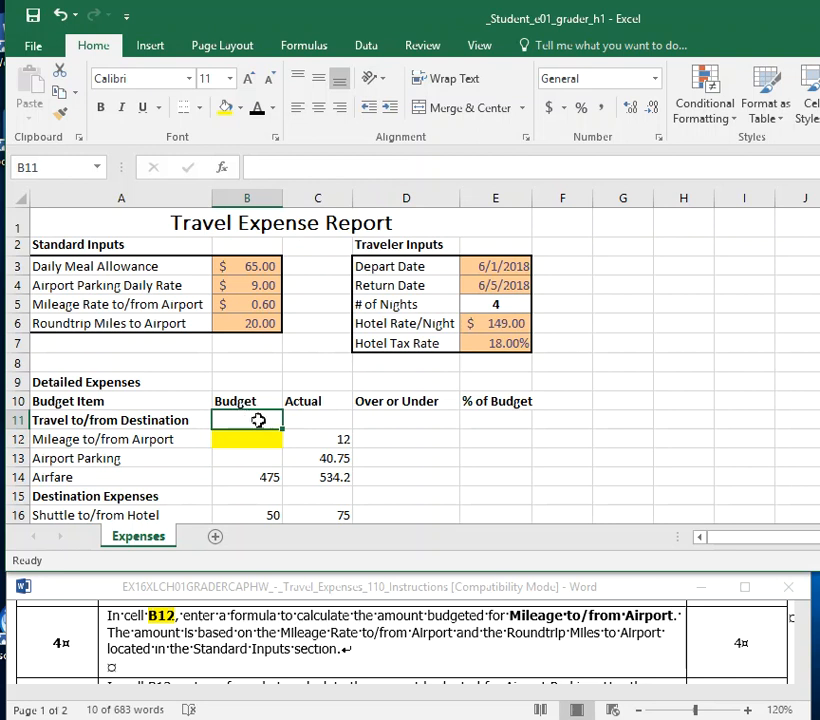
click(15, 420)
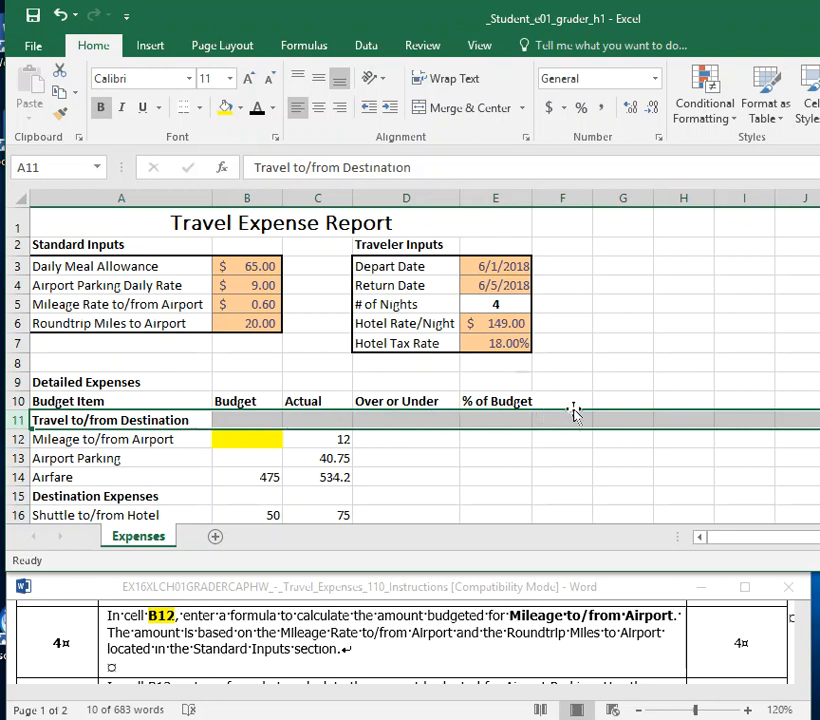
Enter the formula =B6*B5 in cell B12 to calculate the budgeted Mileage to/from Airport.
click(240, 444)
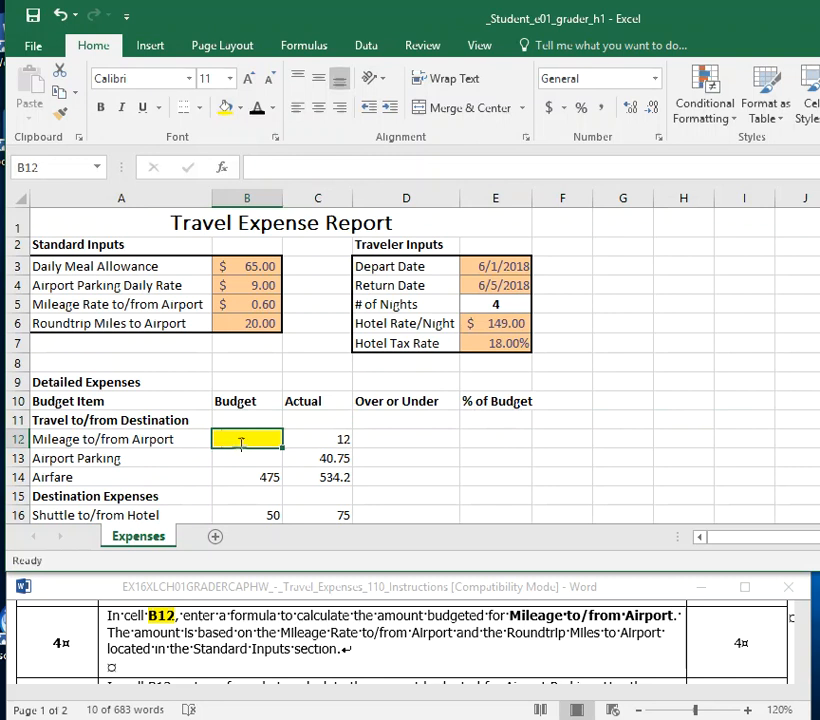
text(=)
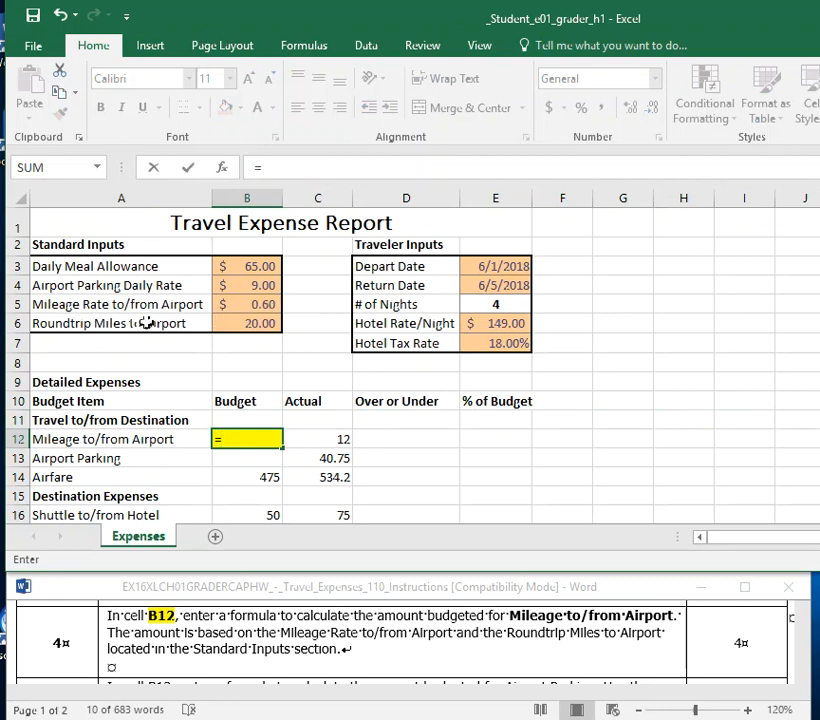
click(247, 324)
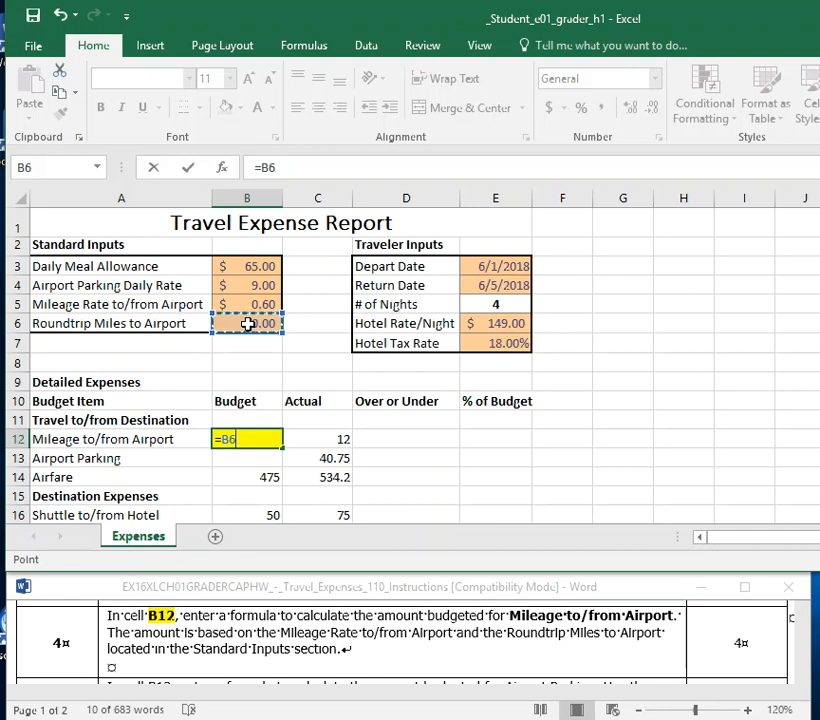
text(')
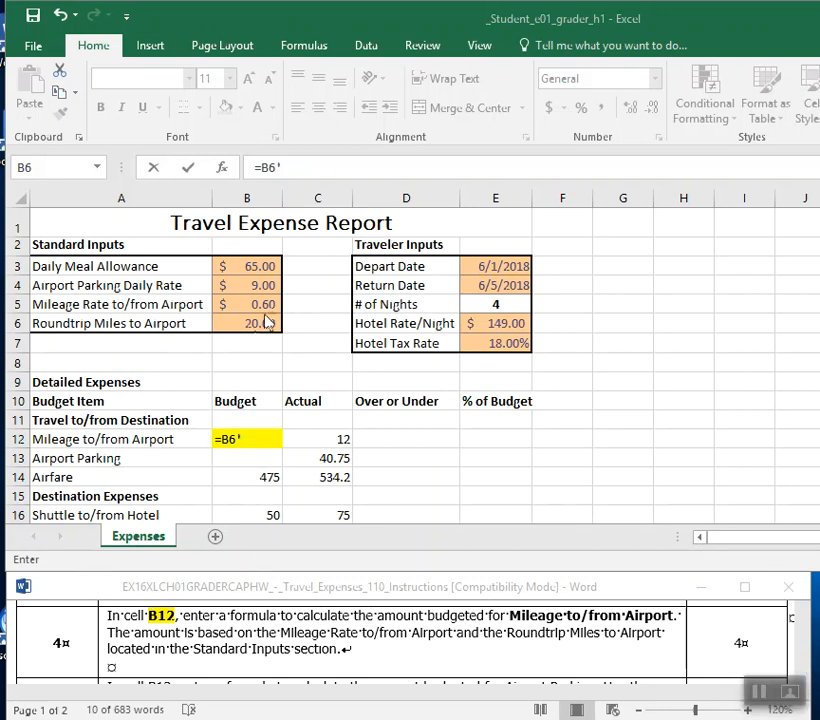
click(250, 438)
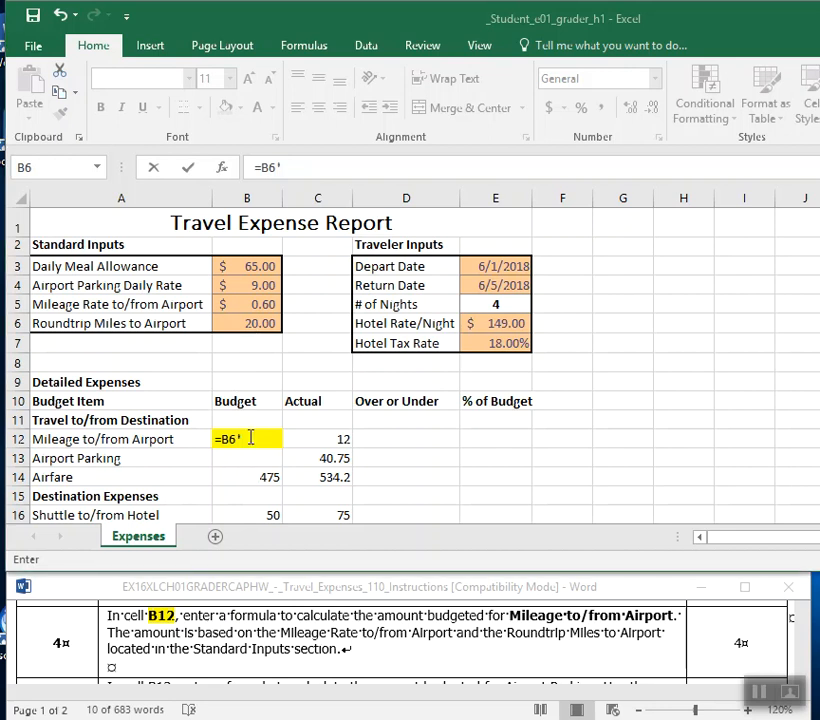
text(*)
click(264, 304)
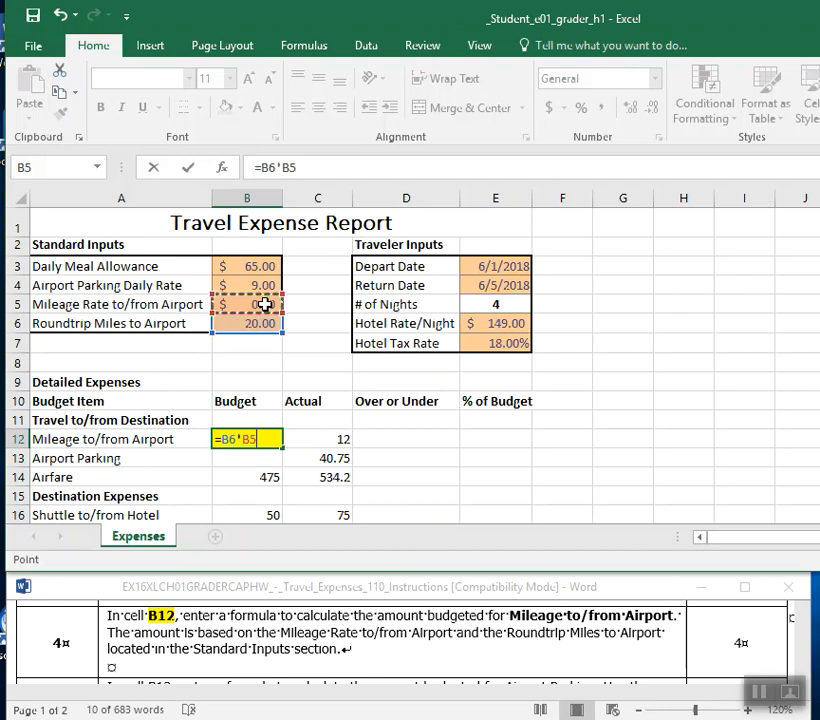
key(Return)
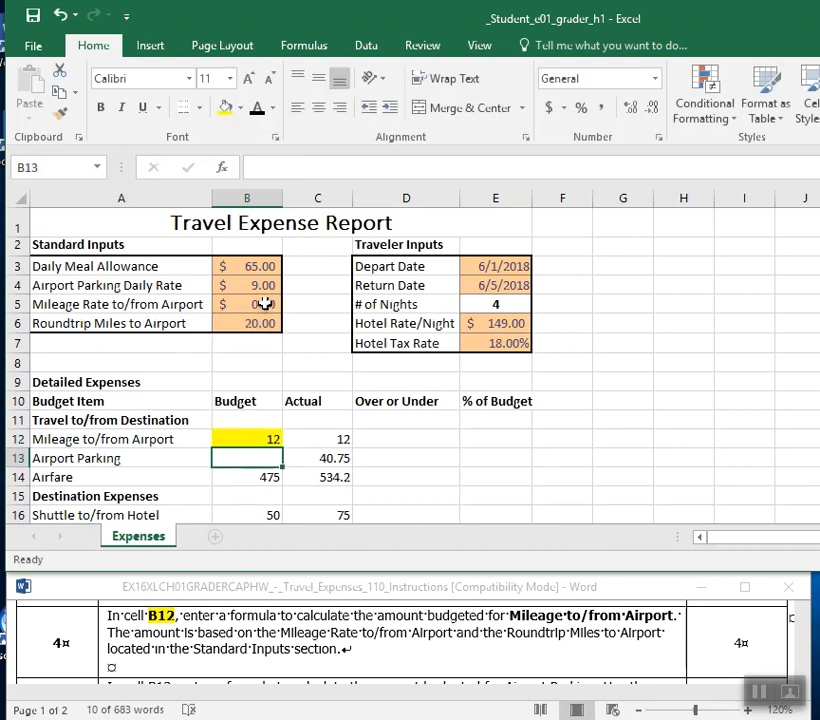
Remove the fill color from cell B12 and save the workbook.
click(246, 442)
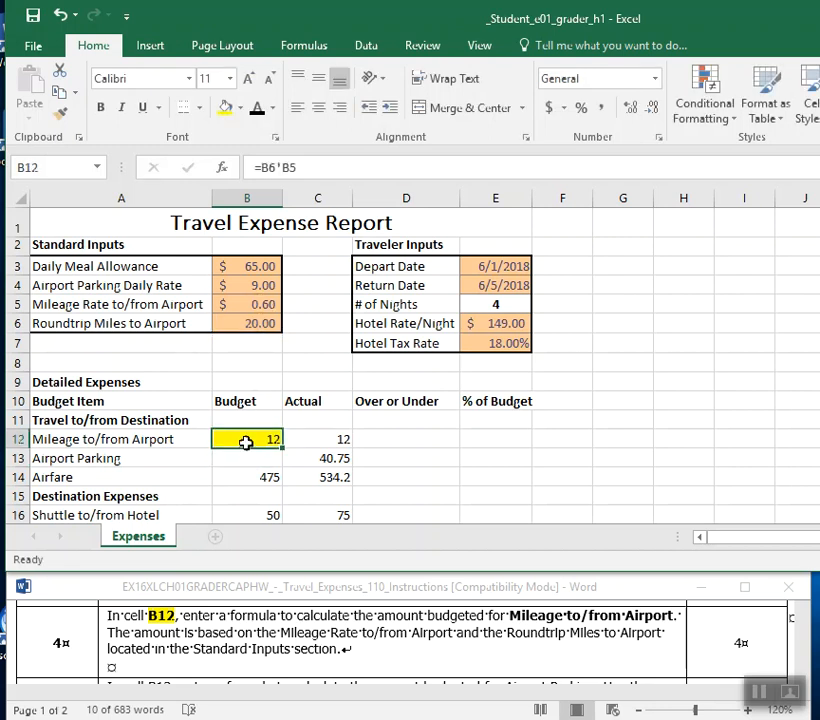
click(245, 112)
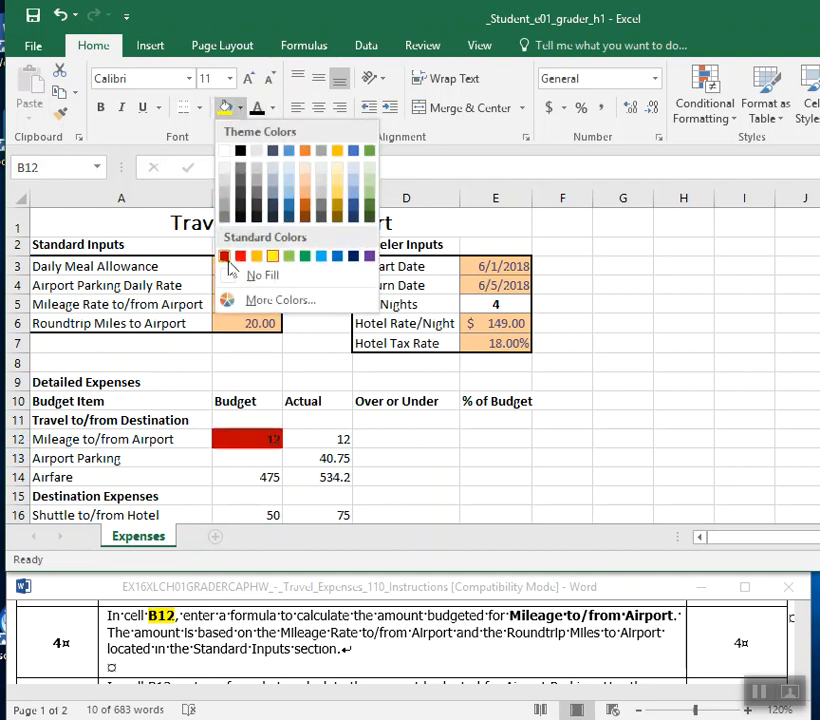
click(231, 278)
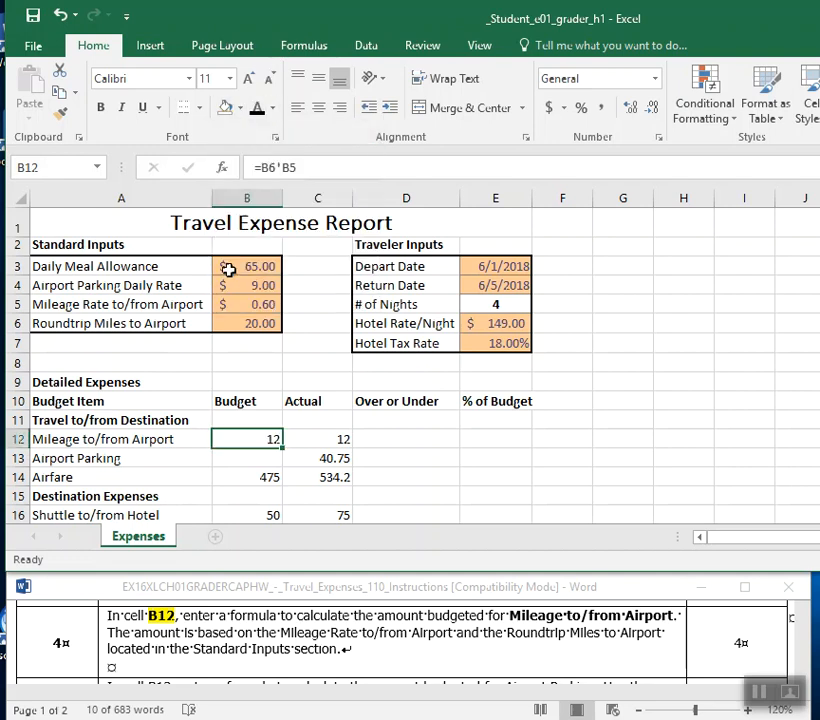
click(30, 20)
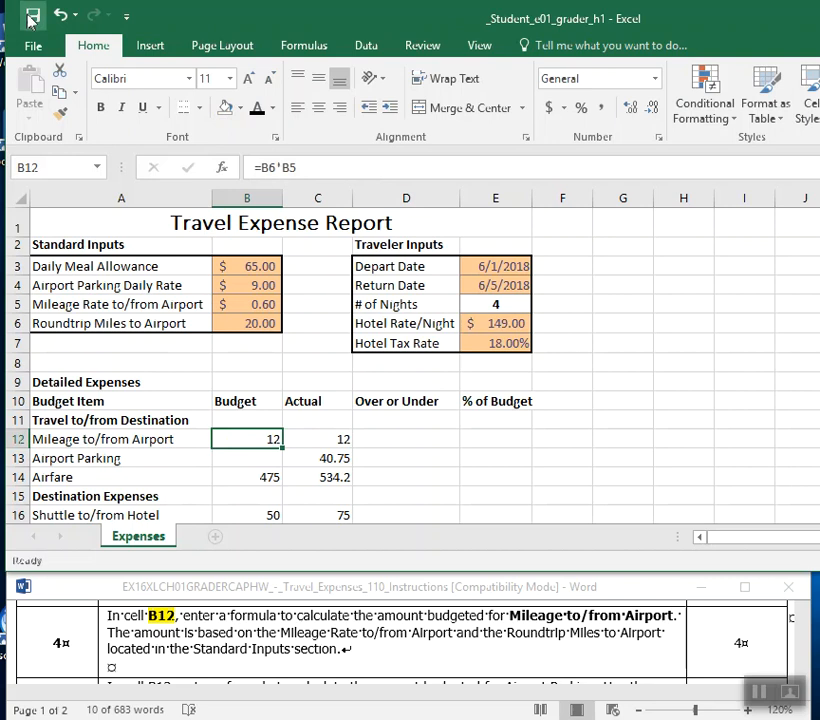
Switch to the Word instructions and read on to instruction 5 about the airport parking budget.
click(513, 616)
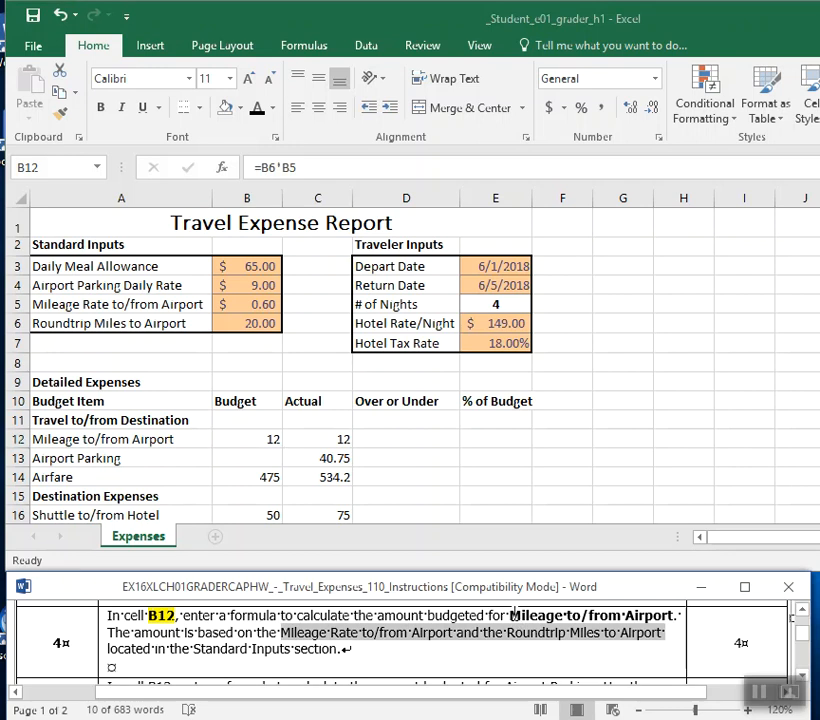
click(801, 677)
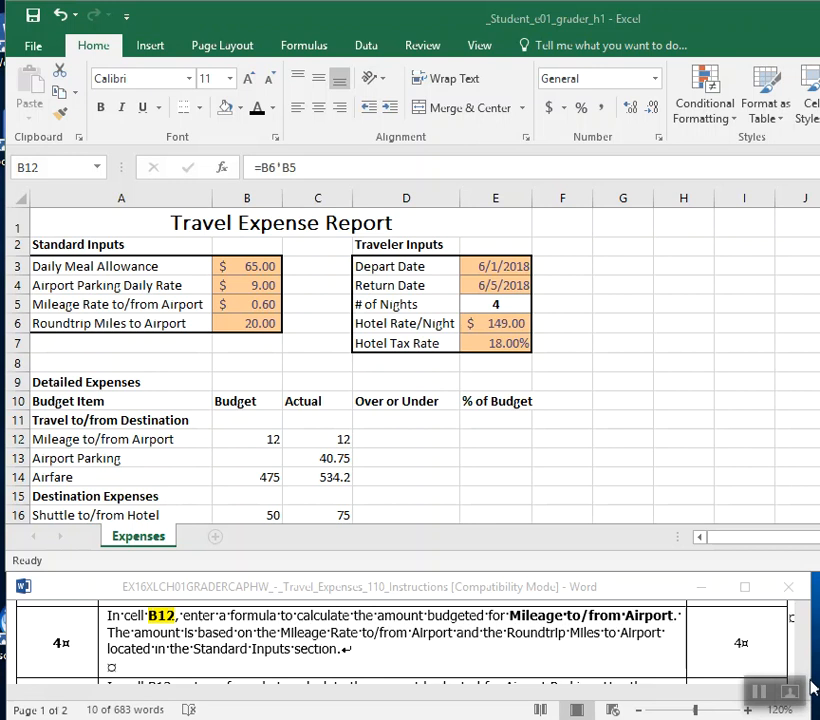
click(520, 638)
scroll(505, 641, down, 1)
scroll(505, 641, down, 1)
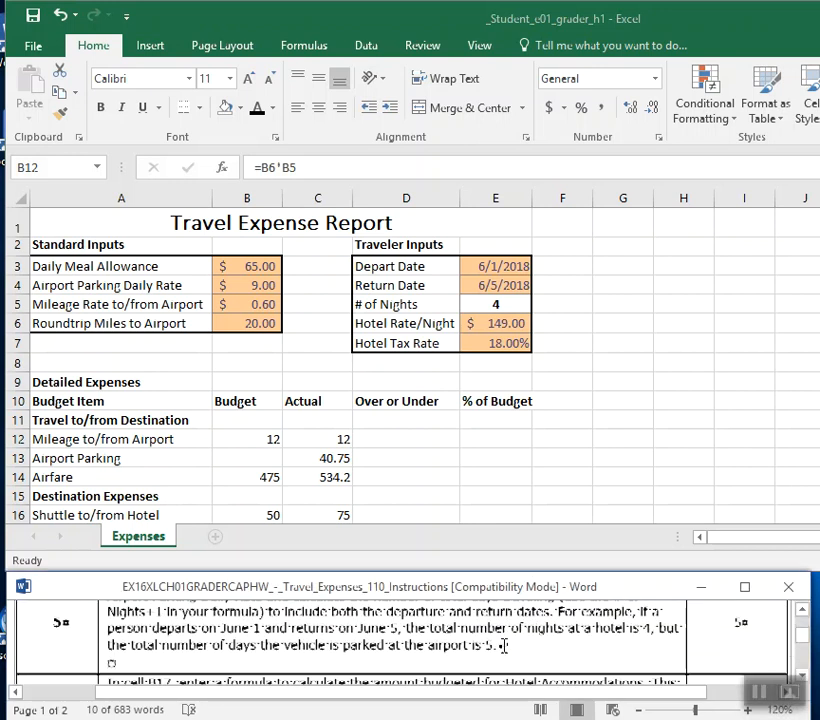
click(802, 614)
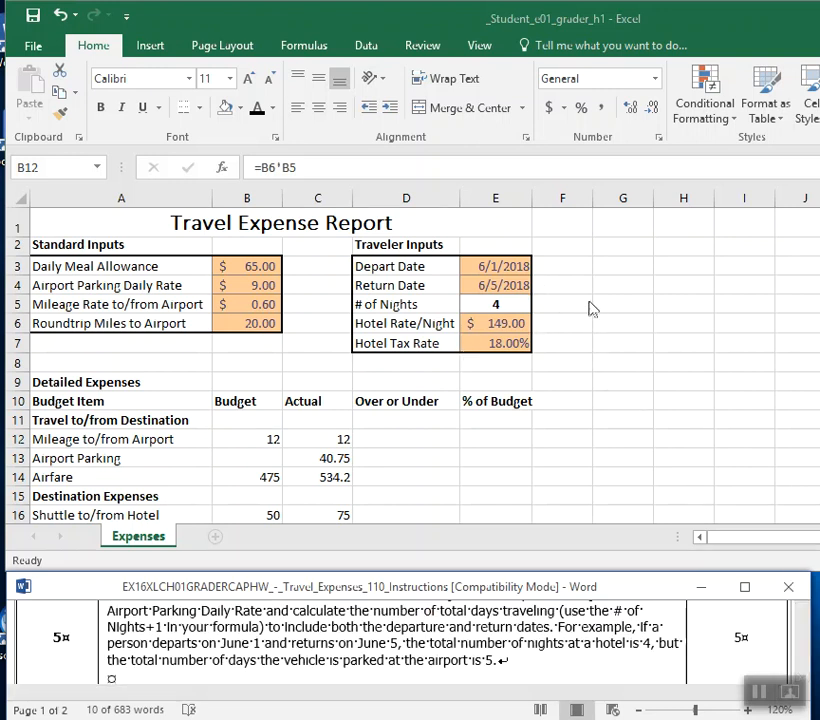
Apply the Short Date format to the # of Nights in cell E5, and return the cell to General format.
click(496, 302)
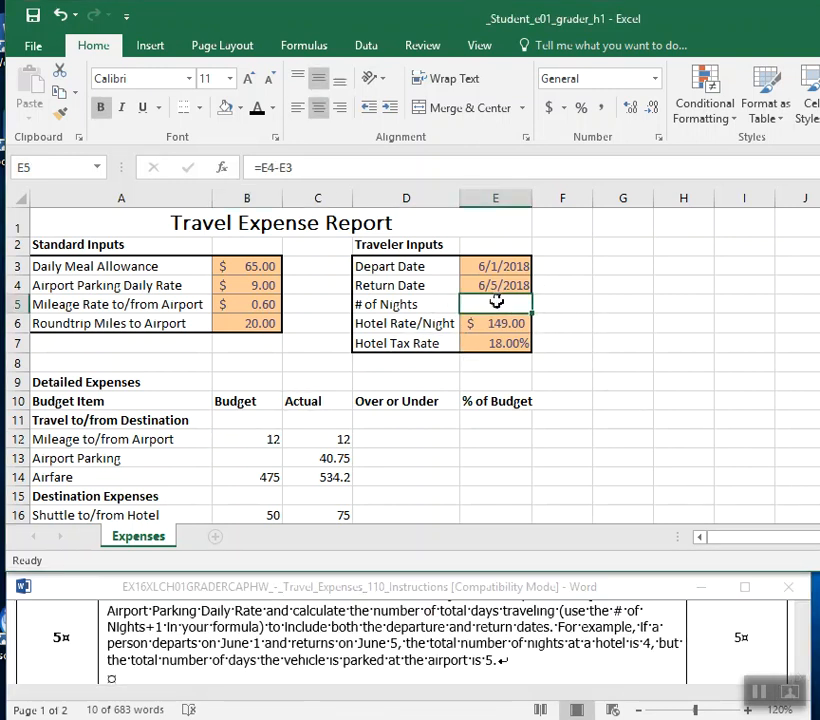
click(656, 78)
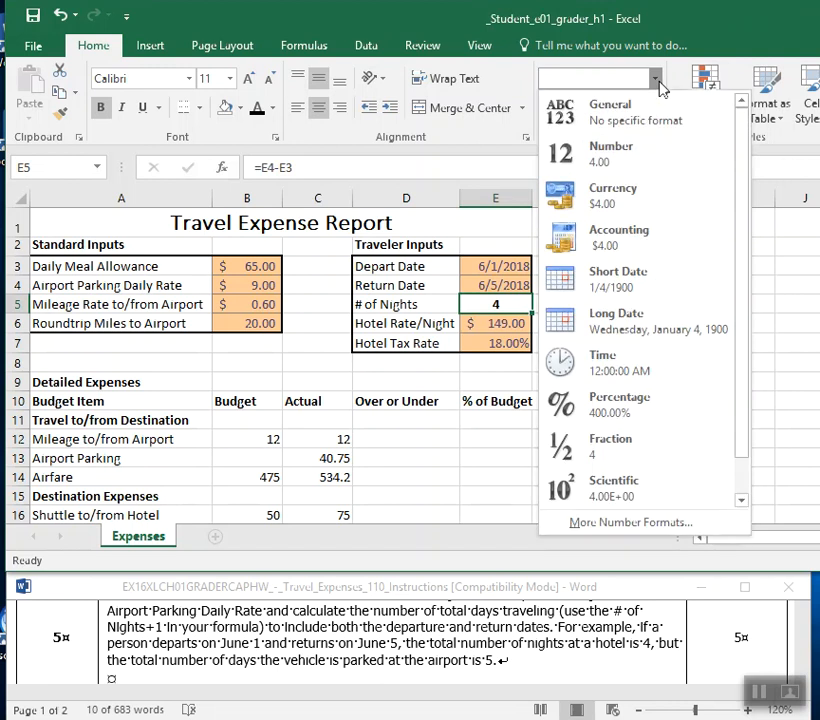
click(659, 278)
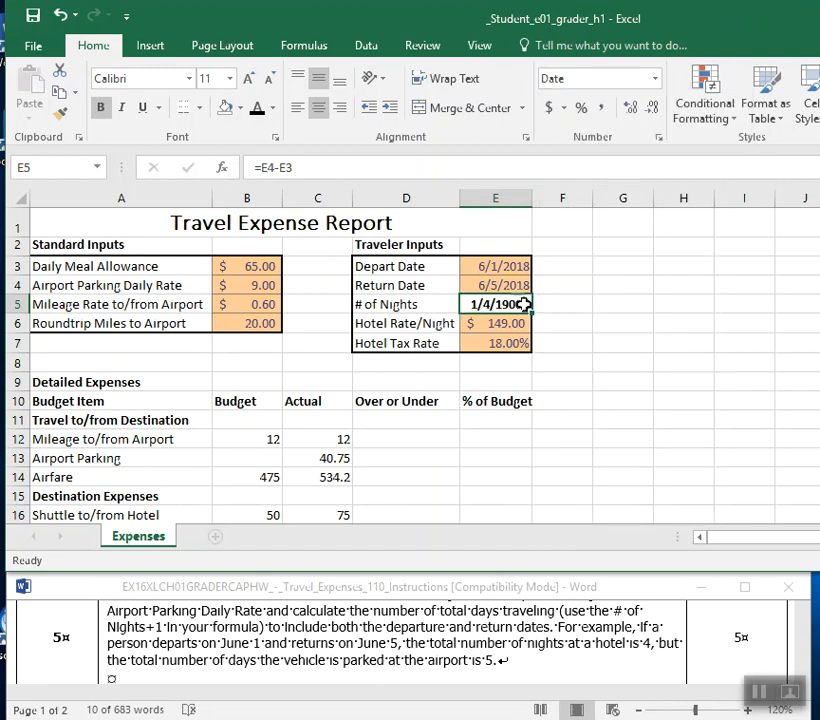
click(659, 93)
click(650, 124)
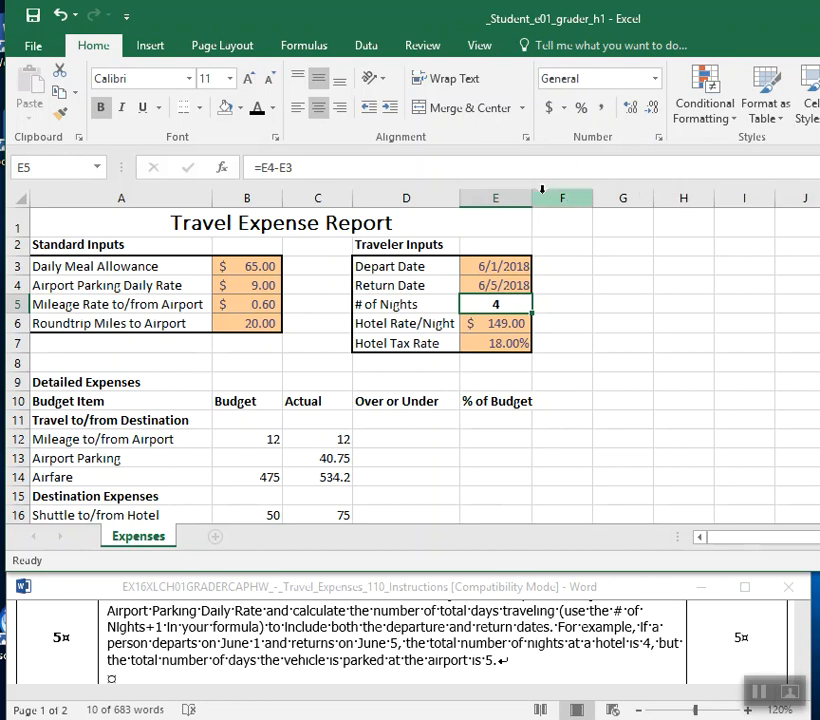
Try narrower and wider manual widths for column E, restoring it with AutoFit after each one.
drag(534, 196, 512, 199)
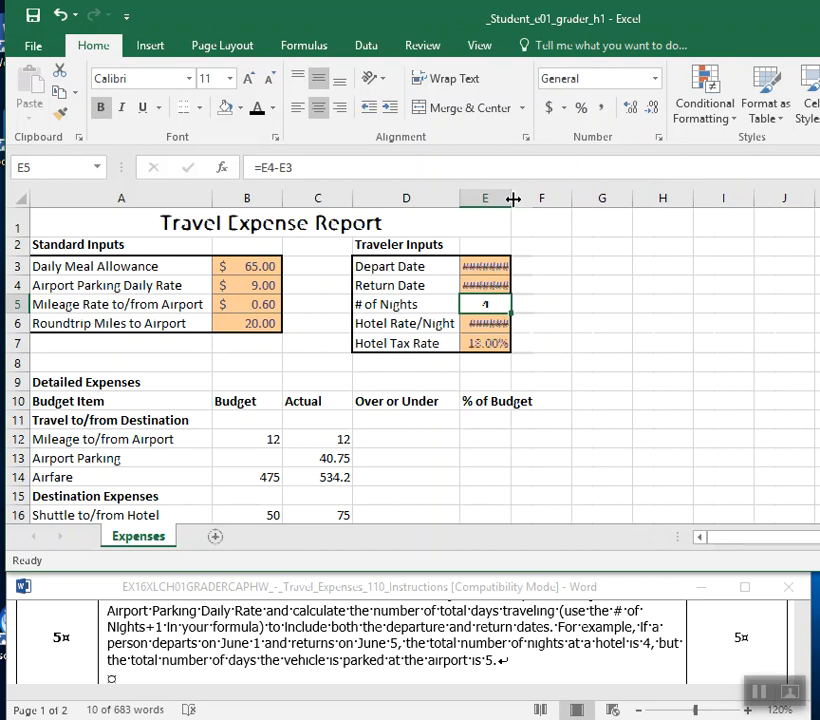
click(485, 196)
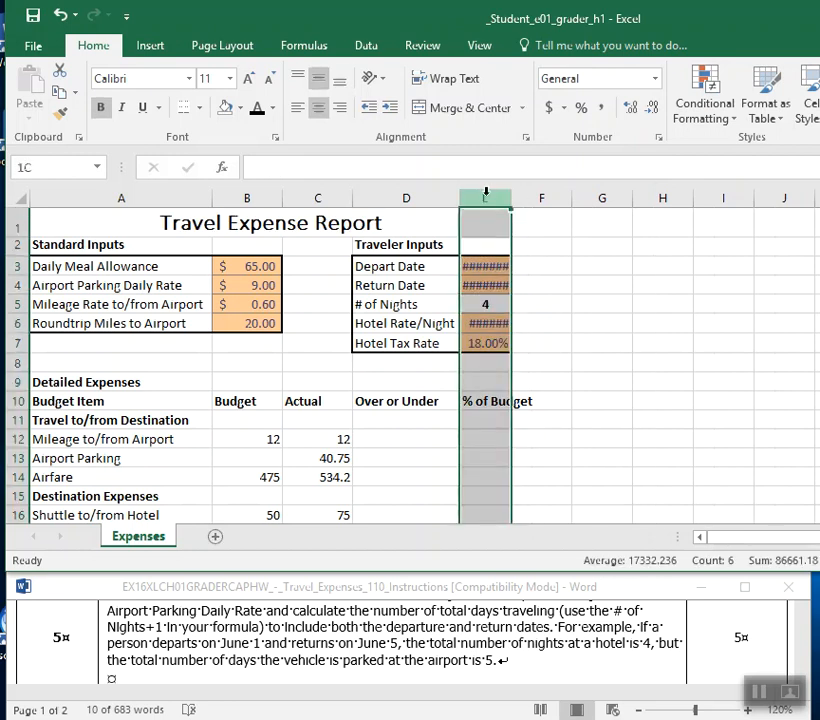
click(571, 225)
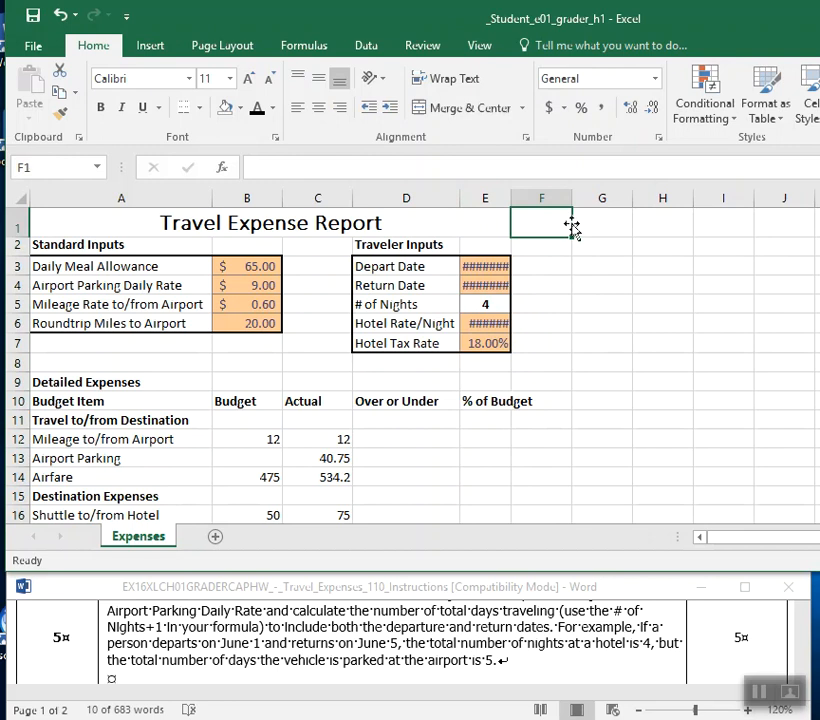
double_click(511, 192)
click(514, 192)
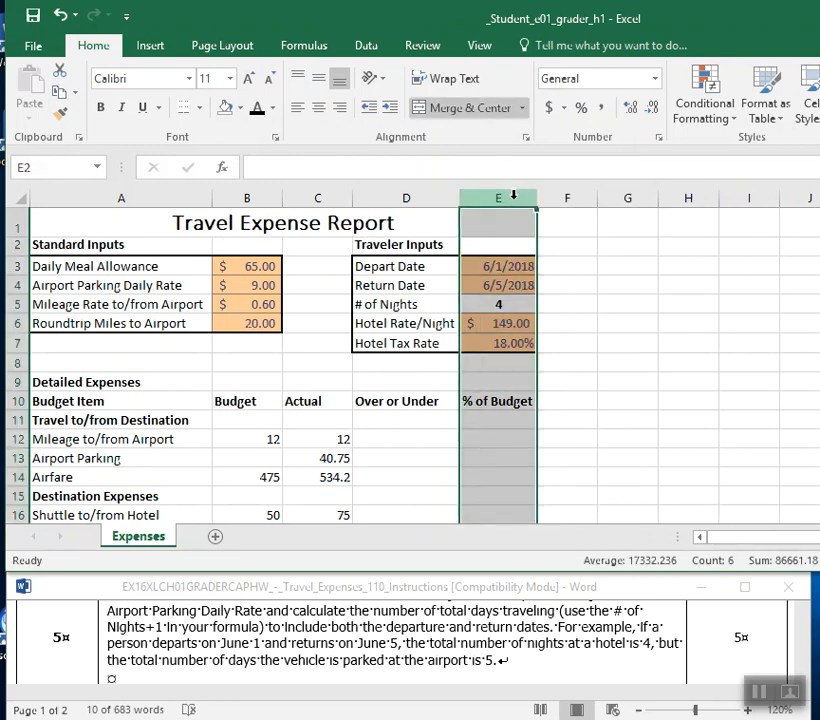
click(597, 246)
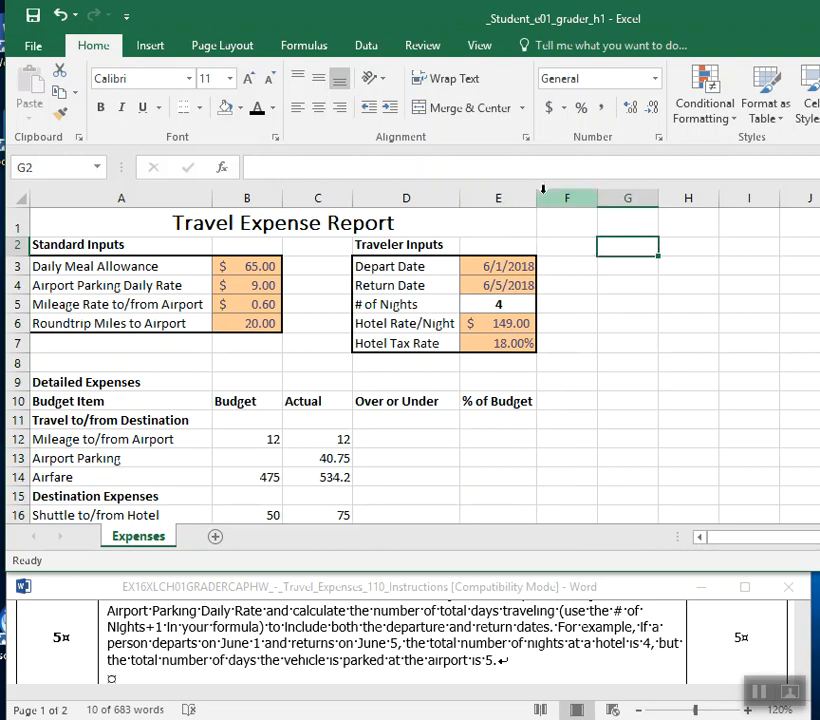
drag(535, 203, 568, 198)
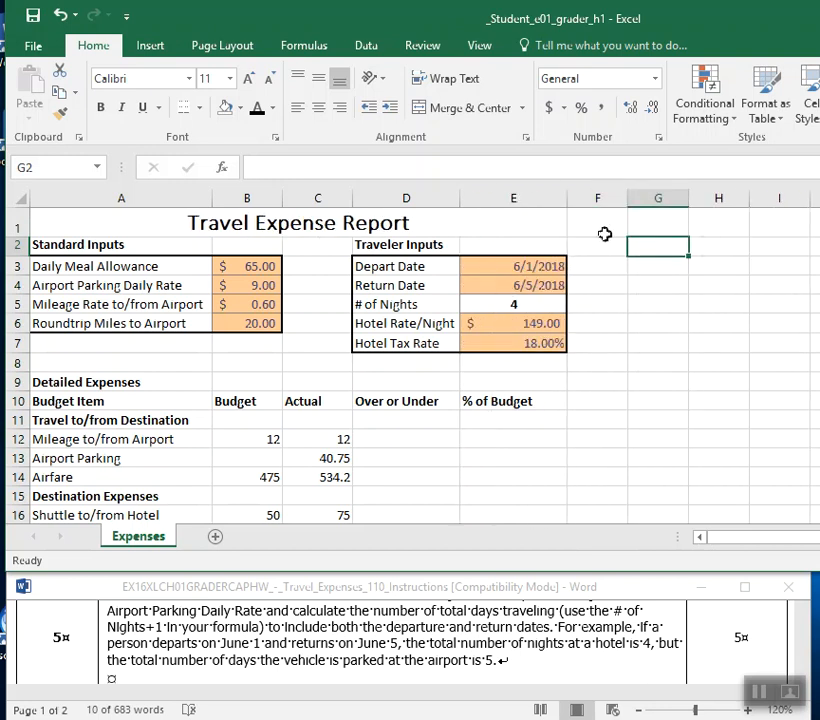
double_click(569, 198)
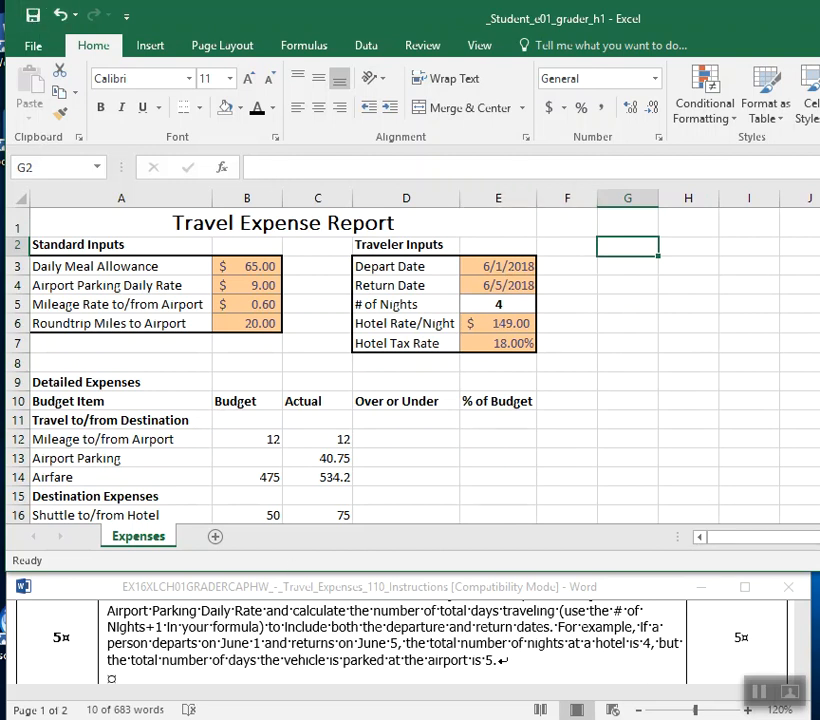
Return to the Word document and read the beginning of instruction 5 on the formula for cell B13.
click(410, 647)
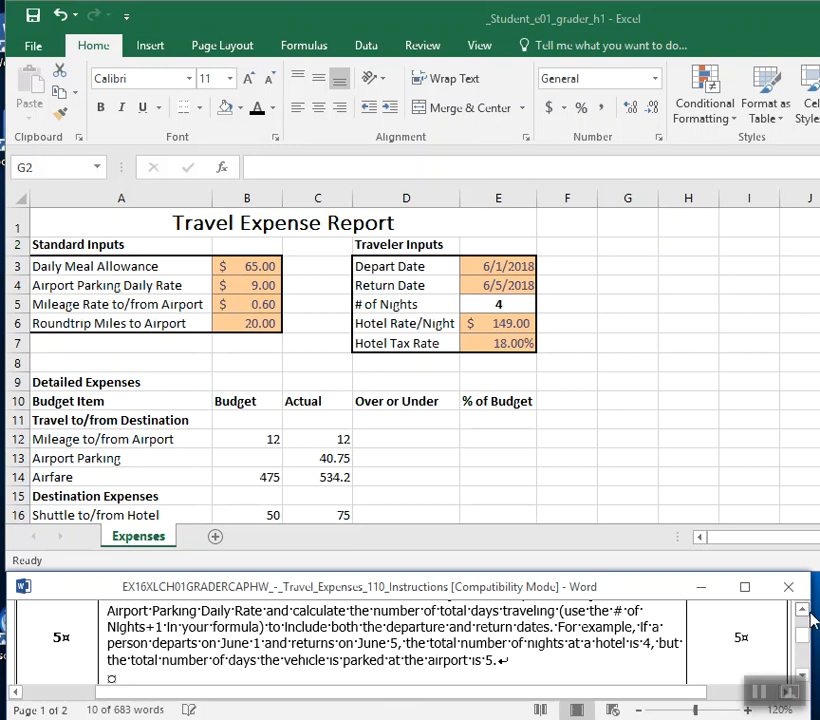
scroll(810, 620, up, 1)
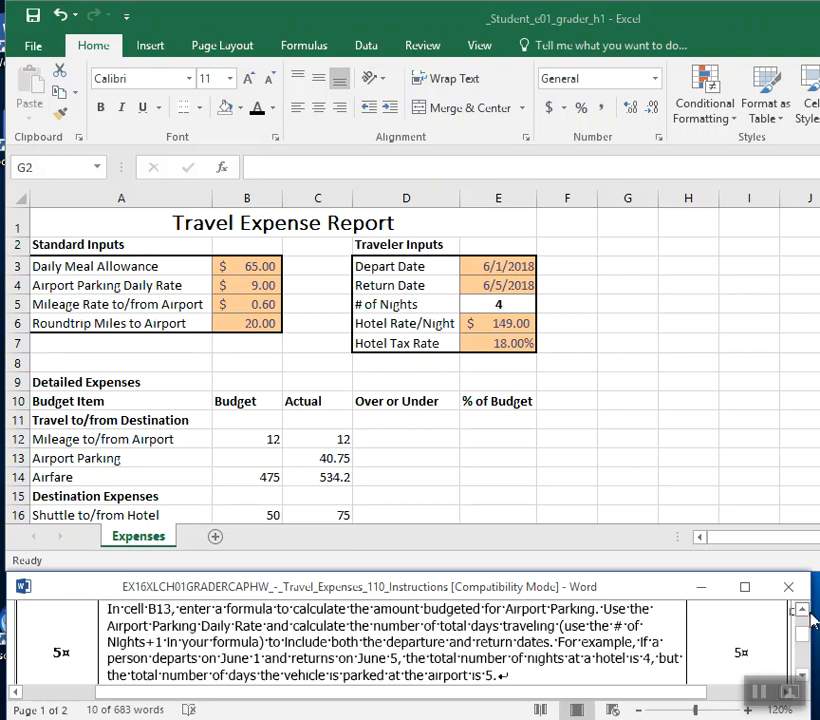
Fill the Airport Parking budget cell B13 with gold and locate its inputs, the parking daily rate and # of Nights.
click(246, 461)
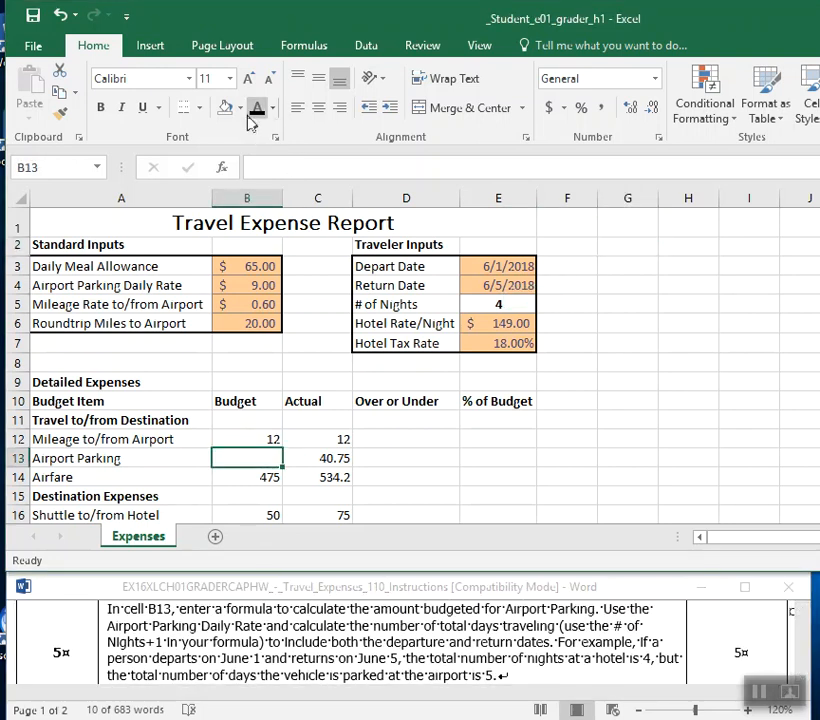
click(240, 107)
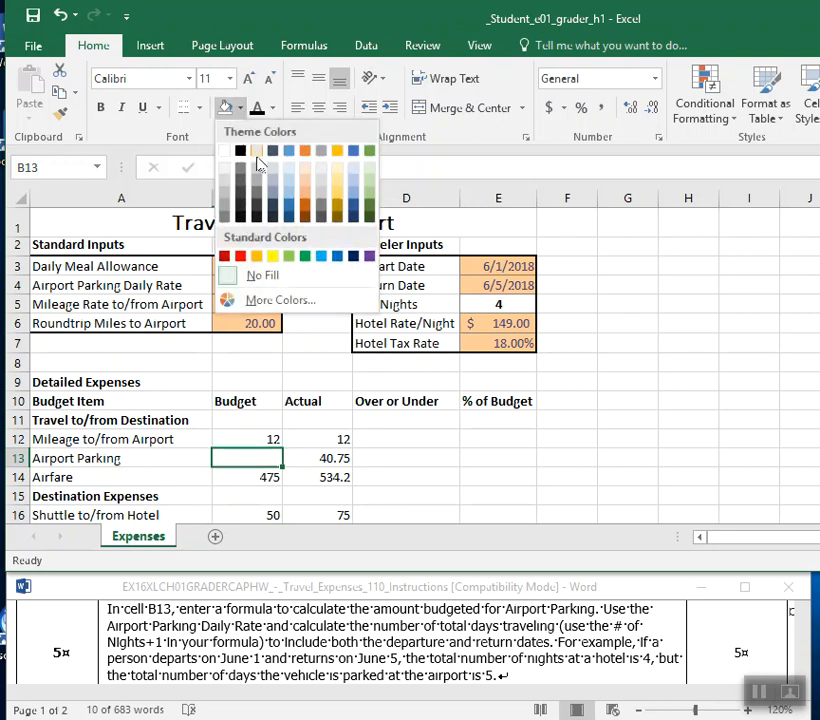
click(337, 152)
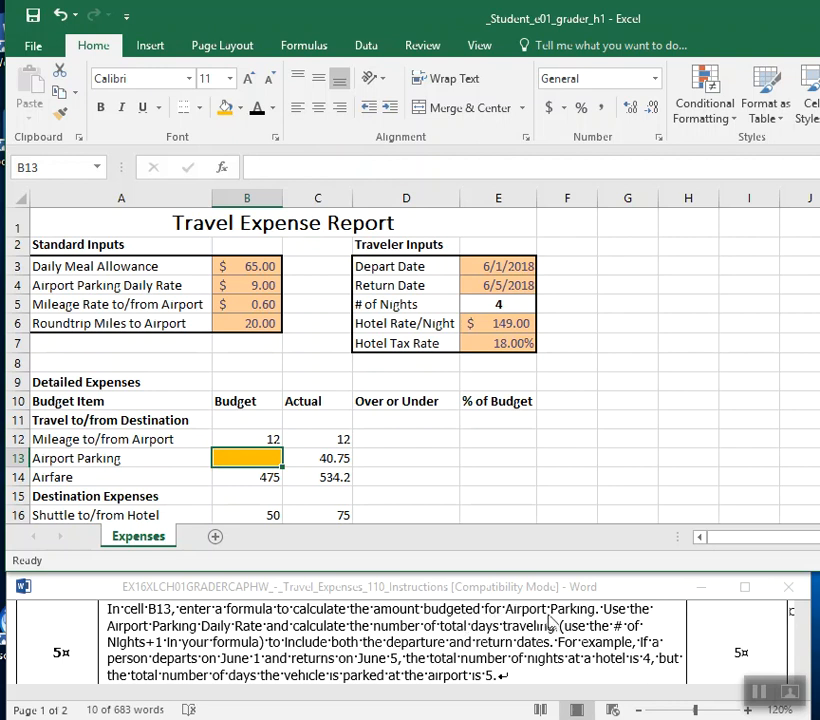
click(228, 287)
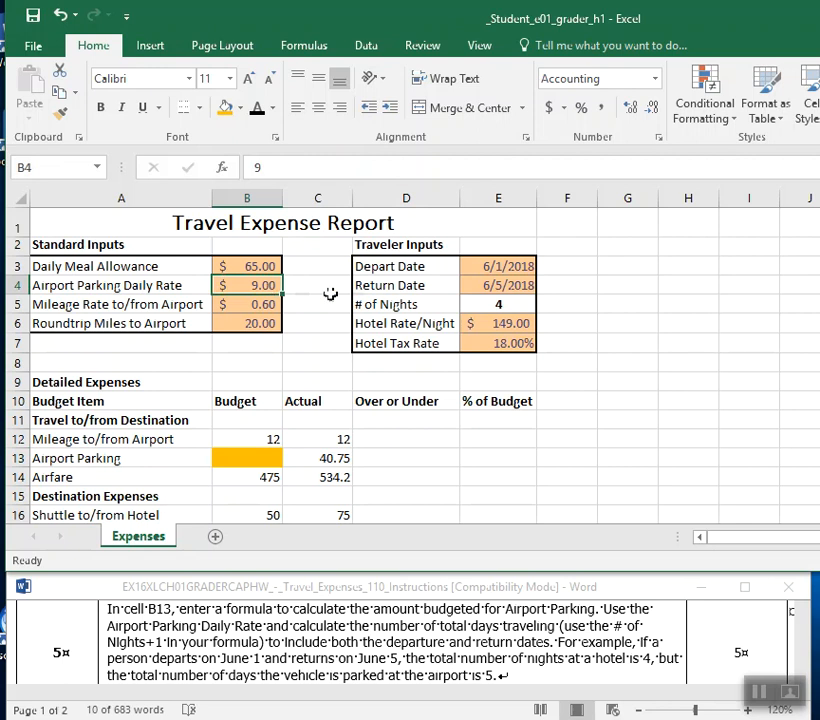
click(489, 305)
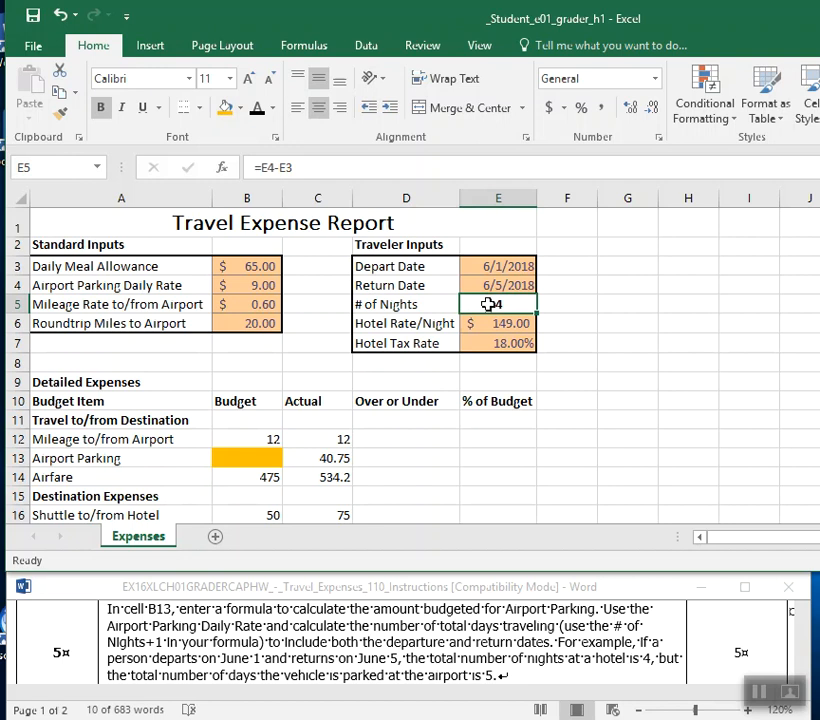
Enter the formula =B4*(E5+1) in cell B13 to calculate the Airport Parking budget.
click(229, 461)
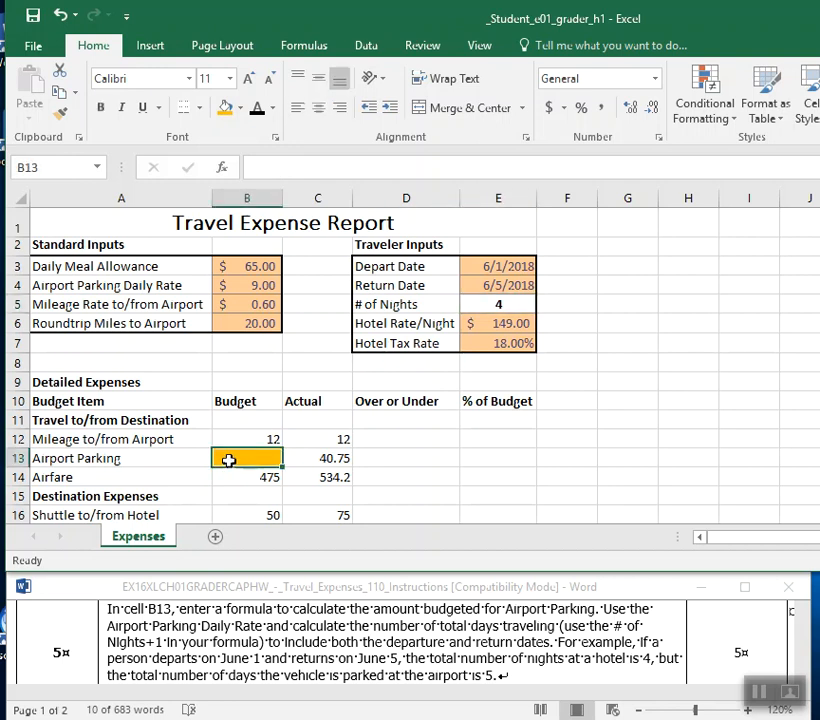
text(=)
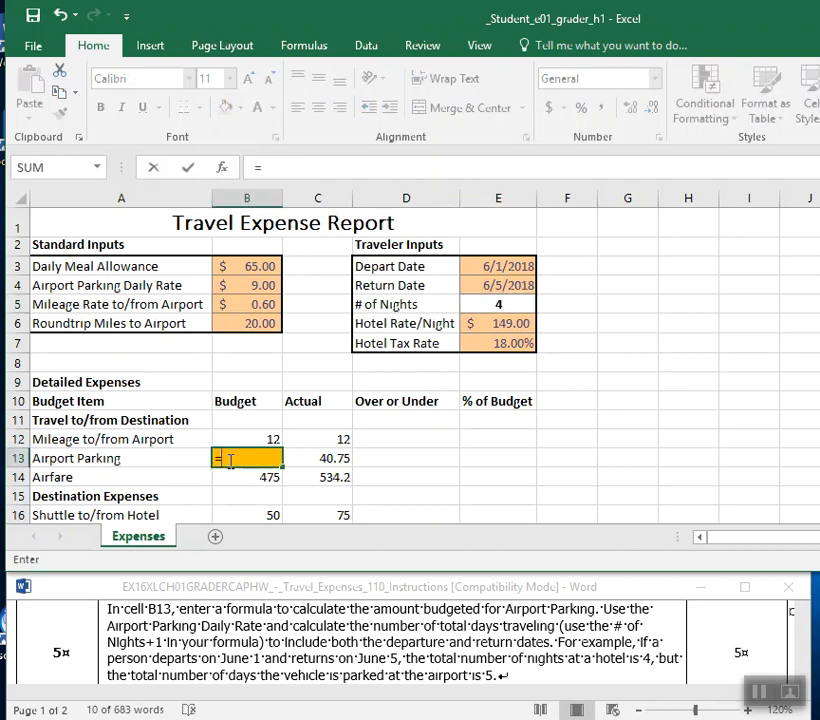
click(249, 288)
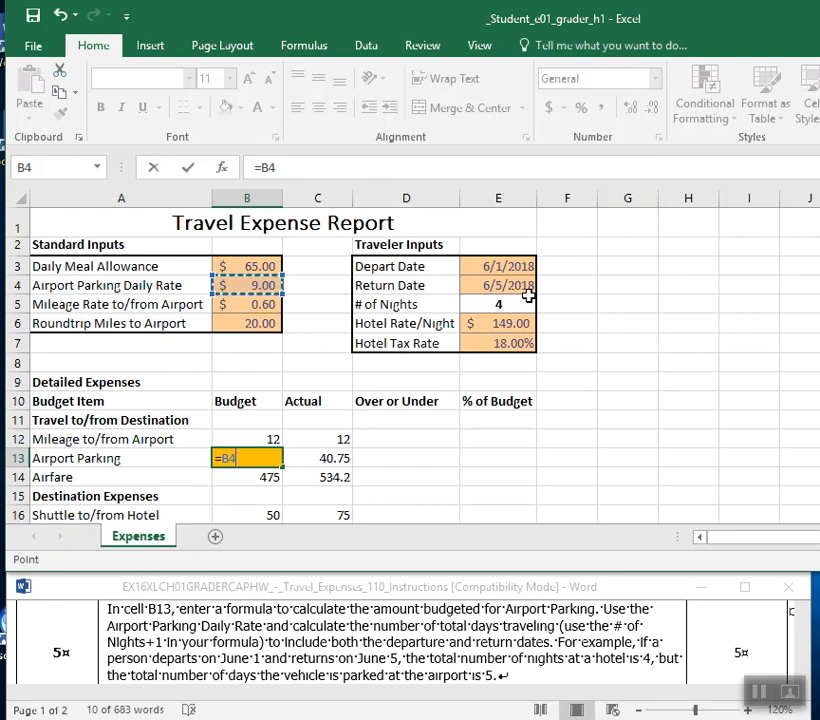
text(')
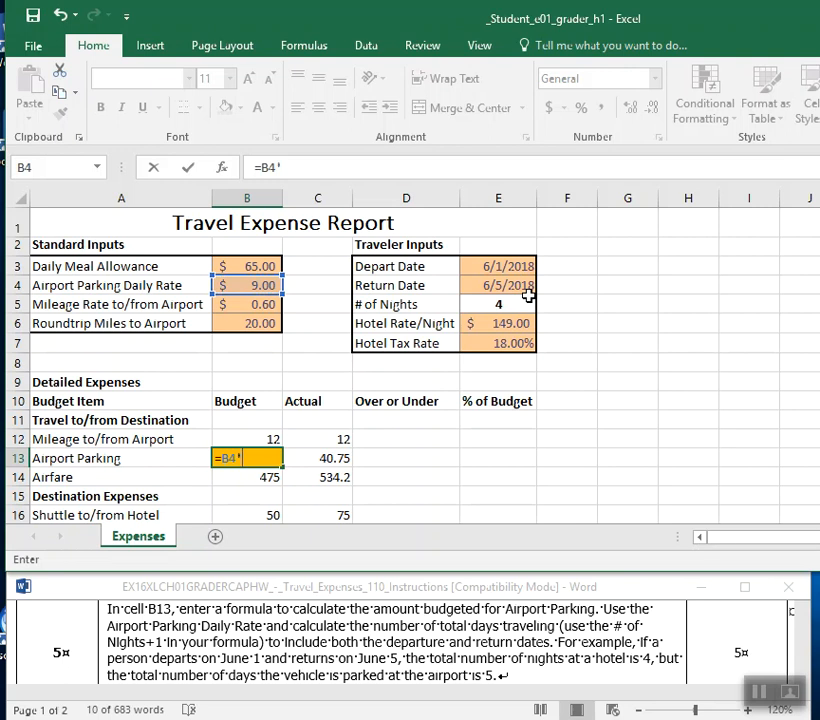
text(()
click(523, 303)
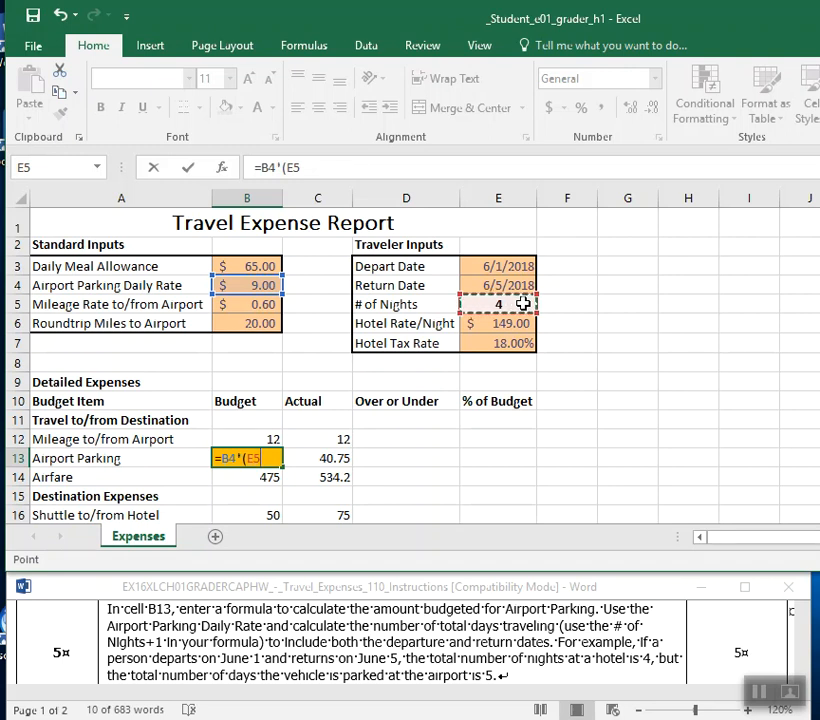
text(+1)
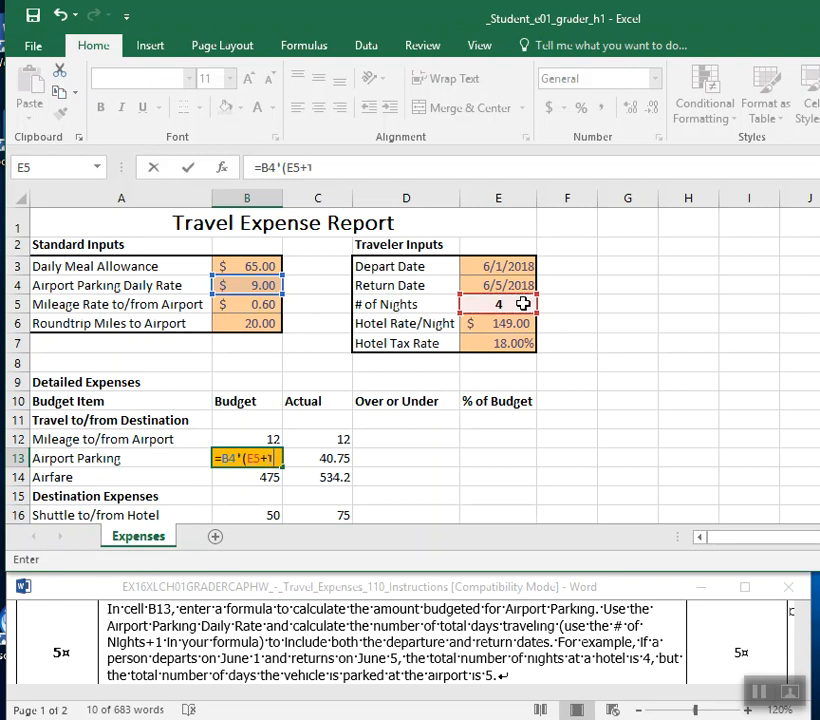
text())
key(Return)
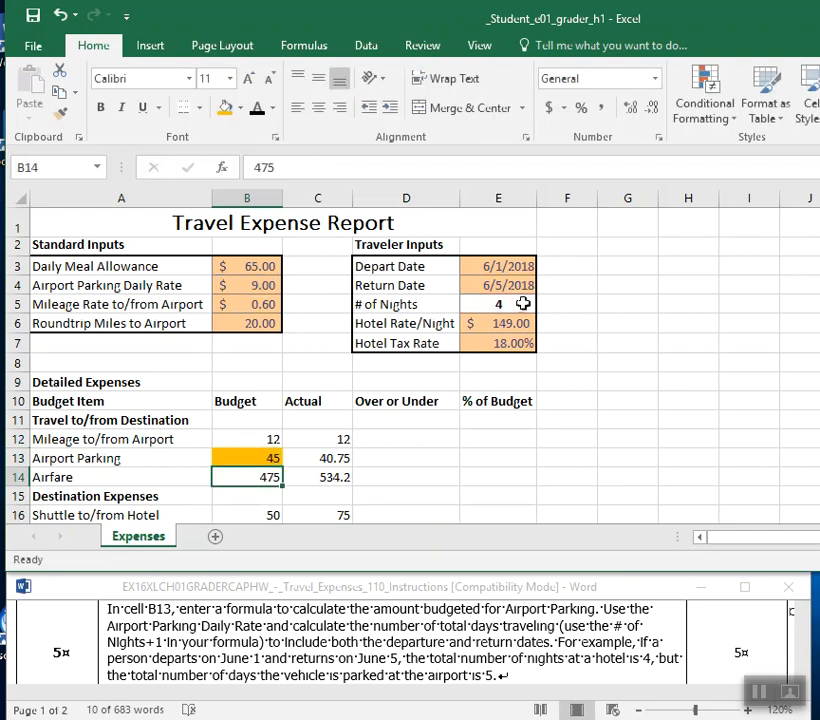
Remove the fill color from cell B13 and save the workbook.
click(220, 458)
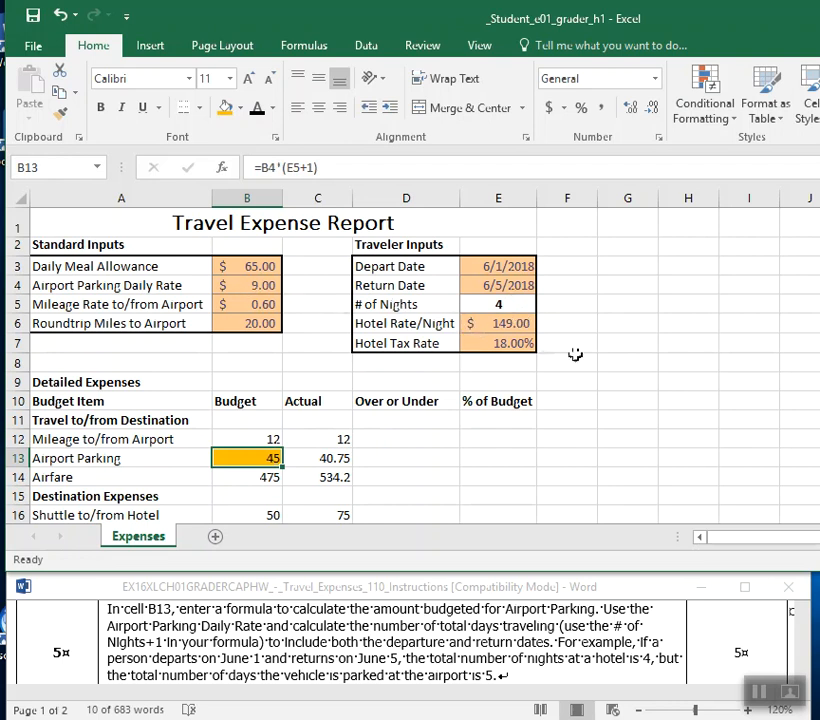
click(240, 107)
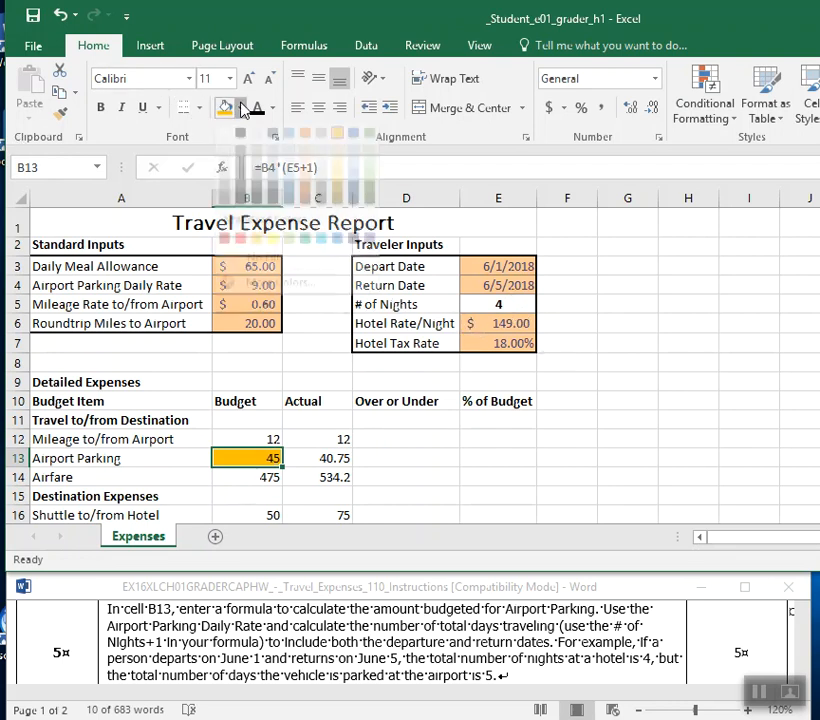
click(238, 275)
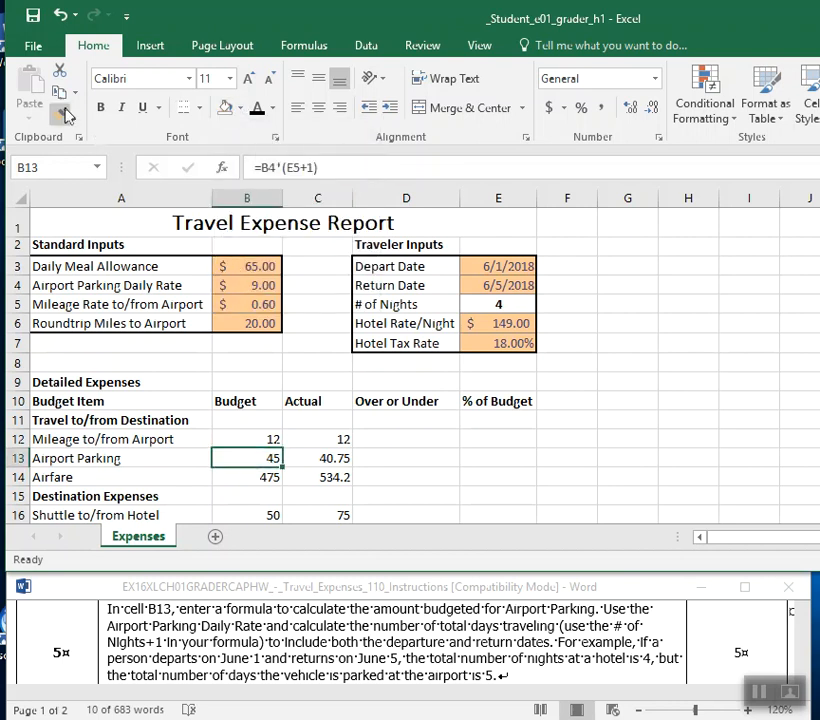
click(33, 16)
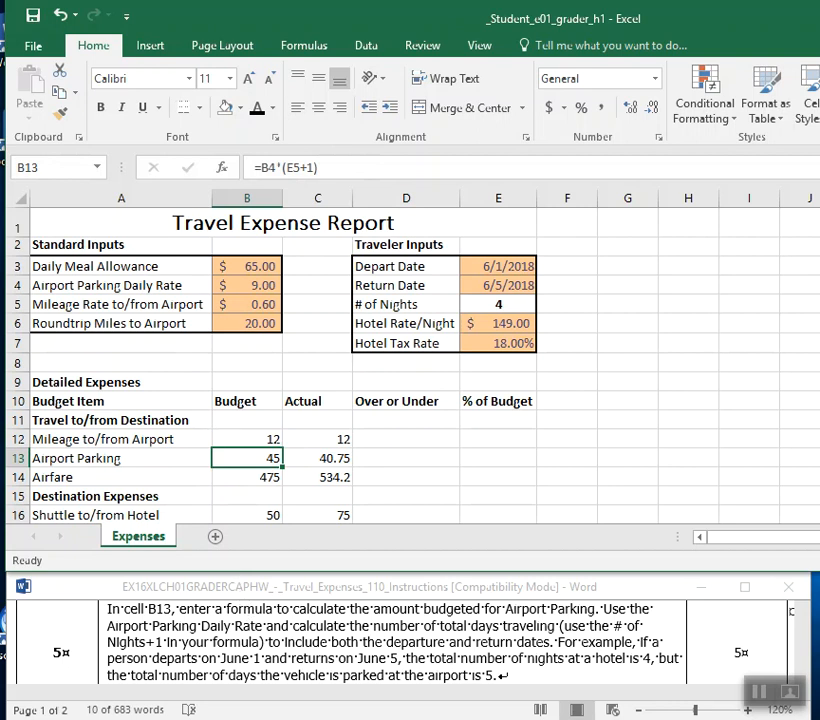
Switch to the Word instructions and read instruction 6 about the Hotel Accommodations budget in cell B17.
click(604, 666)
scroll(604, 666, down, 3)
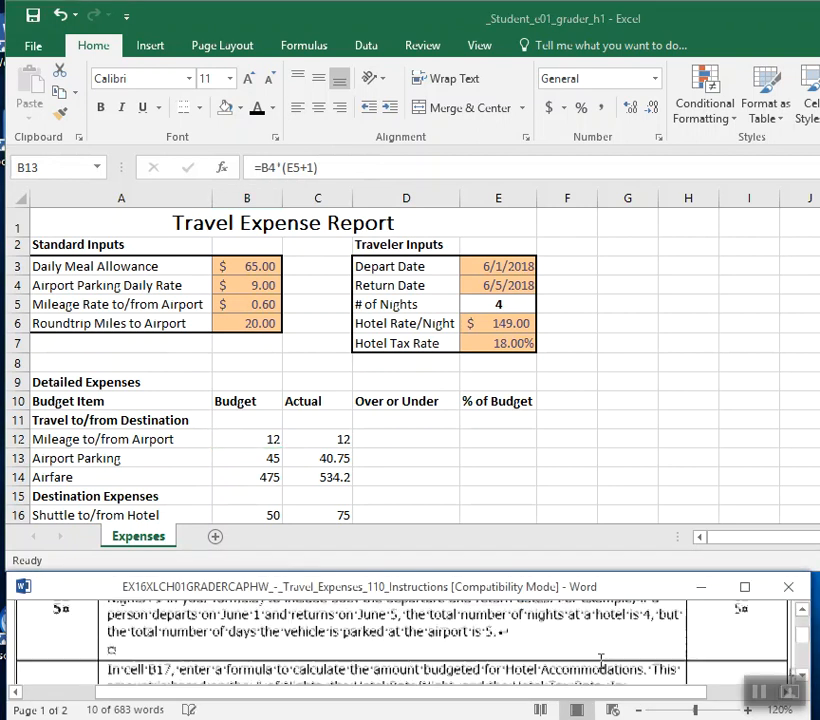
click(802, 611)
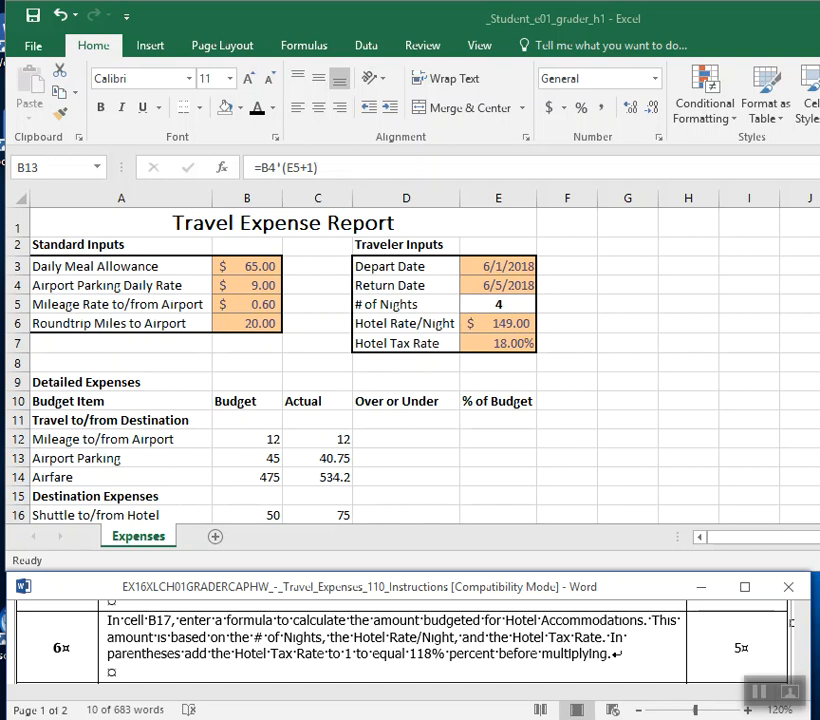
Return to the Excel workbook and fill the Hotel Accommodations budget cell B17 with standard yellow.
key(alt+Tab)
ctrl+scroll(400, 350, down, 2)
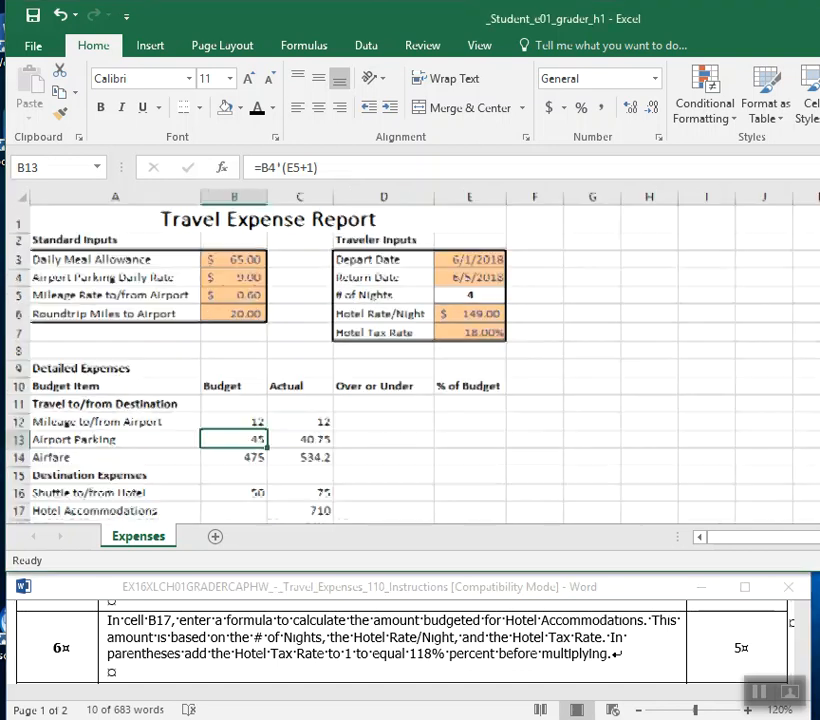
click(222, 495)
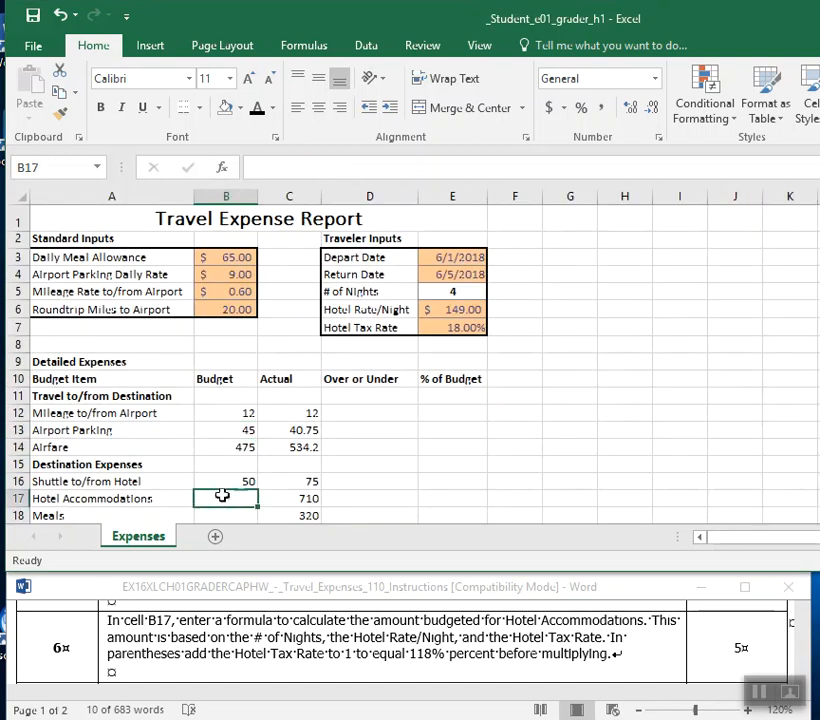
scroll(582, 353, down, 1)
ctrl+scroll(582, 353, up, 1)
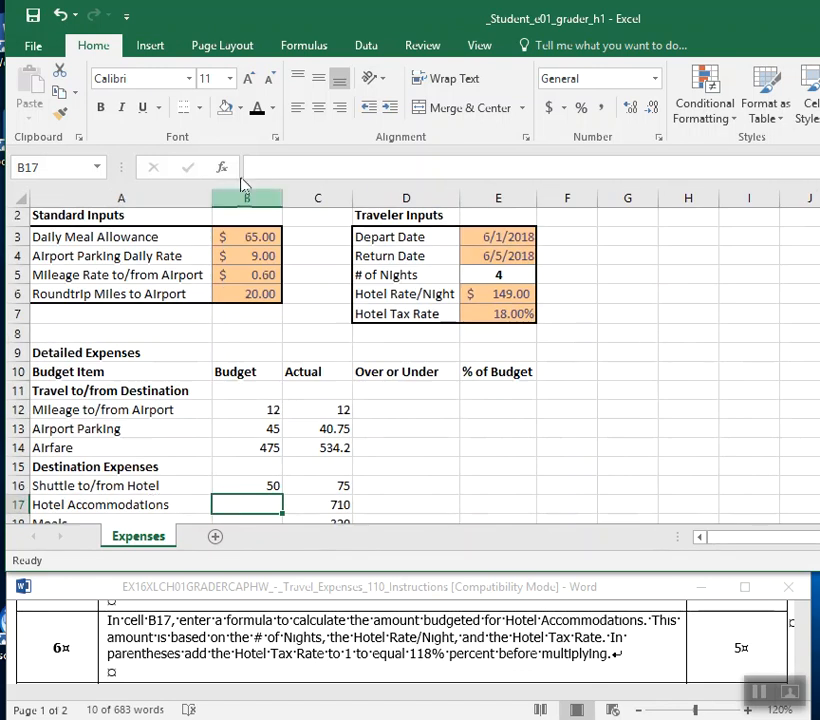
click(240, 108)
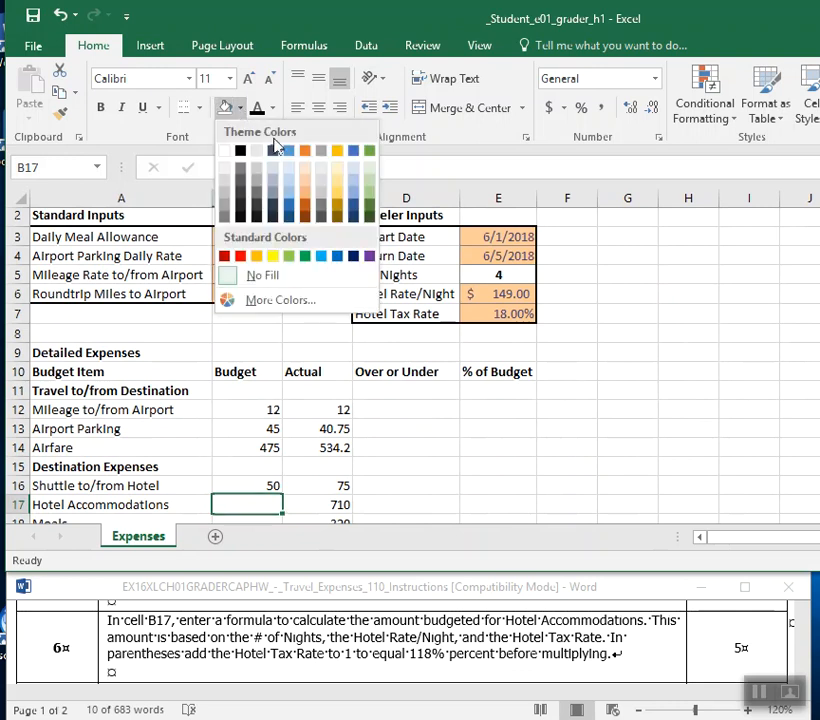
click(272, 256)
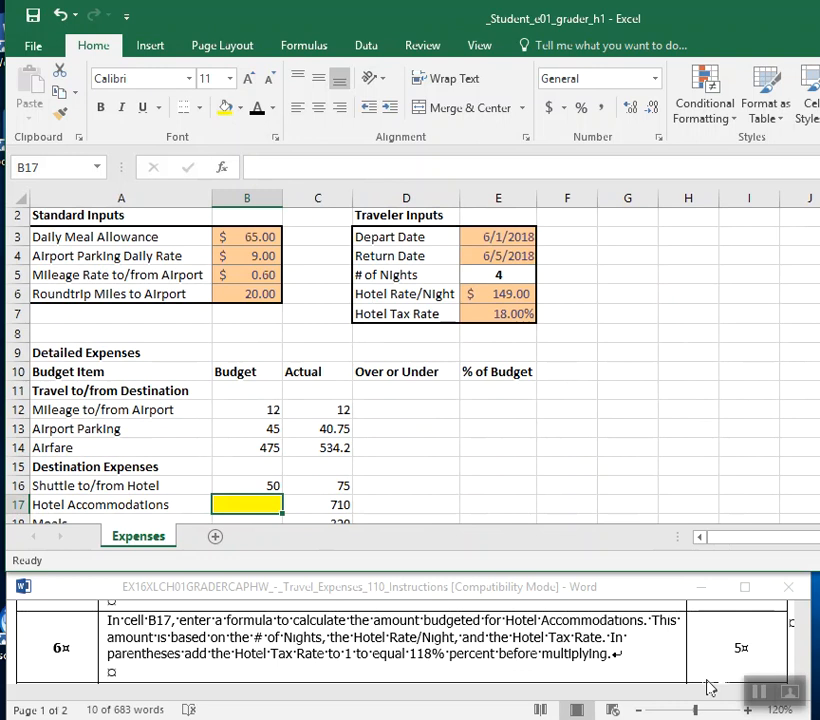
In instruction 6 of the Word document, make "Hotel Accommodations" bold and highlight it in yellow.
click(512, 621)
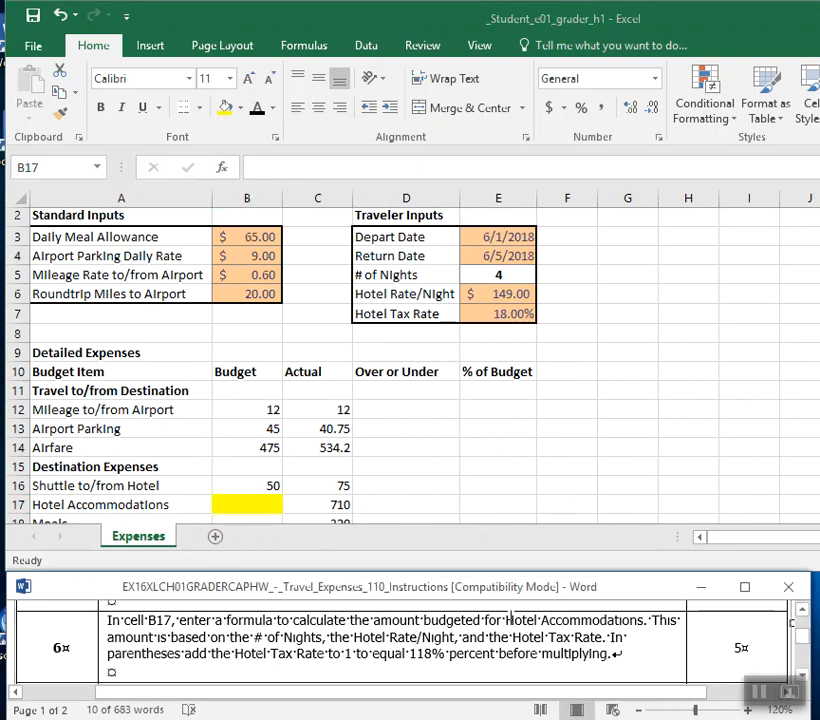
drag(507, 621, 598, 628)
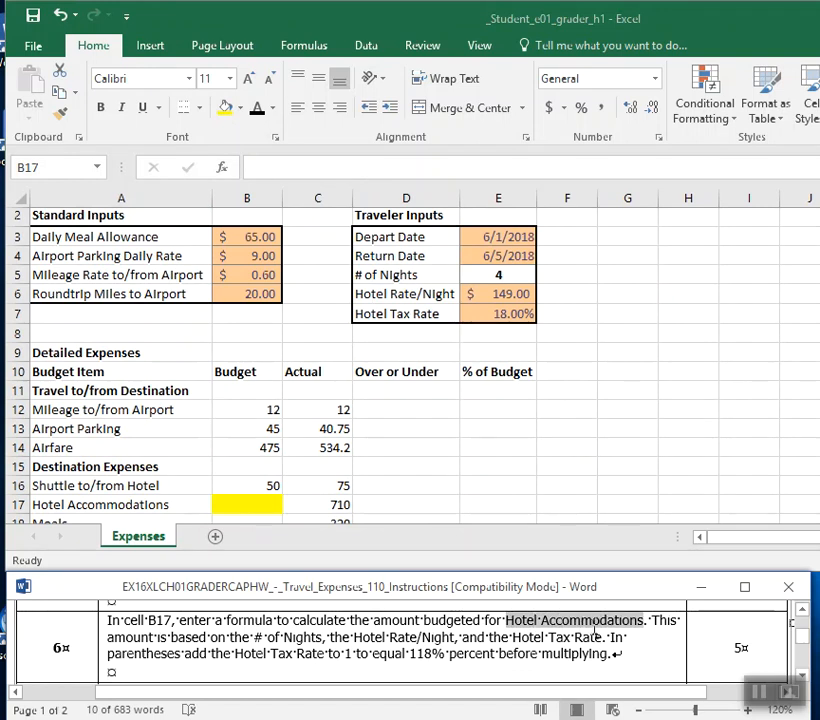
click(605, 595)
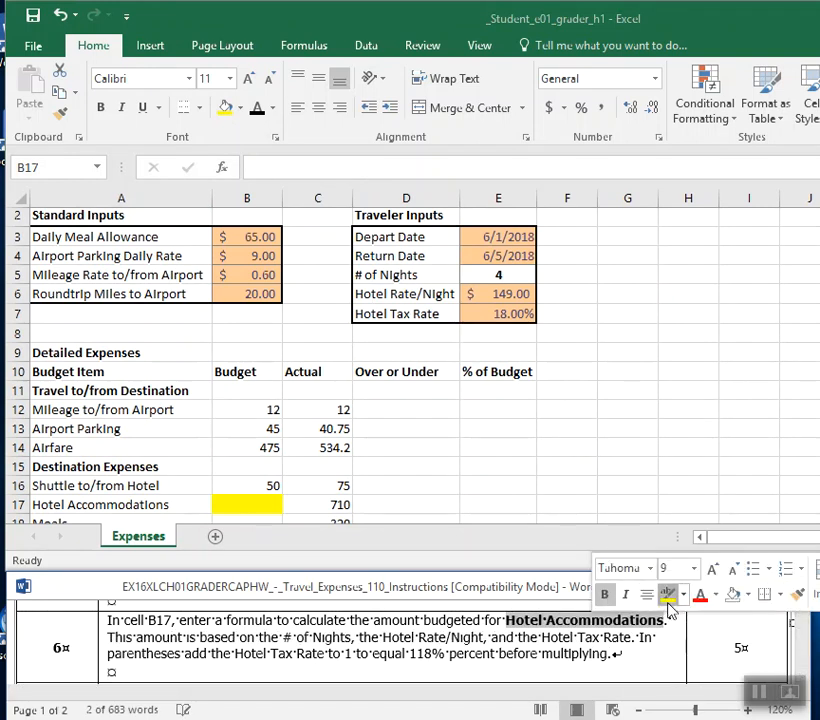
click(668, 595)
Switch back to the Excel workbook and examine the # of Nights, Hotel Rate/Night and Hotel Tax Rate inputs.
click(501, 271)
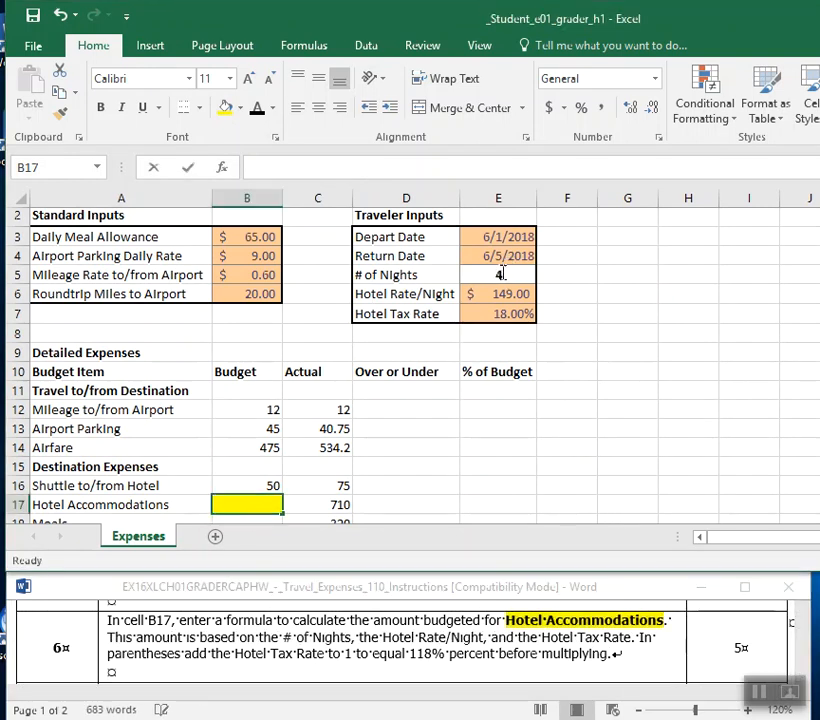
text(=)
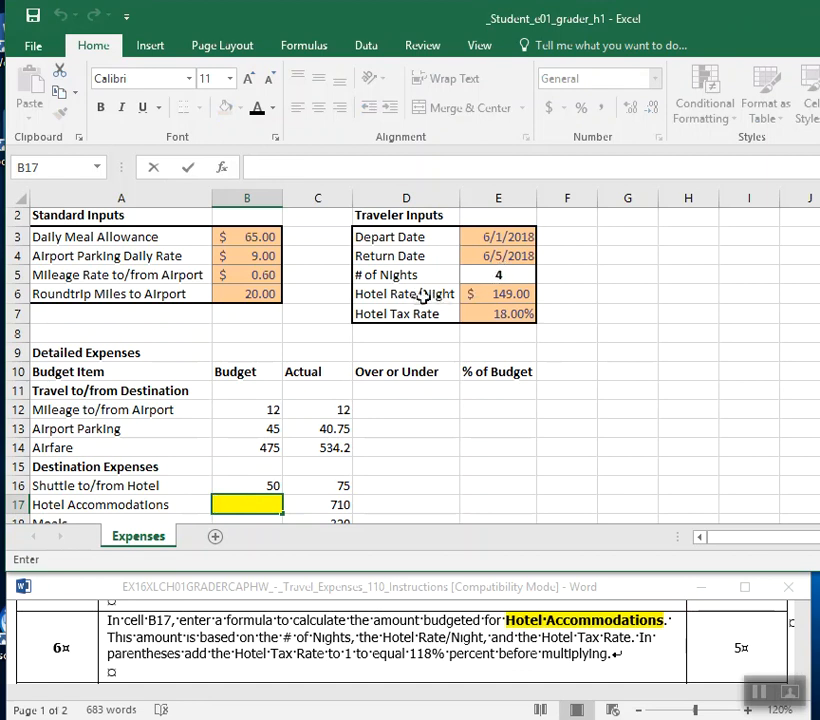
click(500, 297)
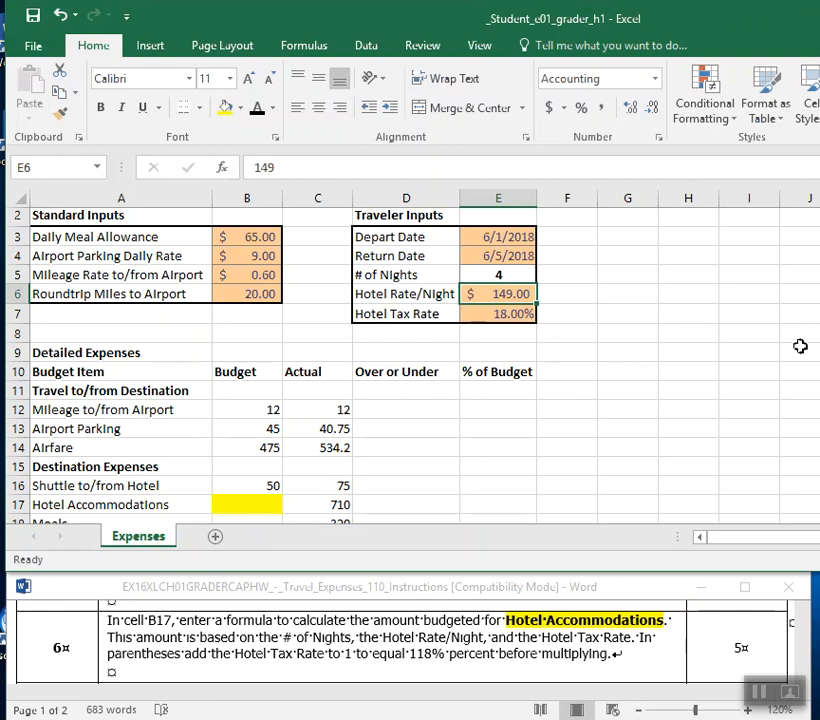
click(467, 313)
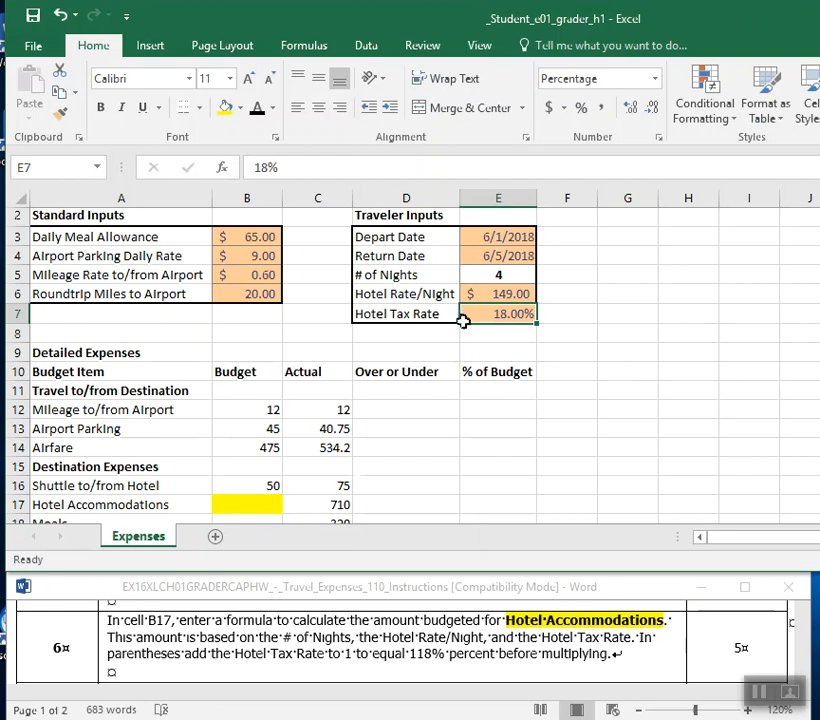
Enter the Hotel Accommodations budget formula =E5*E6*(1+E7) in cell B17.
click(247, 505)
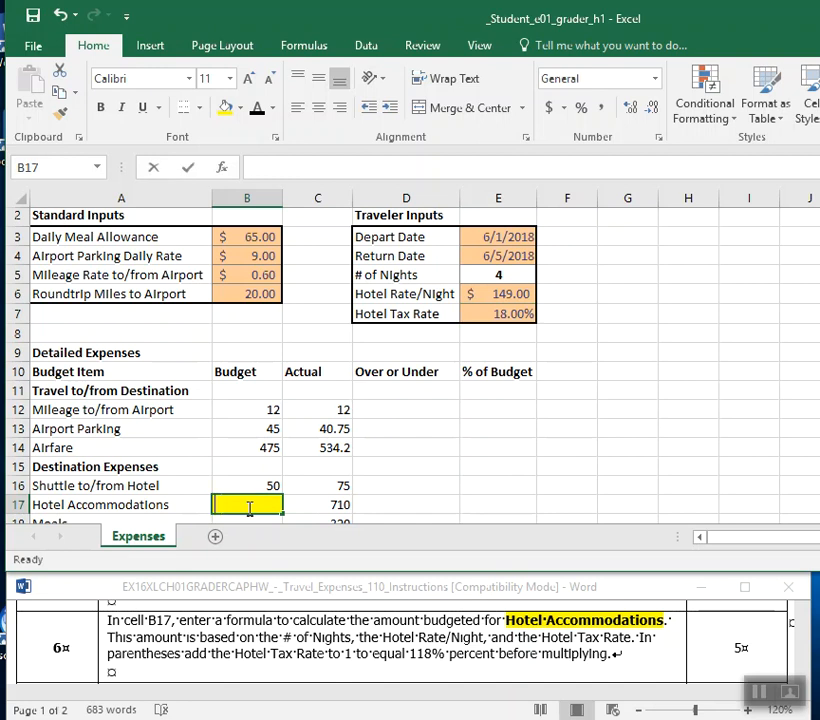
text(=)
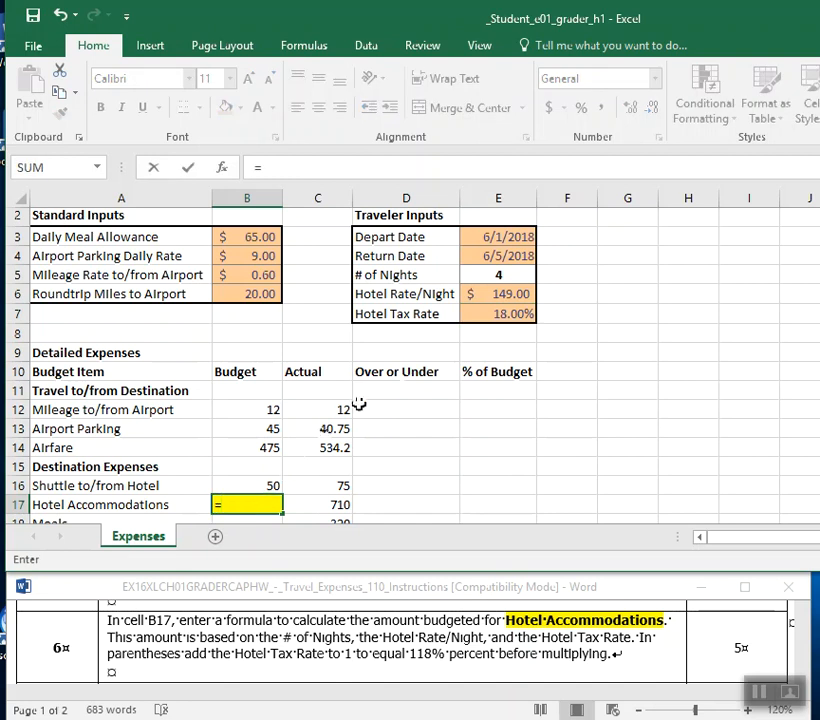
click(496, 277)
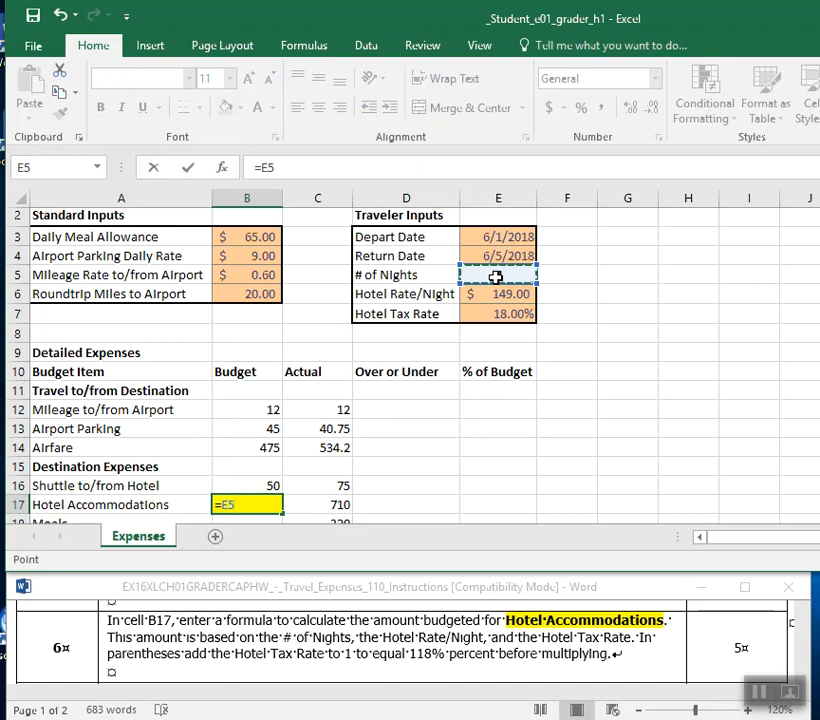
text(*)
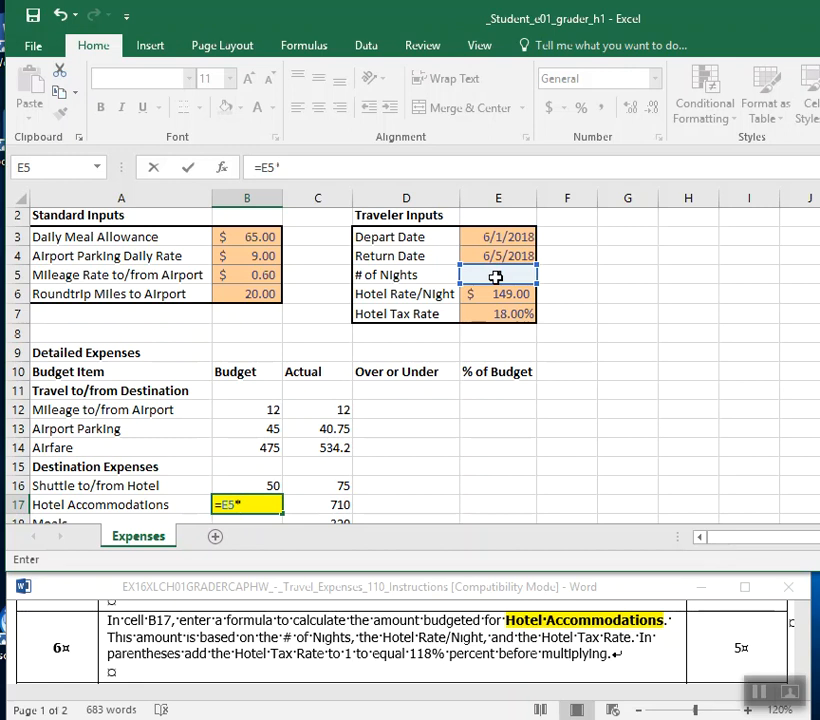
click(496, 297)
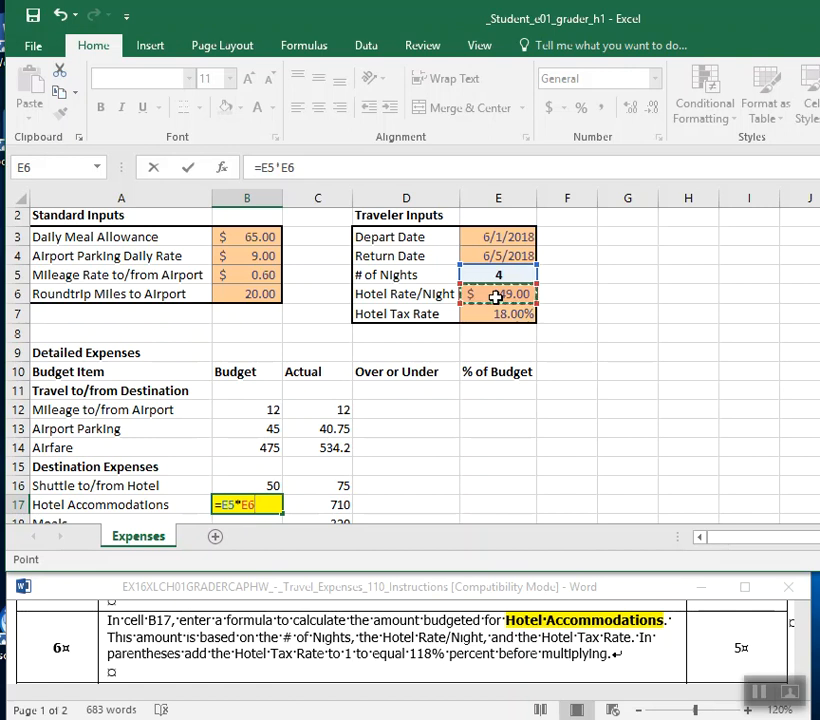
text(*)
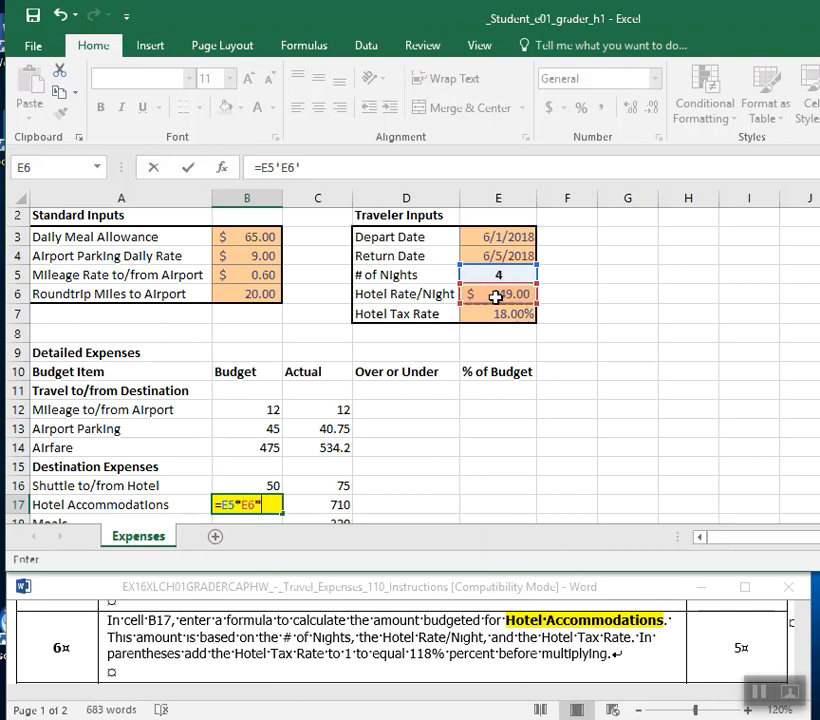
text(()
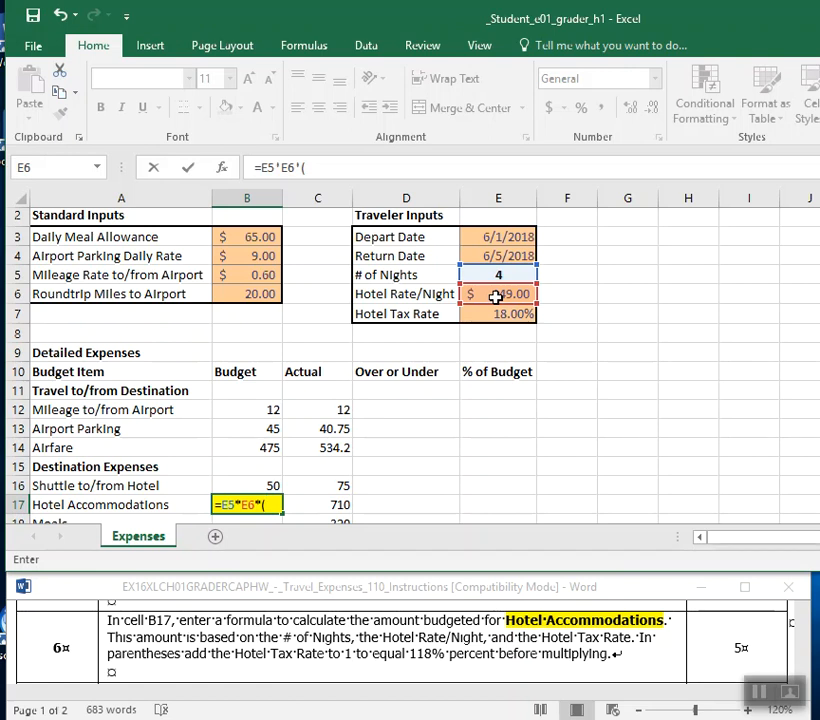
text(1+)
click(487, 314)
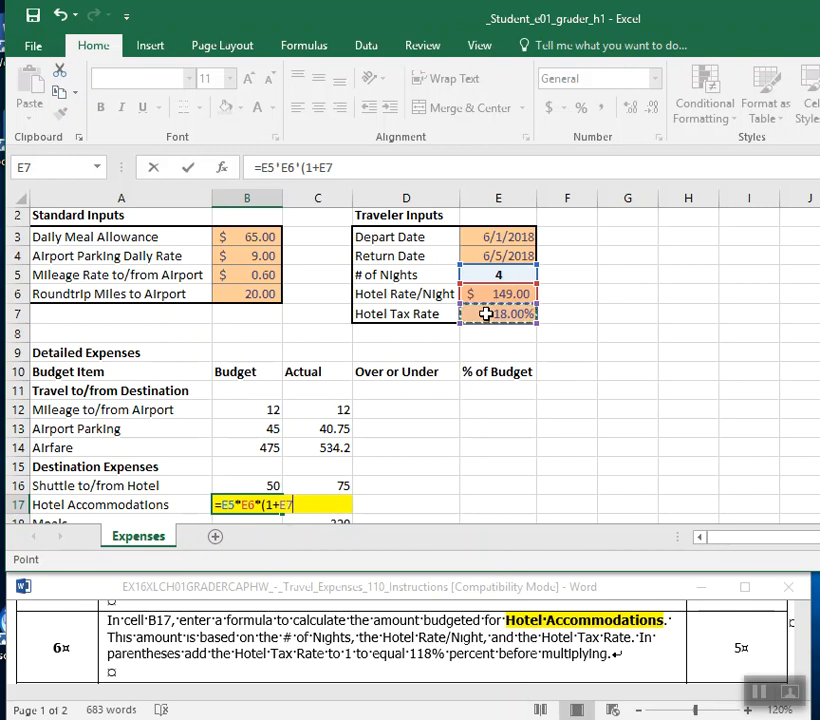
text())
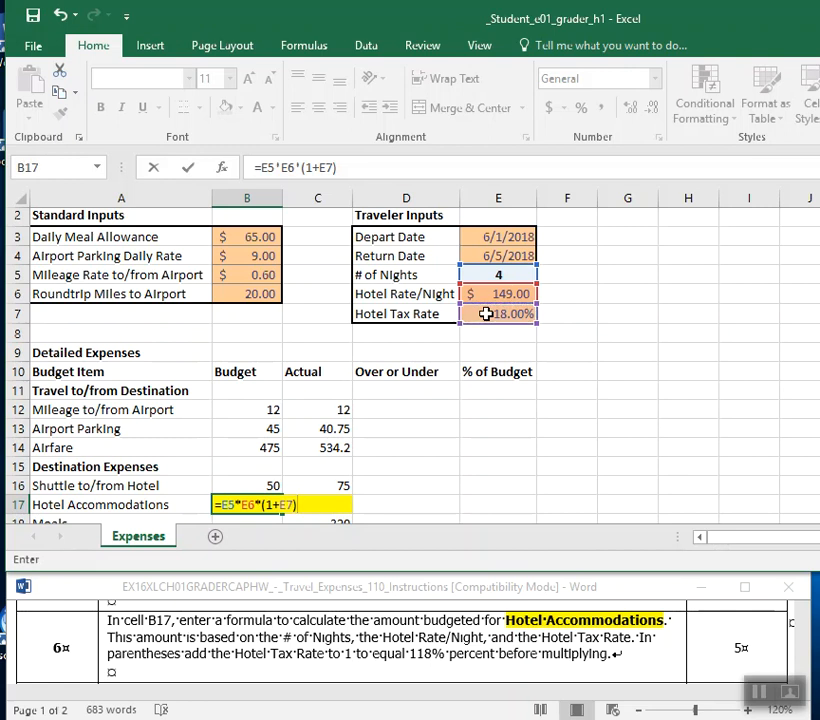
key(Return)
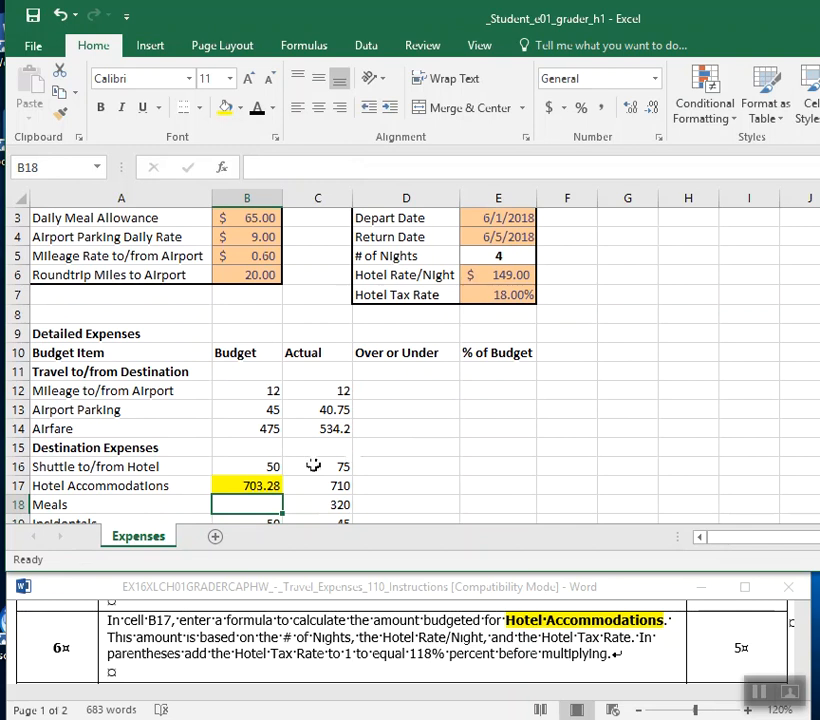
Review the Hotel Accommodations formula in cell B17 against the number of nights, hotel rate and tax rate it references.
click(220, 486)
scroll(220, 486, up, 1)
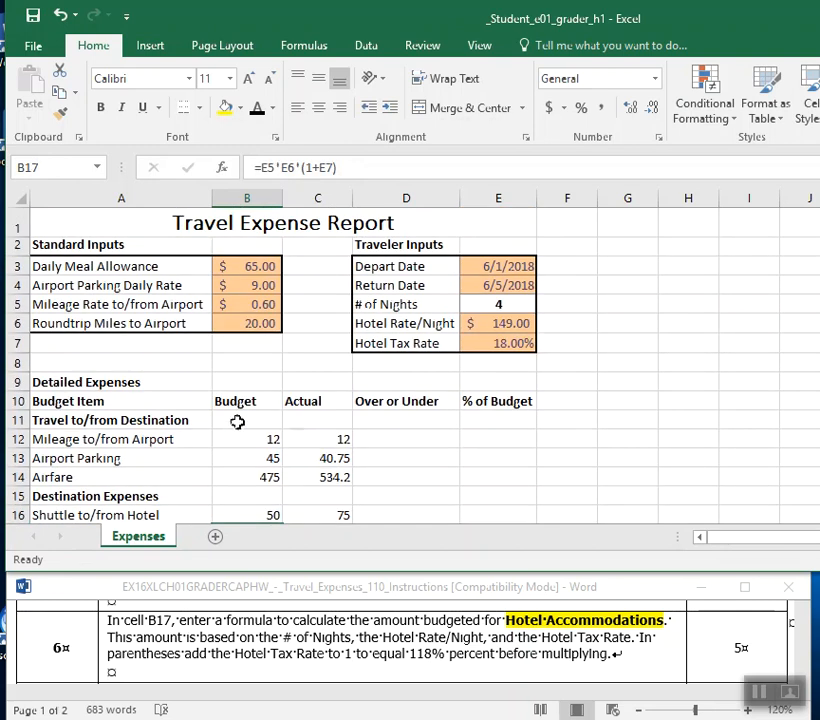
drag(362, 167, 238, 167)
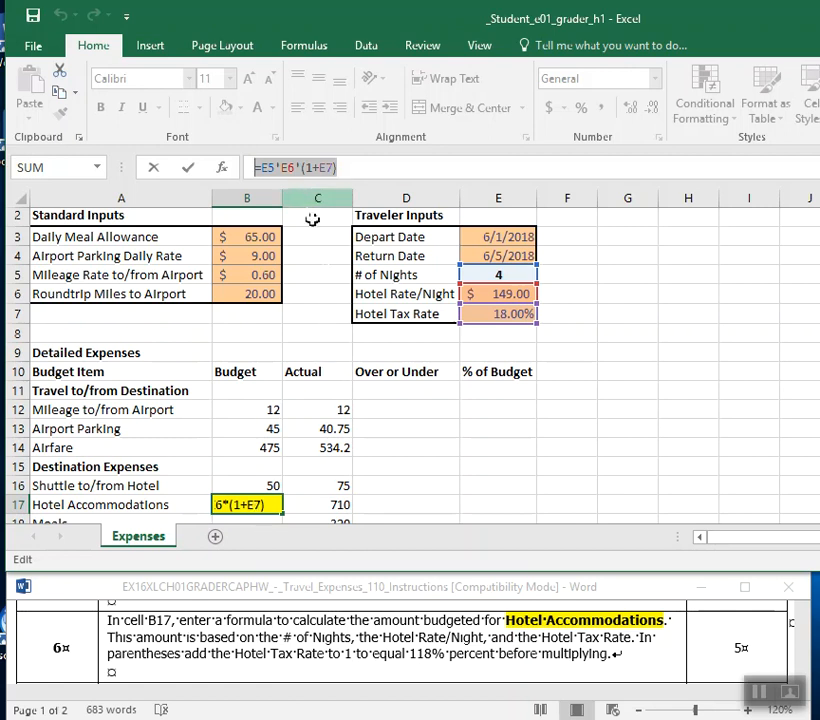
key(Return)
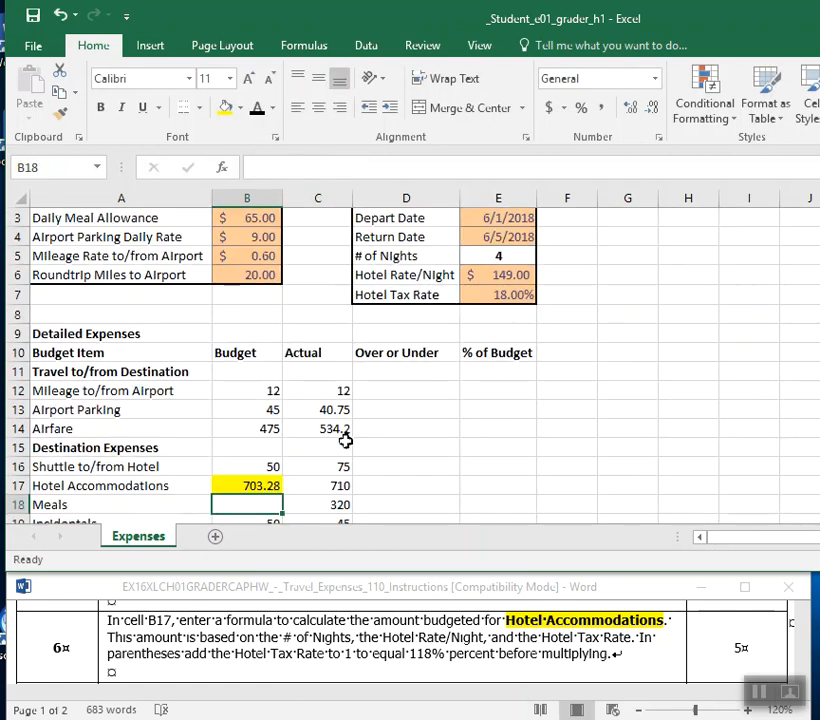
Remove the yellow fill from the Hotel Accommodations budget cell B17 and save the workbook.
click(235, 485)
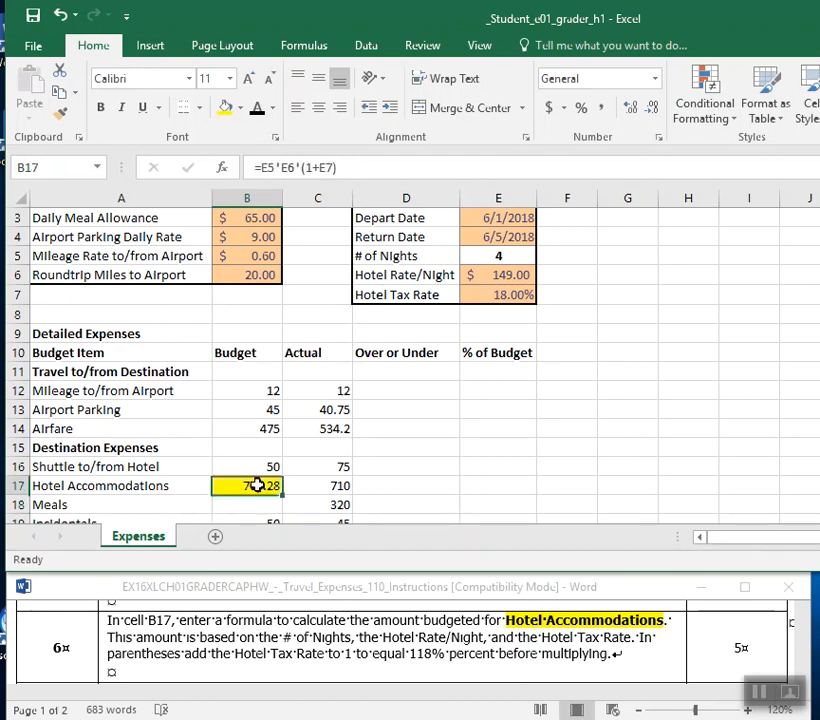
click(241, 107)
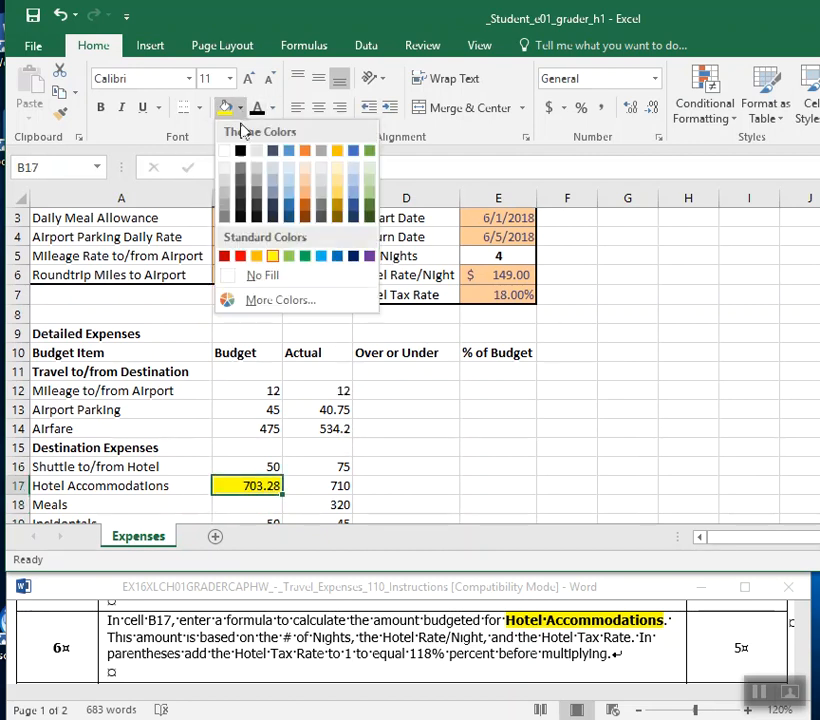
click(240, 275)
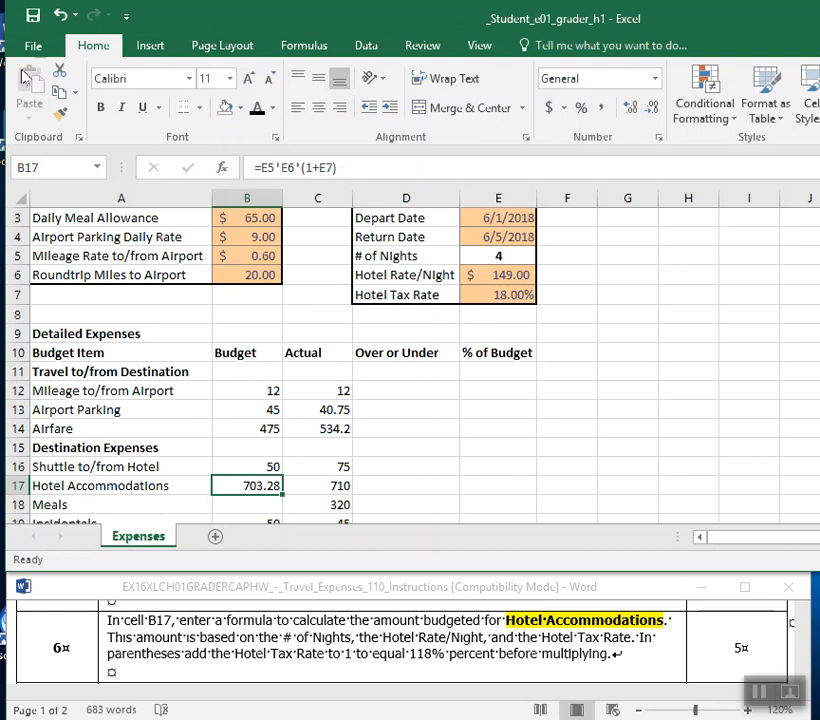
click(41, 22)
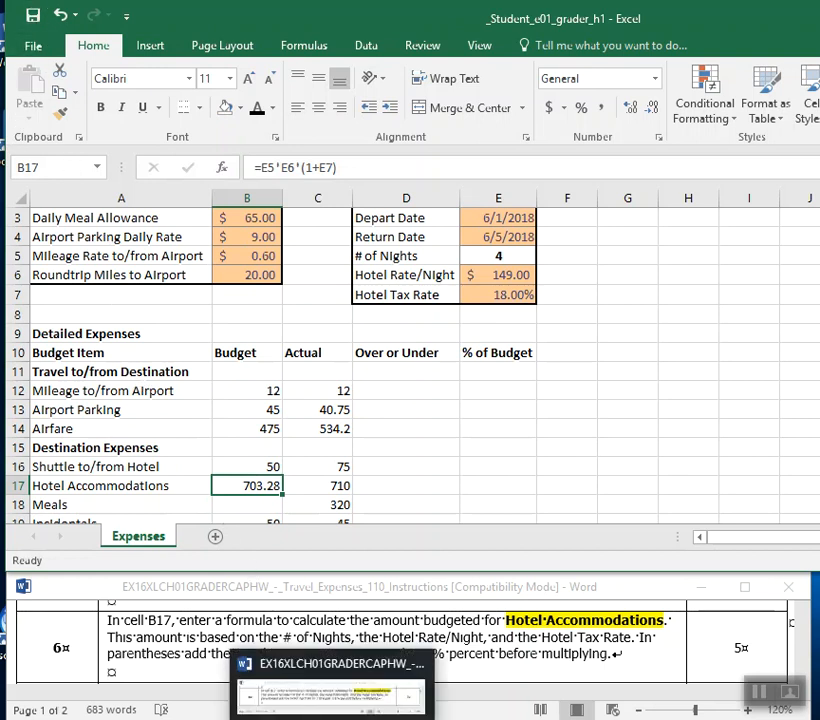
Switch to the Word instructions and read instruction 7 about the Meals budget in cell B18.
click(315, 627)
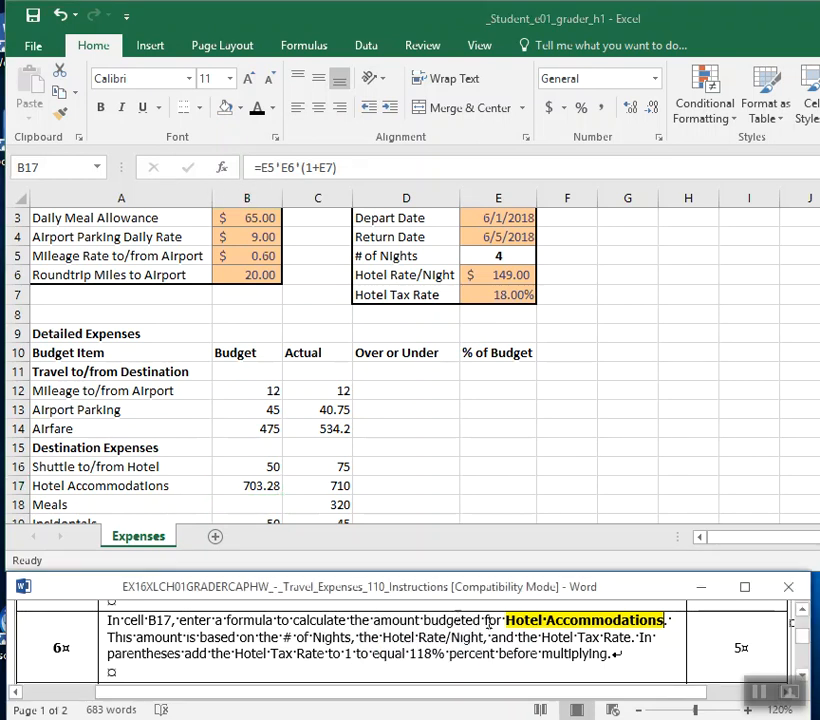
scroll(507, 637, down, 2)
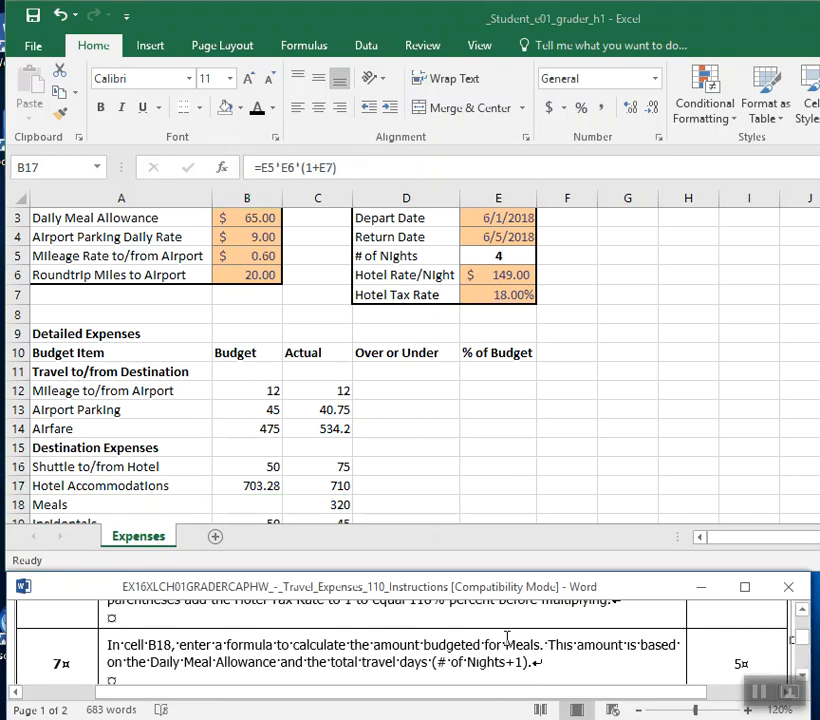
scroll(507, 637, down, 2)
click(803, 613)
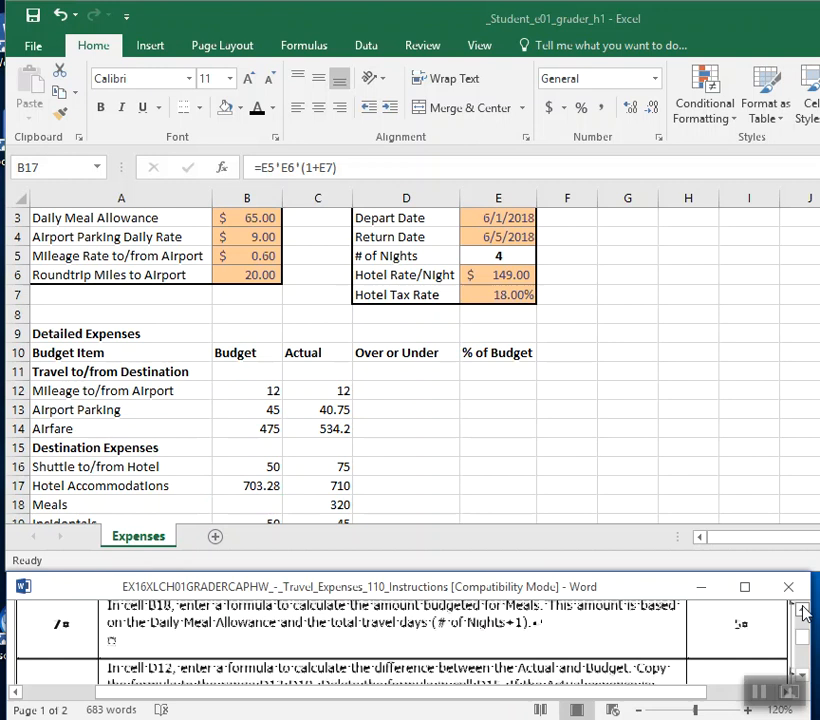
click(803, 613)
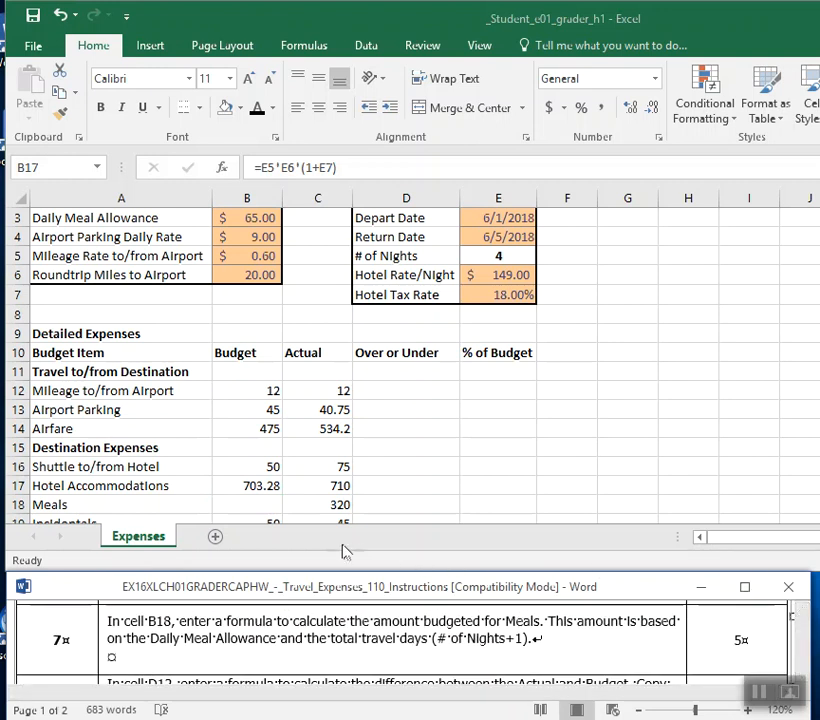
Return to the Excel workbook, fill the Meals budget cell B18 with standard yellow, and make the window taller to show more rows.
click(249, 490)
click(250, 500)
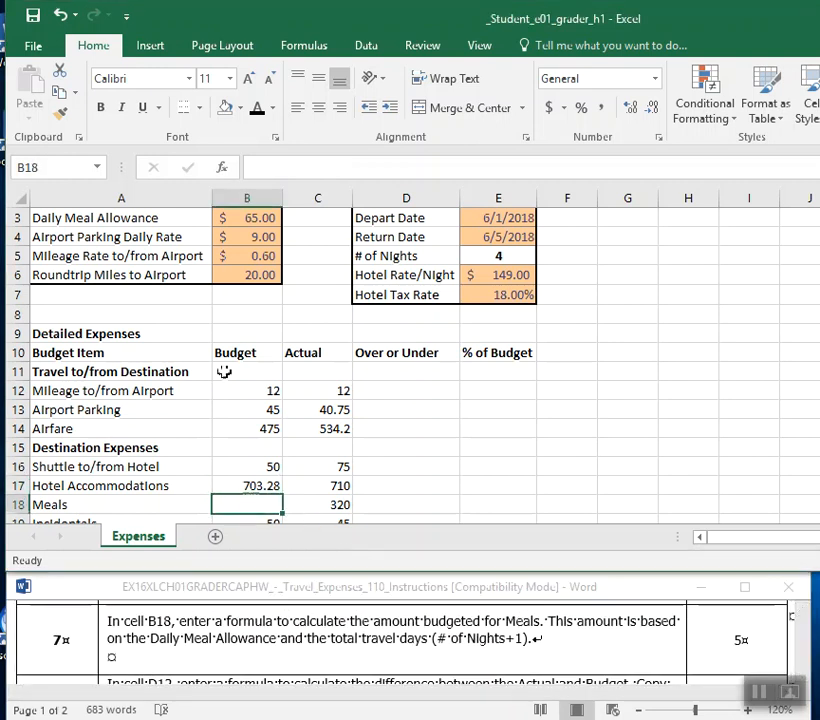
click(240, 108)
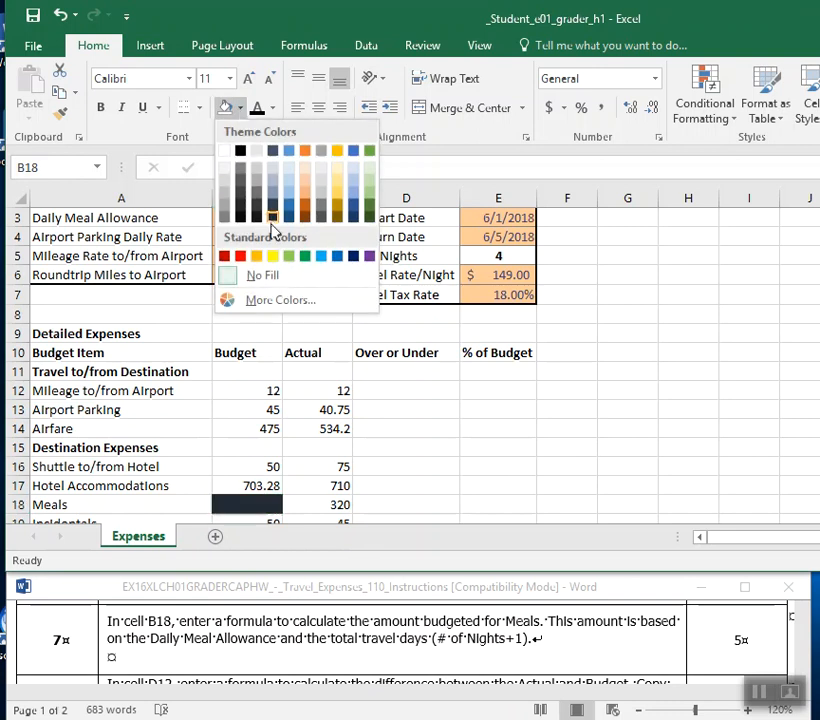
click(272, 256)
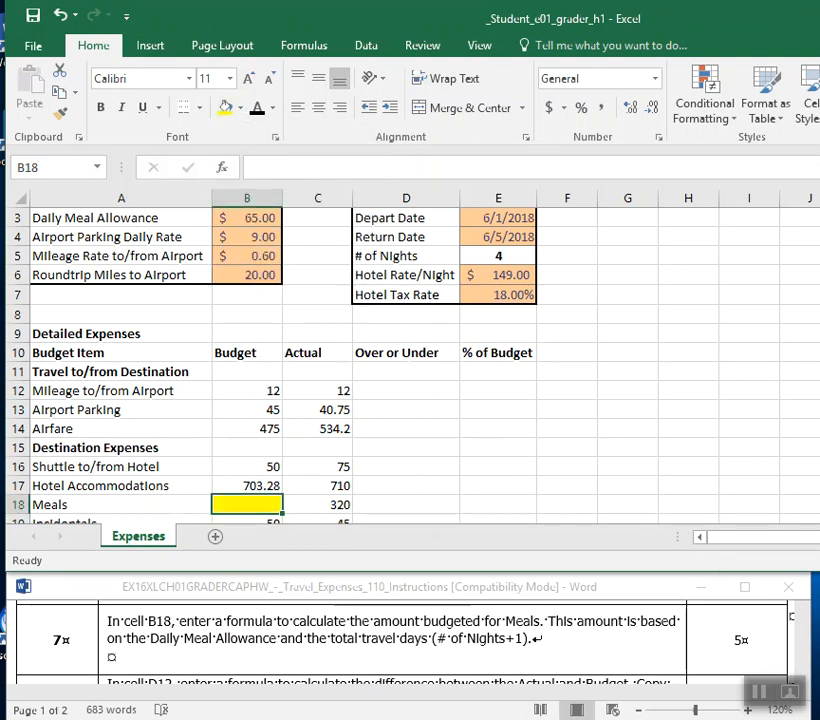
drag(410, 571, 410, 602)
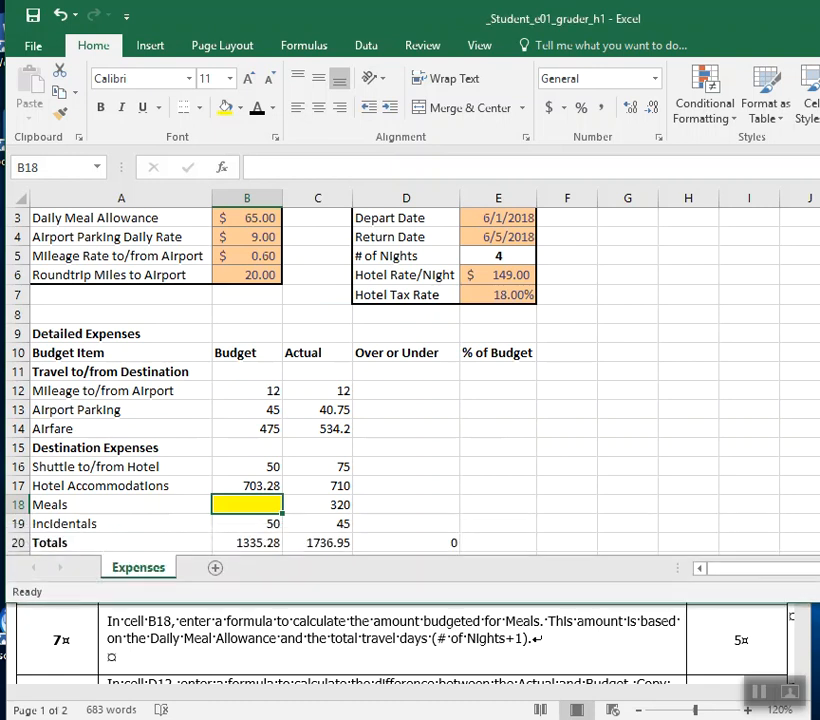
scroll(400, 380, up, 1)
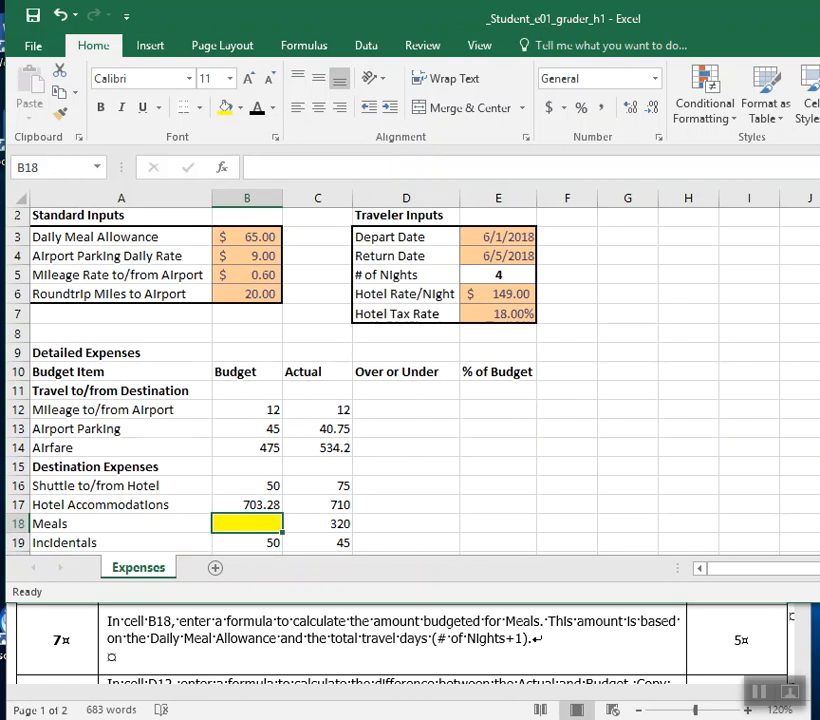
Enter the Meals budget formula =B3*(E5+1) in cell B18, using the Daily Meal Allowance and # of Nights.
click(254, 237)
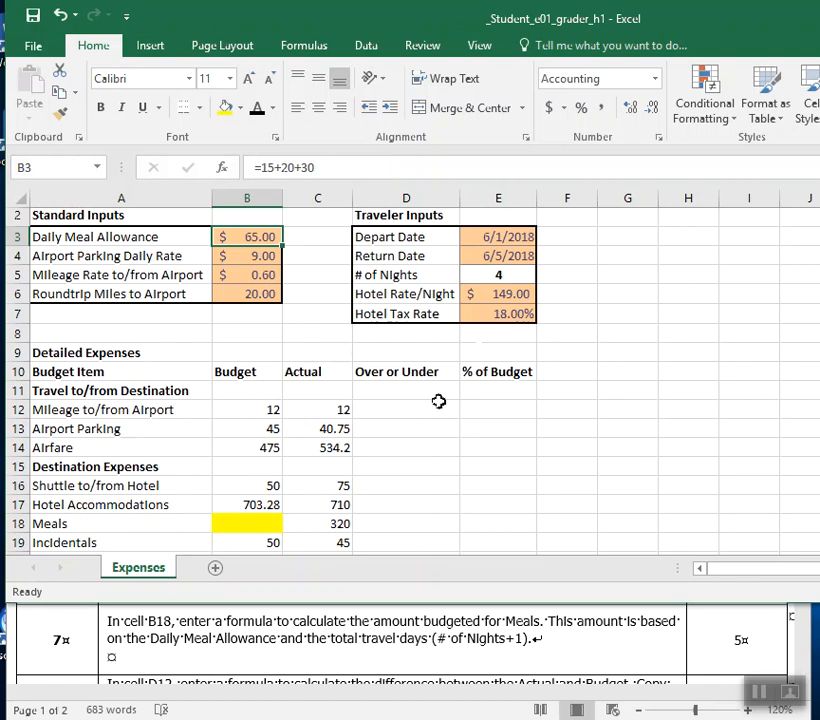
click(494, 276)
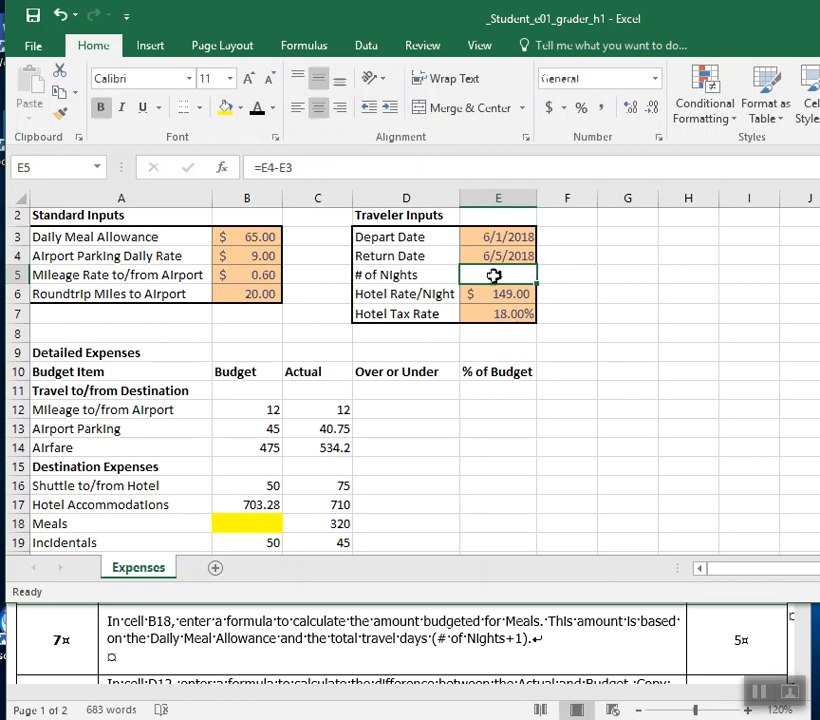
click(256, 526)
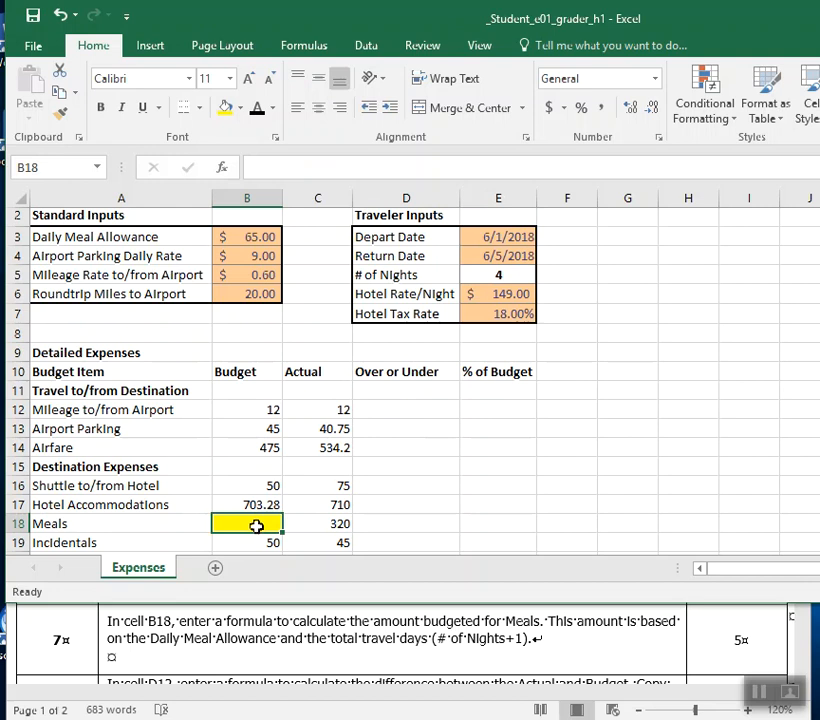
text(=)
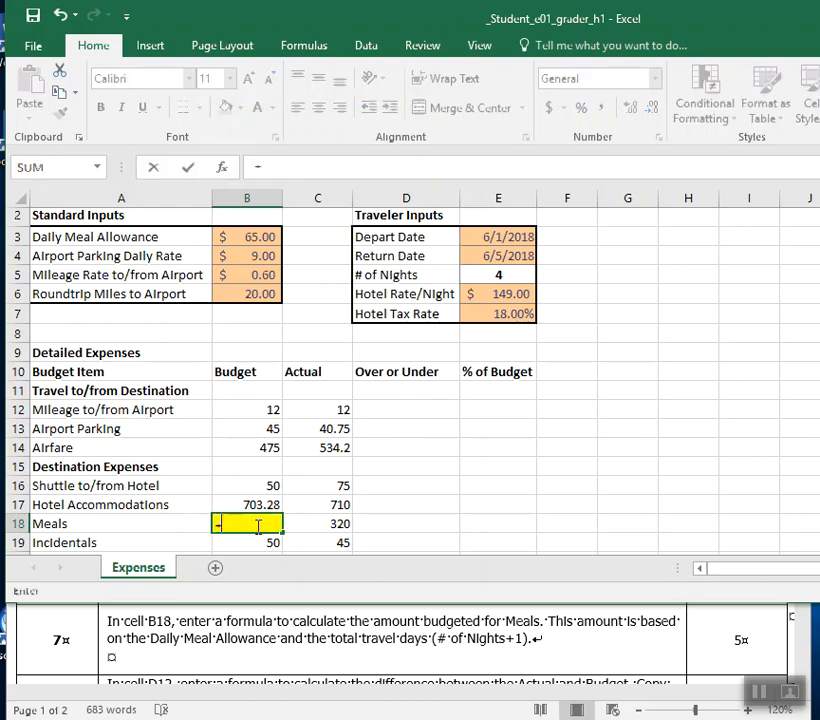
click(254, 236)
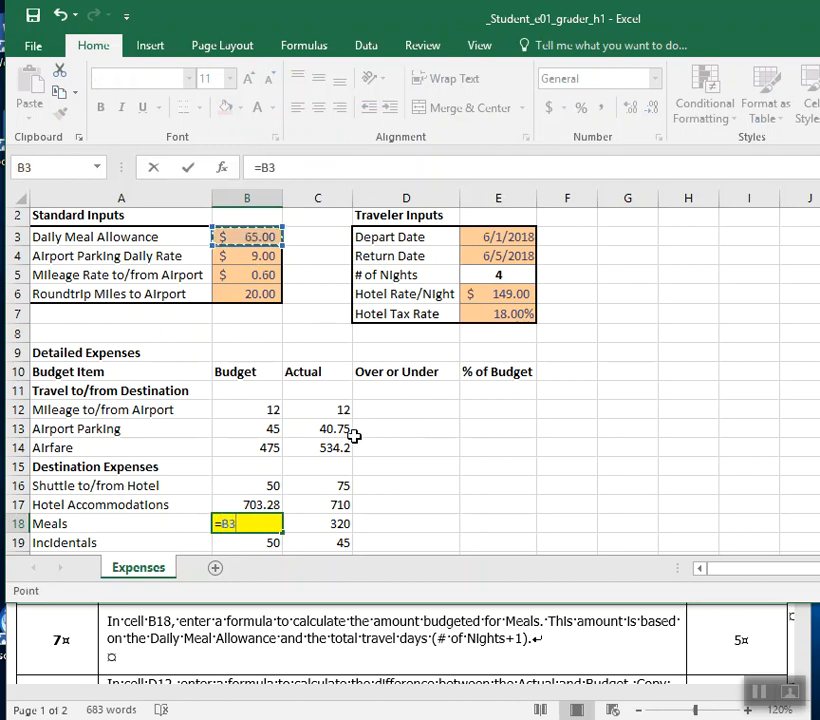
text(*)
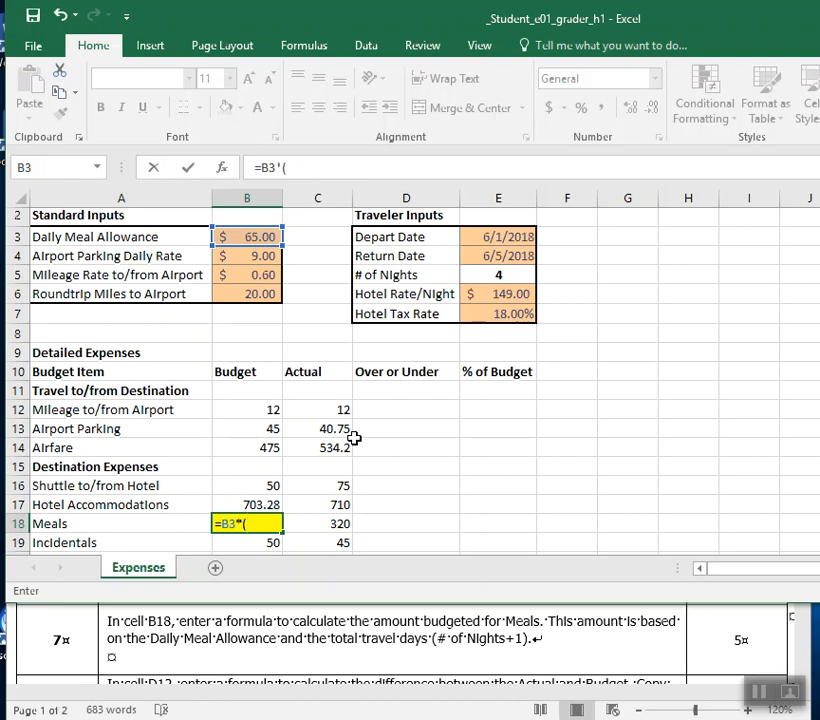
click(522, 274)
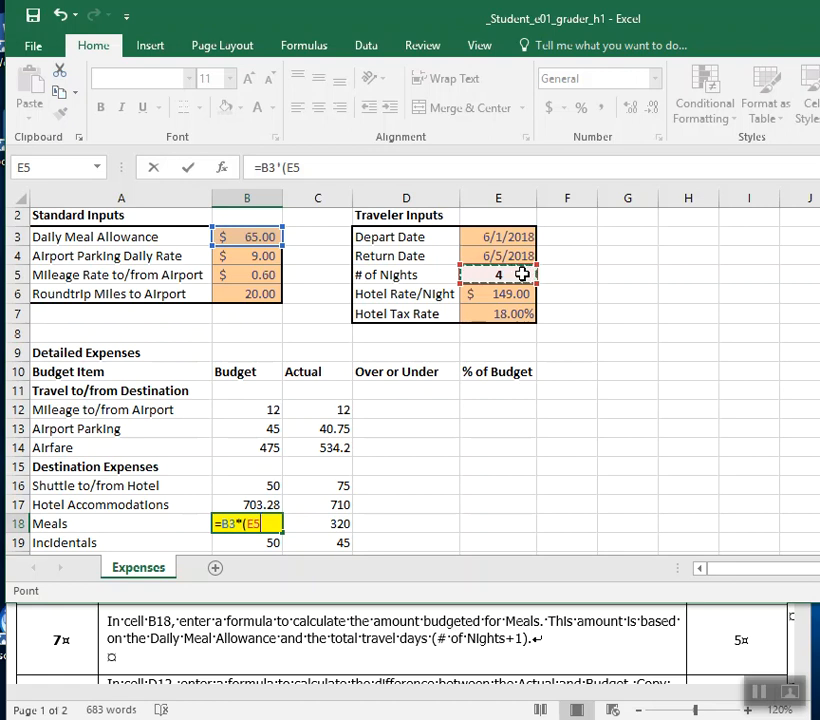
text(+1)
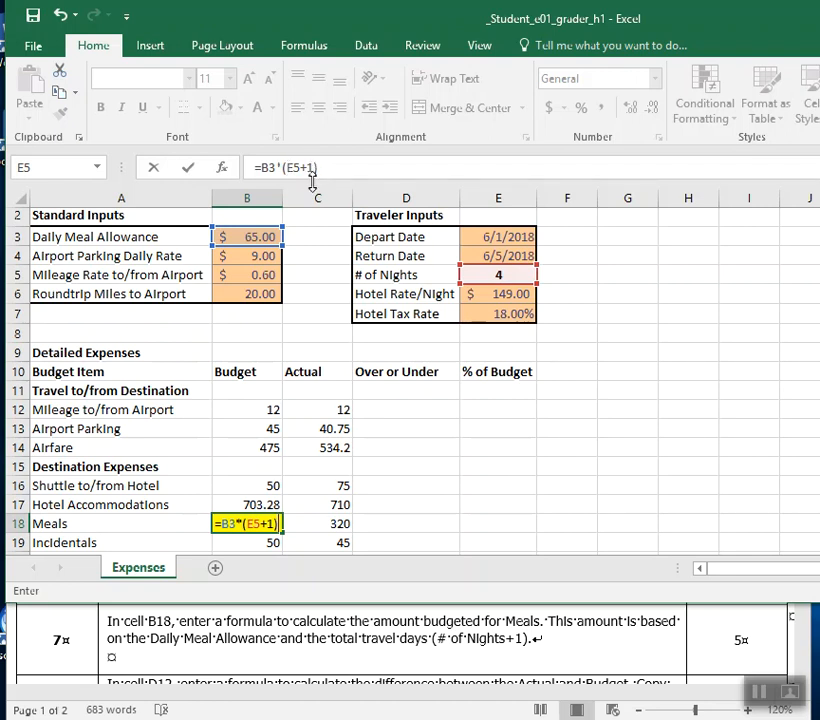
key(Return)
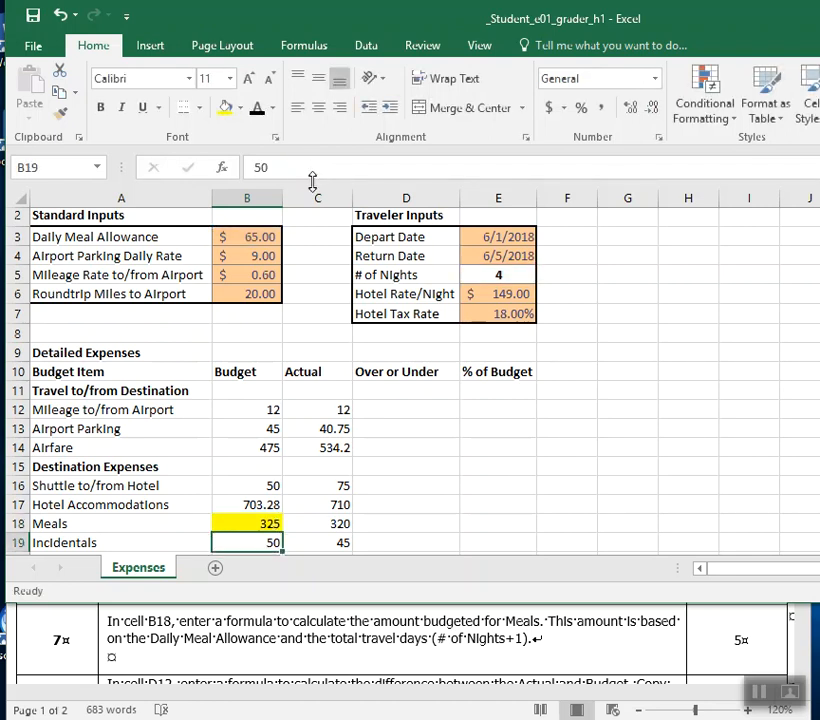
Remove the yellow fill from the Meals budget cell B18.
click(245, 527)
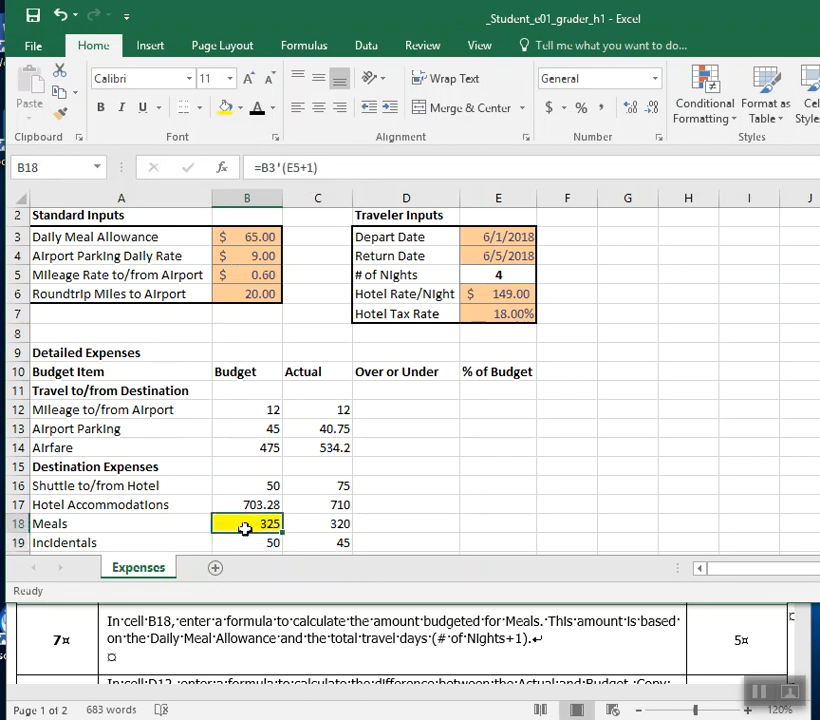
click(239, 109)
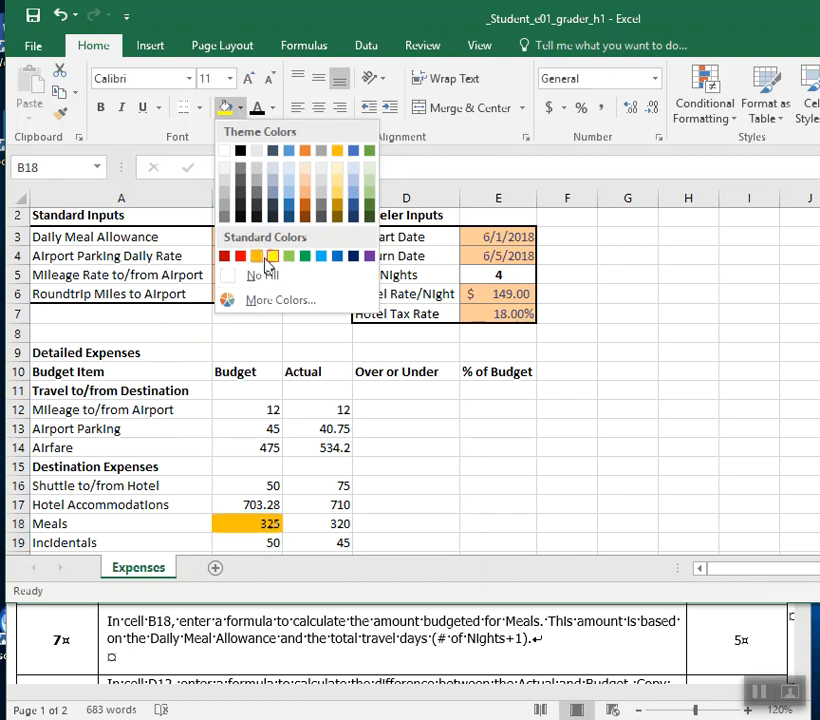
click(265, 282)
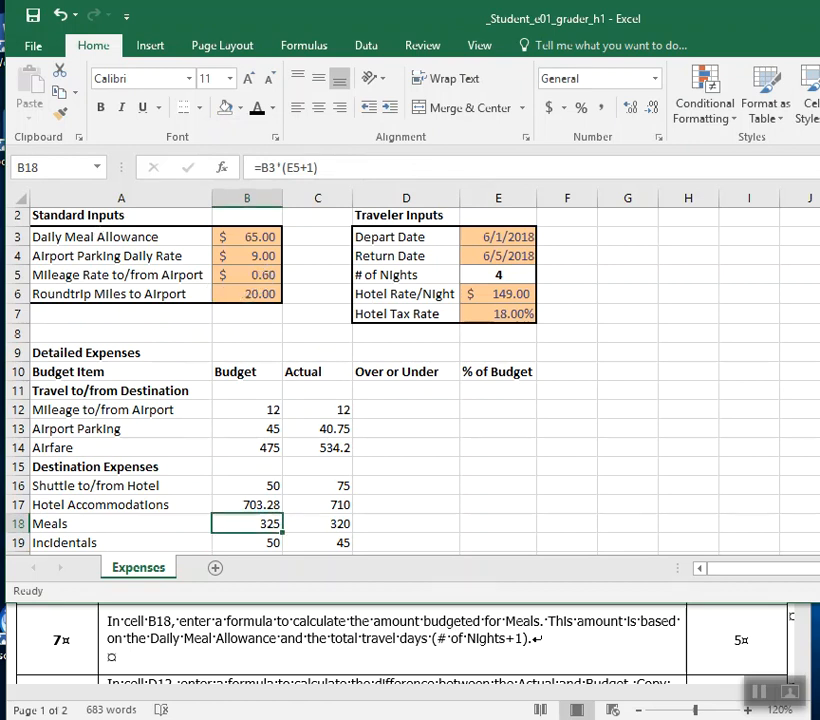
Switch to the Word instructions, go to instruction 8 and bold the cell reference D12.
click(591, 660)
scroll(592, 650, down, 4)
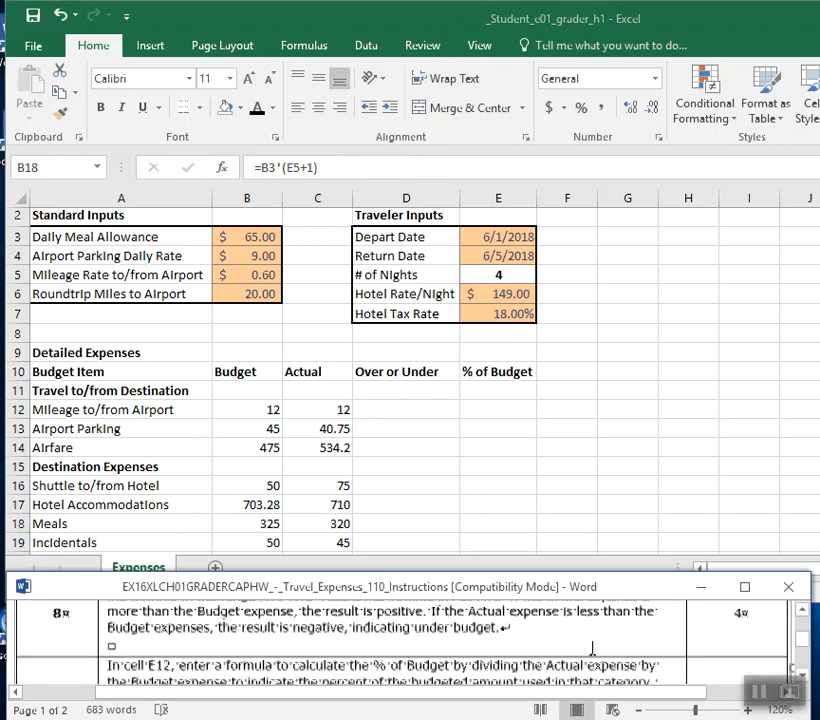
click(803, 612)
click(803, 612)
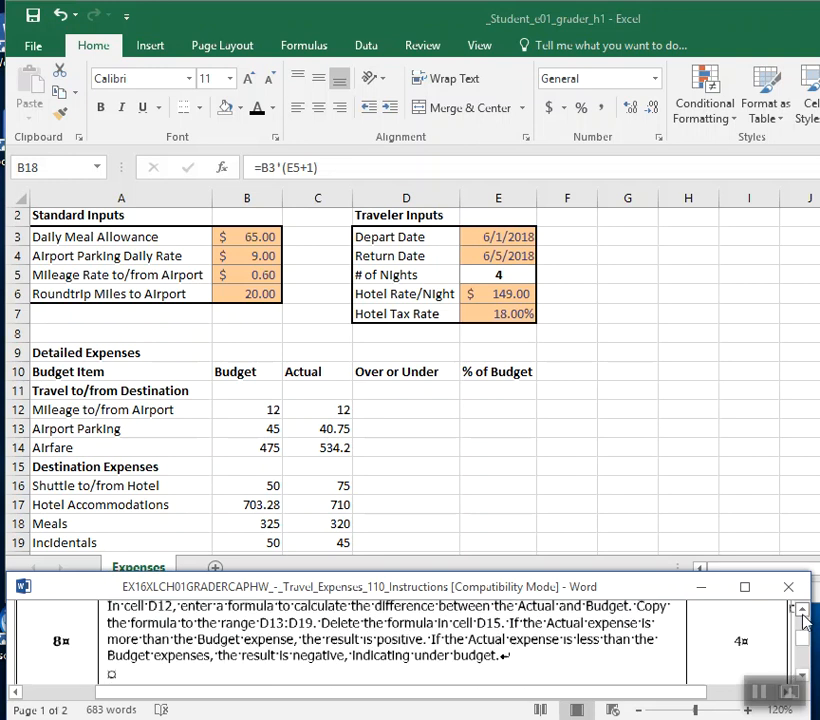
drag(173, 605, 147, 606)
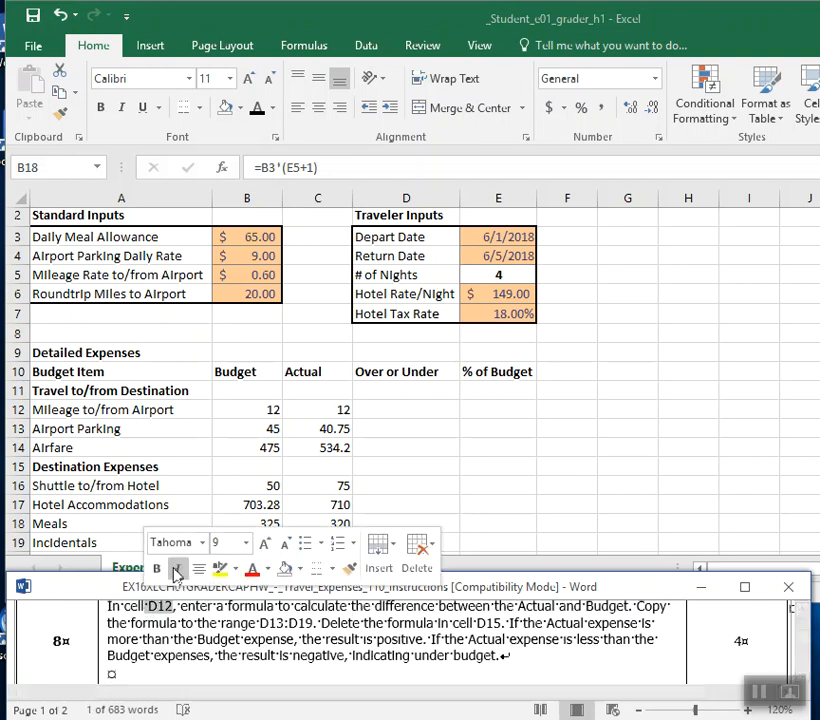
Return to the Excel workbook and fill the Over or Under cell D12 for Mileage to/from Airport with standard yellow.
click(409, 188)
click(407, 197)
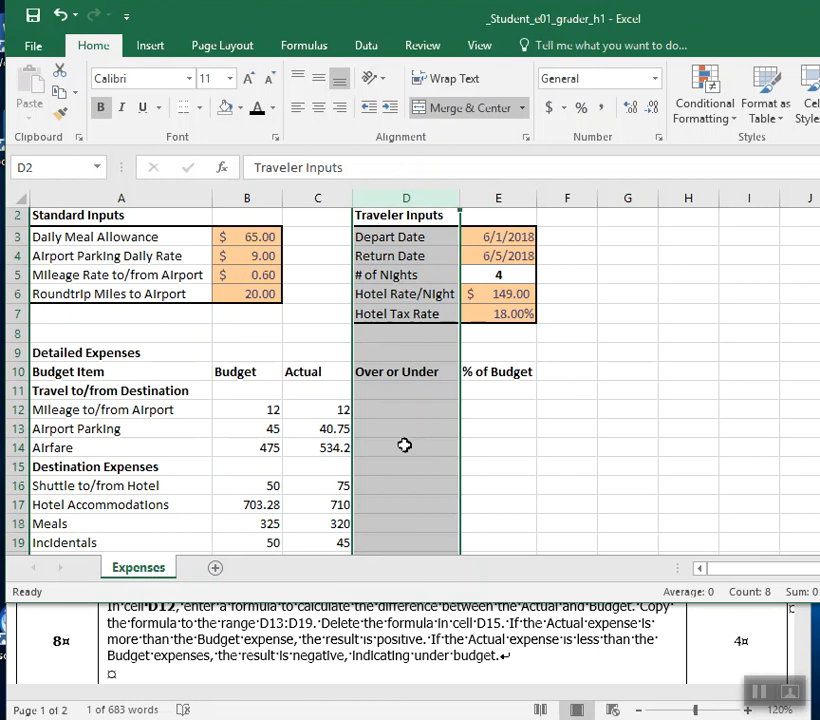
click(417, 410)
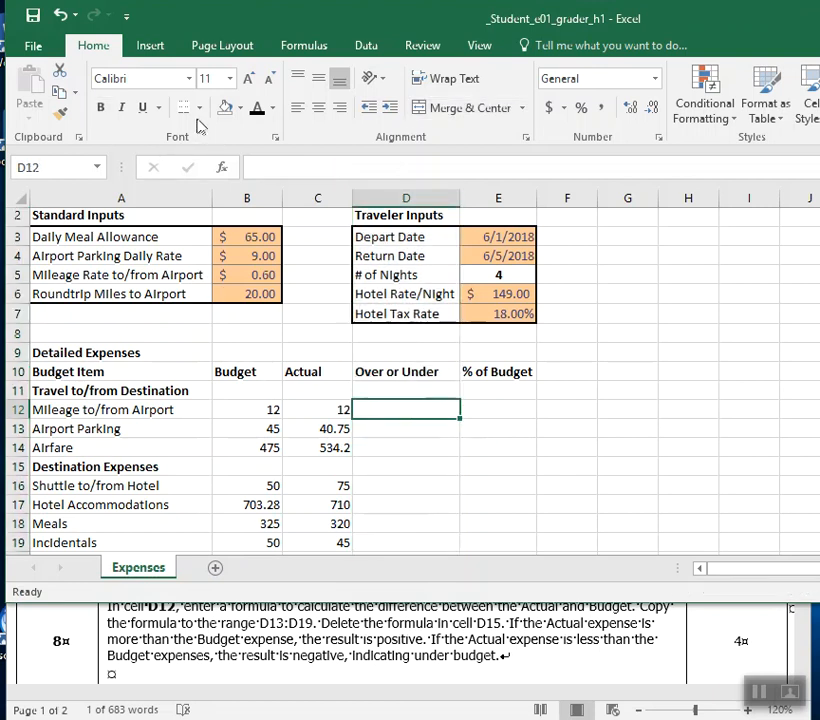
click(238, 108)
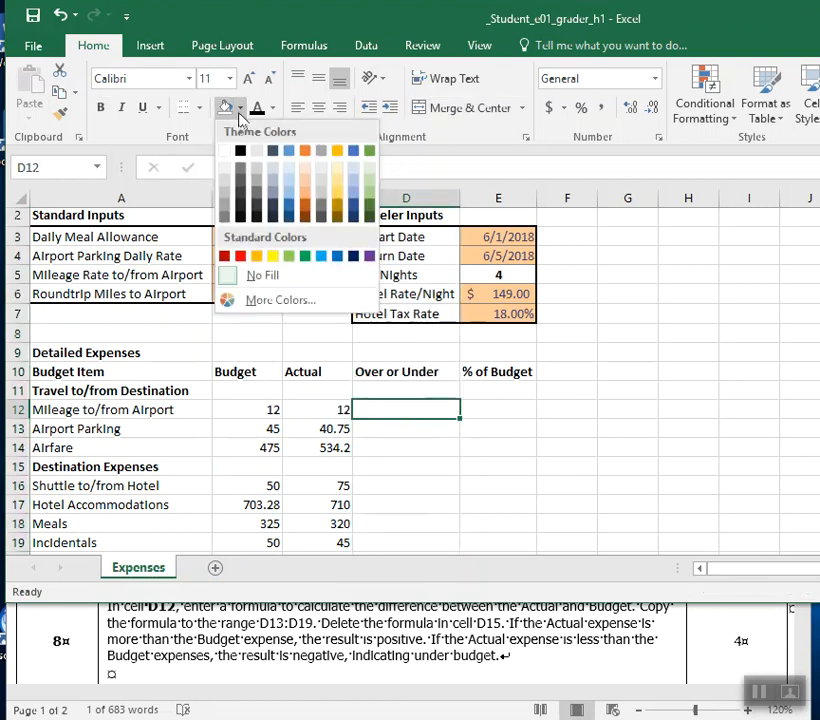
click(270, 256)
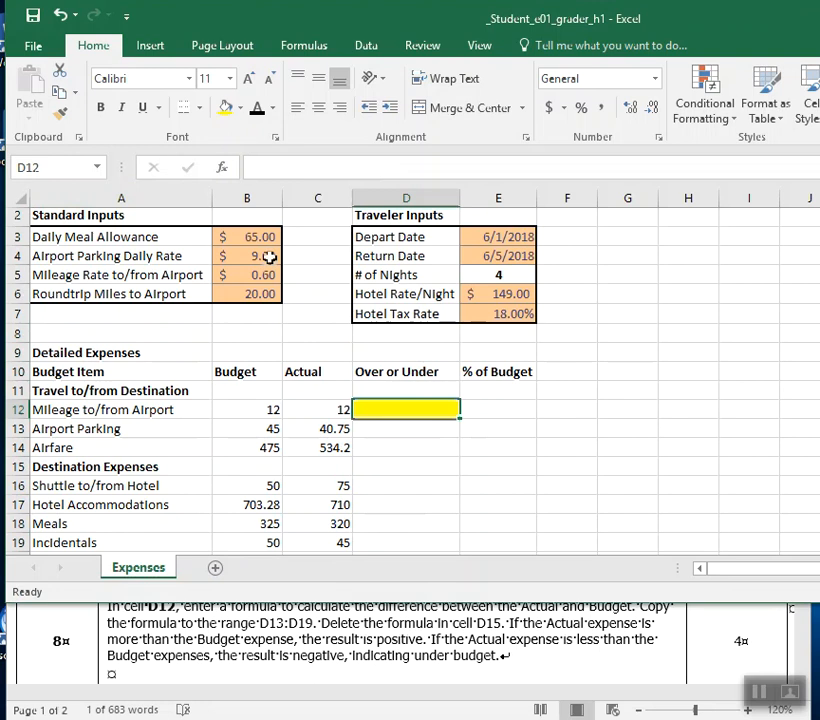
click(262, 409)
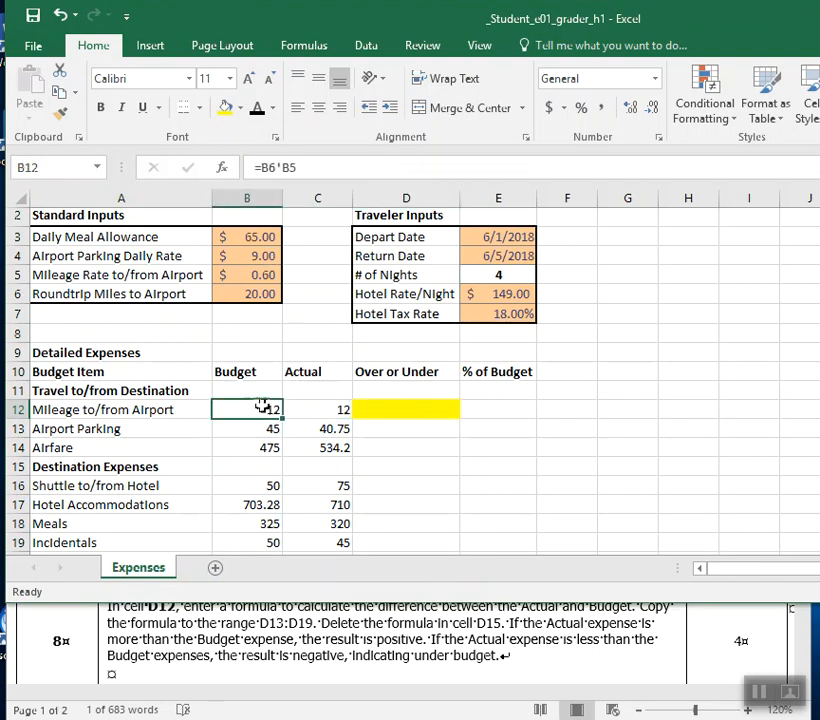
click(327, 413)
click(403, 409)
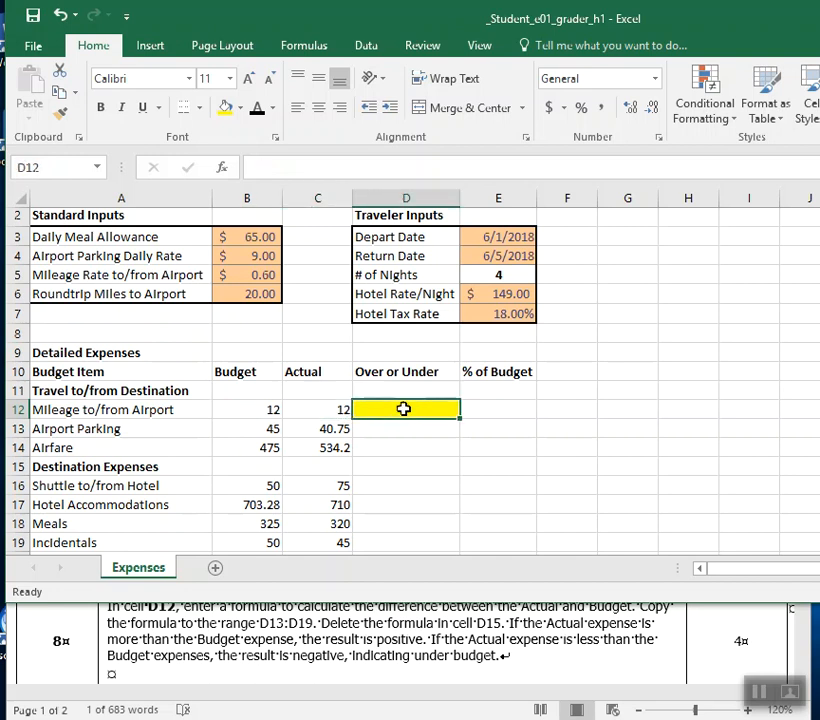
Switch to the Word instructions and bold the word "difference" in instruction 8.
click(652, 692)
click(806, 612)
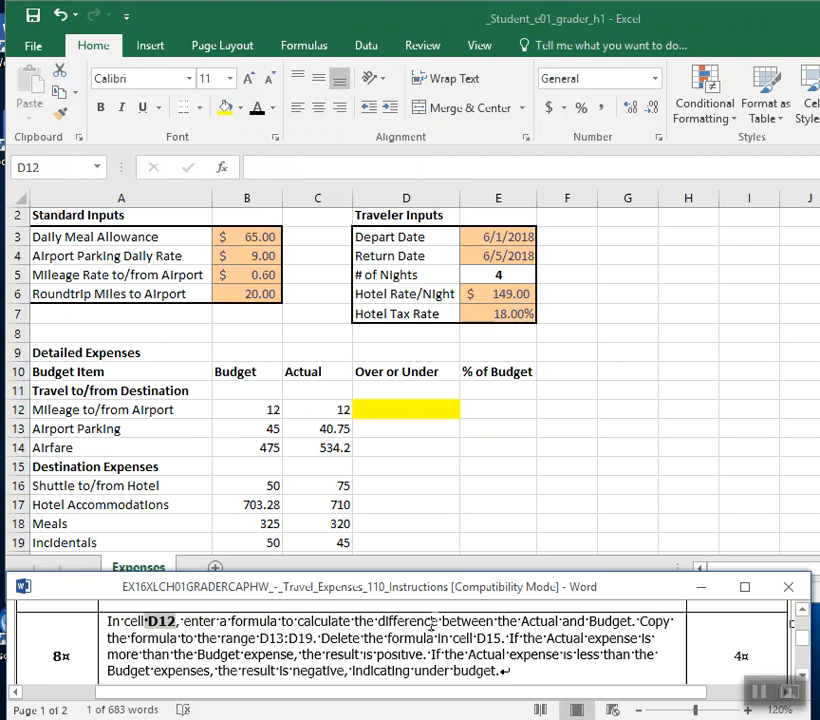
drag(437, 621, 389, 627)
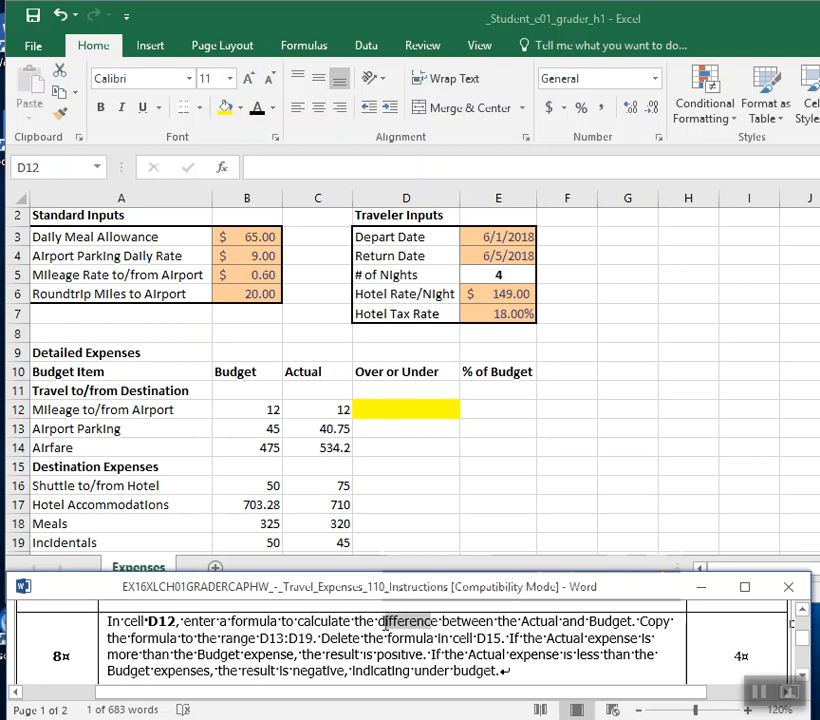
click(396, 590)
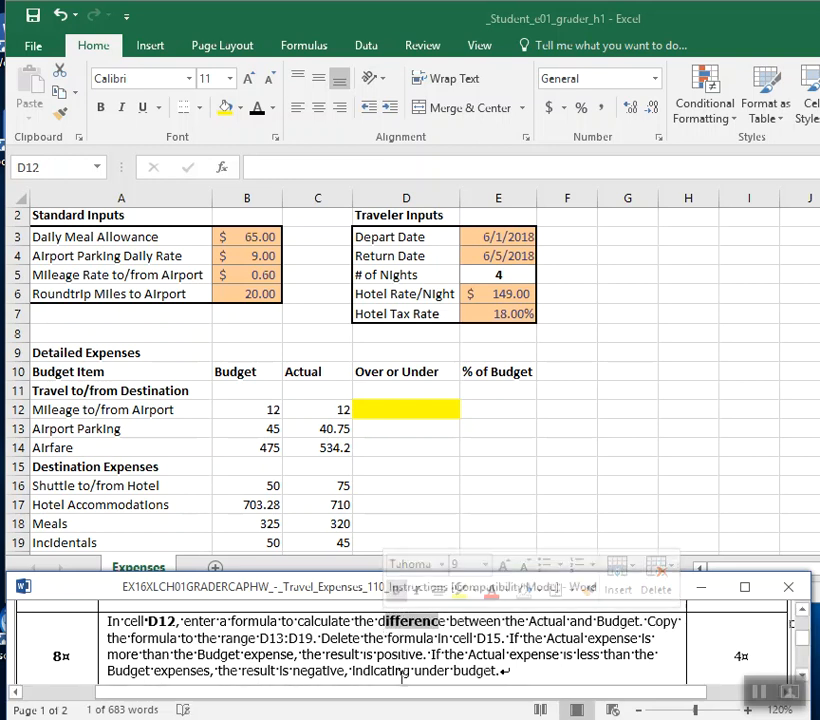
click(427, 653)
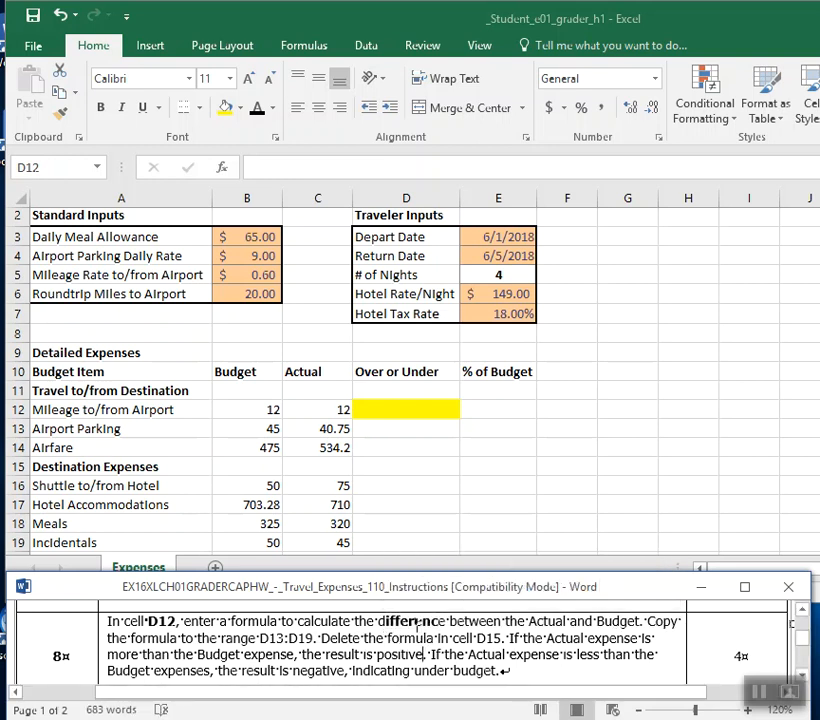
Return to the Excel workbook and enter the formula =C12-B12 in cell D12 to subtract Budget from Actual.
click(400, 410)
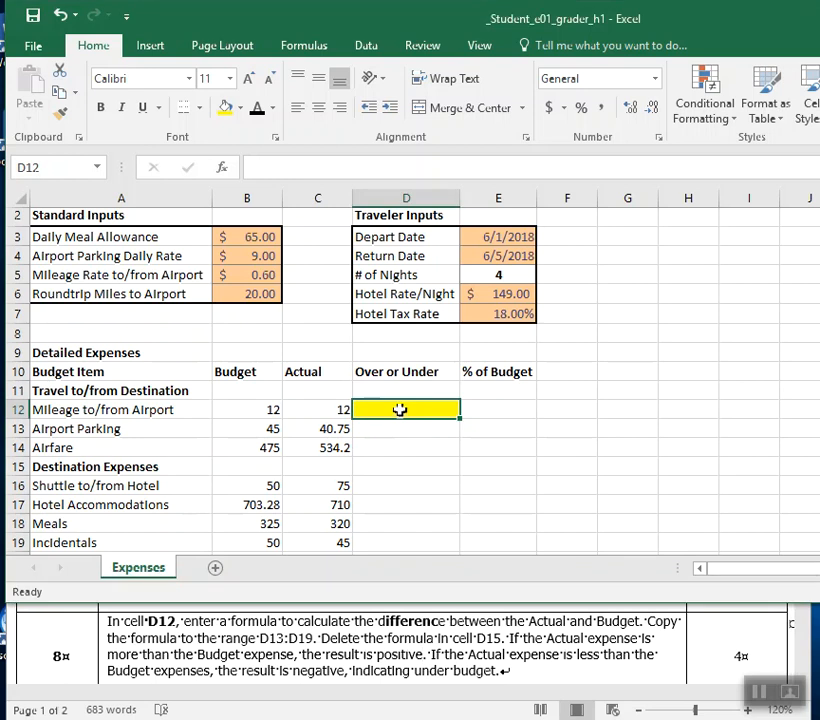
text(=)
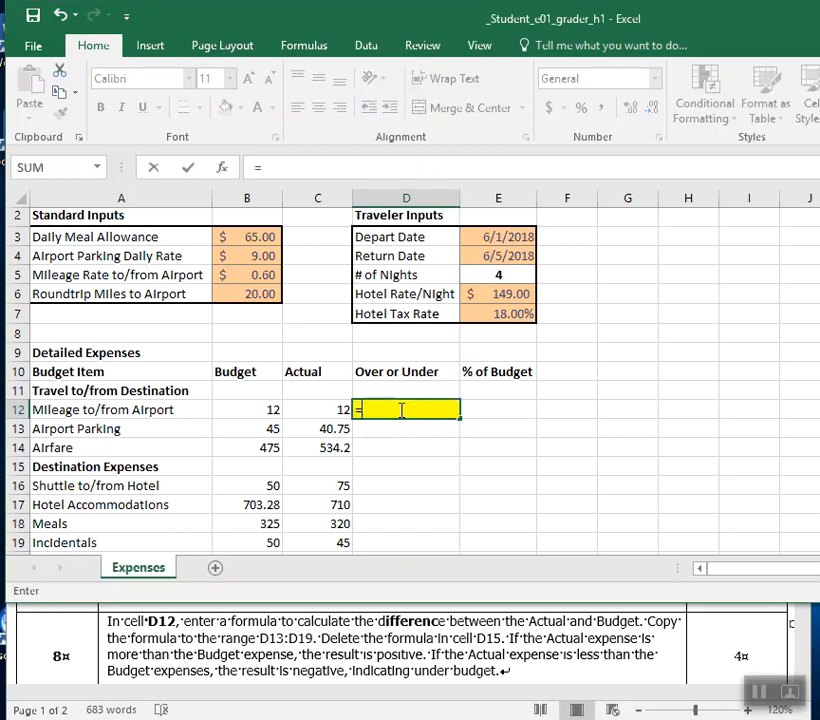
click(311, 415)
text(-)
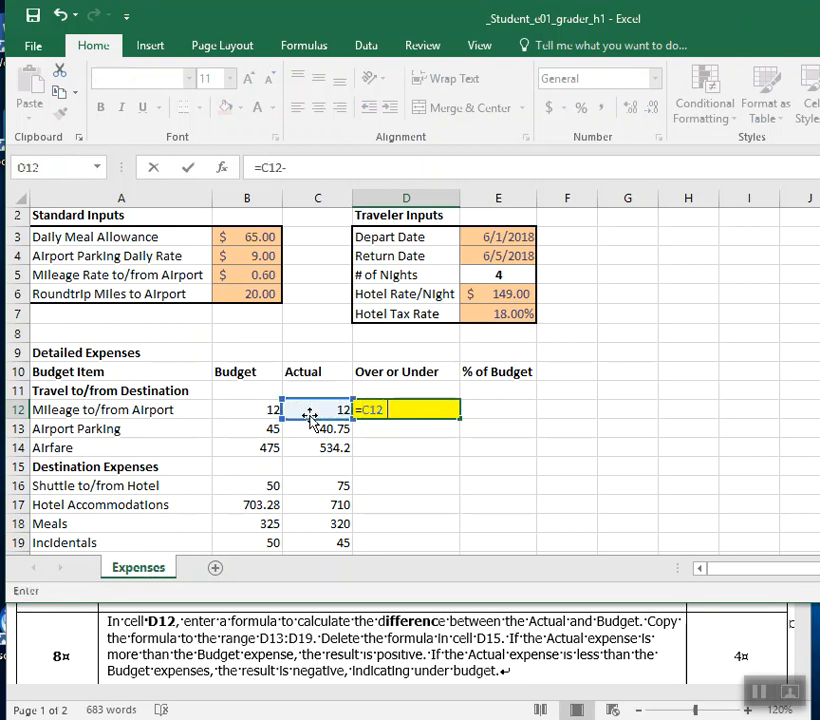
click(259, 401)
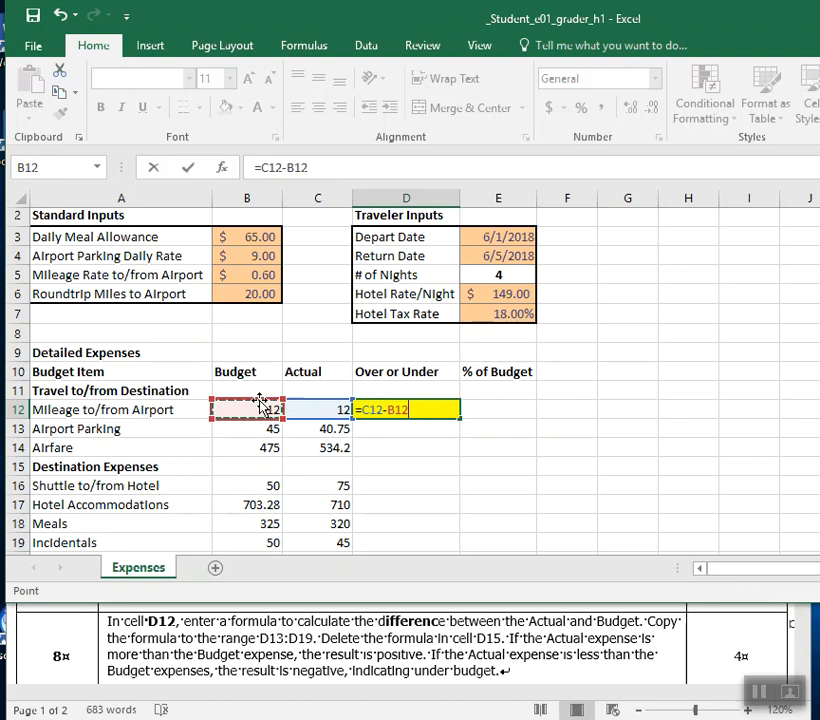
key(Return)
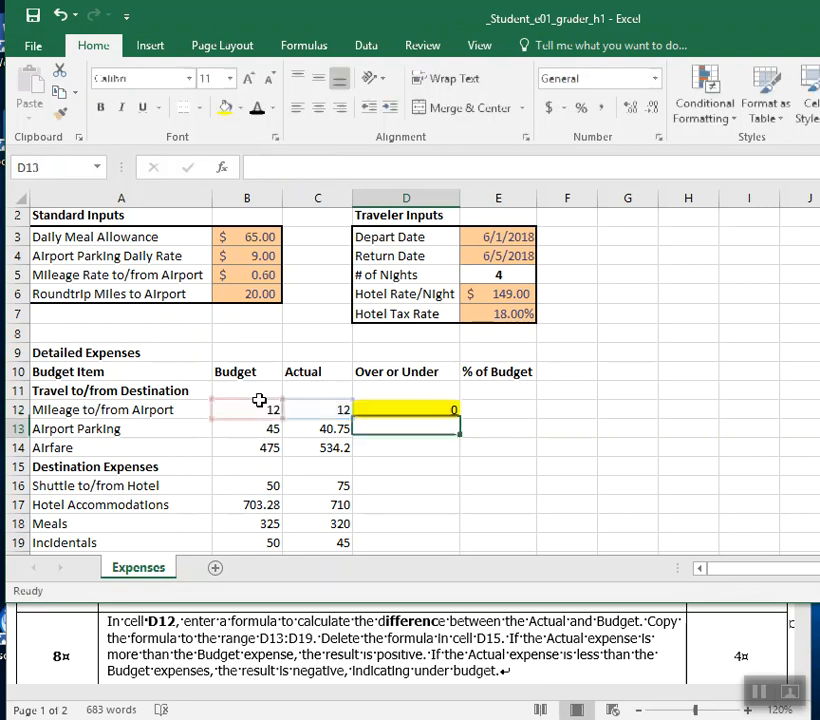
Copy the Over or Under formula from cell D12 down through the range D13:D19.
click(397, 408)
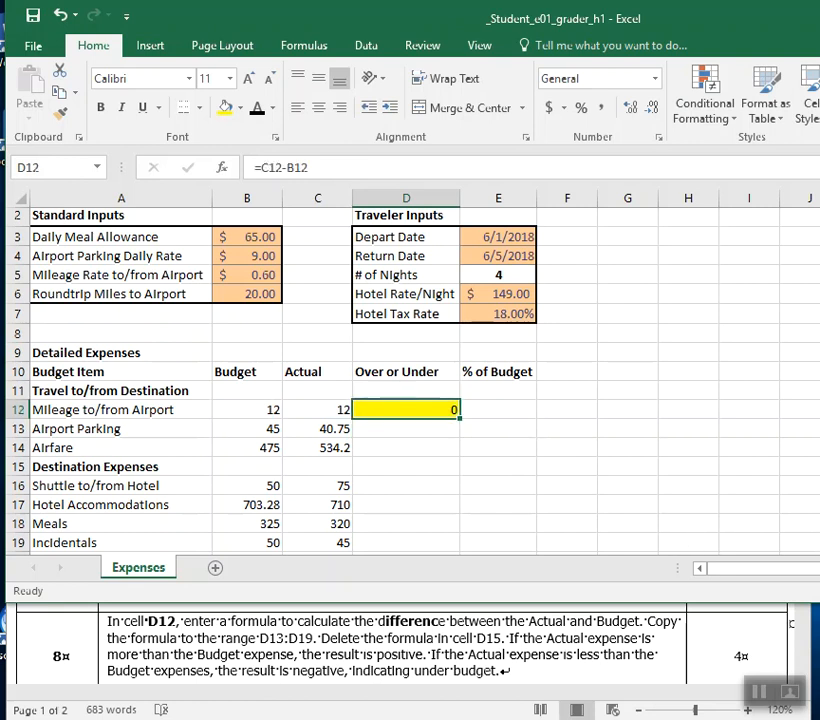
scroll(410, 380, down, 2)
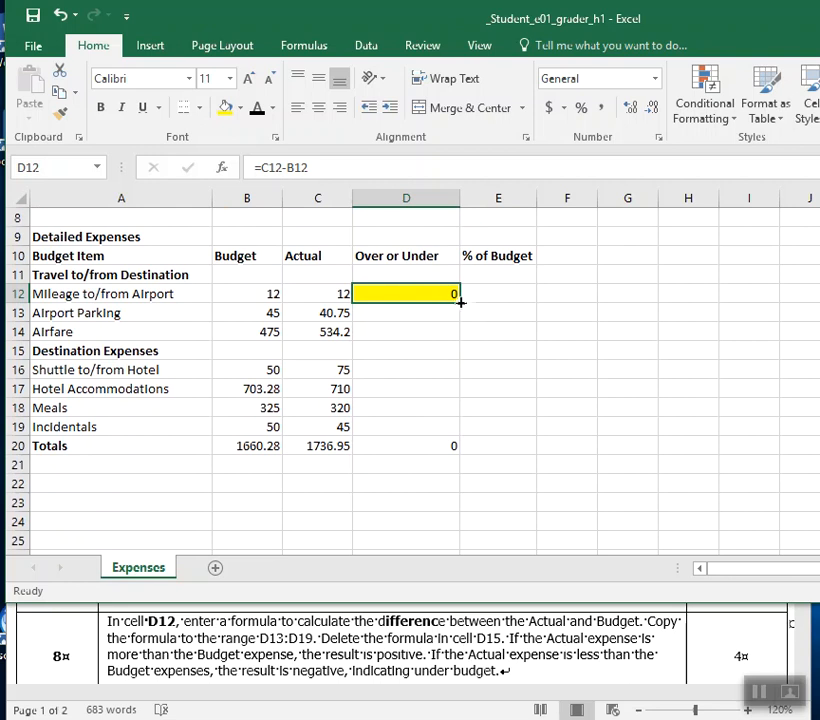
drag(461, 300, 452, 436)
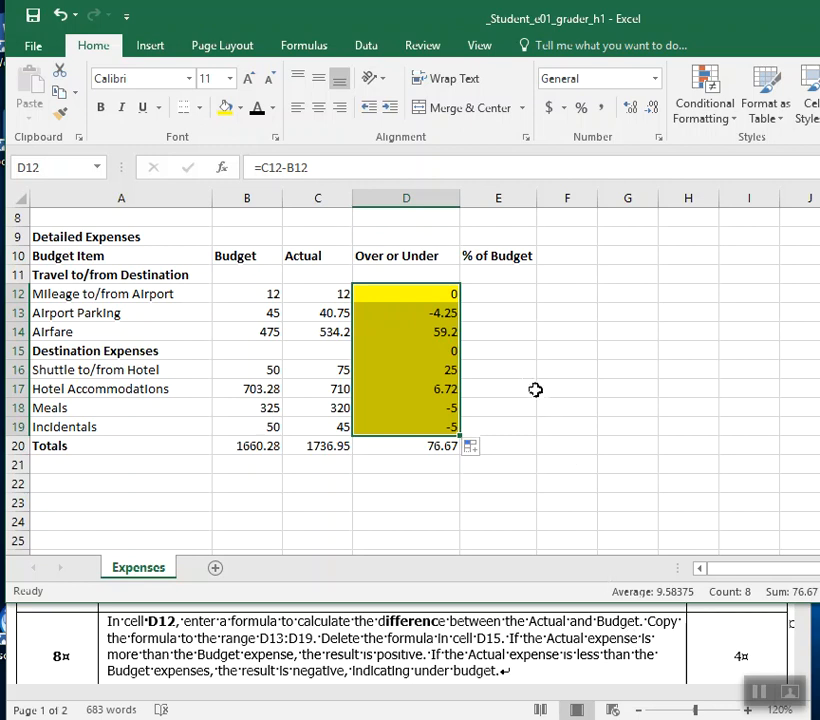
click(62, 15)
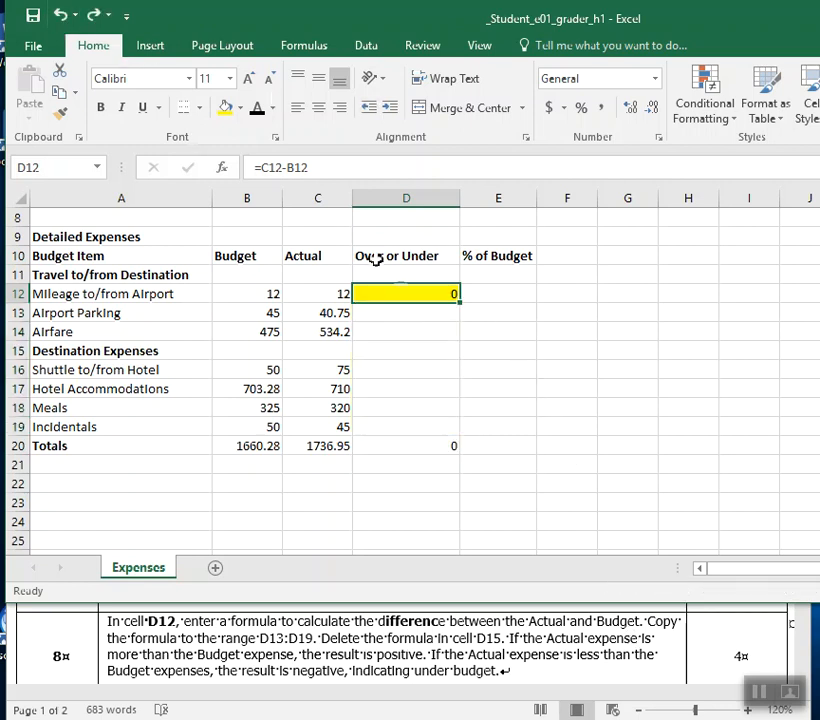
double_click(460, 302)
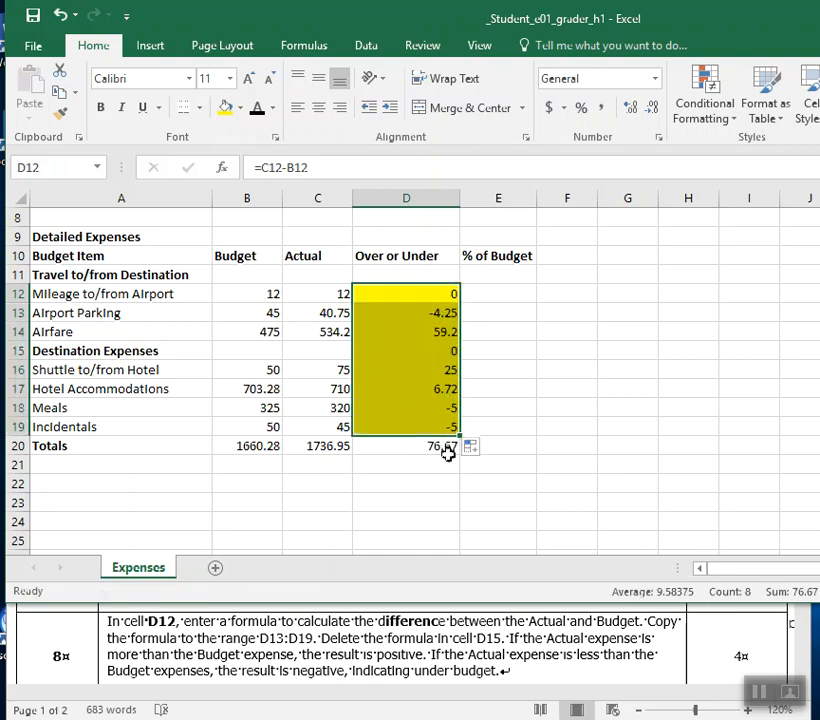
click(437, 389)
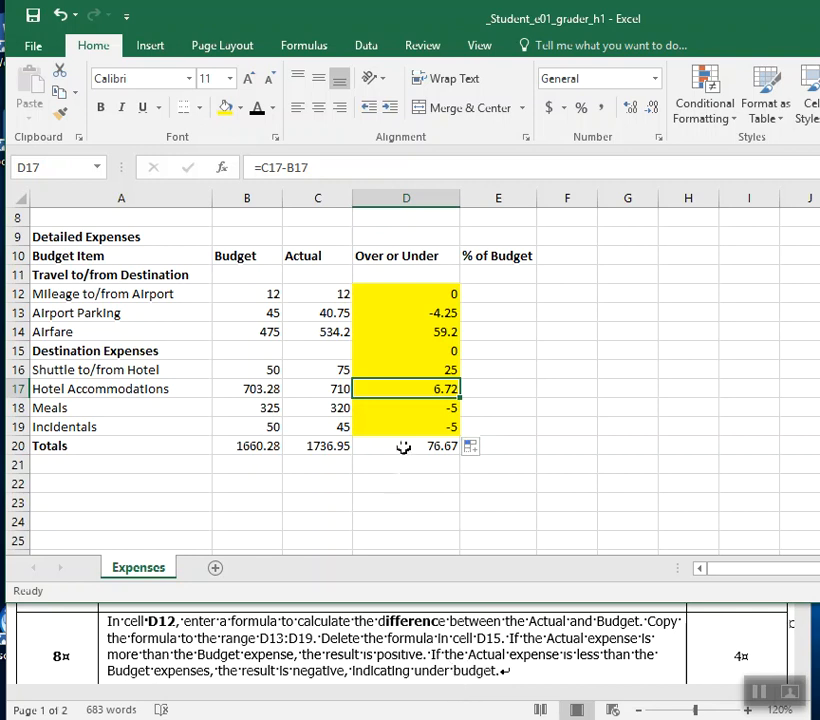
Remove the yellow fill from the Over or Under cells D12:D19.
drag(404, 433, 406, 291)
click(240, 107)
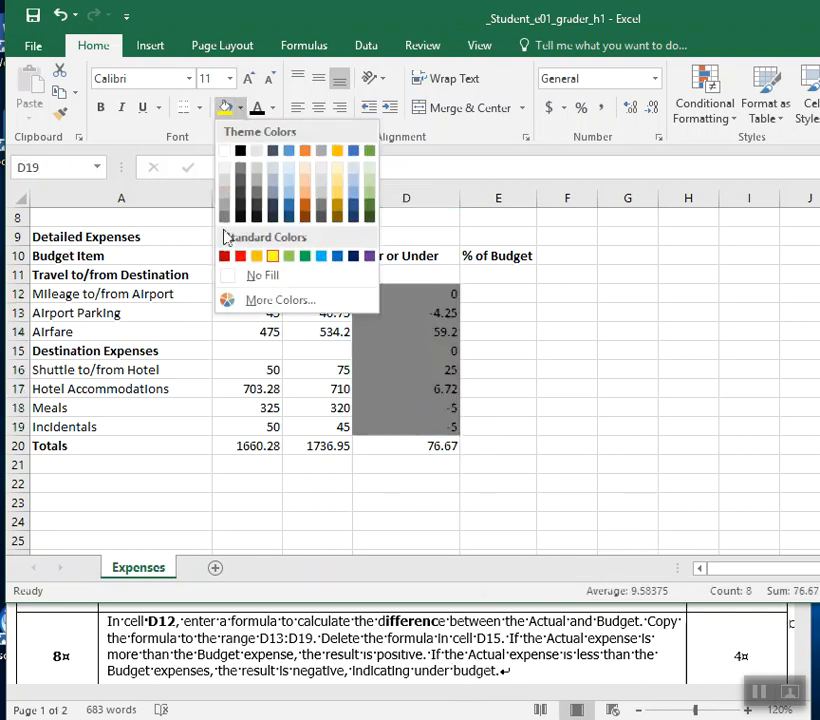
click(233, 276)
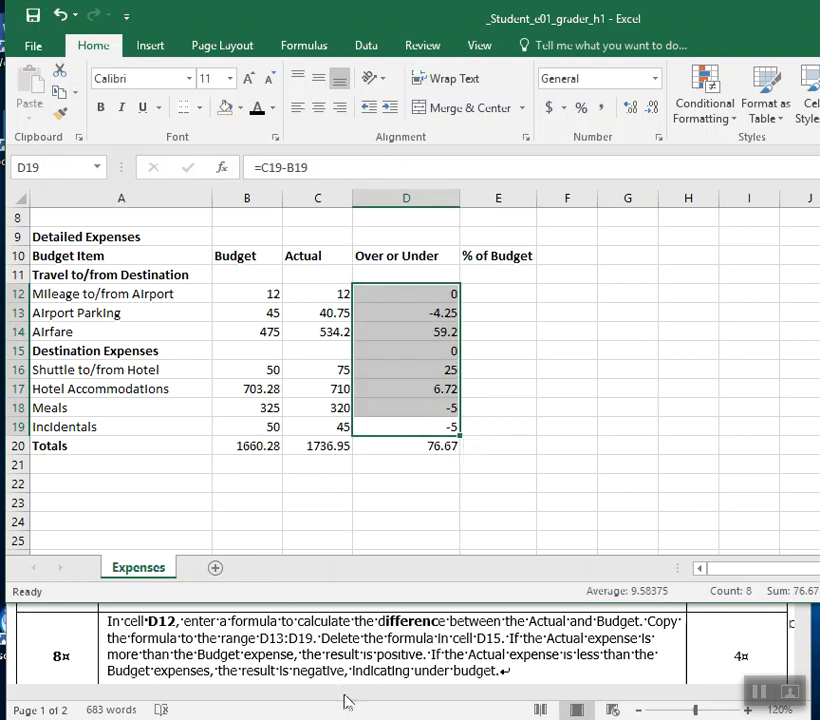
Recheck instruction 8 in Word, return to the Excel workbook and use Clear All on cell D15 in the Destination Expenses row.
click(433, 643)
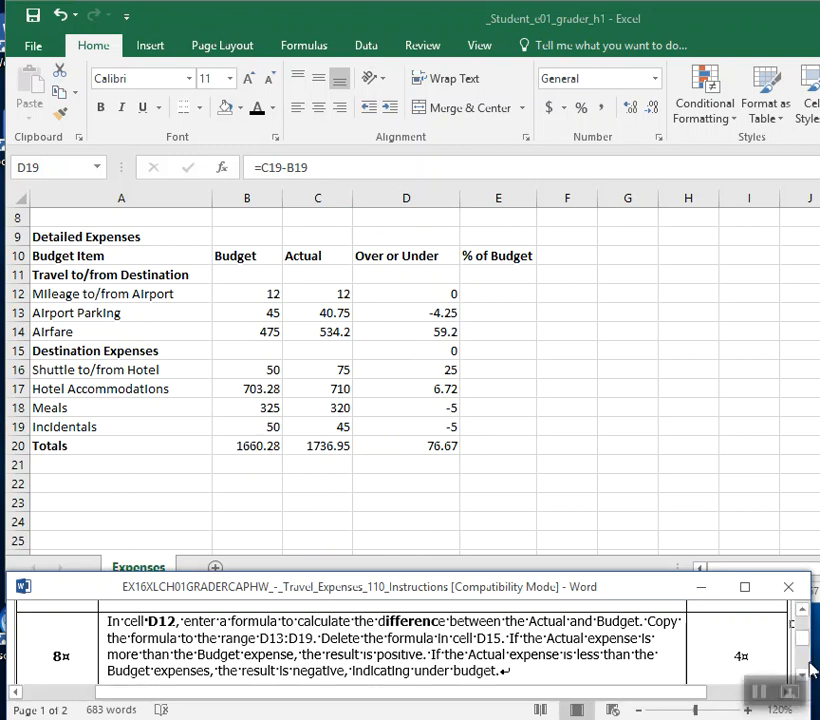
drag(812, 655, 819, 655)
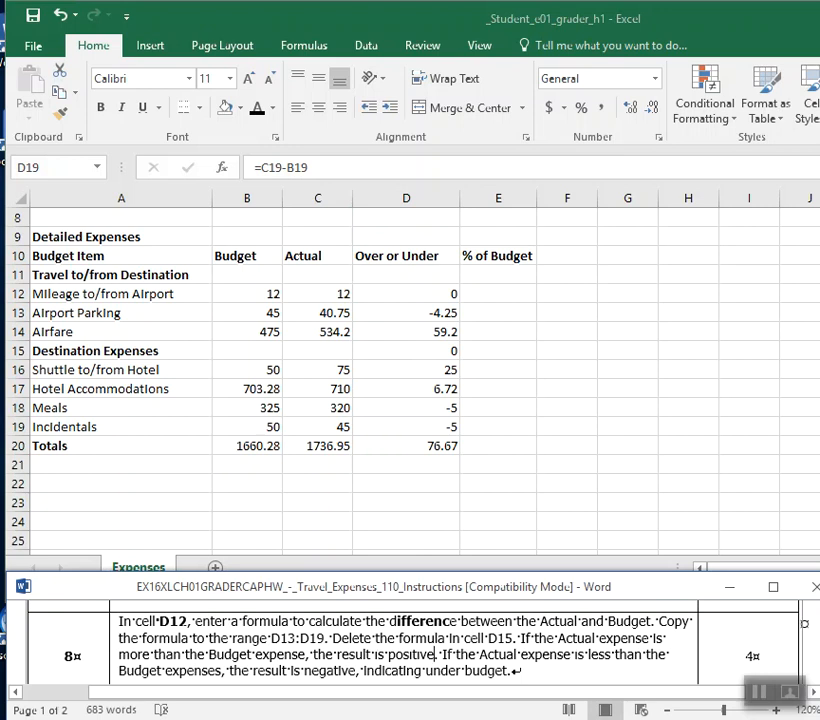
click(408, 364)
click(410, 355)
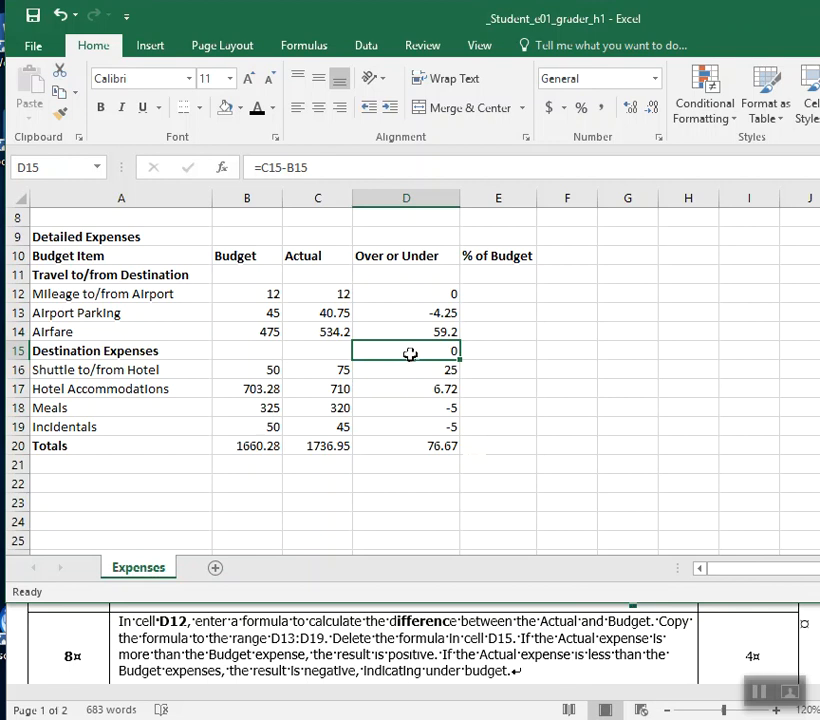
drag(697, 24, 358, 30)
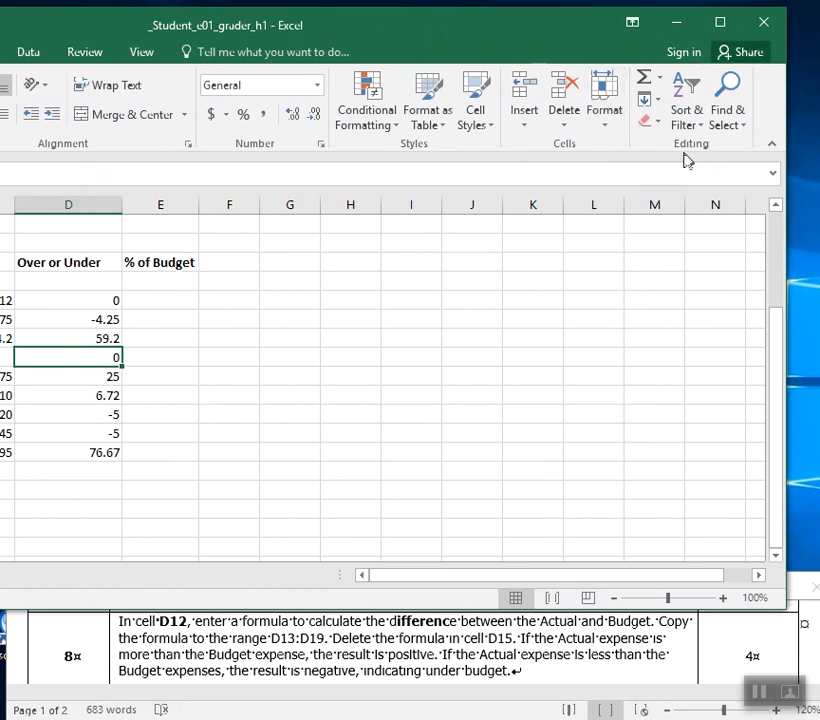
click(660, 122)
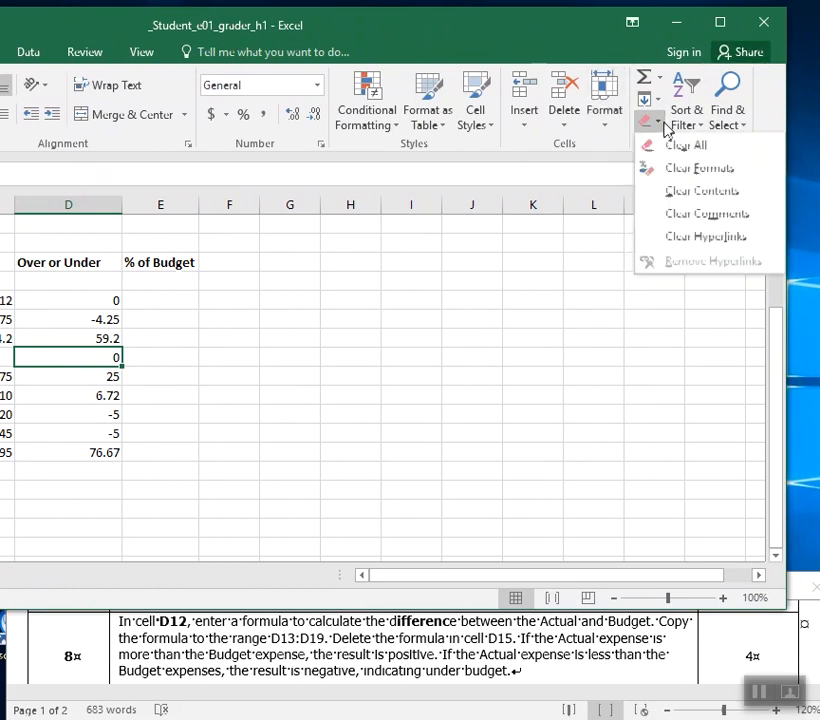
click(668, 147)
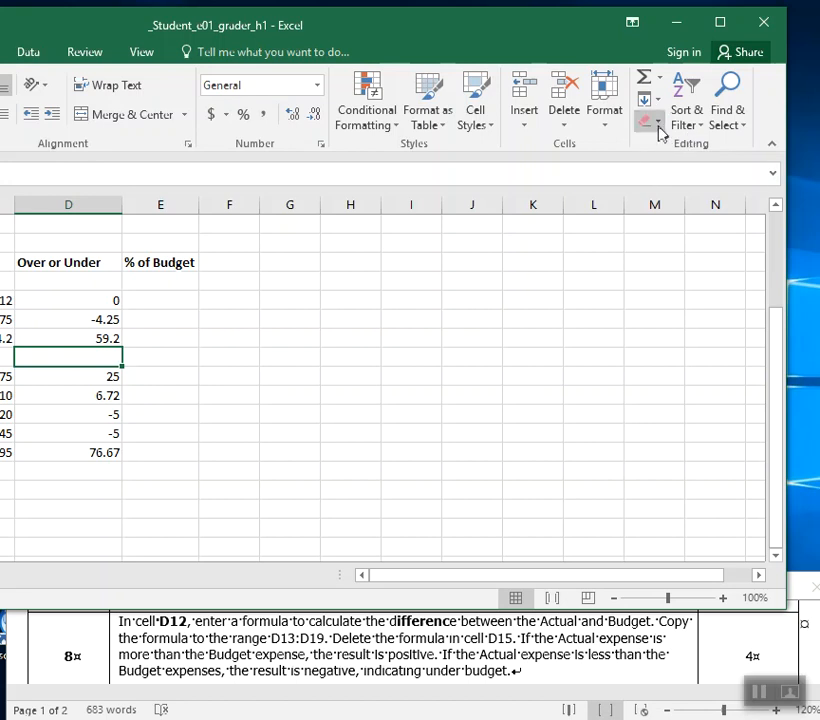
Reapply Clear All to cell D15 in the Destination Expenses row.
click(657, 126)
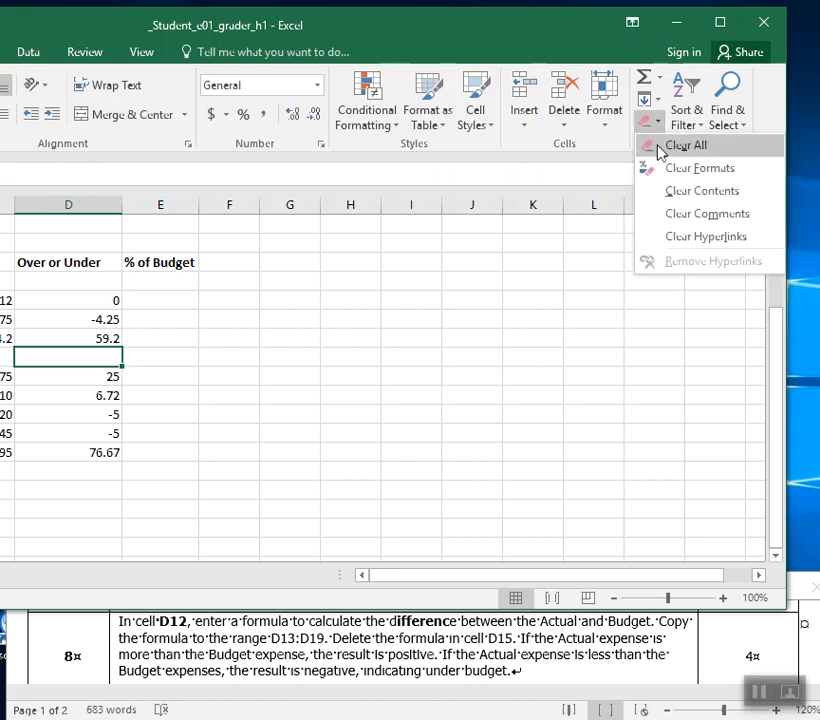
click(684, 146)
drag(405, 34, 695, 22)
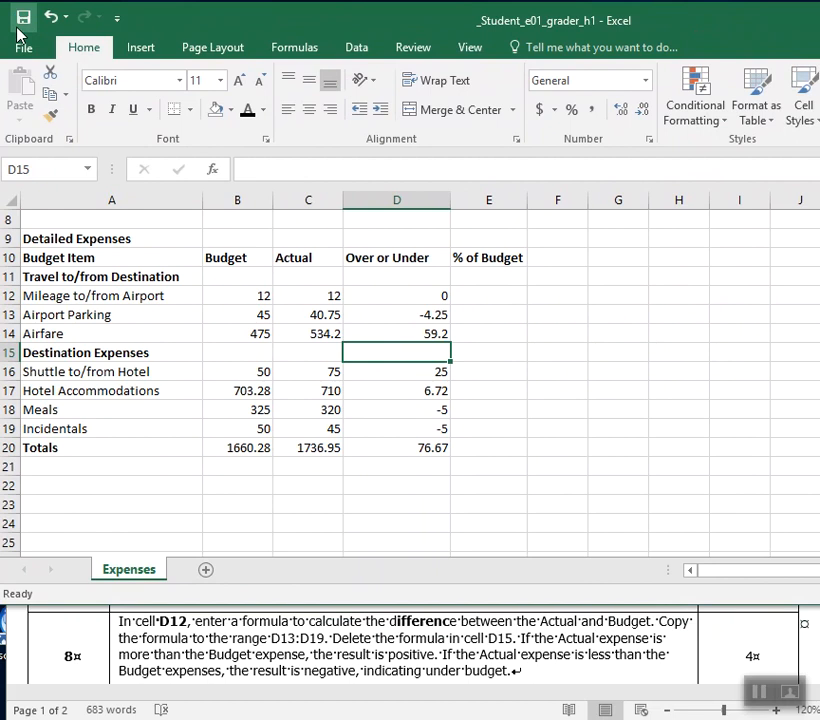
In instruction 9 of the Word document, bold "E12" and the phrase "the % of Budget by dividing the Actual expense".
click(240, 645)
scroll(242, 634, down, 2)
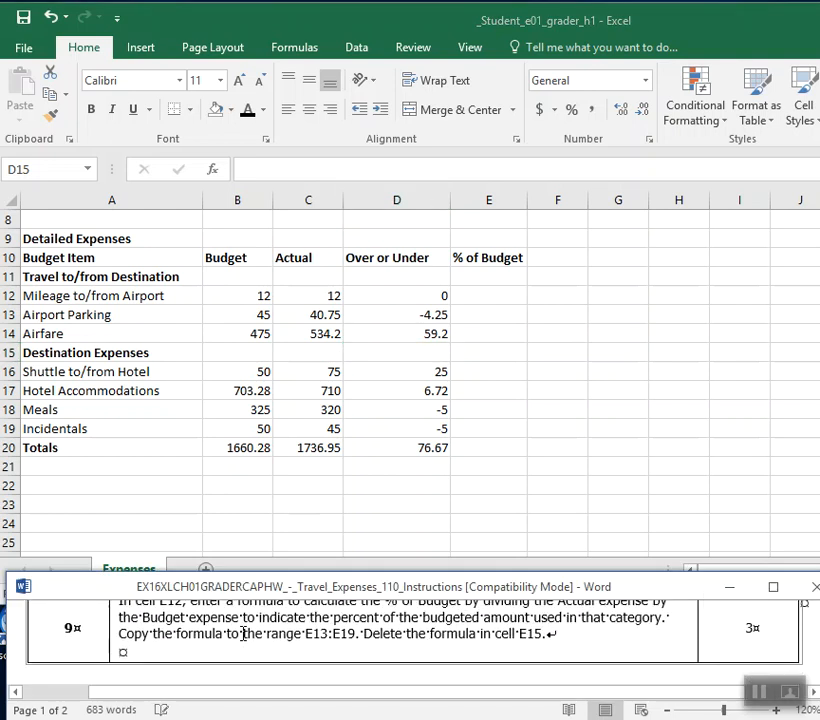
scroll(235, 625, up, 1)
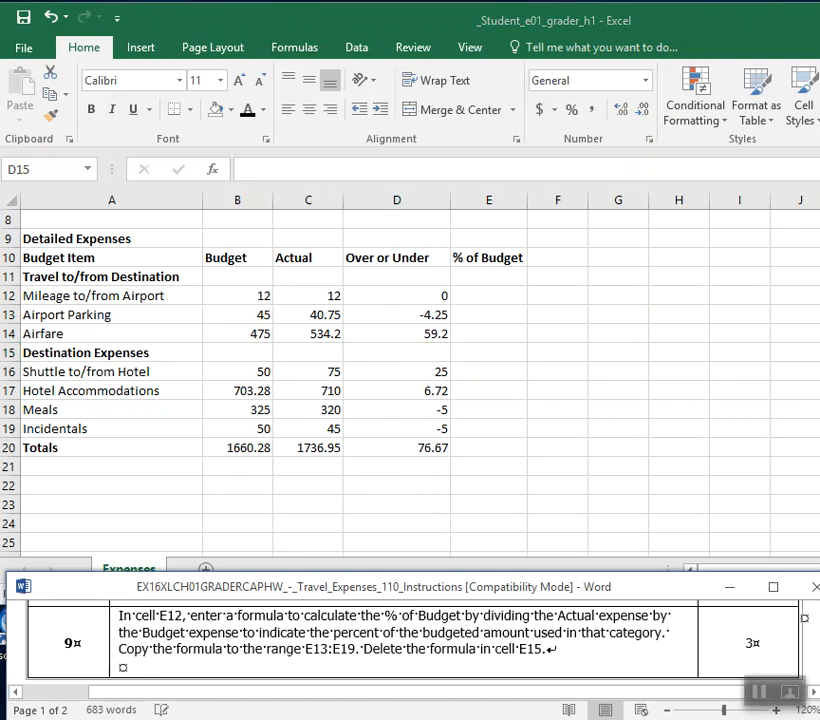
drag(183, 621, 159, 621)
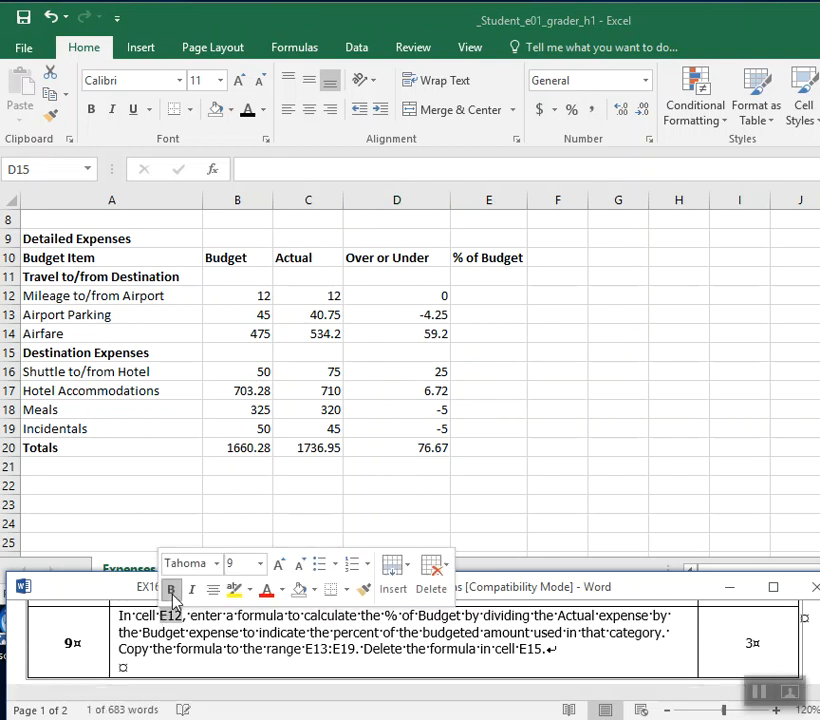
click(173, 595)
drag(368, 619, 622, 619)
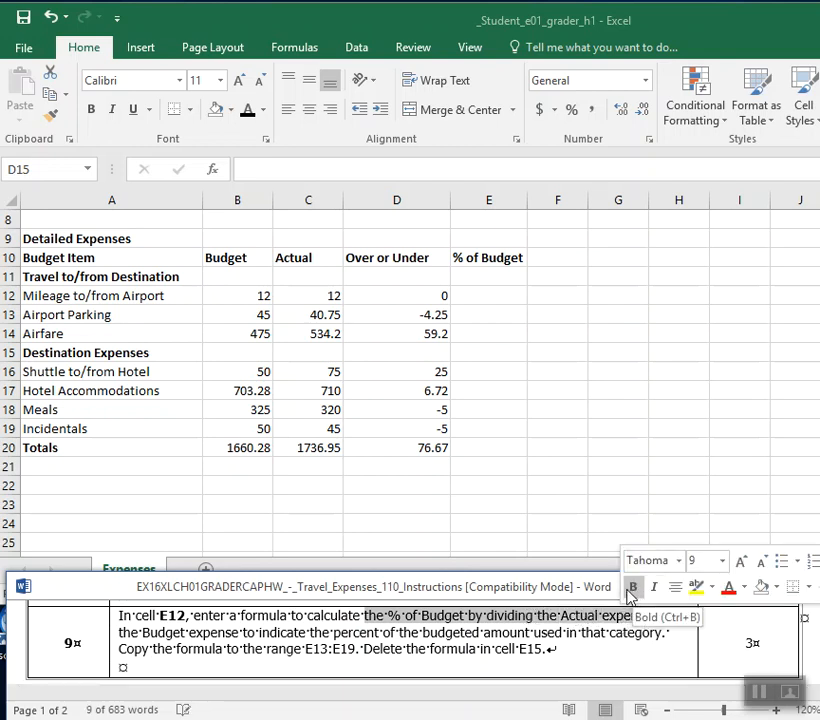
click(632, 588)
Return to the Excel workbook and select cell E12 in the % of Budget column.
click(522, 290)
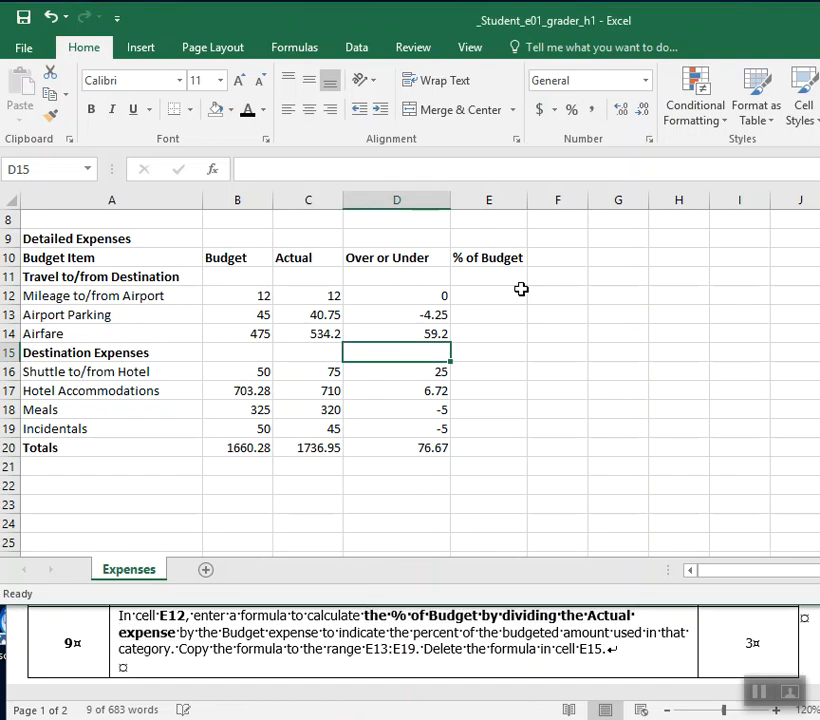
click(495, 296)
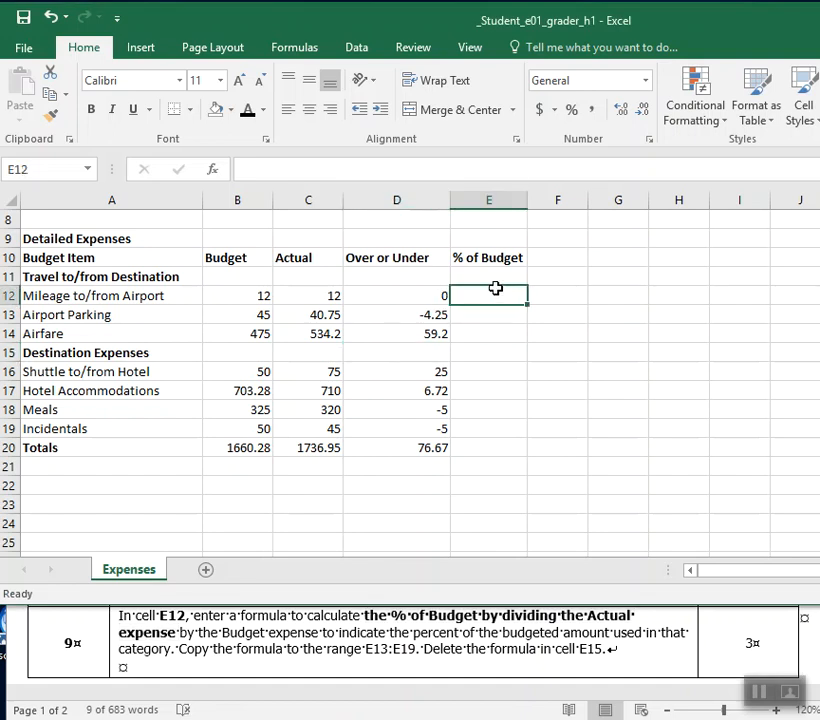
text(=)
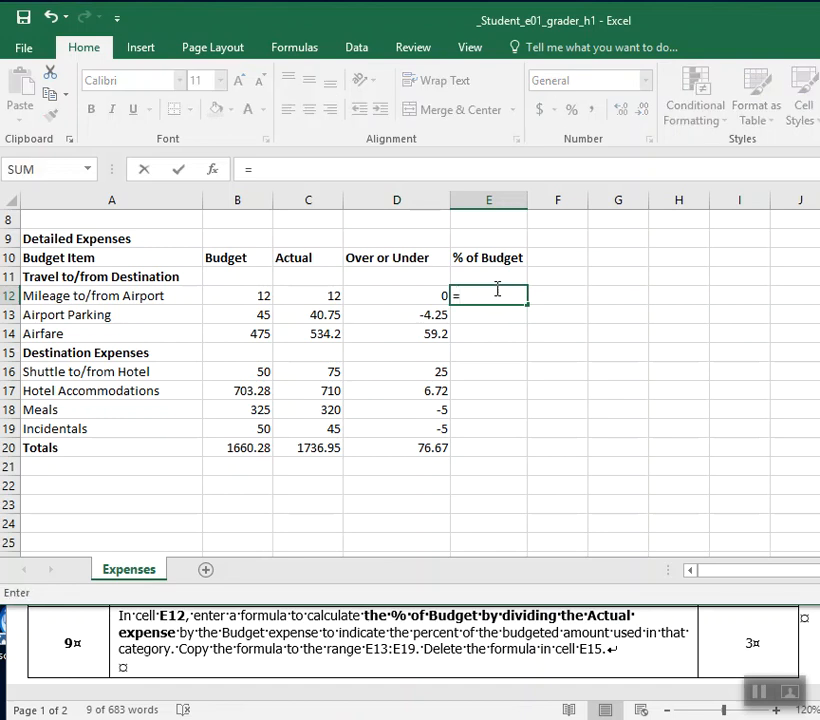
click(512, 393)
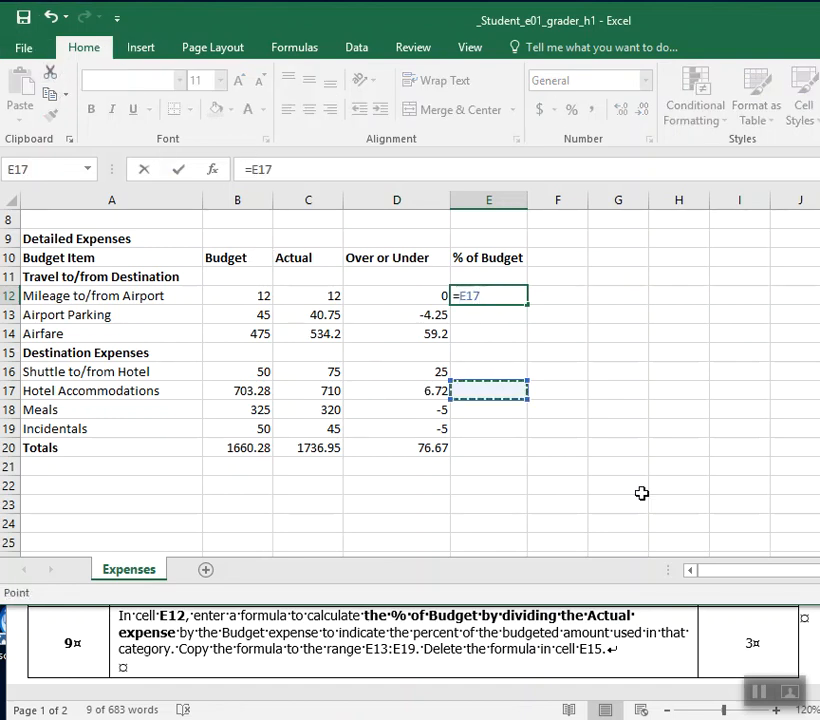
click(401, 373)
click(400, 313)
click(554, 375)
click(425, 505)
click(314, 424)
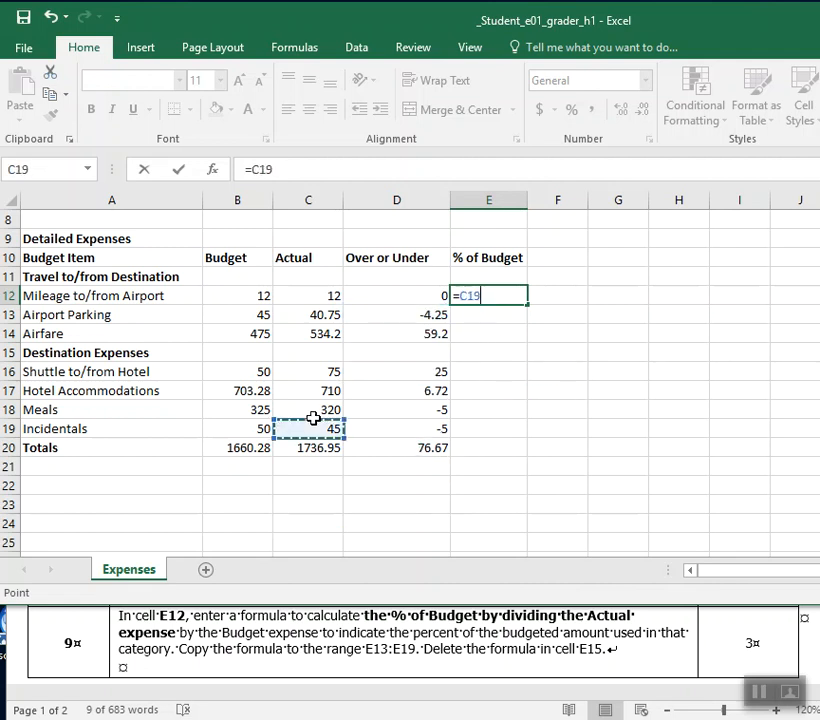
click(387, 330)
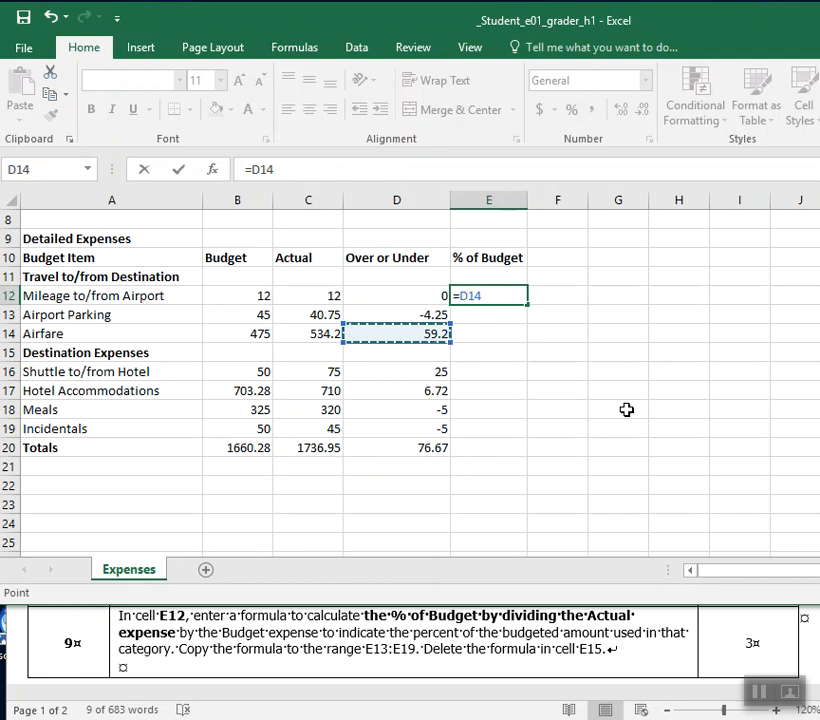
key(Escape)
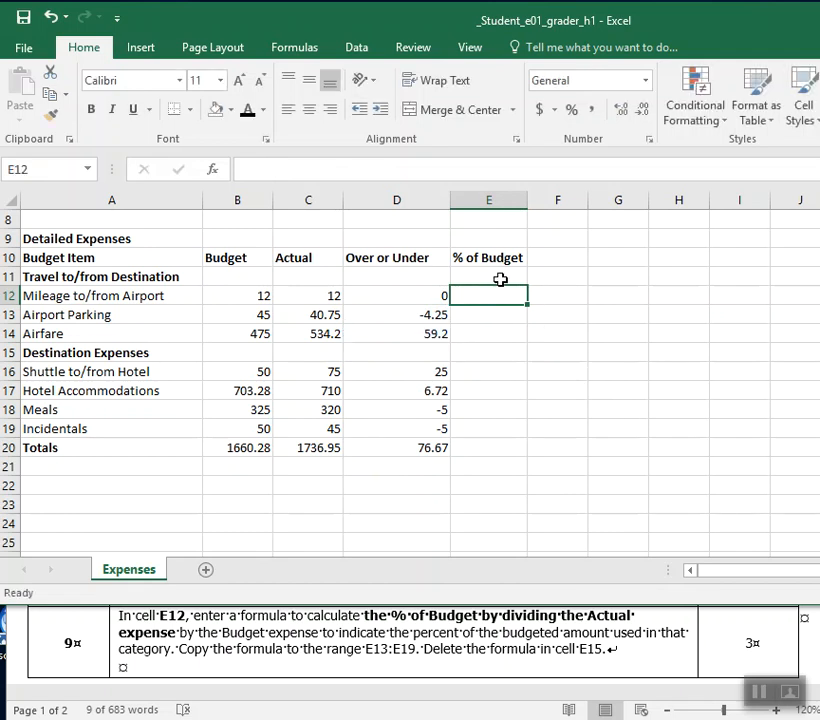
Fill cell E12 with yellow and enter the formula =C12/B12 in it to divide Actual by Budget.
click(229, 110)
click(259, 259)
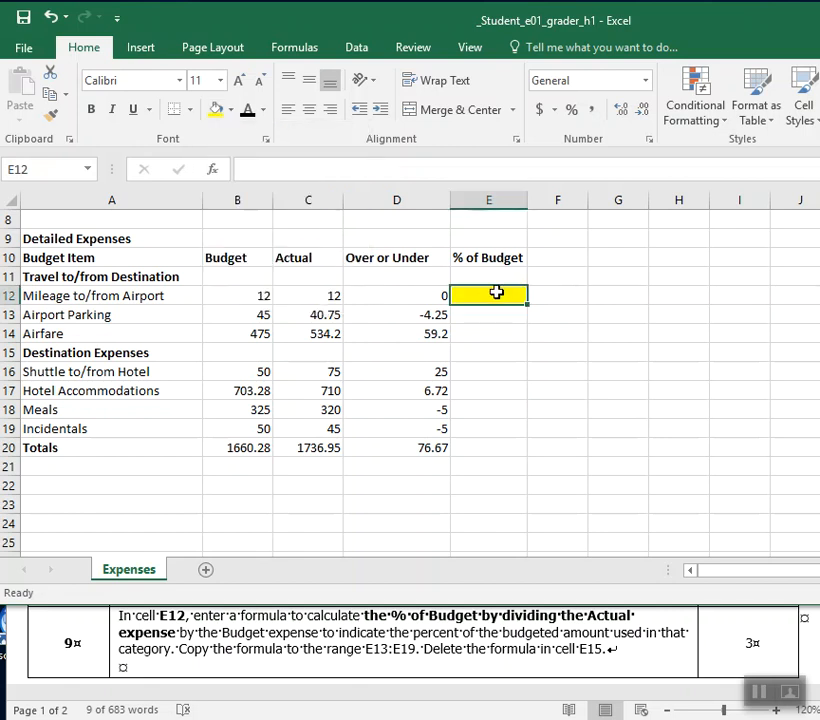
text(=)
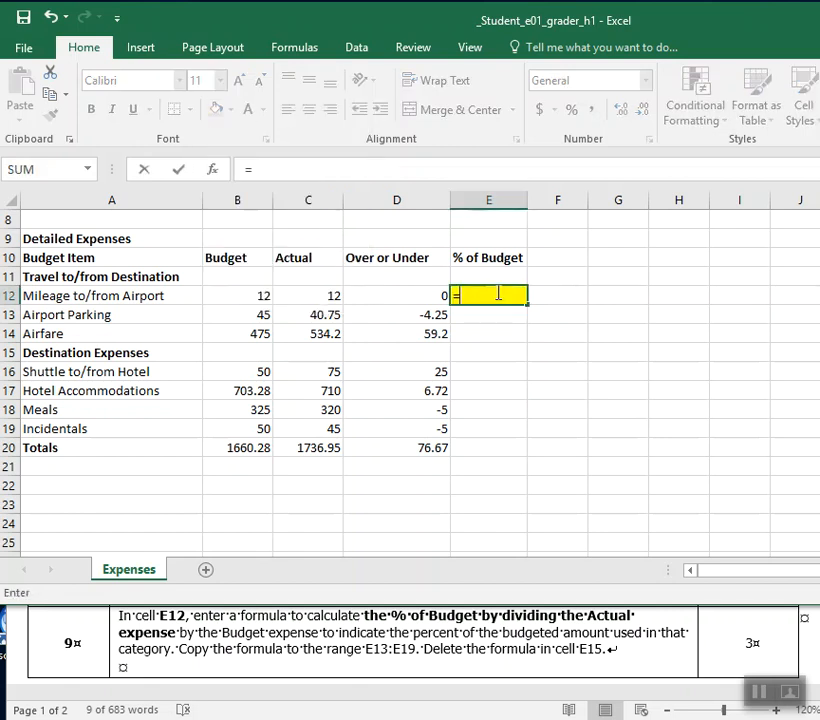
click(334, 292)
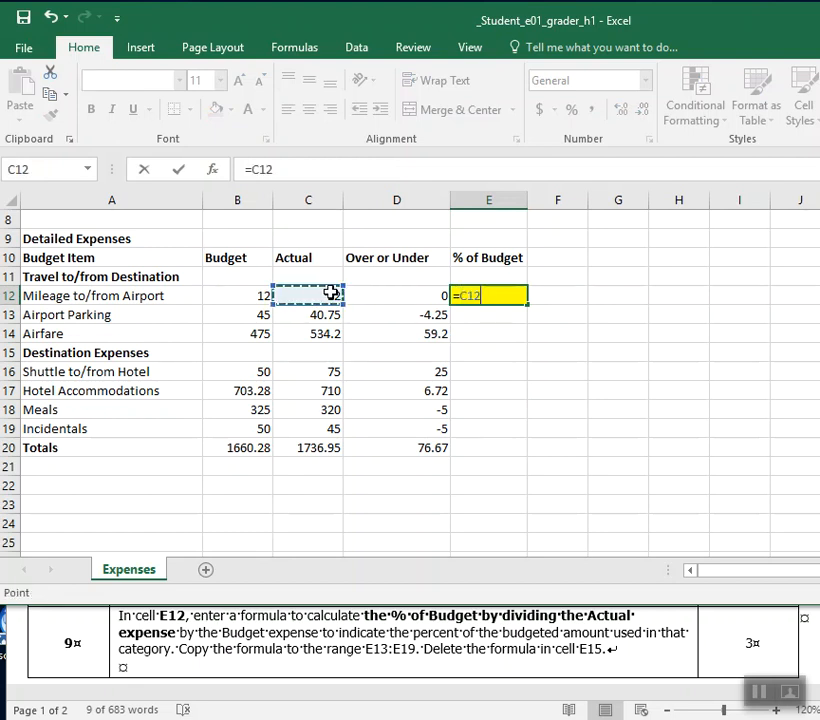
text(/)
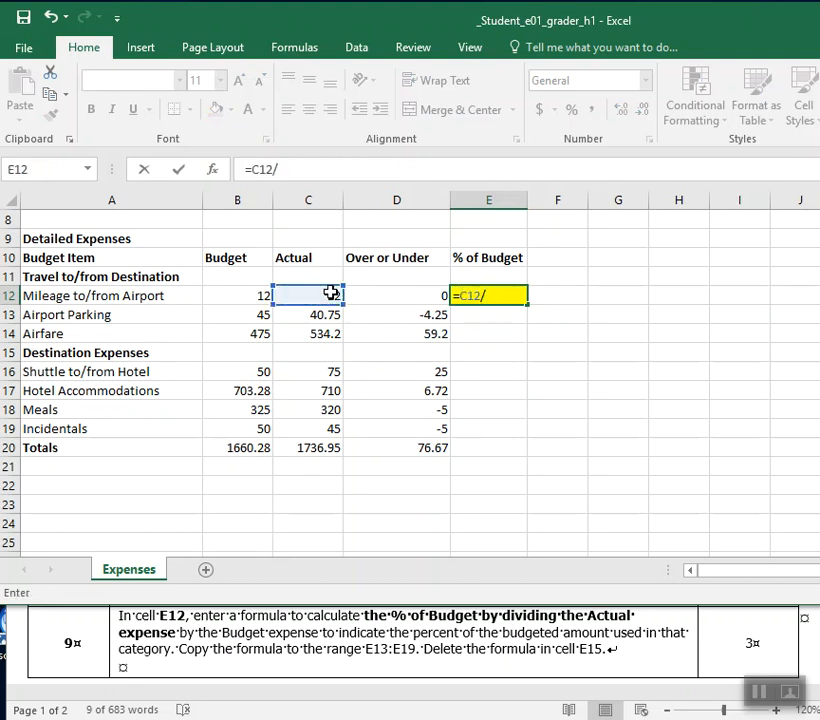
click(228, 295)
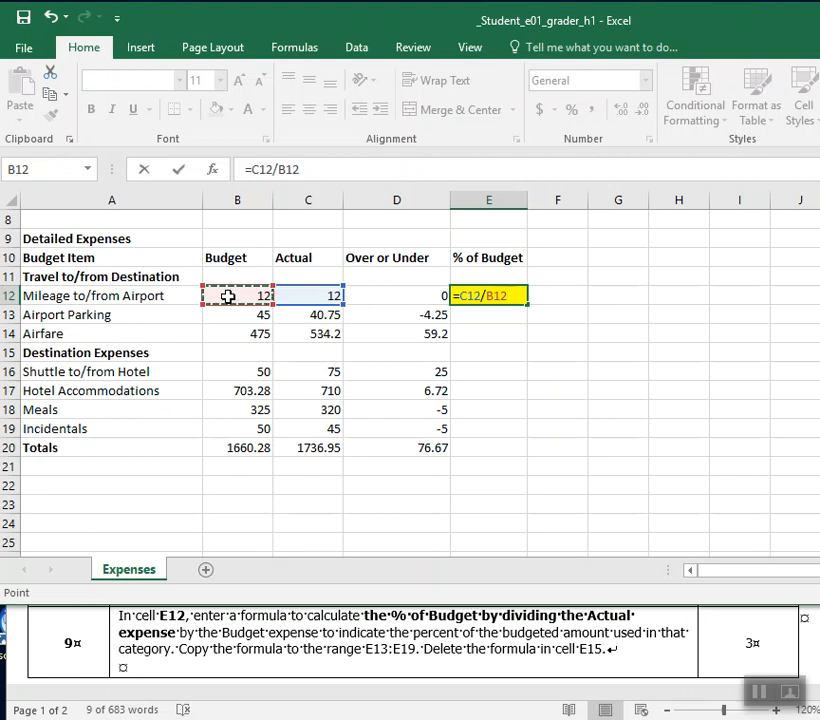
key(Return)
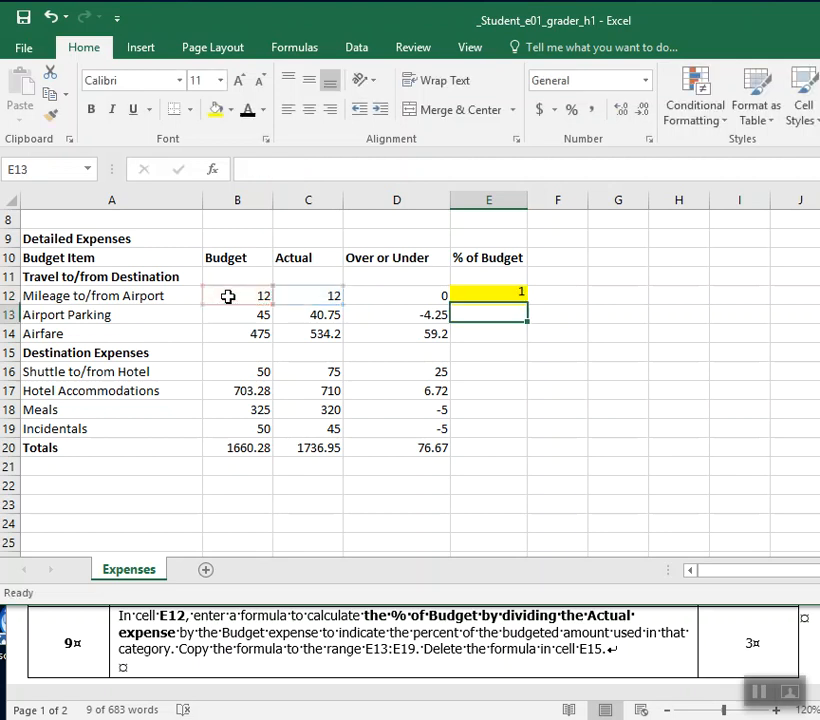
Format cell E12 as Percentage and copy its formula down through the range E13:E19.
click(501, 297)
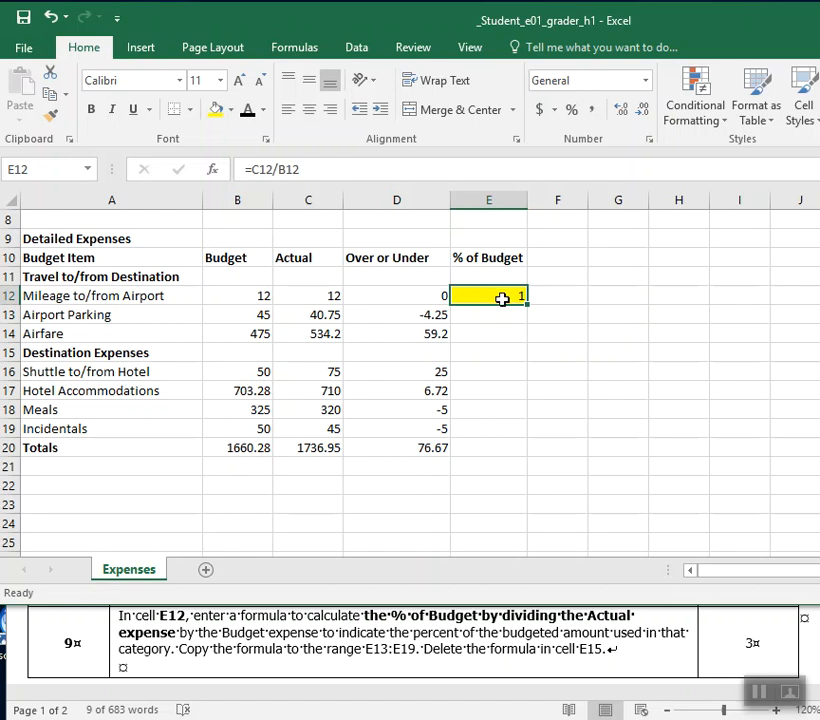
click(645, 81)
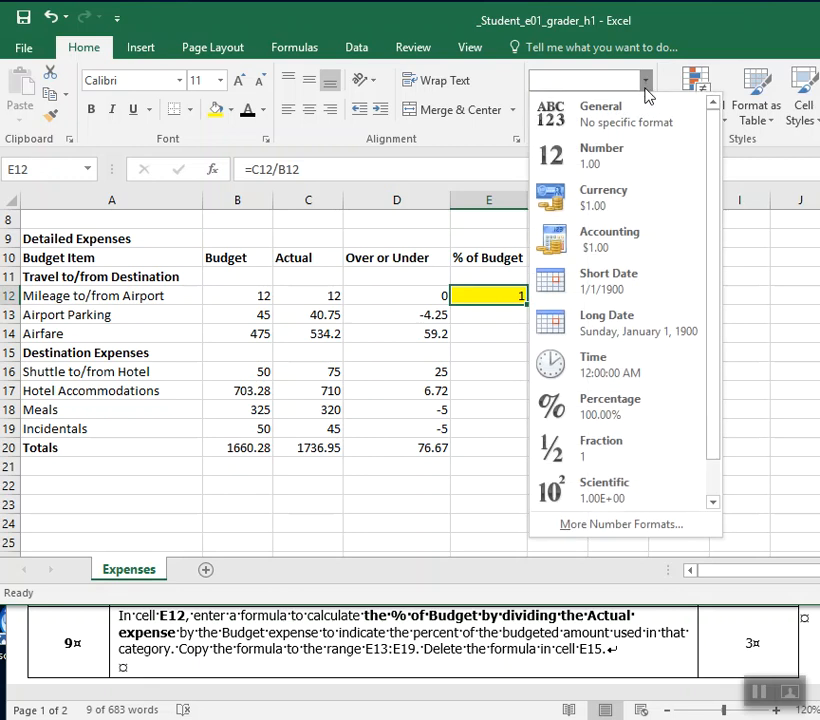
click(638, 410)
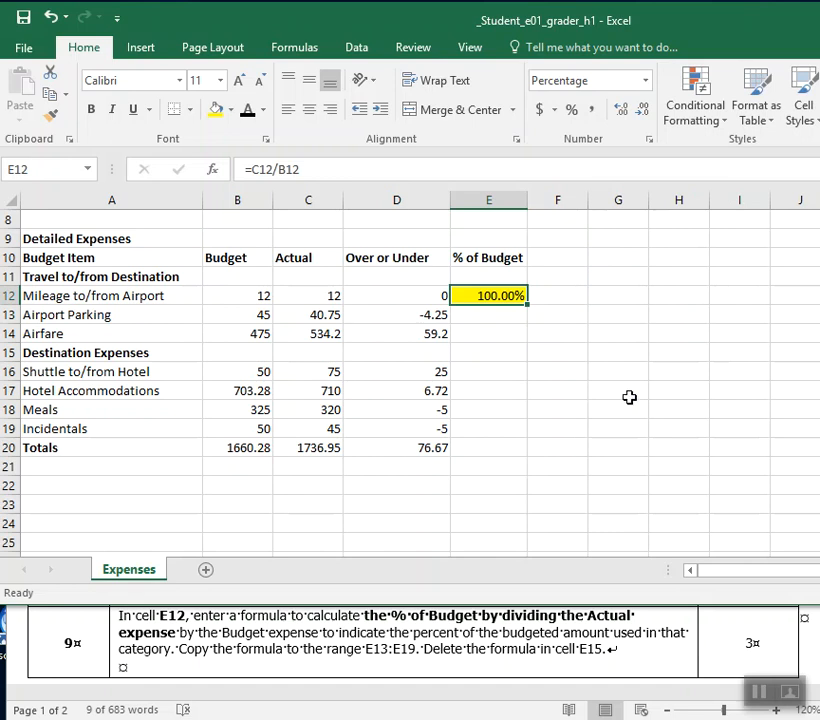
drag(528, 305, 528, 428)
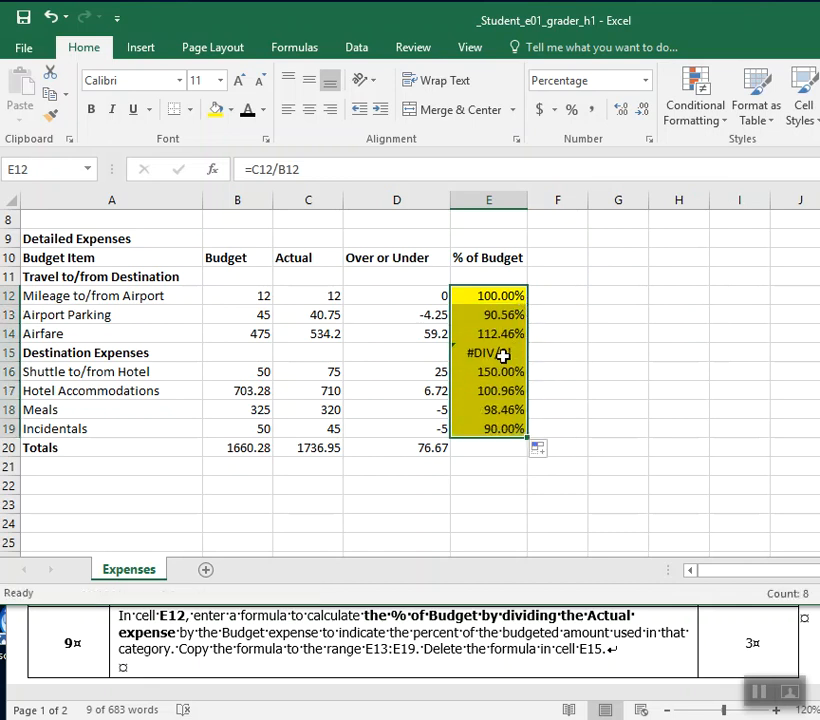
Use Clear All on cell E15 to remove the copied % of Budget formula from the Destination Expenses row.
click(503, 353)
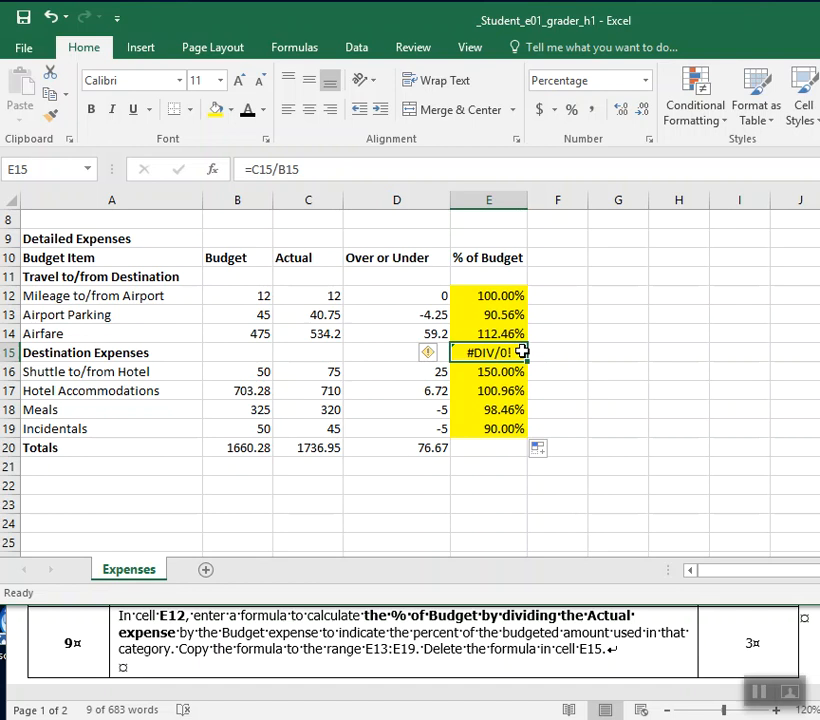
drag(697, 33, 411, 33)
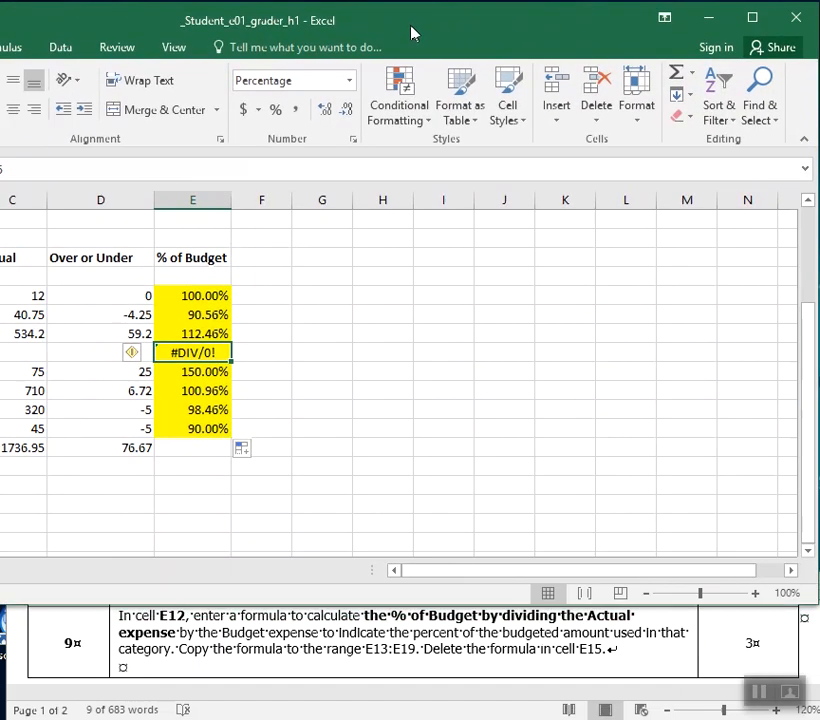
click(690, 117)
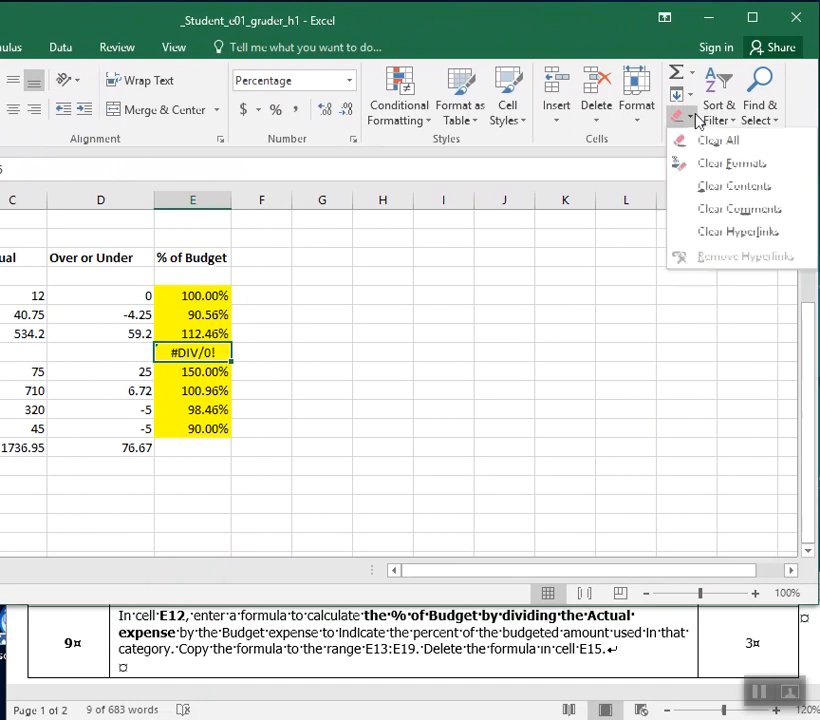
click(700, 142)
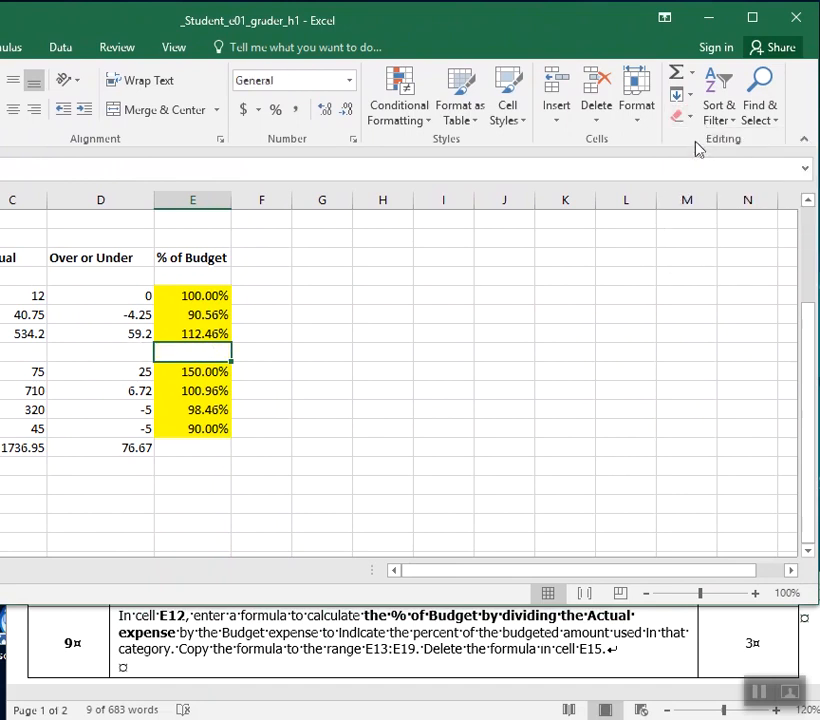
drag(415, 15, 703, 18)
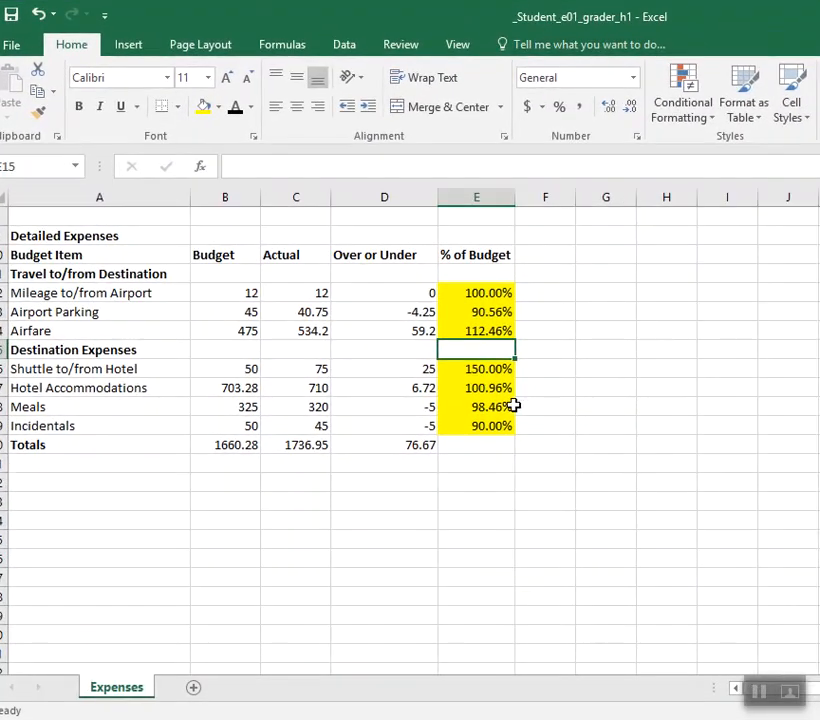
Remove the yellow fill from the % of Budget cells E12:E19.
drag(498, 426, 478, 293)
click(218, 107)
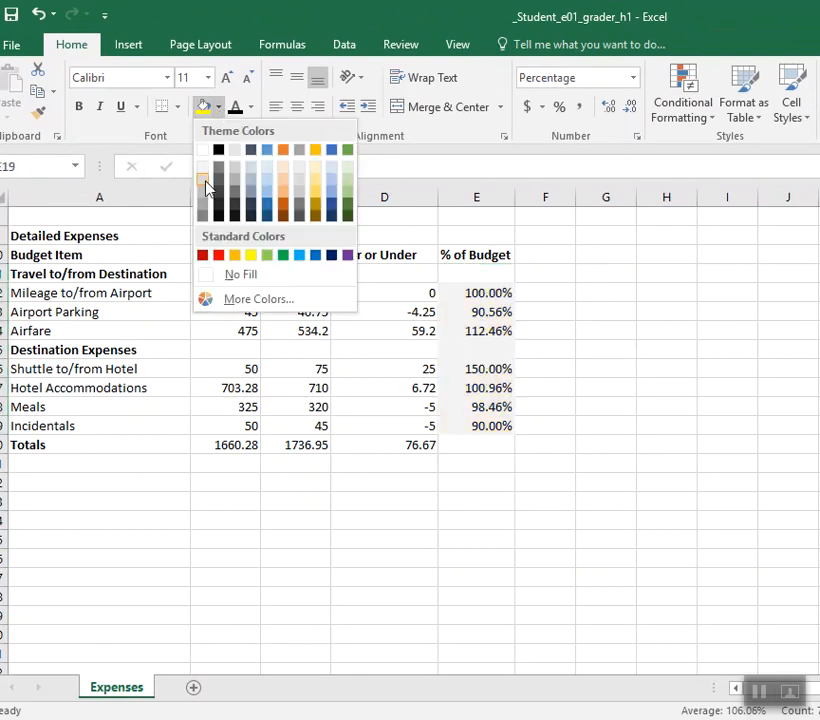
click(218, 277)
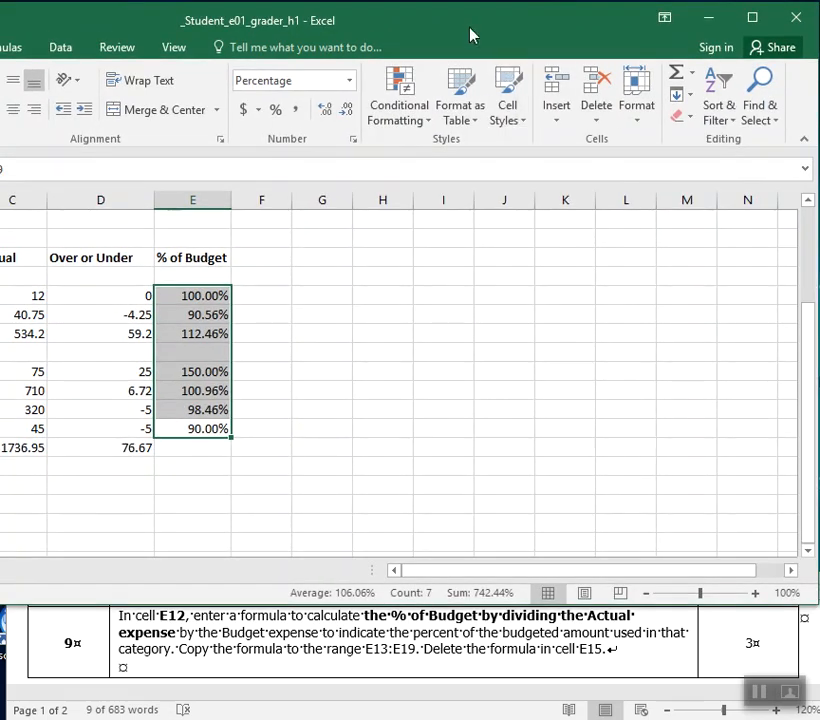
drag(470, 35, 778, 35)
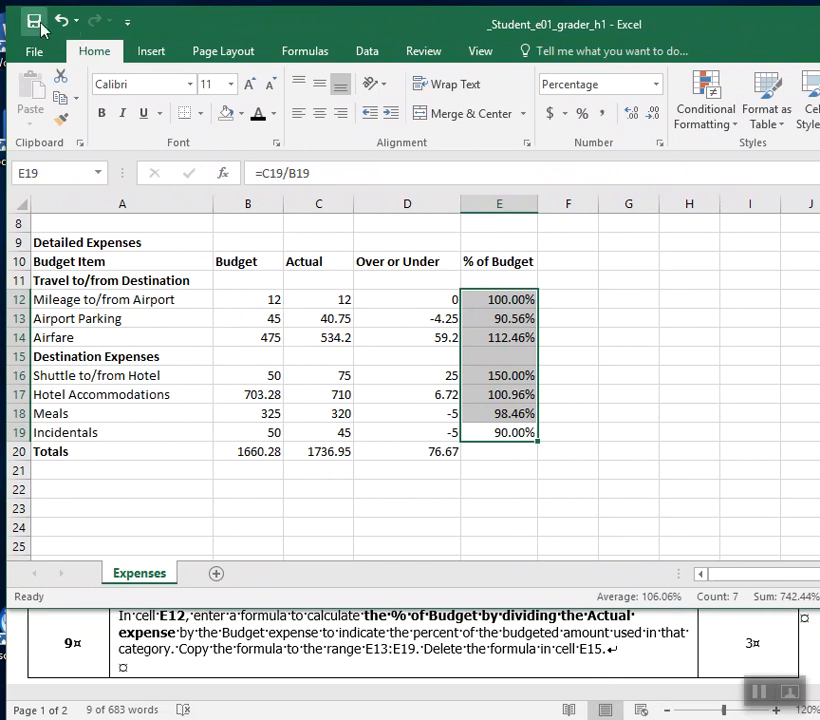
Check step 10 in the Word instructions, then insert a new row 19 above Incidentals in the Excel expense sheet.
click(257, 655)
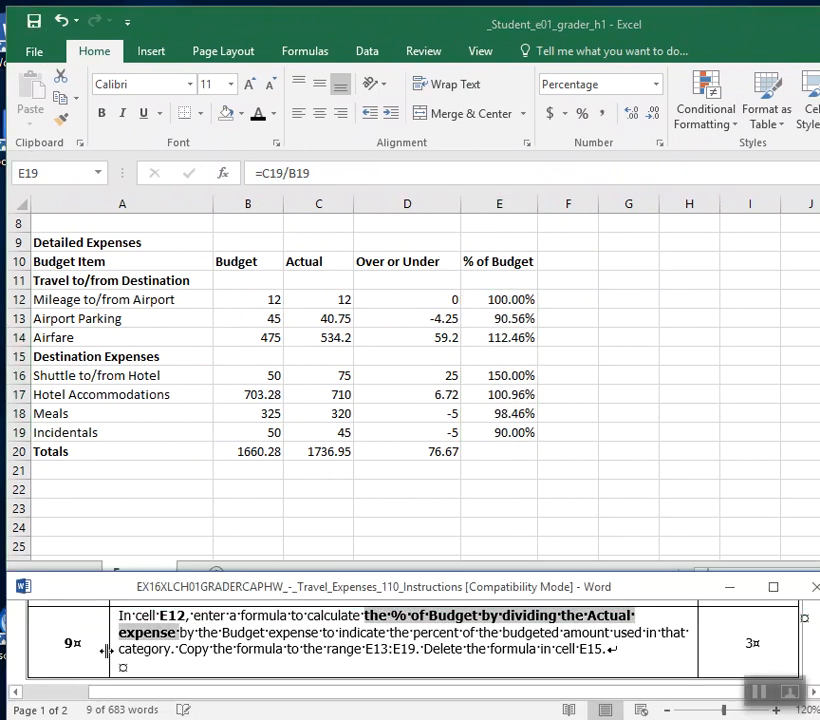
scroll(105, 651, down, 5)
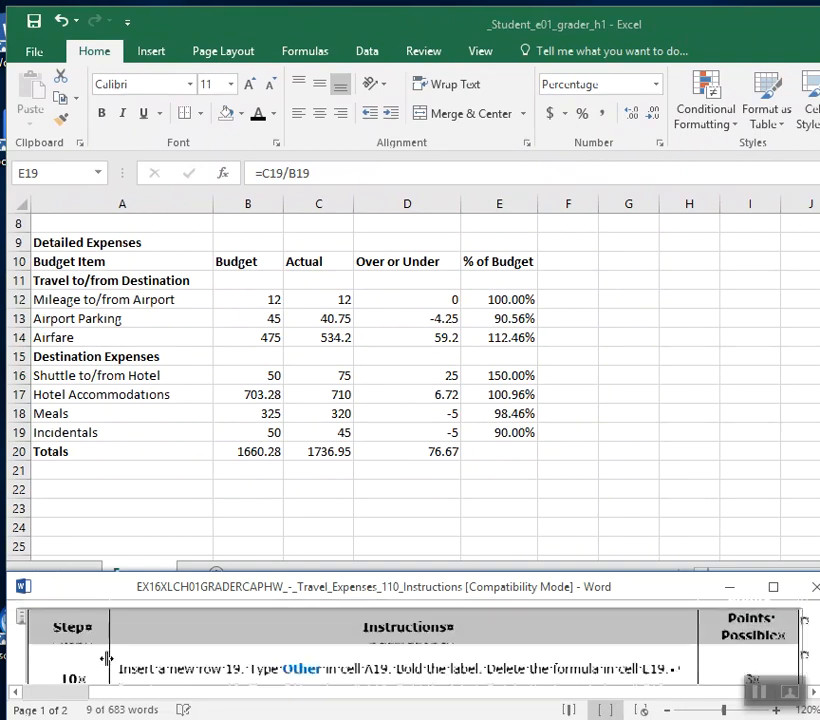
scroll(105, 658, down, 1)
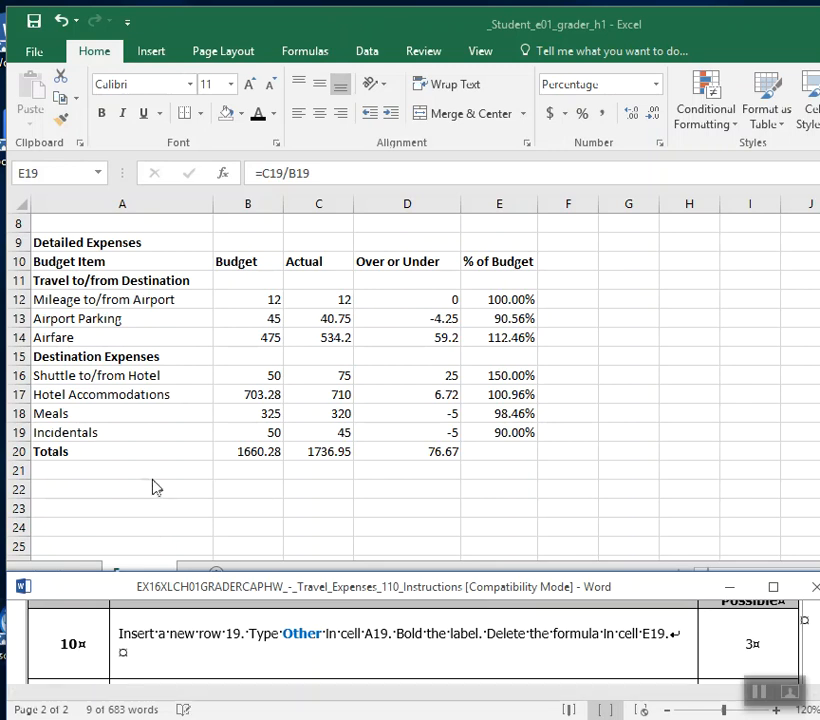
click(18, 433)
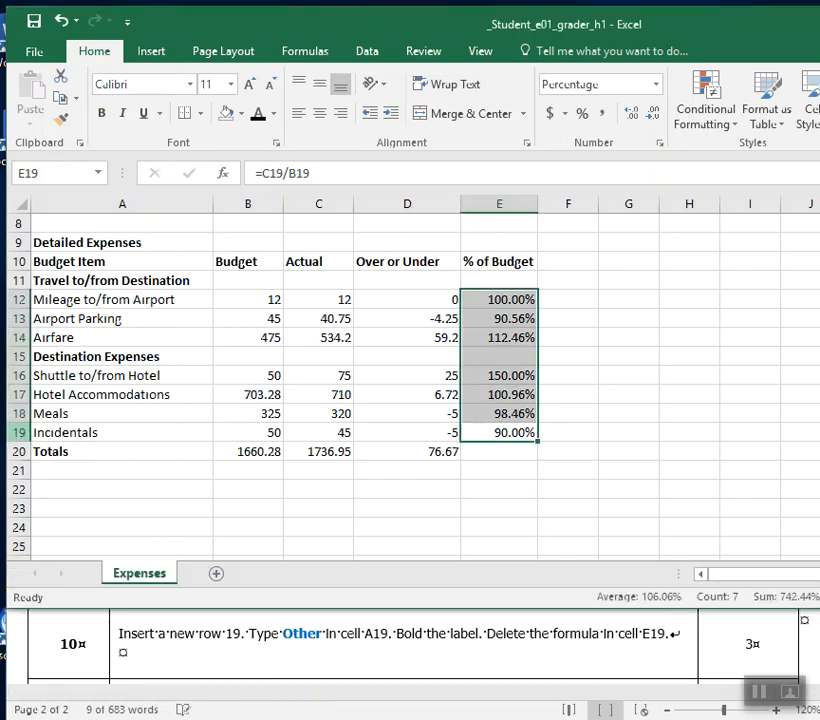
click(18, 432)
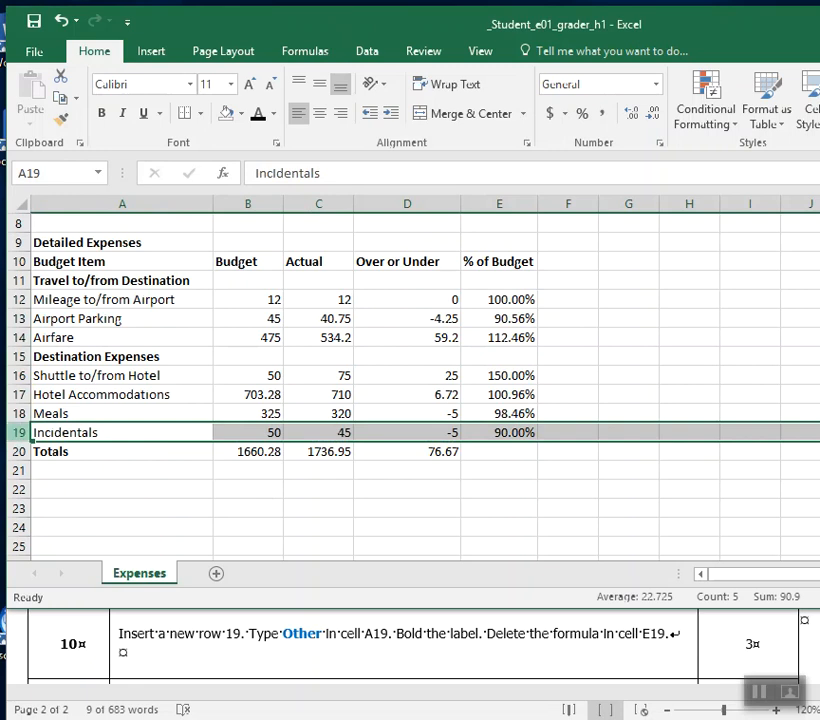
right_click(21, 431)
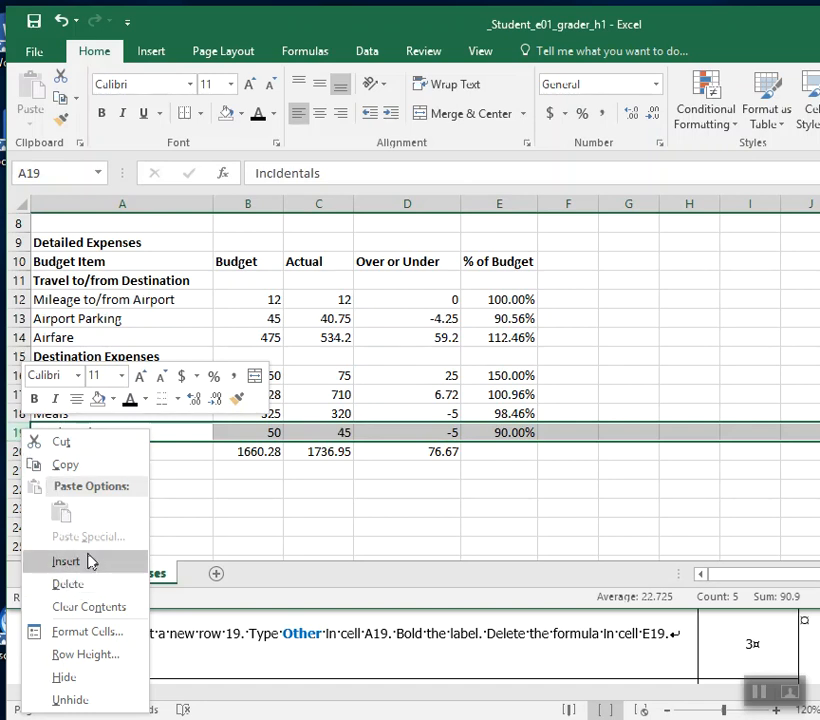
click(88, 562)
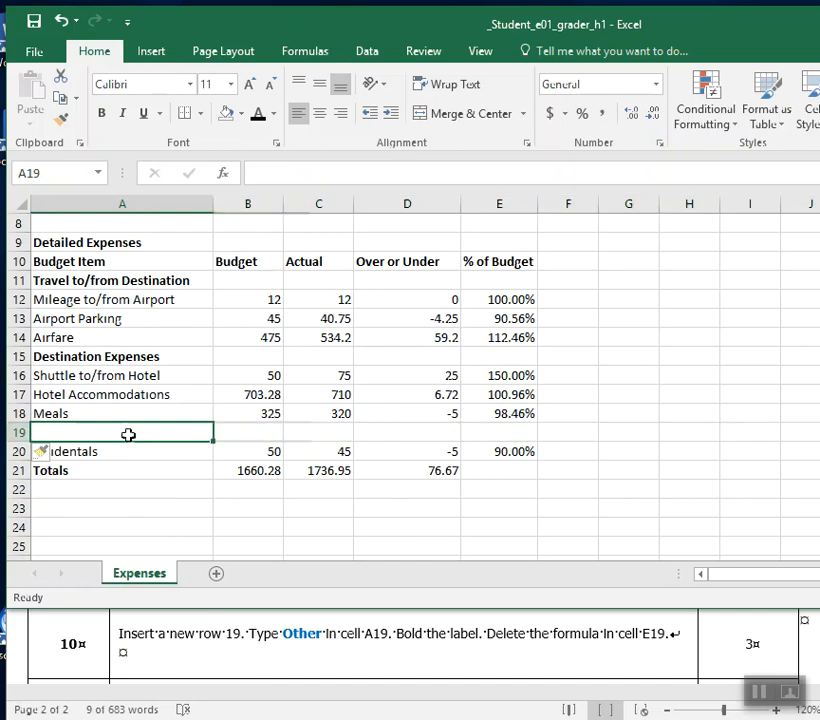
Enter the label Other in cell A19 and make it bold.
text(Other)
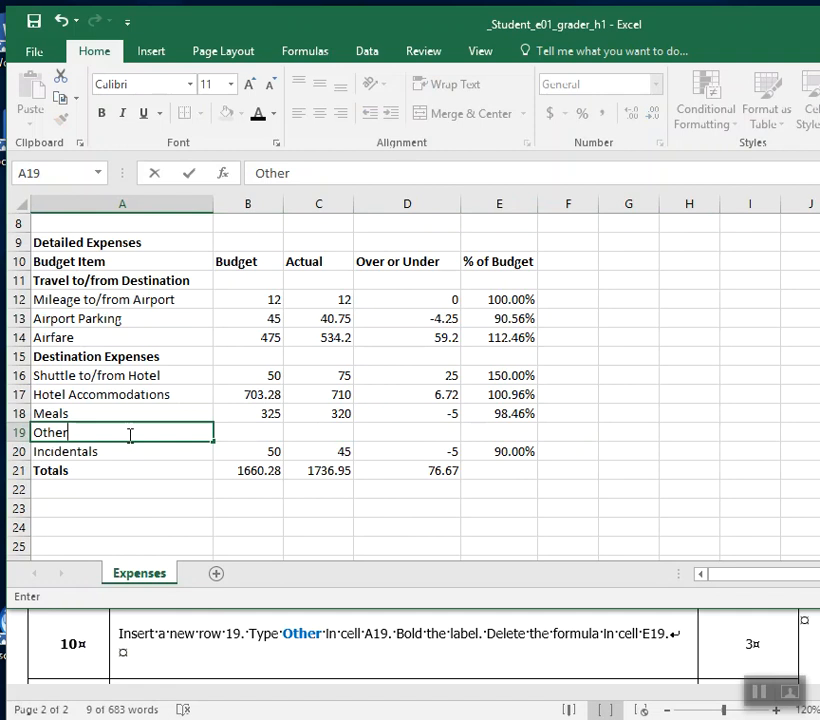
drag(128, 434, 33, 434)
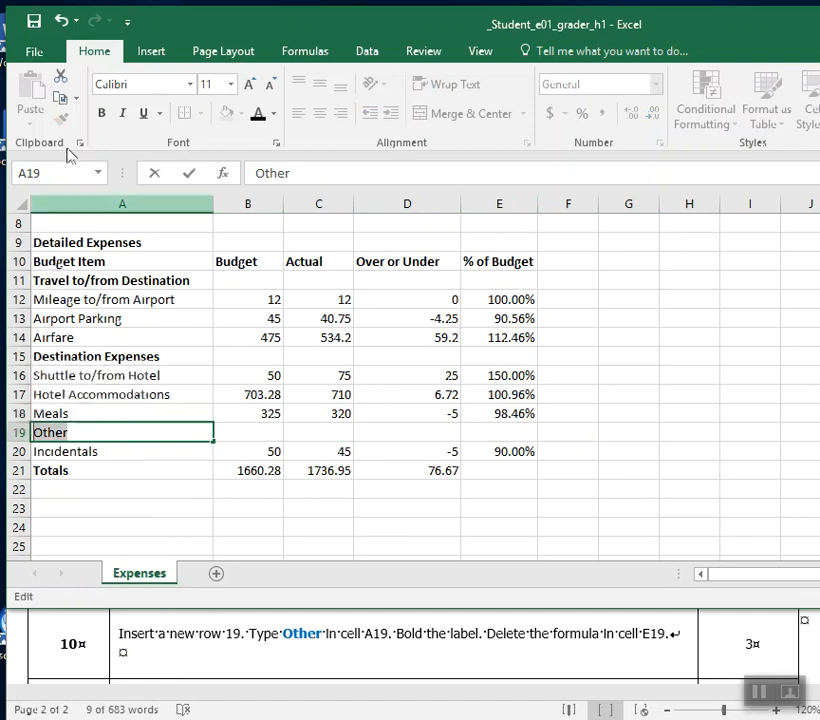
click(104, 114)
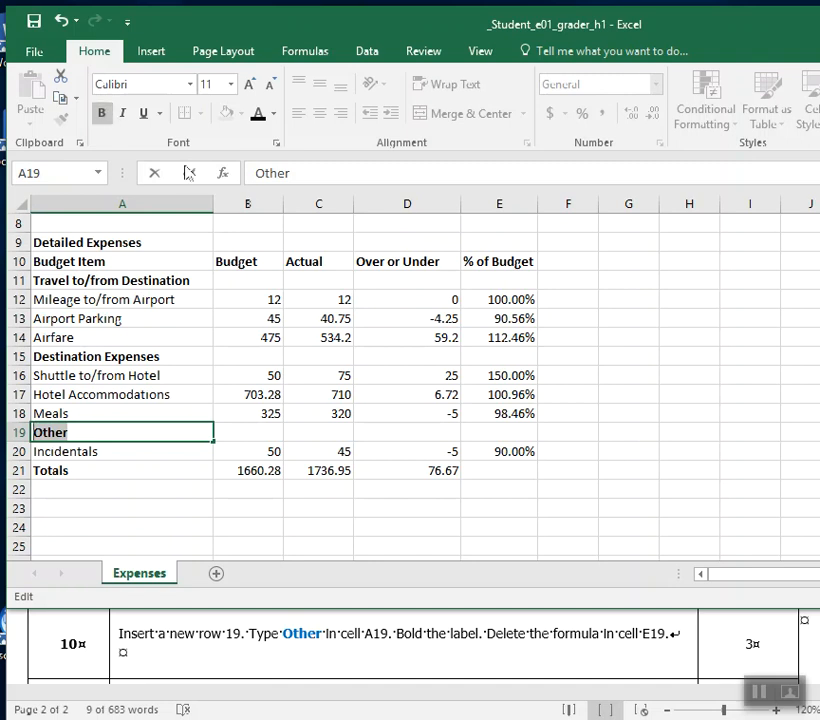
Use Clear All on cell E19 in the new Other row to remove its contents and formatting.
click(516, 434)
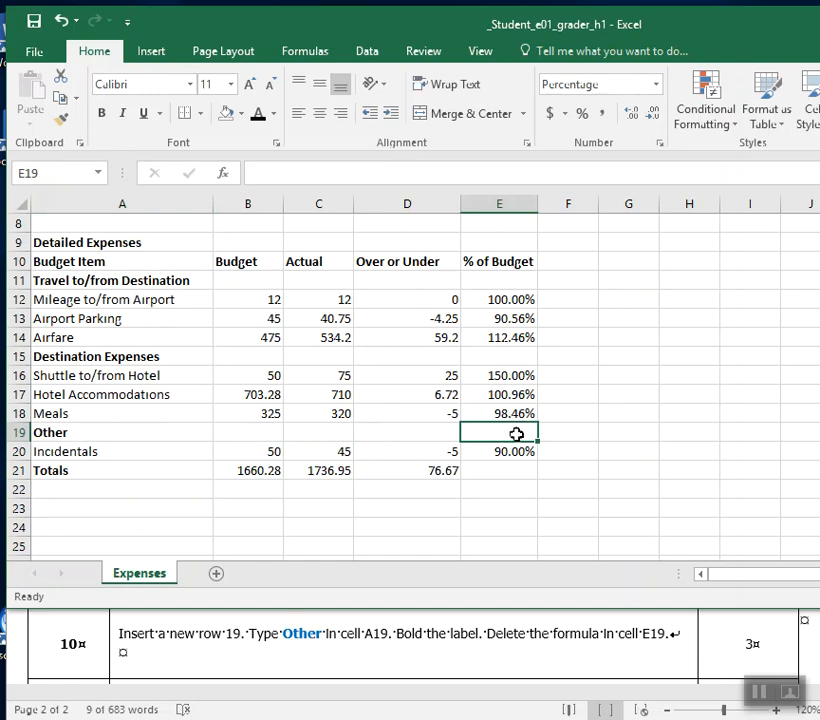
drag(790, 27, 522, 37)
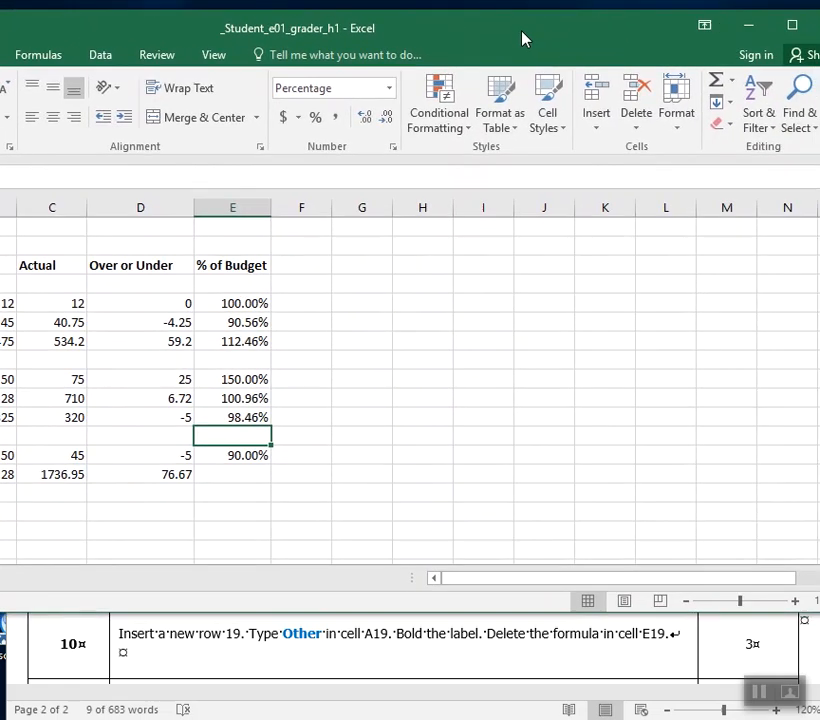
click(733, 130)
click(736, 149)
drag(178, 35, 453, 28)
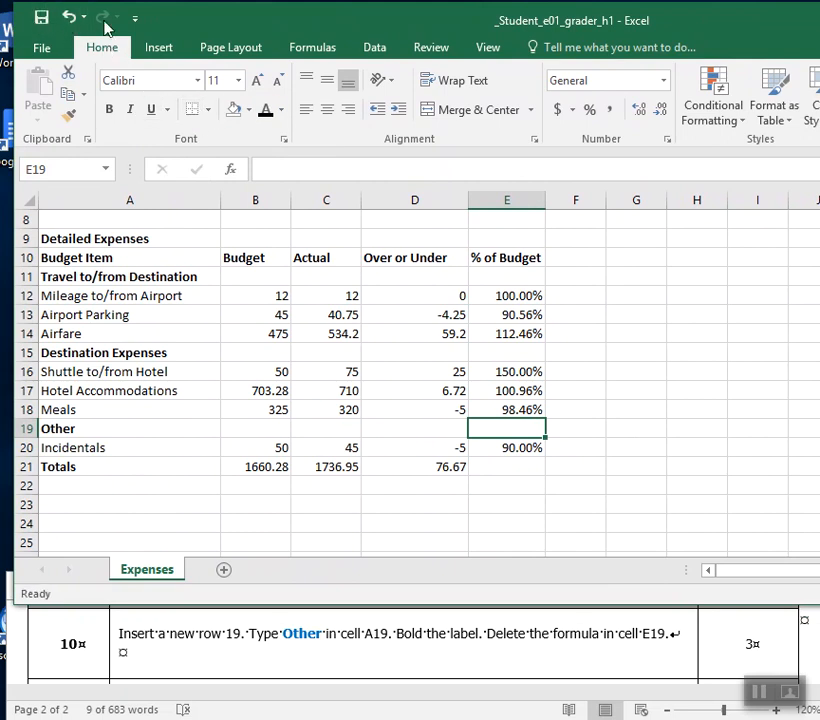
drag(413, 29, 403, 26)
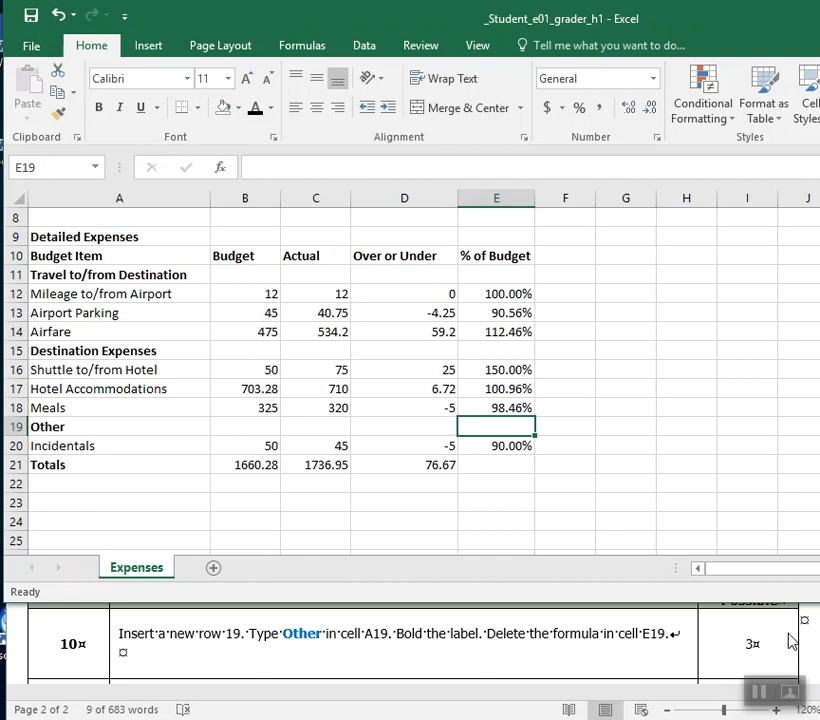
Bold the references A12:A14, A16:A18 and A20 in step 11 of the Word instructions.
click(783, 633)
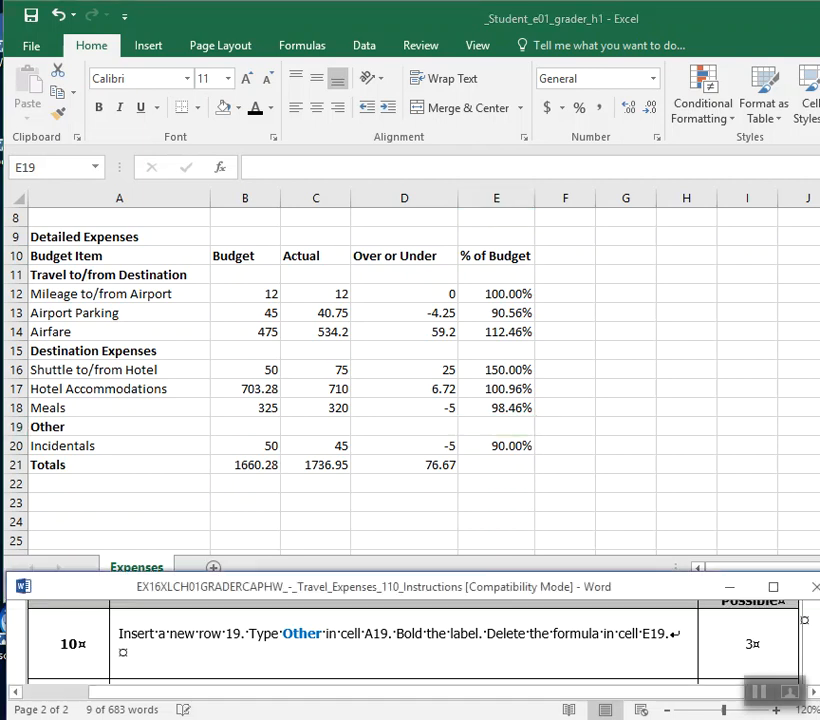
scroll(410, 640, down, 3)
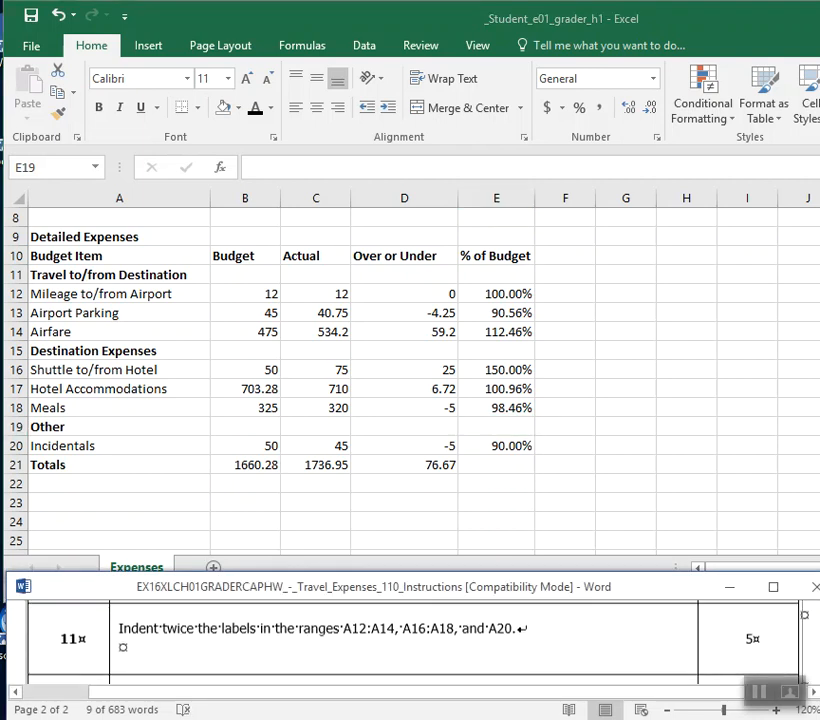
click(697, 508)
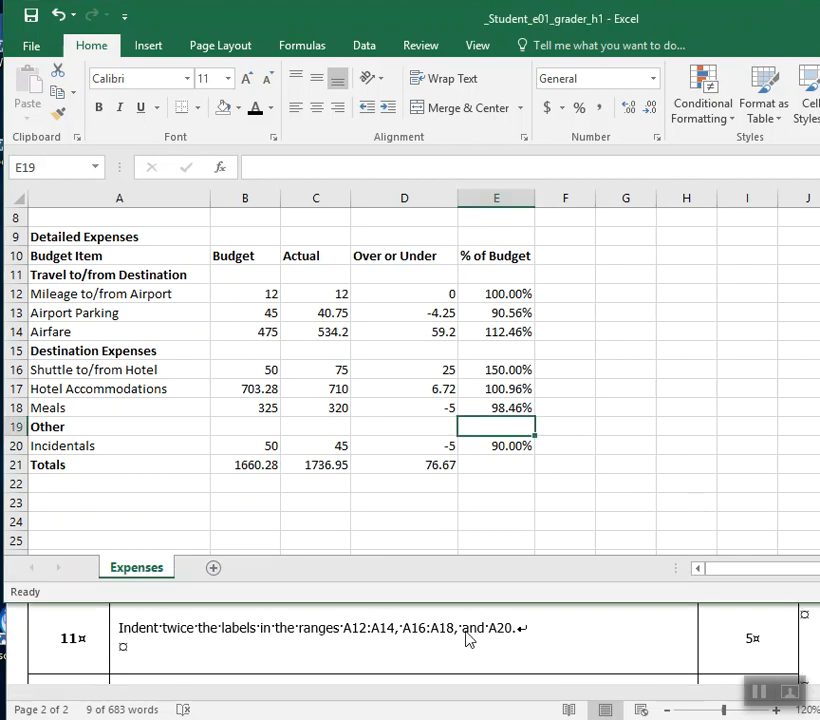
click(365, 648)
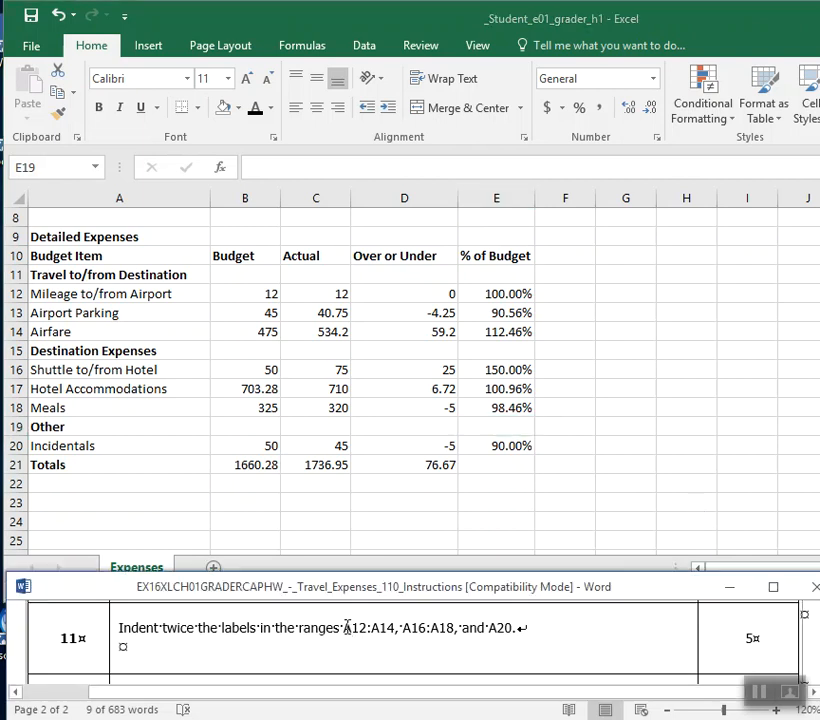
drag(346, 628, 401, 630)
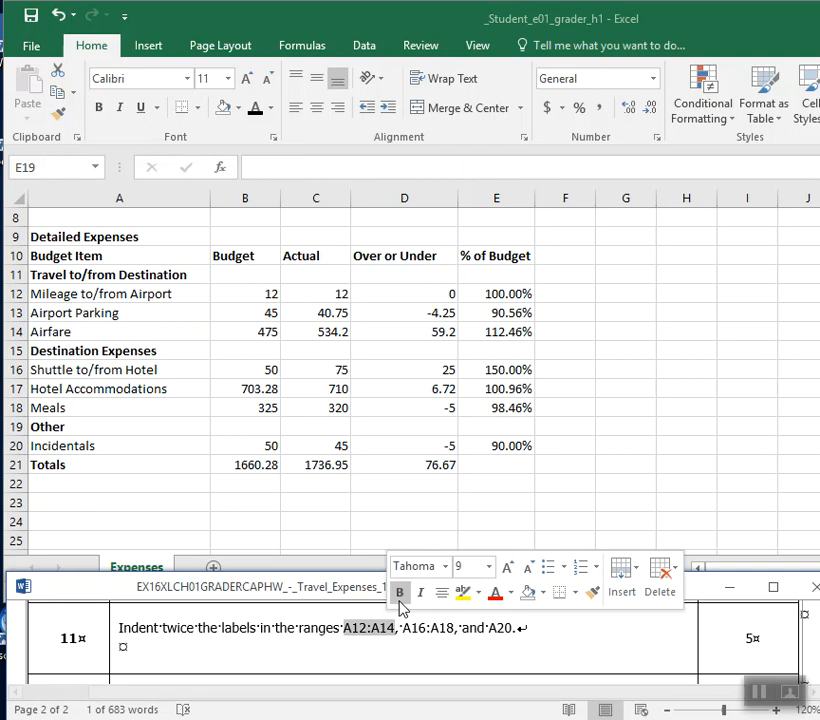
click(399, 592)
drag(411, 628, 461, 636)
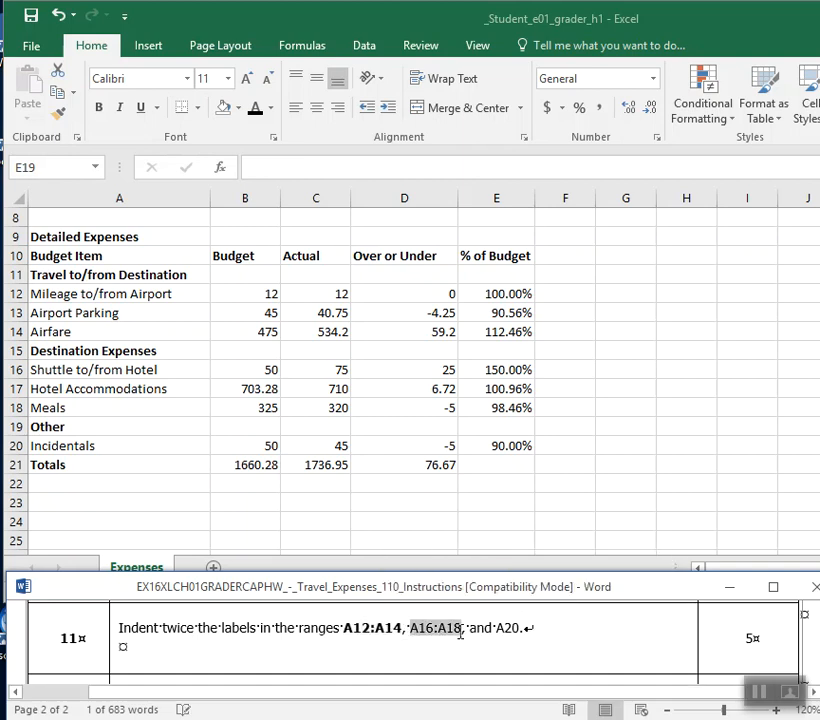
click(473, 598)
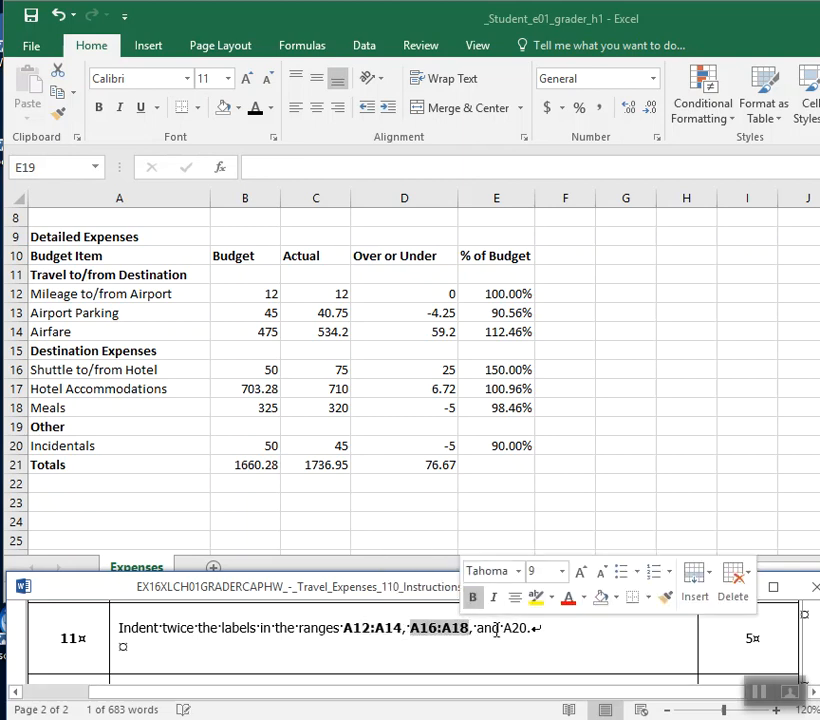
drag(504, 628, 531, 629)
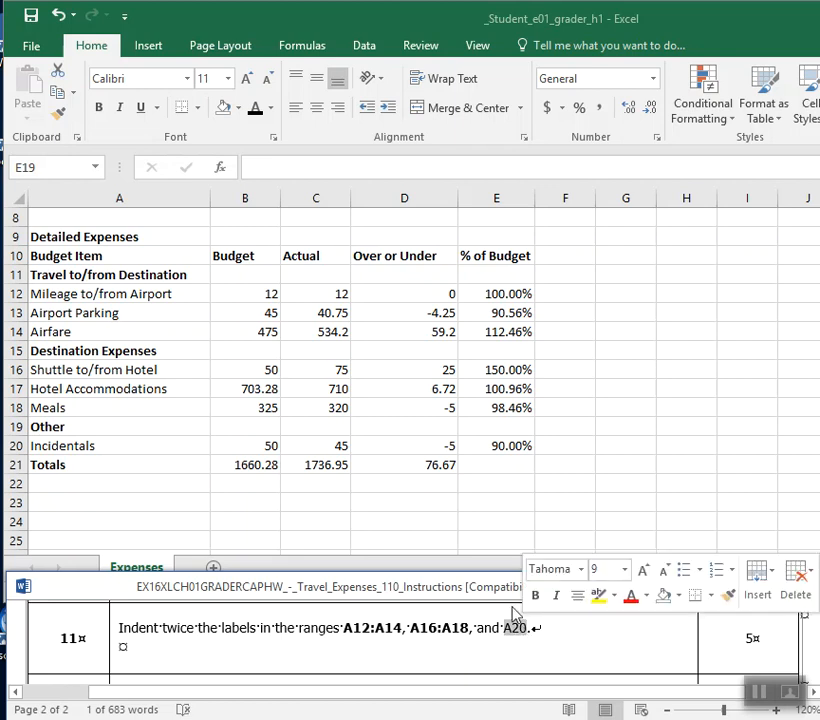
click(543, 598)
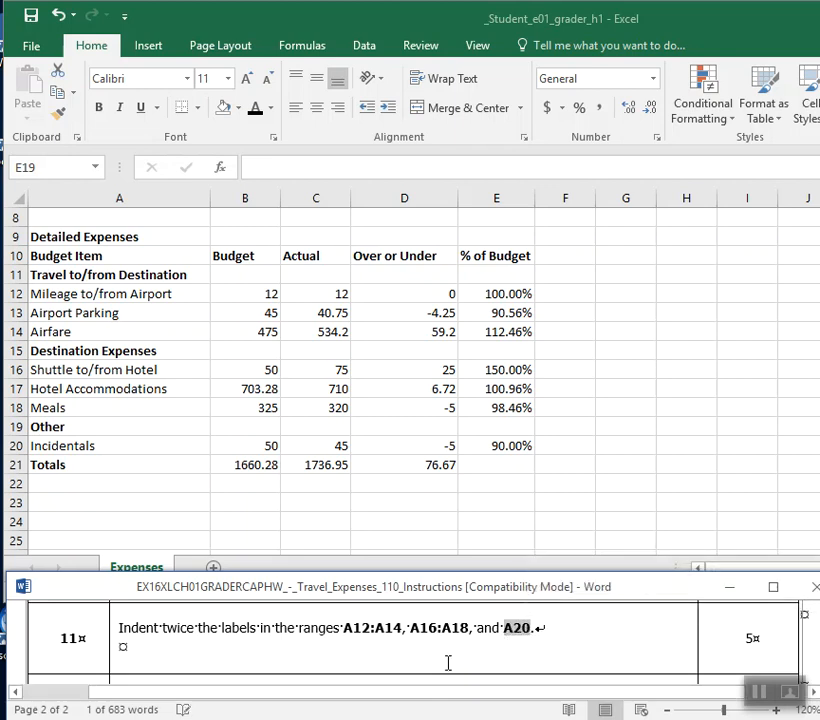
Switch to Excel, indent the labels in A12:A14, A16:A18 and A20 twice, and save the workbook.
click(66, 293)
click(62, 293)
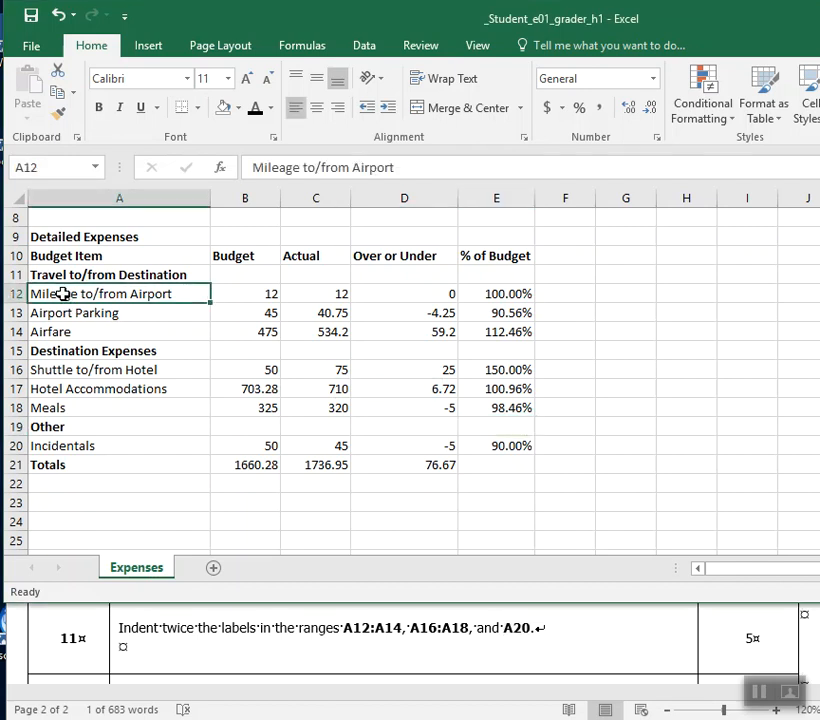
drag(62, 293, 57, 326)
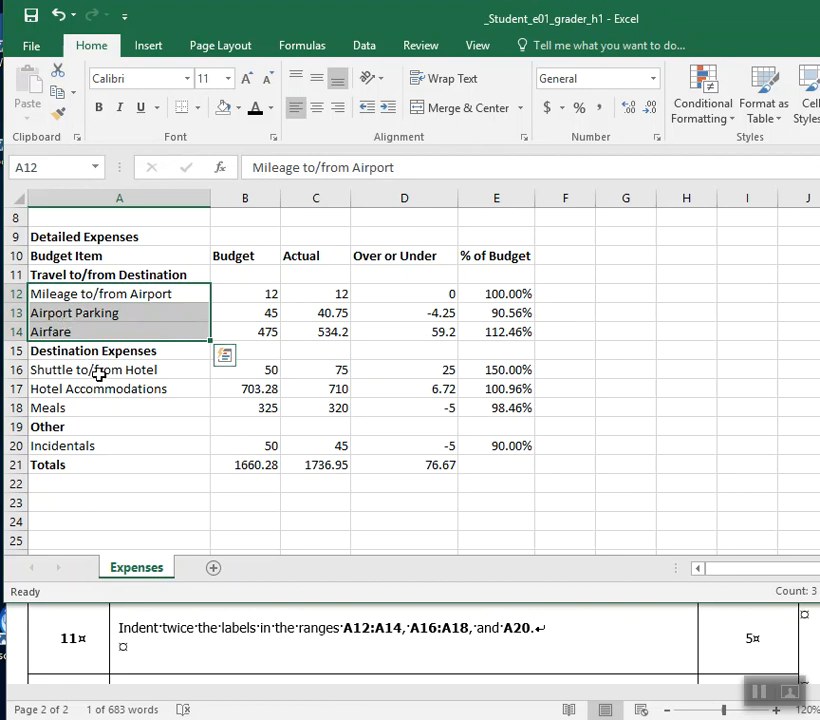
ctrl+drag(99, 373, 98, 402)
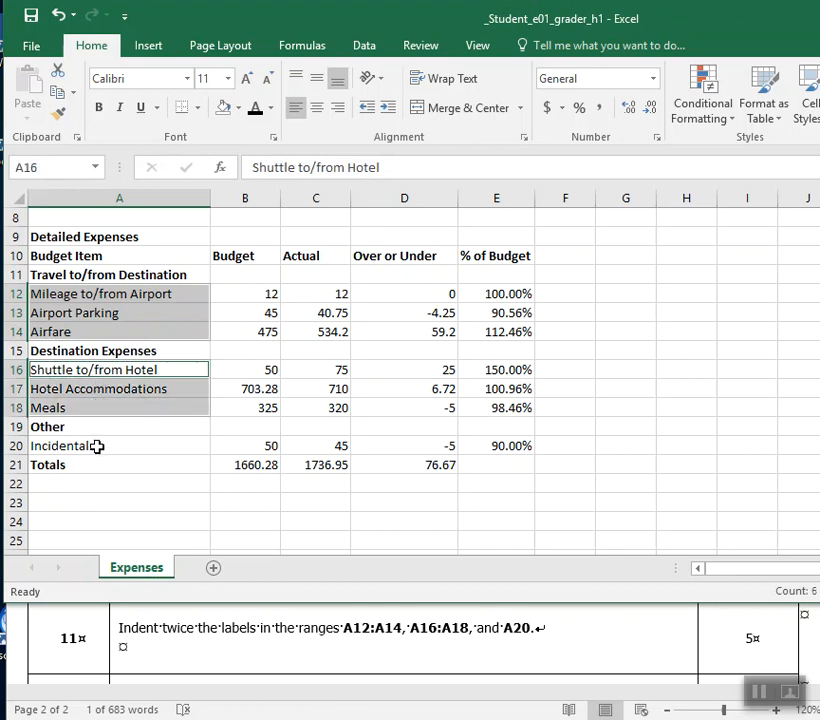
ctrl+click(97, 446)
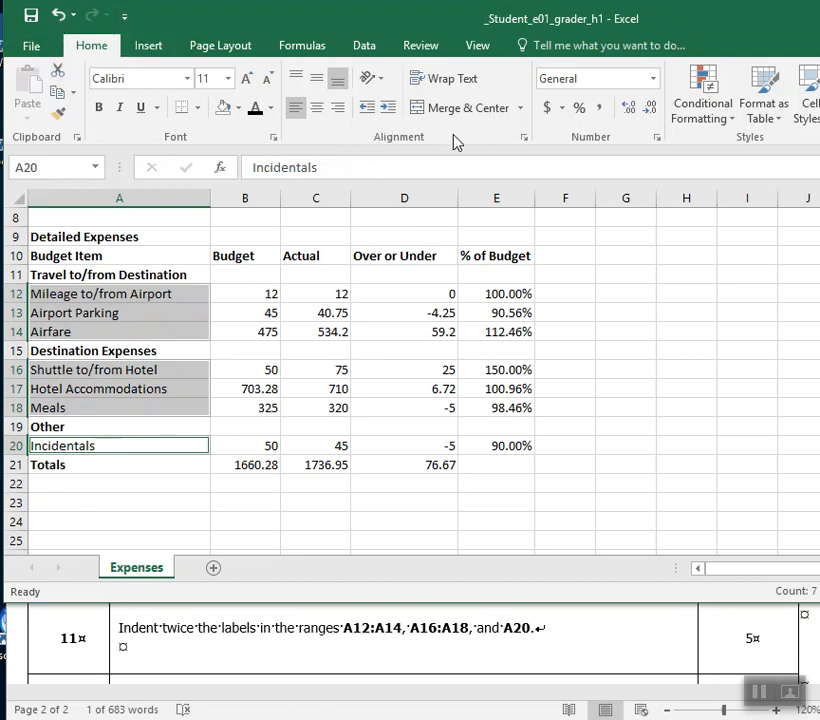
click(388, 115)
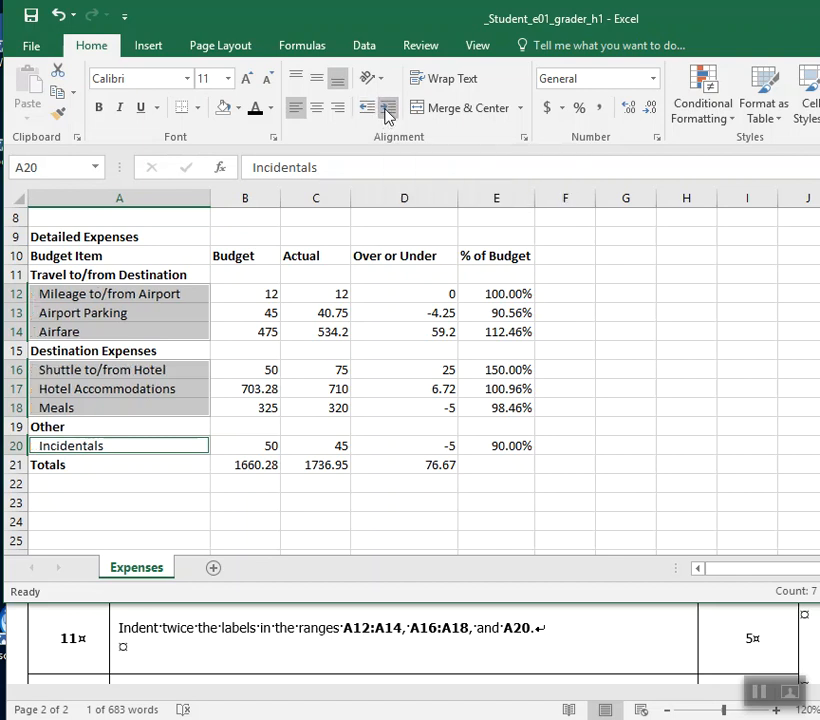
click(388, 115)
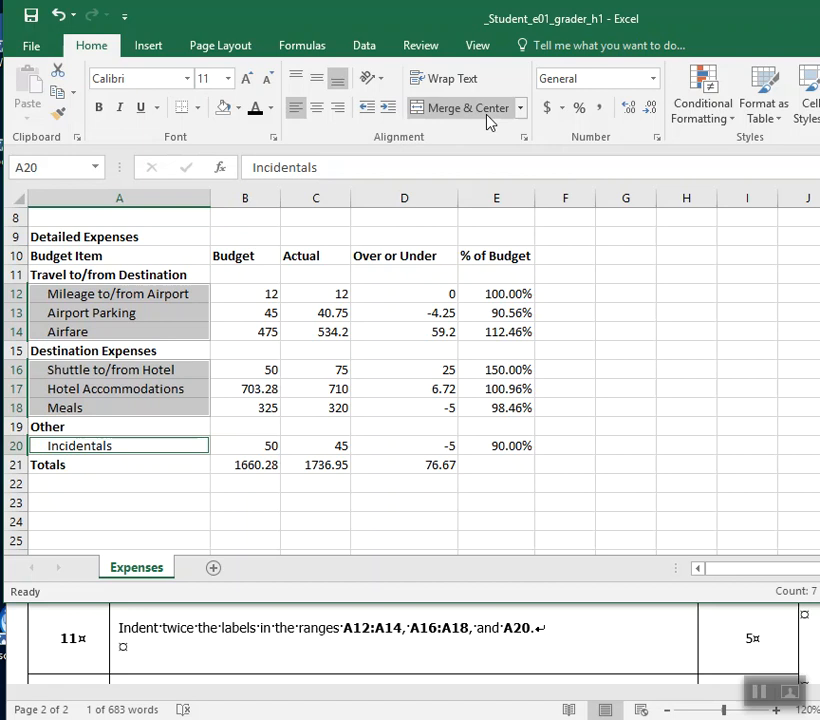
click(34, 18)
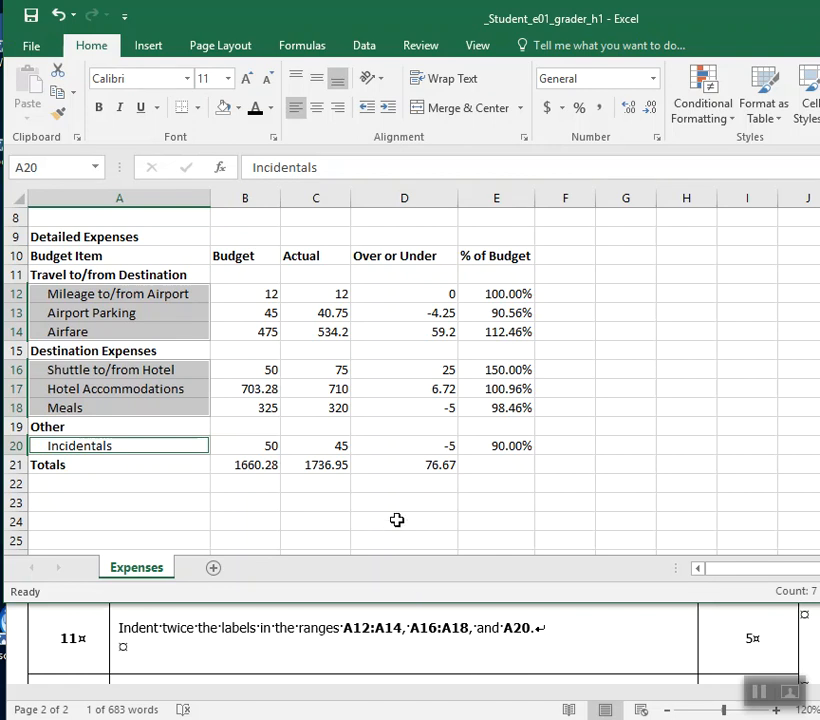
Remove both indents from the labels in A12:A14, indent them twice again, and save the workbook.
click(311, 499)
drag(121, 290, 120, 333)
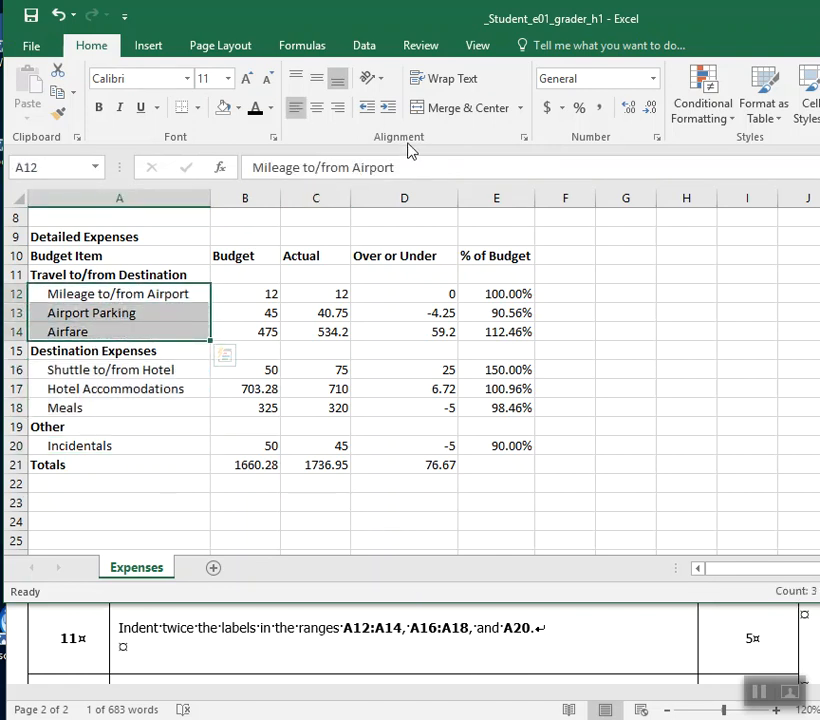
click(367, 110)
click(367, 114)
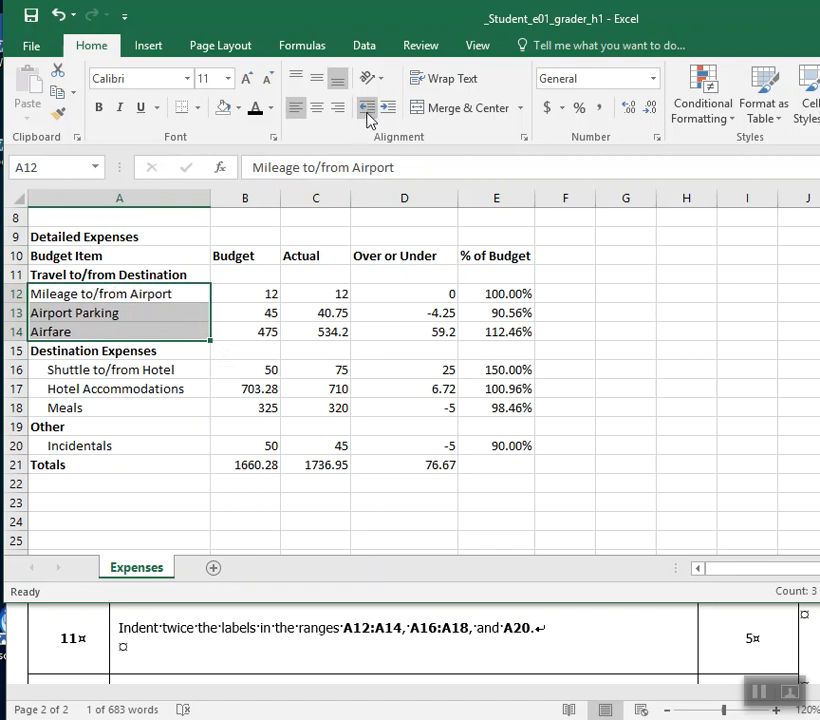
click(388, 110)
click(390, 112)
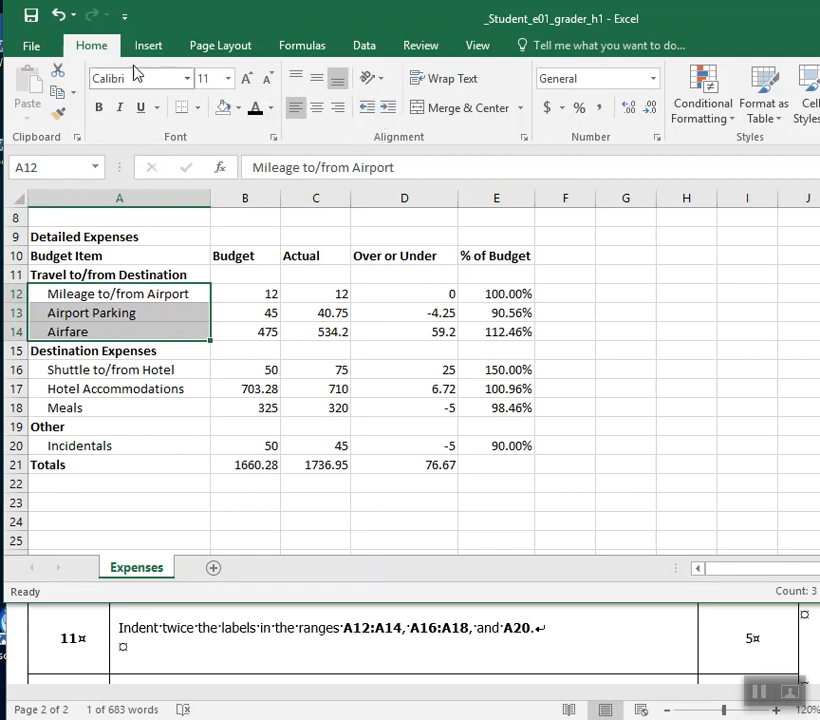
click(31, 17)
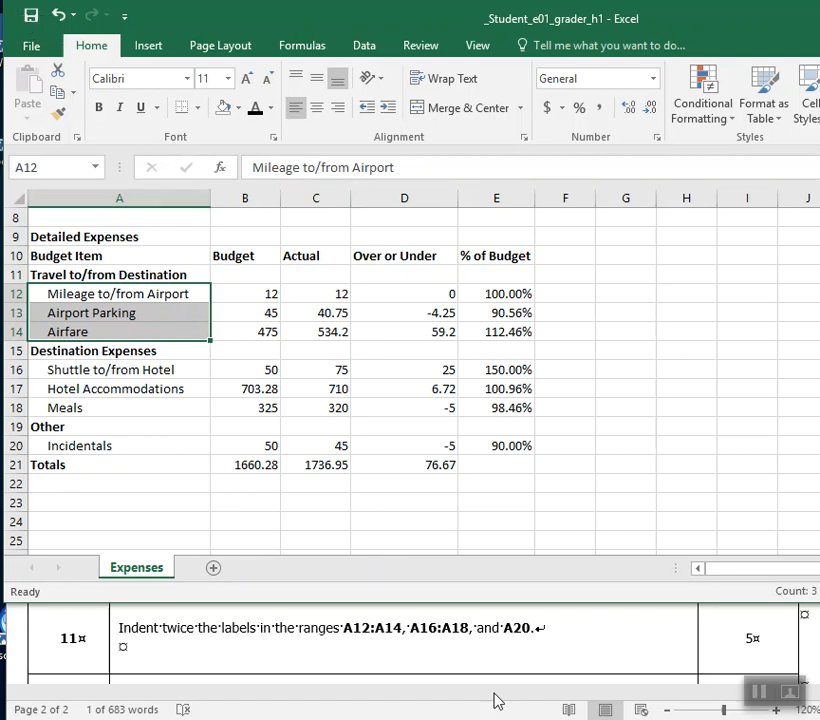
Switch to the Word instructions, move their window slightly lower, and bold the ranges B12:D12 and B21:D21 in step 12.
double_click(518, 628)
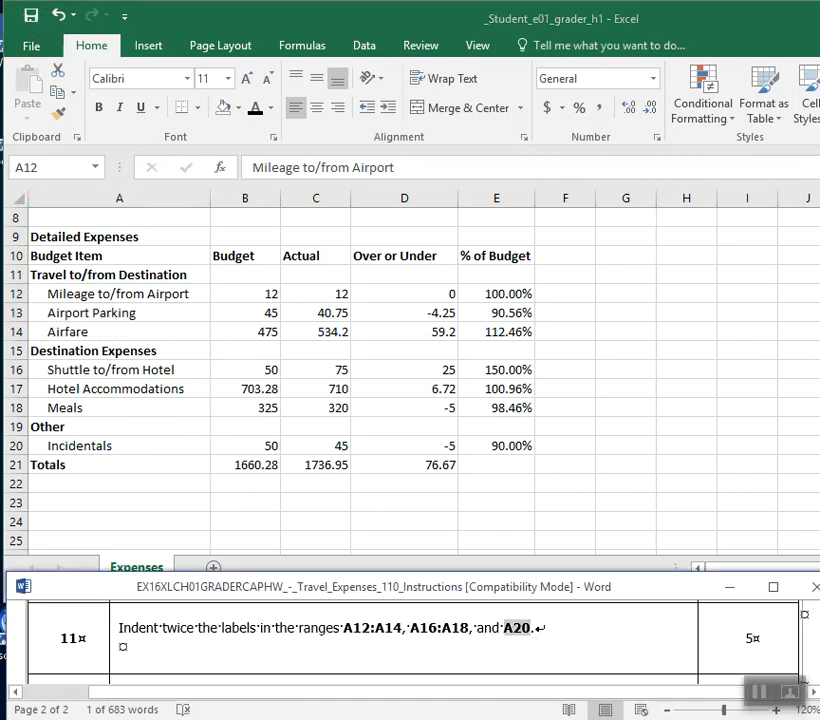
scroll(752, 625, down, 2)
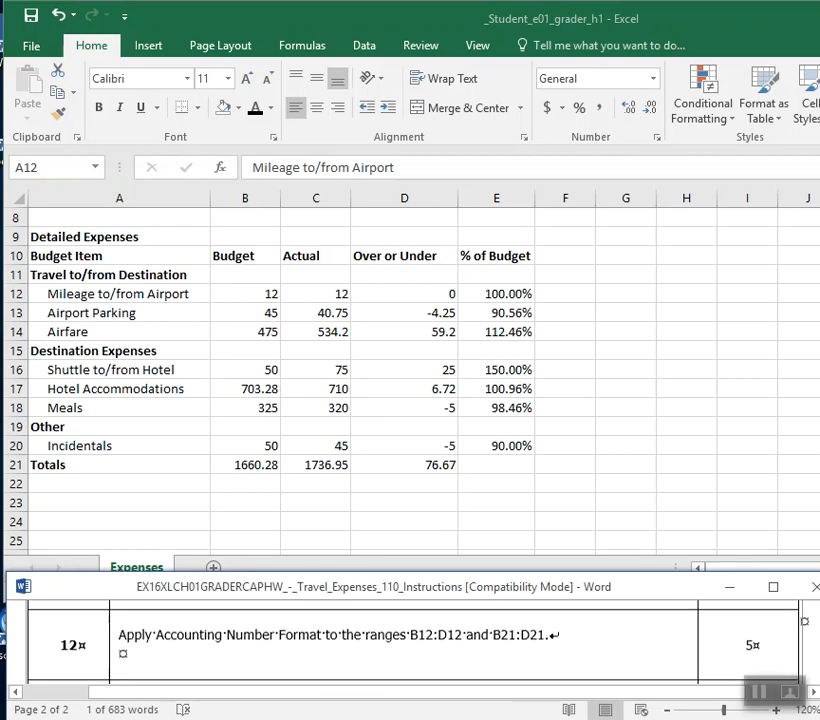
drag(649, 588, 644, 629)
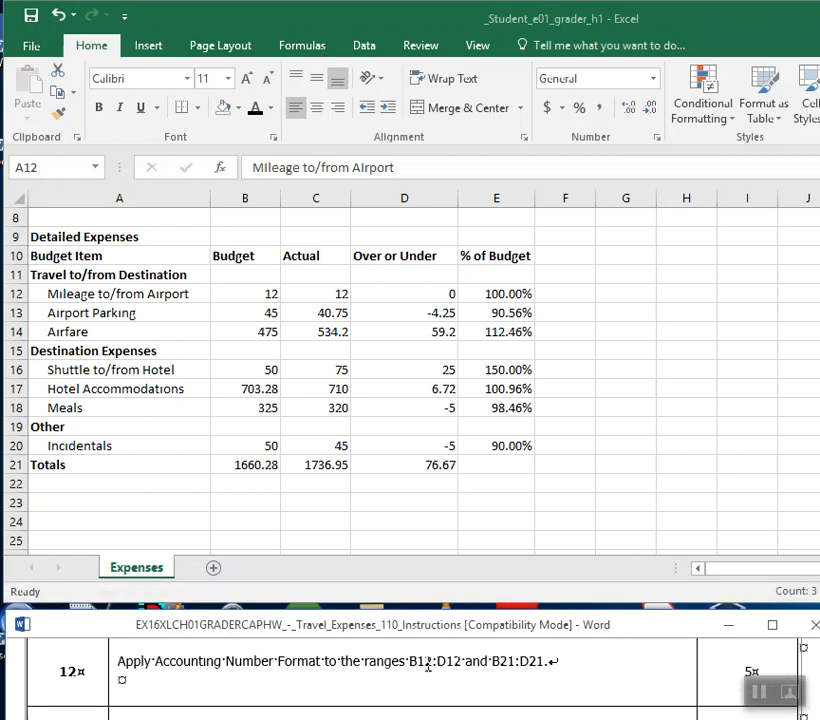
drag(410, 664, 452, 667)
click(463, 629)
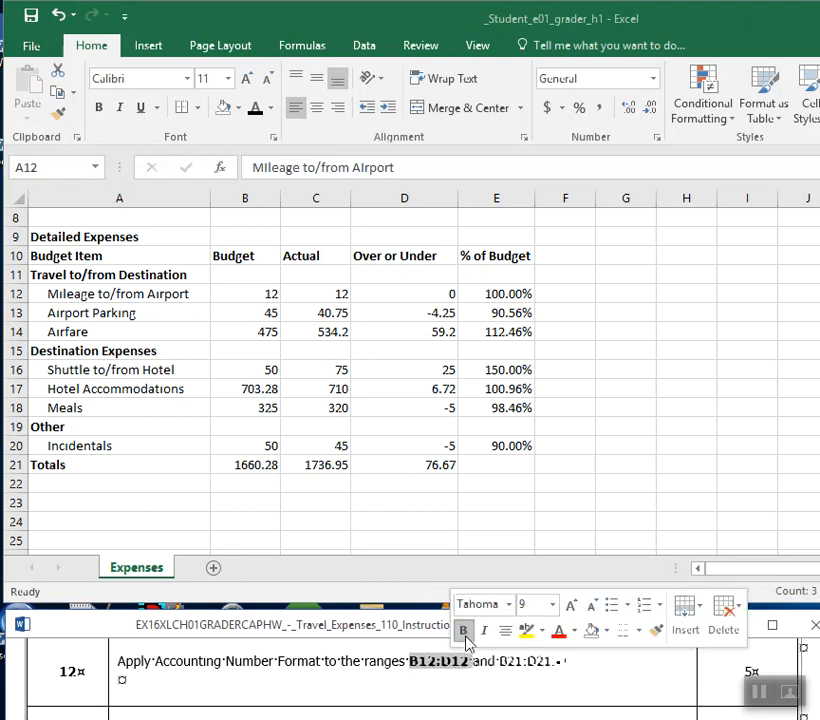
drag(499, 662, 542, 668)
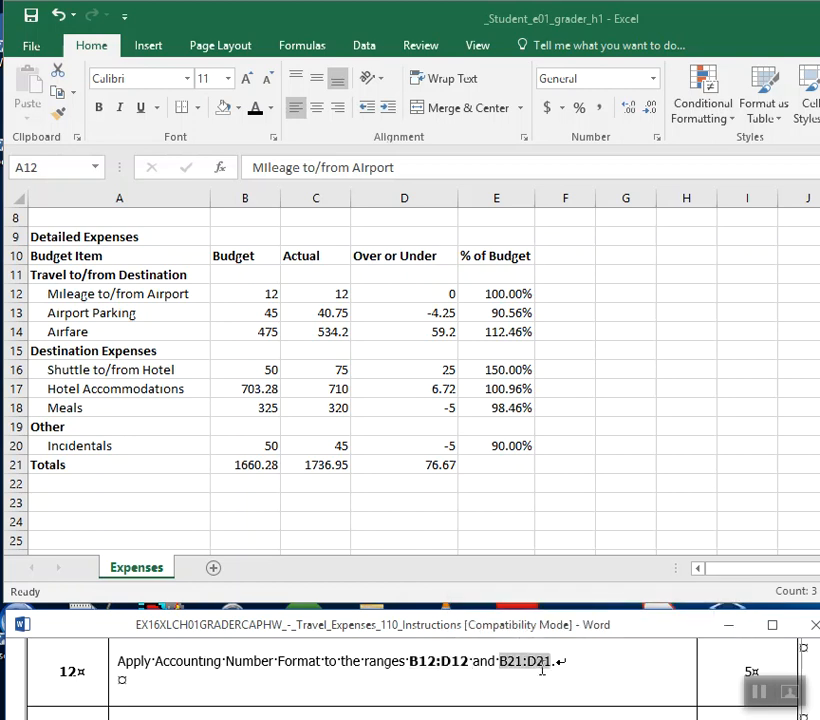
click(560, 635)
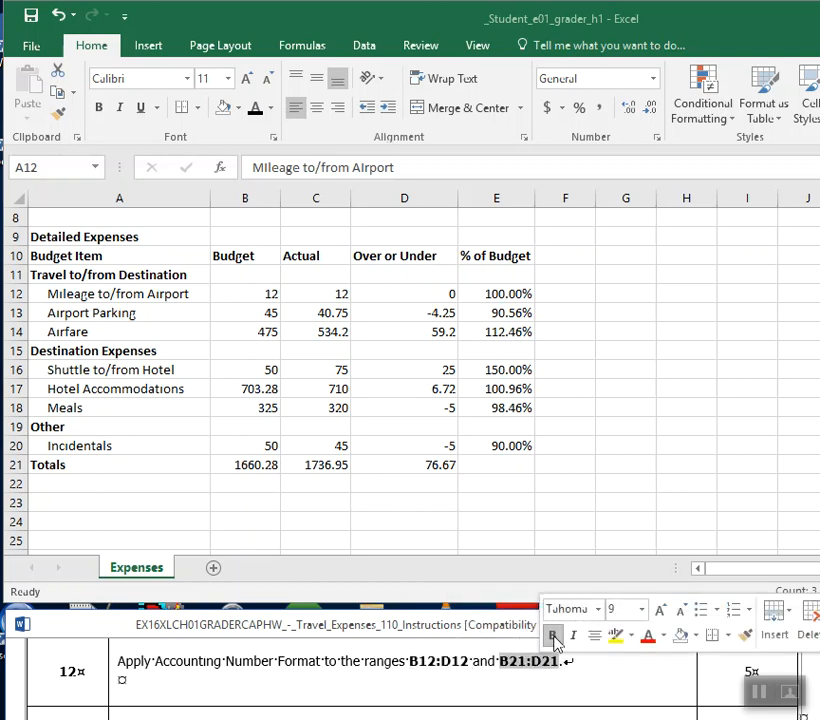
Switch to Excel, apply the Accounting number format to B12:D12 and B21:D21 together, and save the workbook.
click(244, 293)
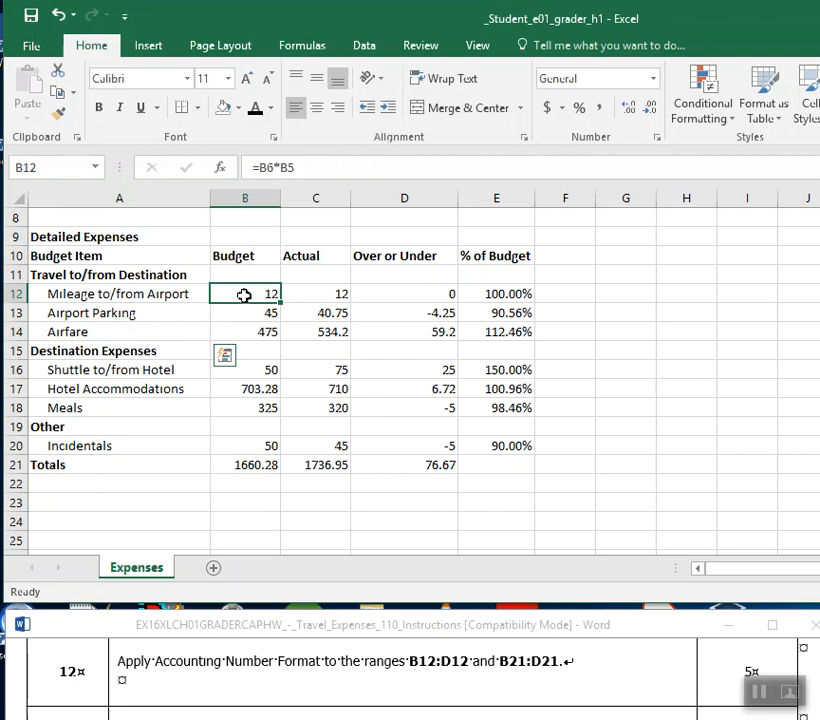
drag(244, 295, 402, 295)
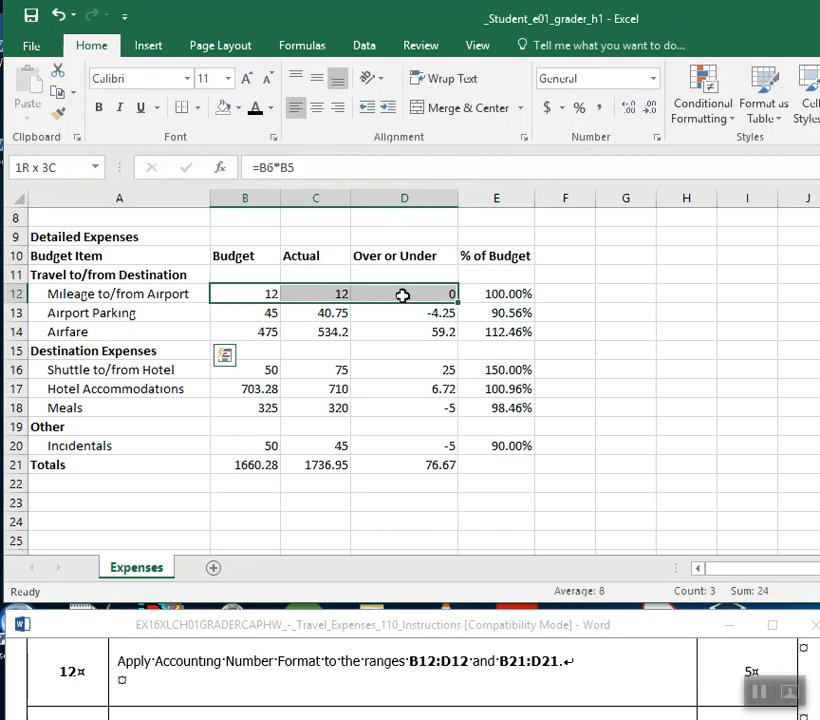
drag(402, 295, 402, 295)
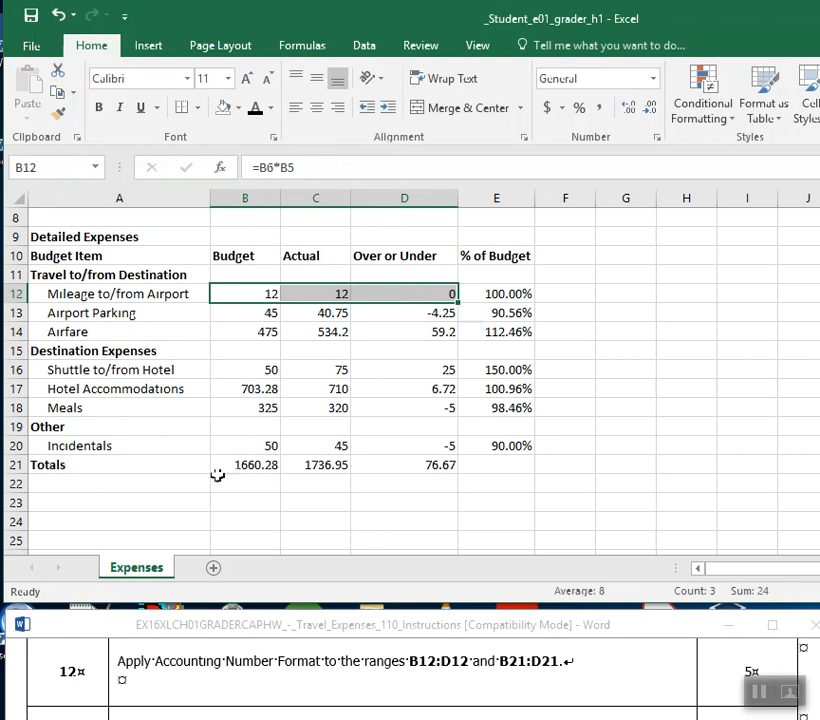
drag(225, 463, 403, 458)
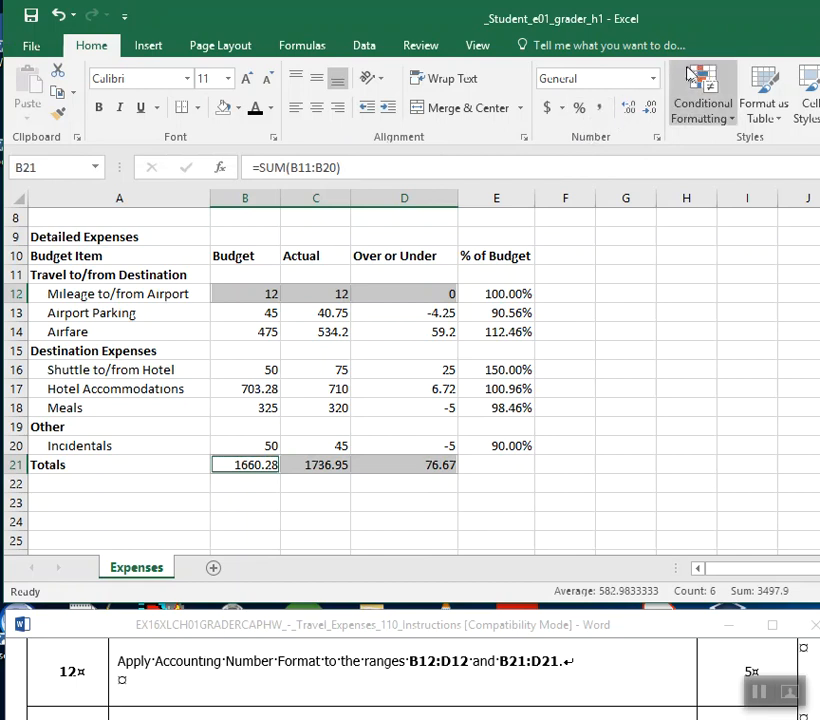
click(653, 79)
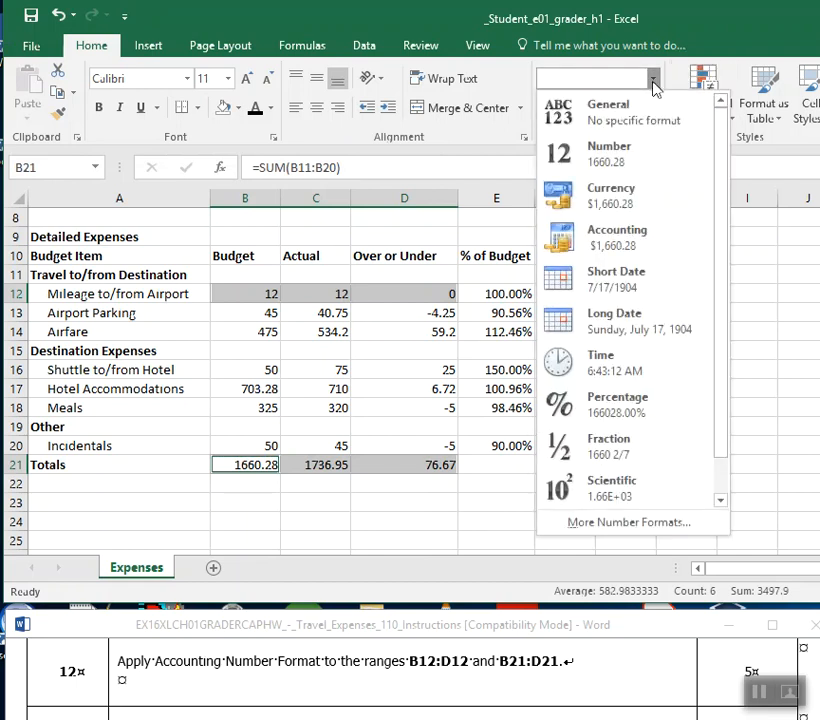
click(612, 250)
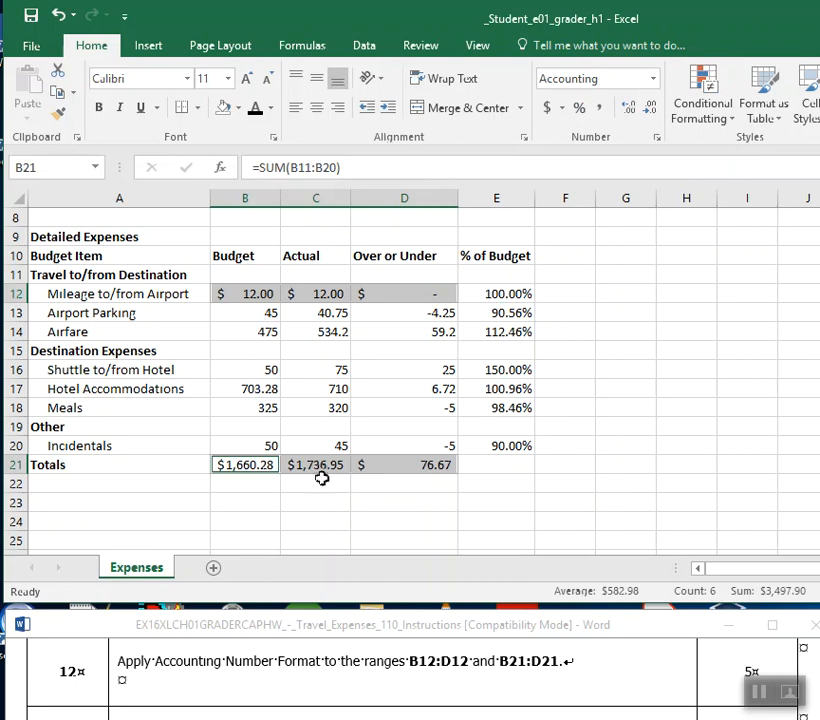
click(31, 18)
Switch to the Word instructions and bold the range reference B13:D20 in step 13.
click(816, 708)
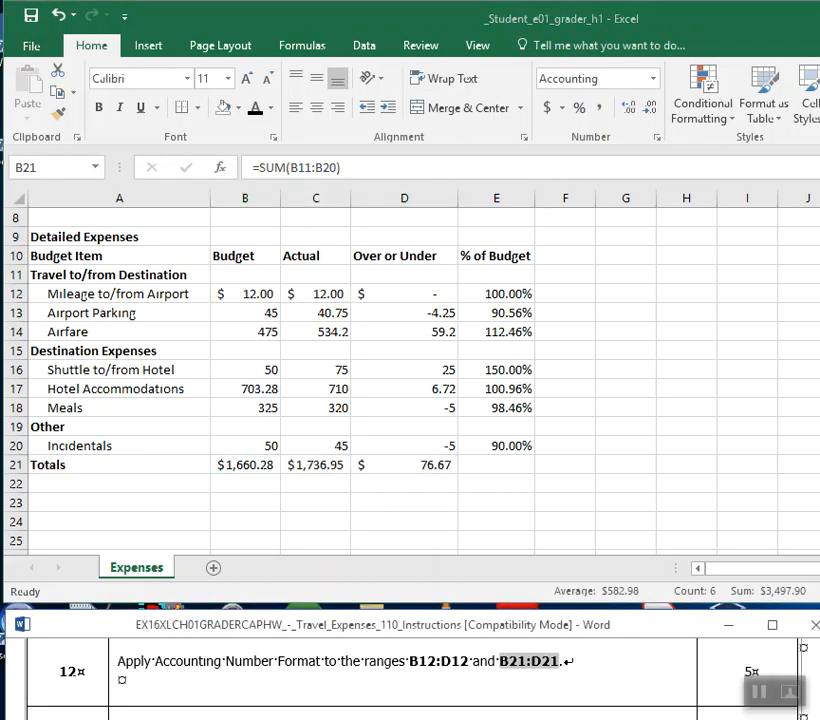
scroll(400, 680, down, 2)
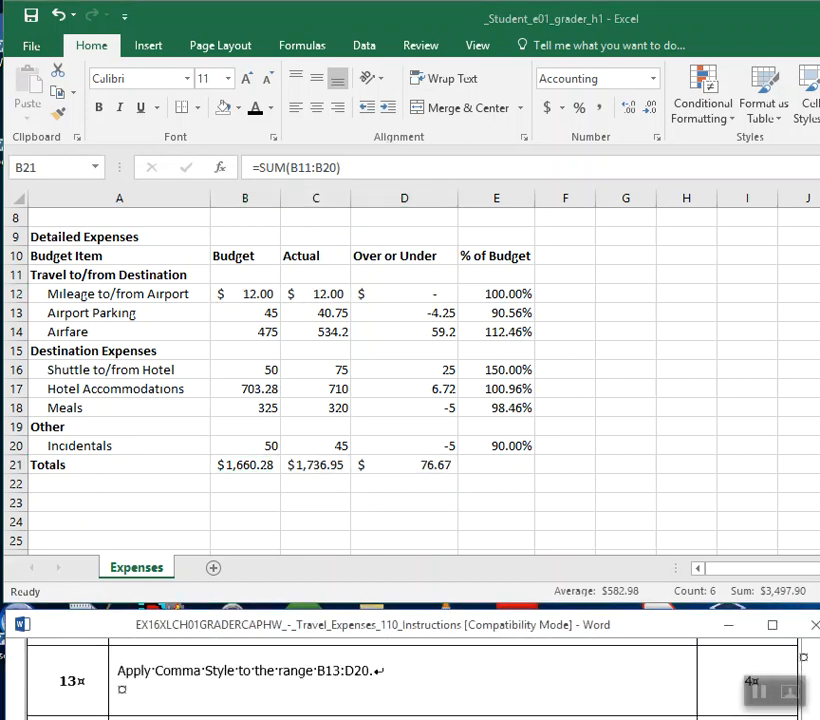
click(501, 482)
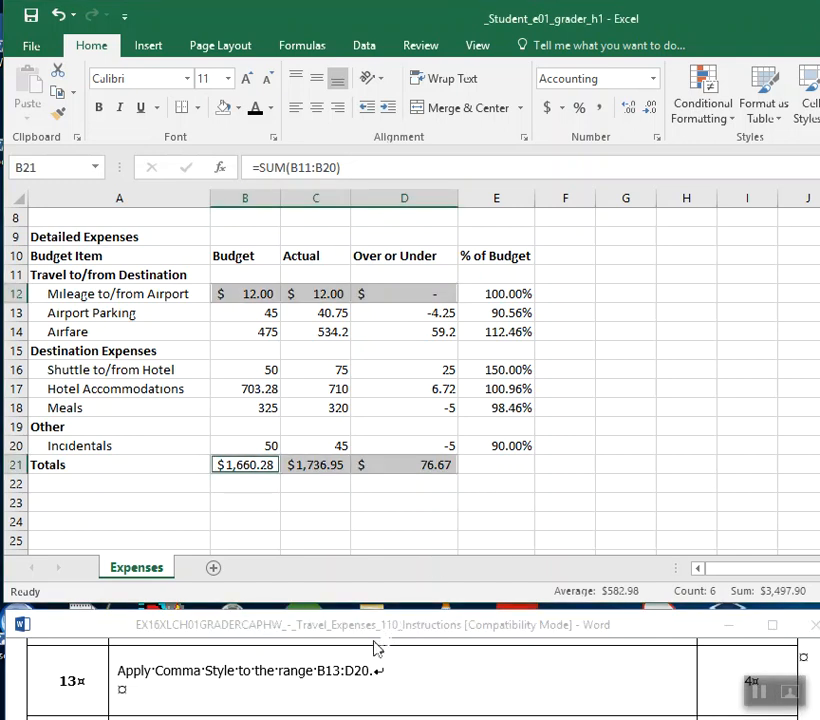
click(290, 666)
drag(316, 670, 388, 666)
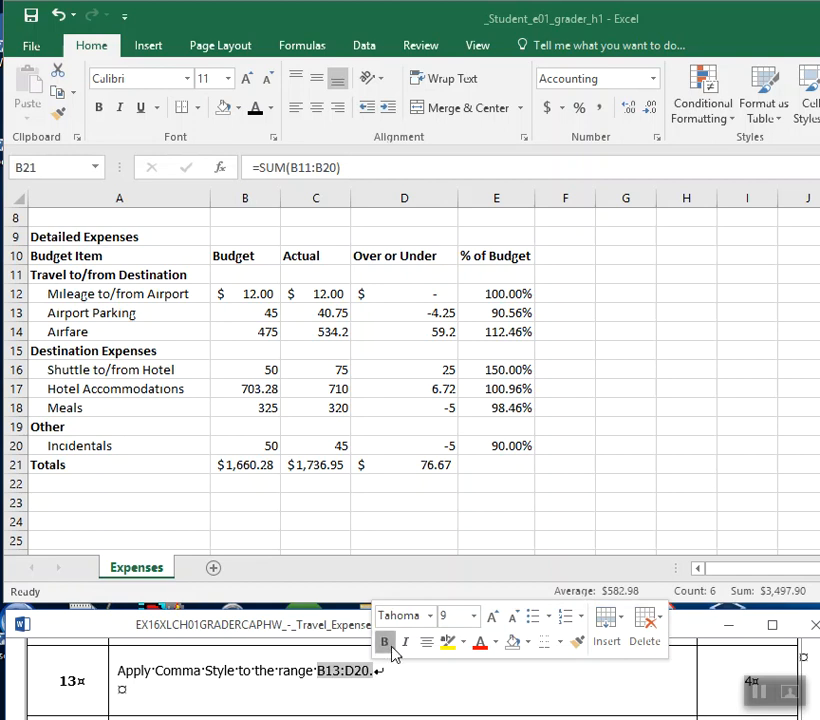
click(384, 641)
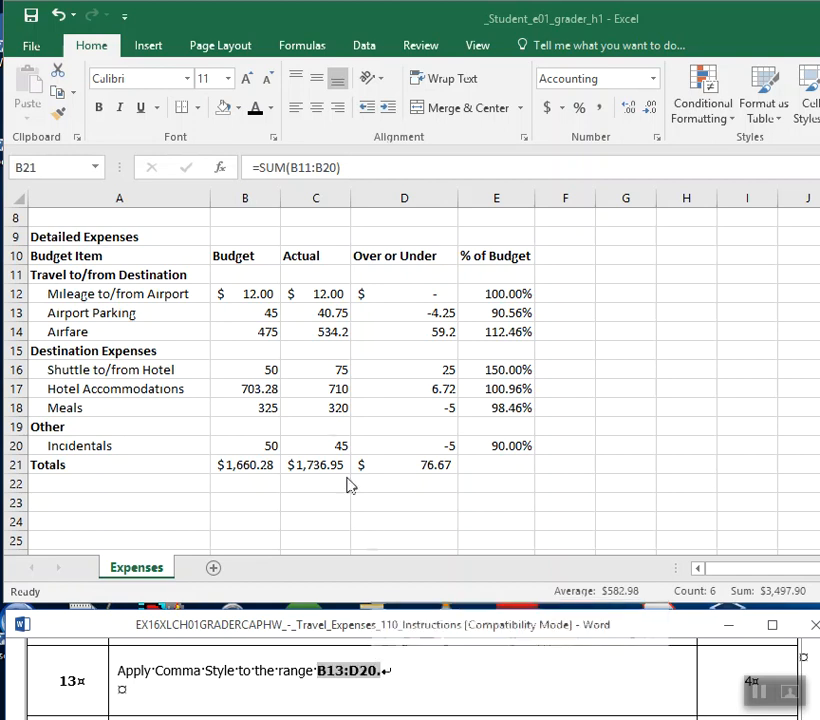
Switch to Excel and select the range B13:D20.
click(245, 313)
drag(247, 318, 428, 438)
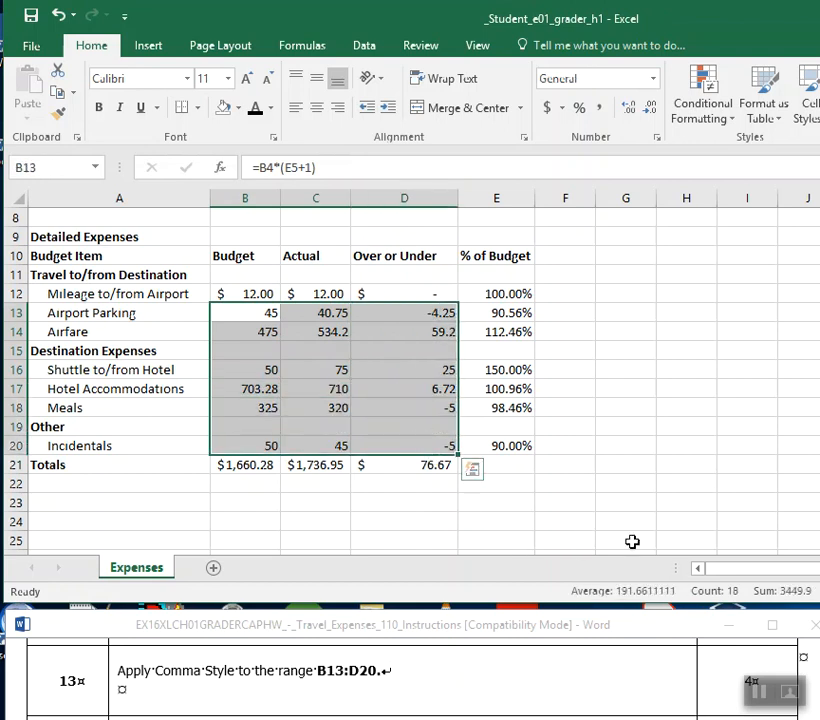
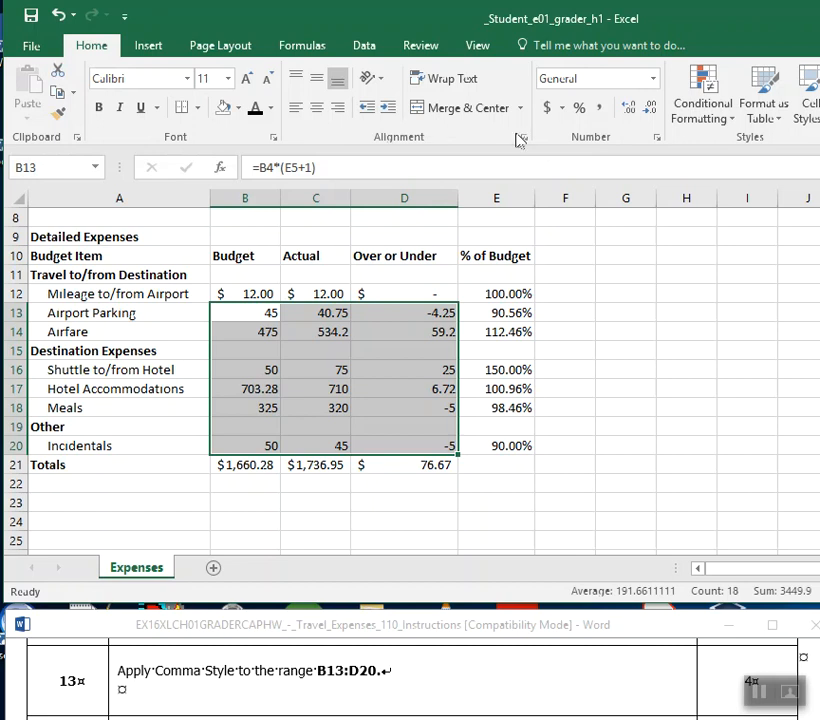
Apply Comma Style to the selected range B13:D20 and save the workbook.
click(601, 112)
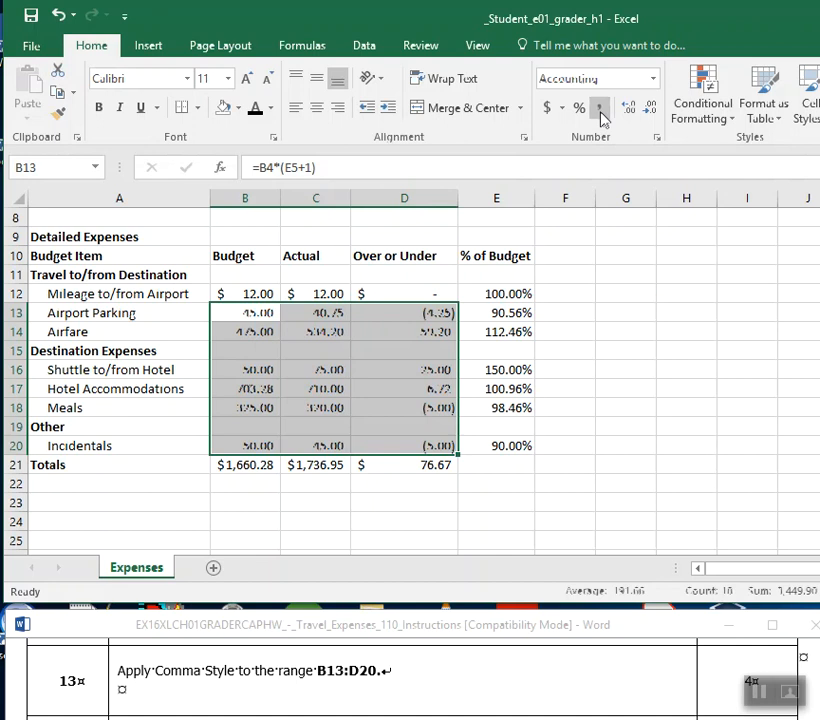
click(33, 22)
Consult step 14 in the Word instructions, switch back to Excel, and show the percentages in E12:E20 with one decimal place.
double_click(371, 680)
scroll(373, 681, down, 1)
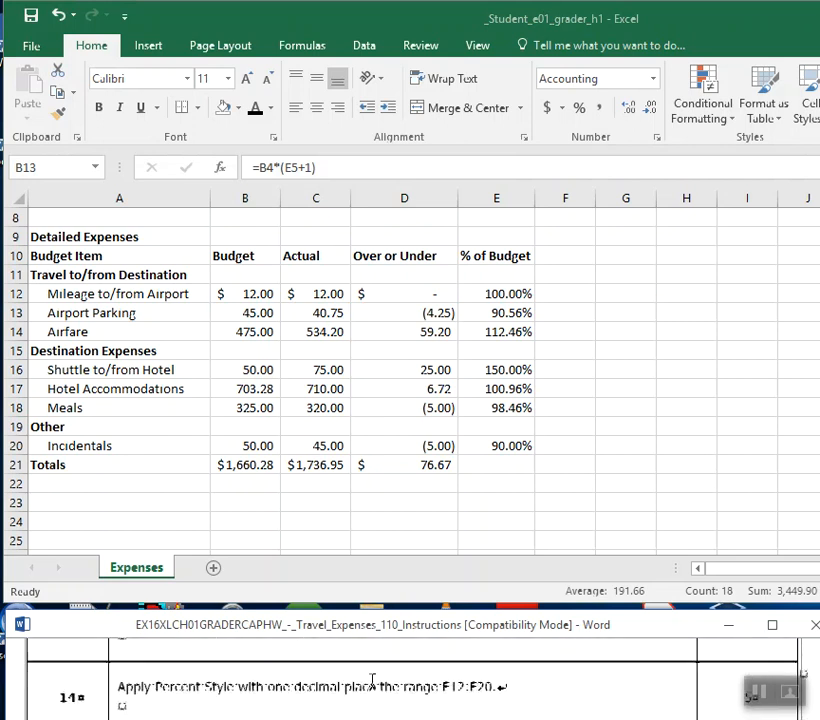
scroll(372, 680, down, 1)
scroll(372, 680, down, 1)
scroll(400, 670, up, 1)
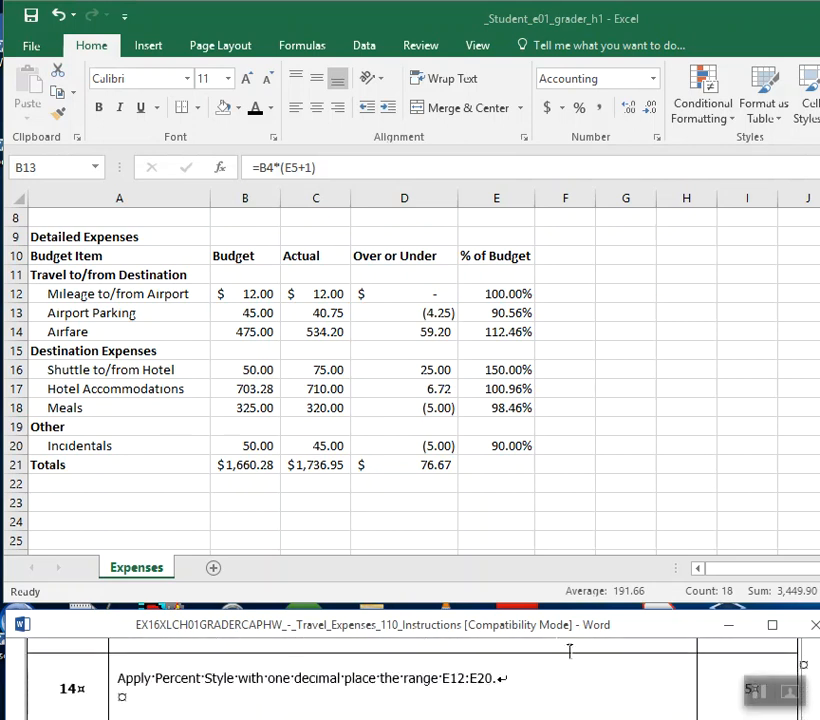
click(566, 451)
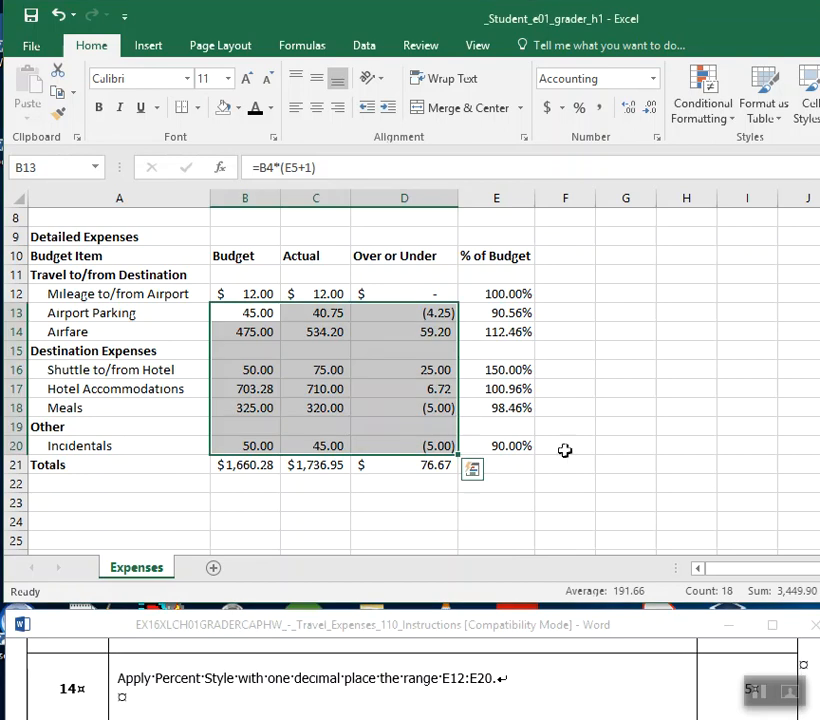
click(507, 288)
drag(510, 290, 515, 449)
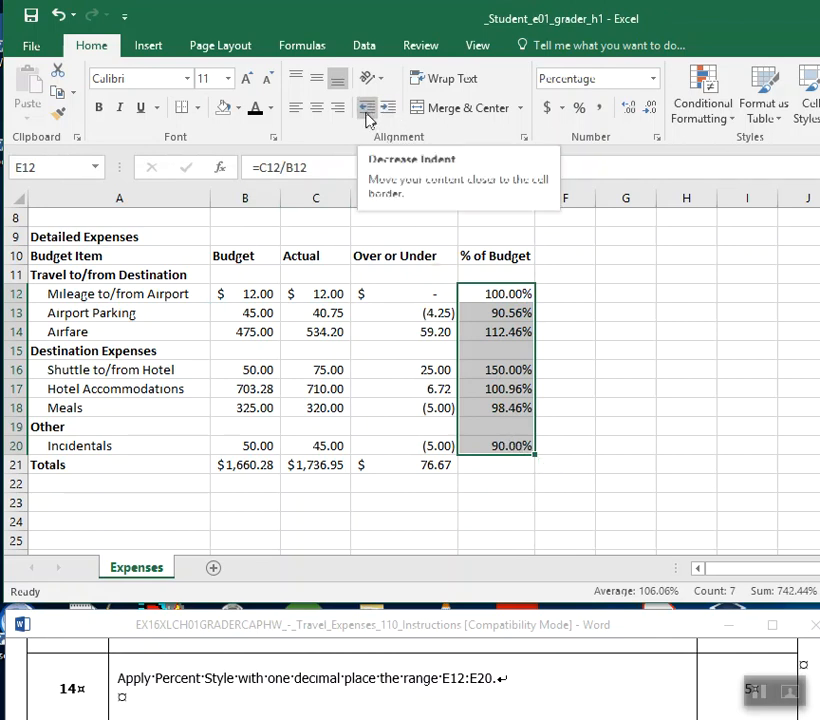
click(660, 112)
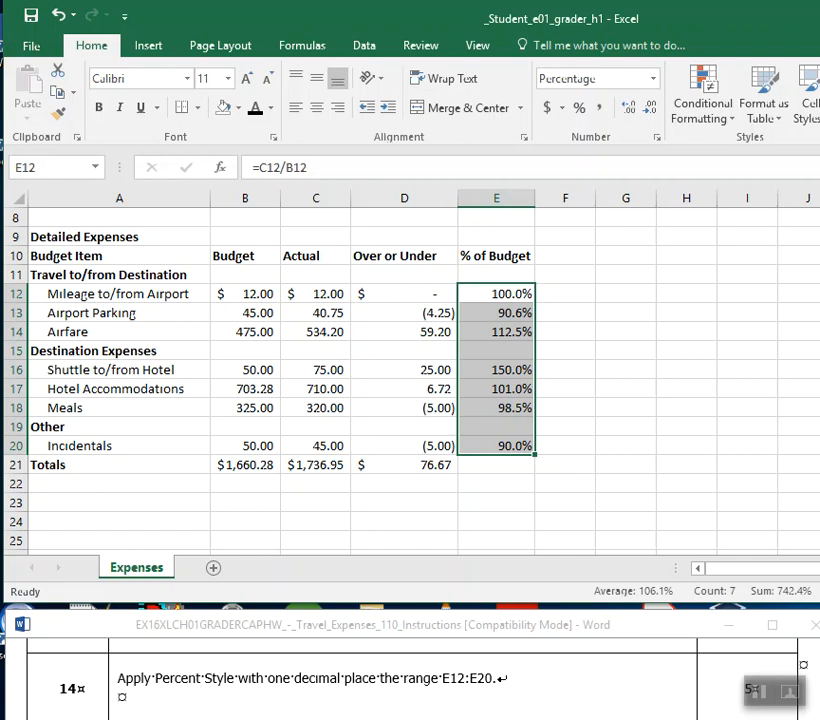
Consult step 15 in the Word instructions, switch to Excel, and apply Comma Style and underlining to B20:E20.
click(658, 700)
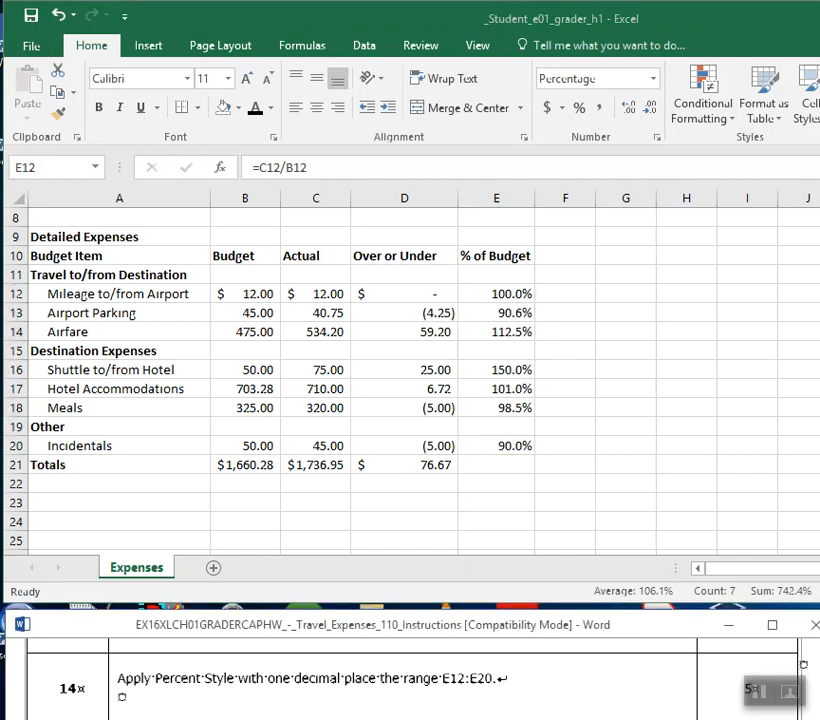
scroll(658, 700, down, 1)
scroll(658, 700, down, 1)
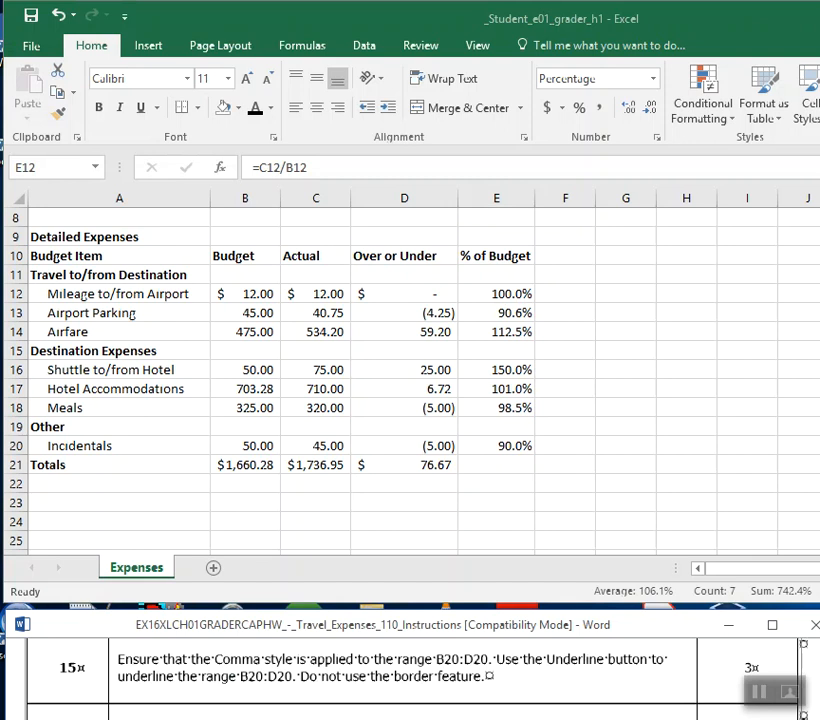
click(316, 470)
click(253, 447)
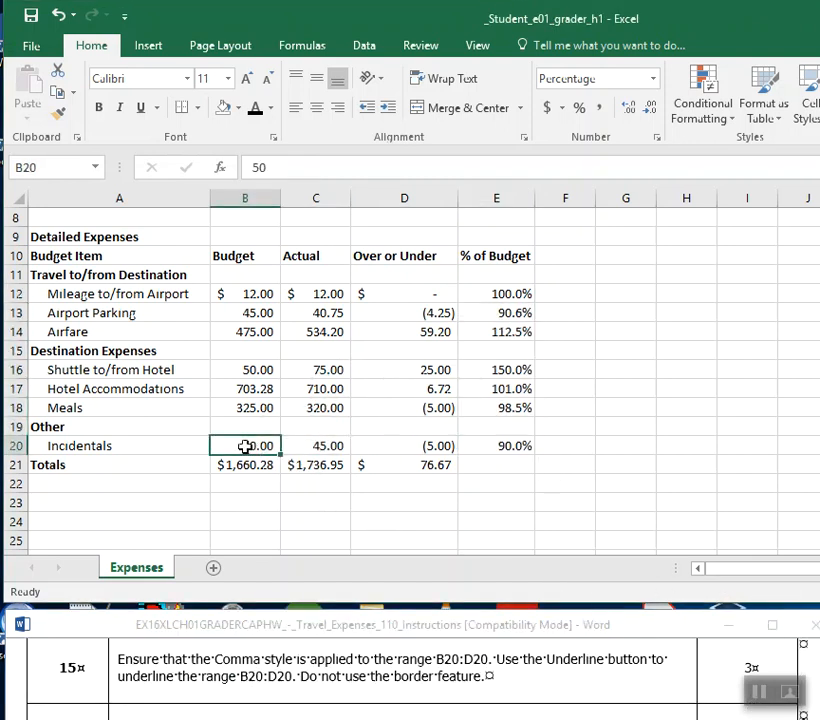
drag(253, 447, 515, 446)
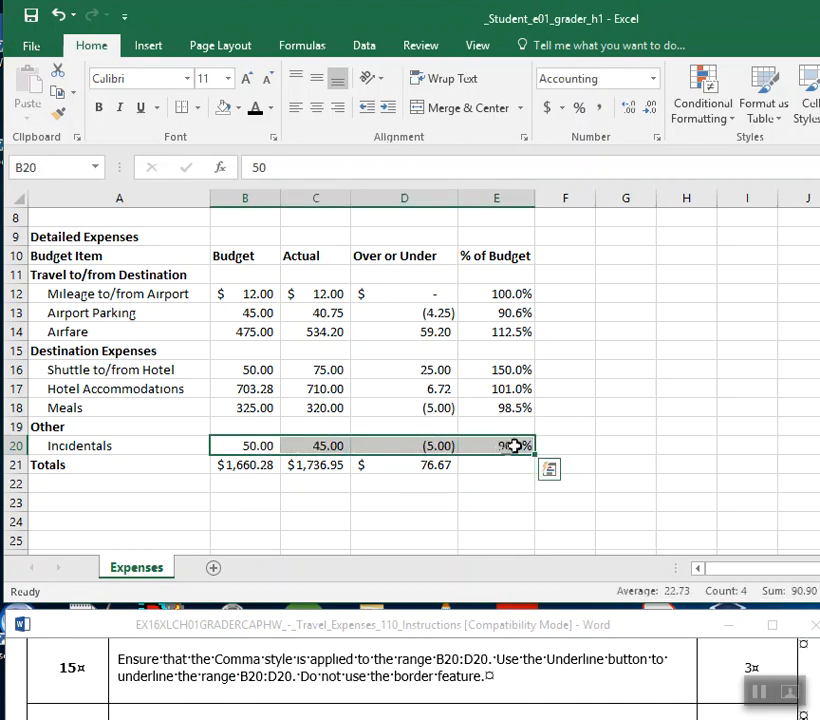
click(602, 108)
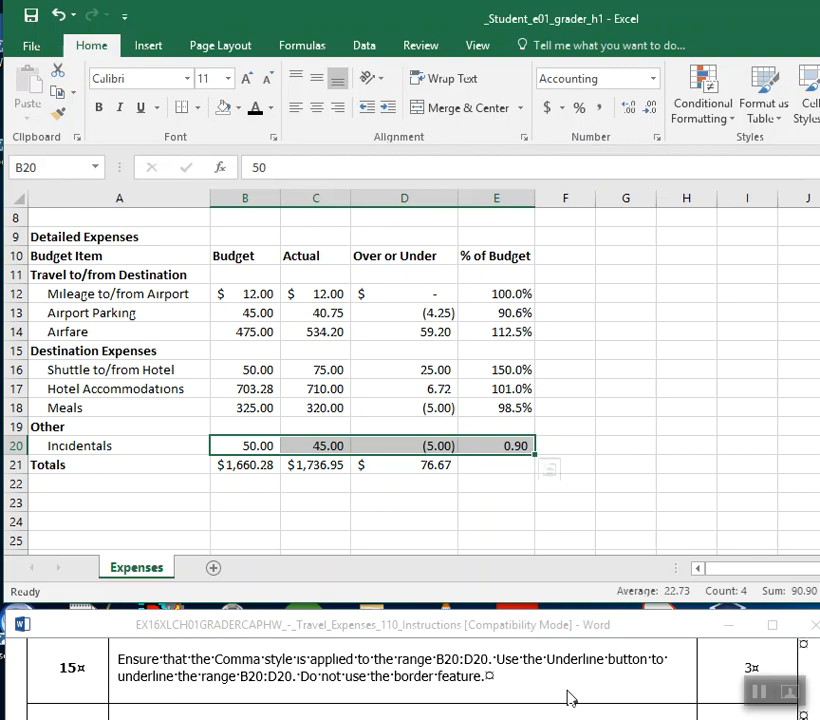
key(ctrl+u)
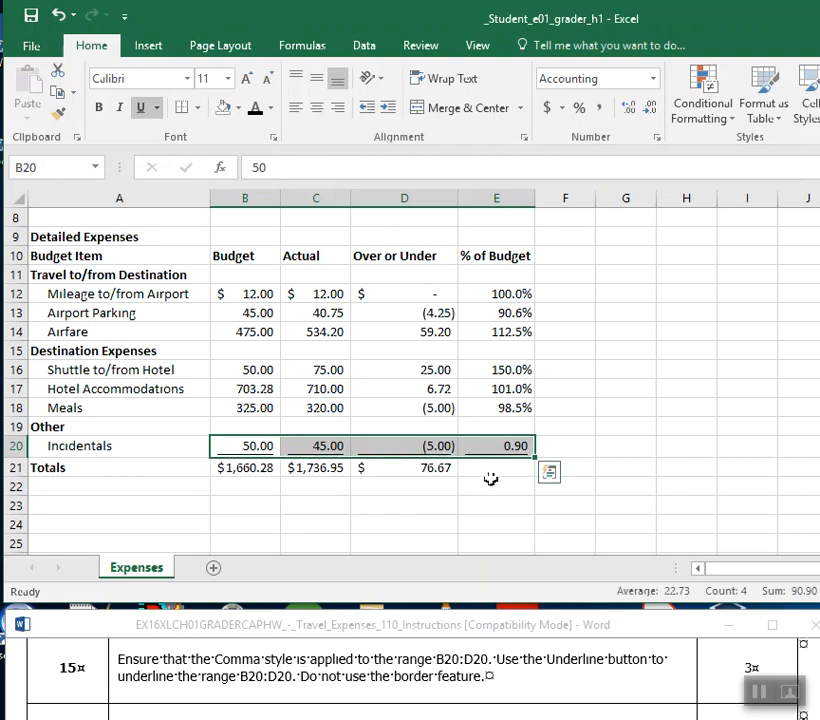
Switch to Word, bold the sentence "Do not use the border feature" in step 15, and save the Excel workbook.
click(198, 108)
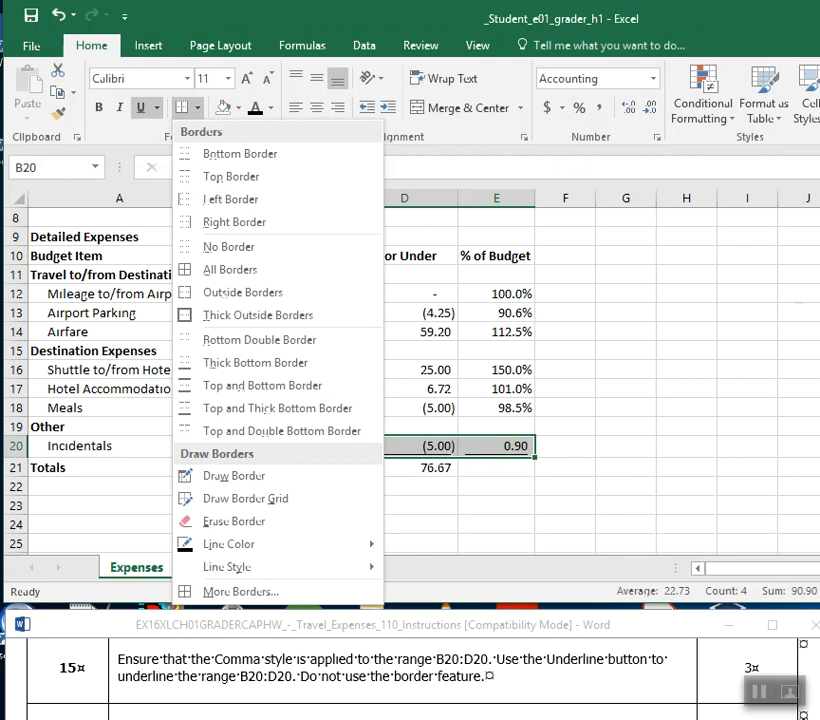
click(320, 695)
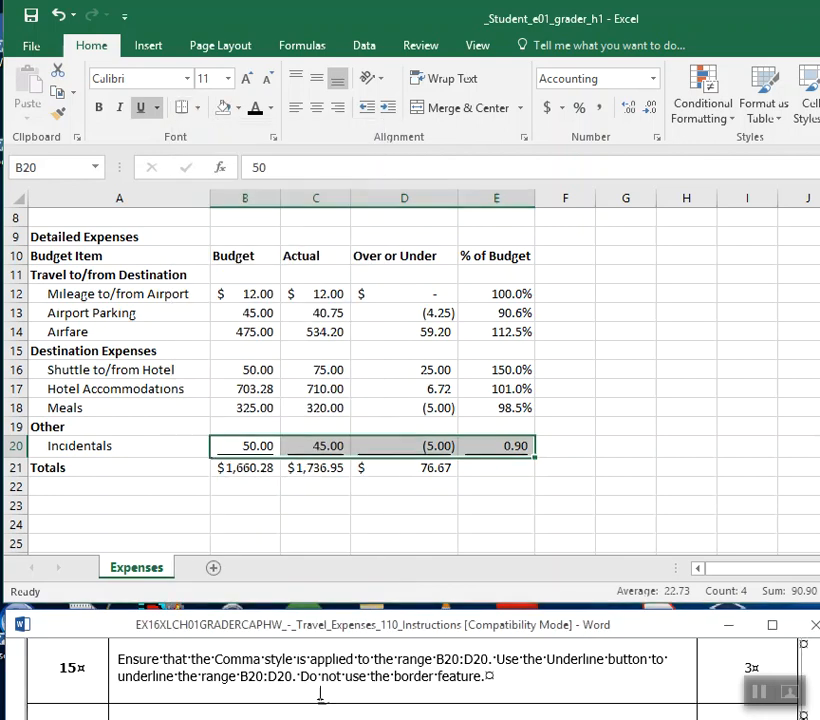
drag(293, 677, 483, 691)
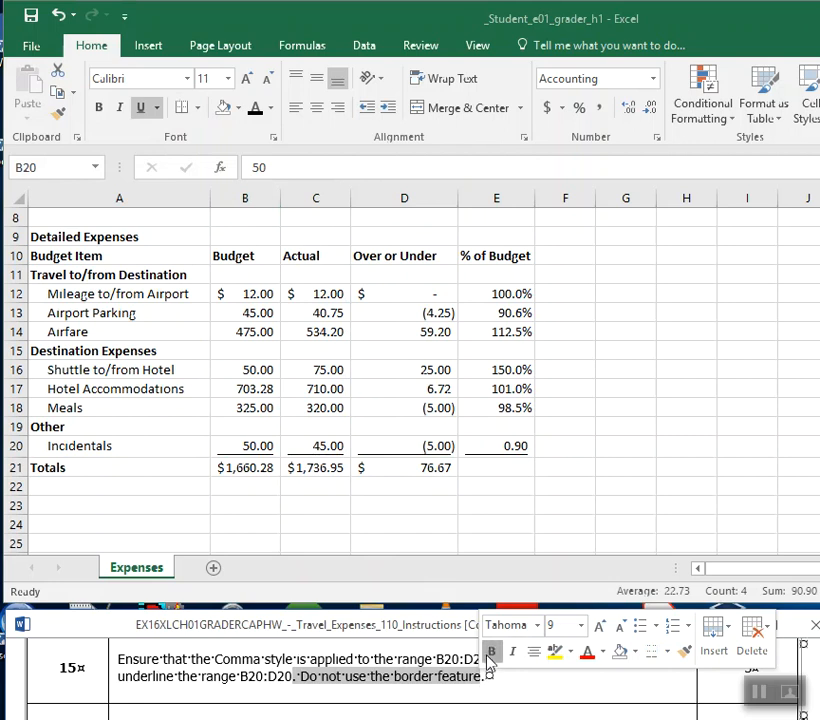
click(491, 651)
click(33, 18)
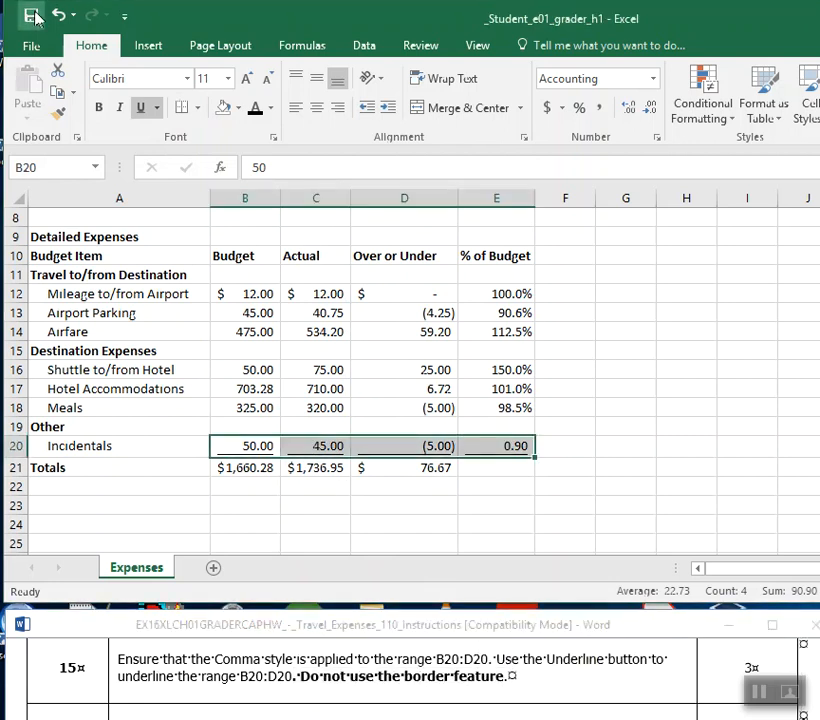
Switch to the Word instructions and bold the cell reference D21 in step 16.
click(469, 691)
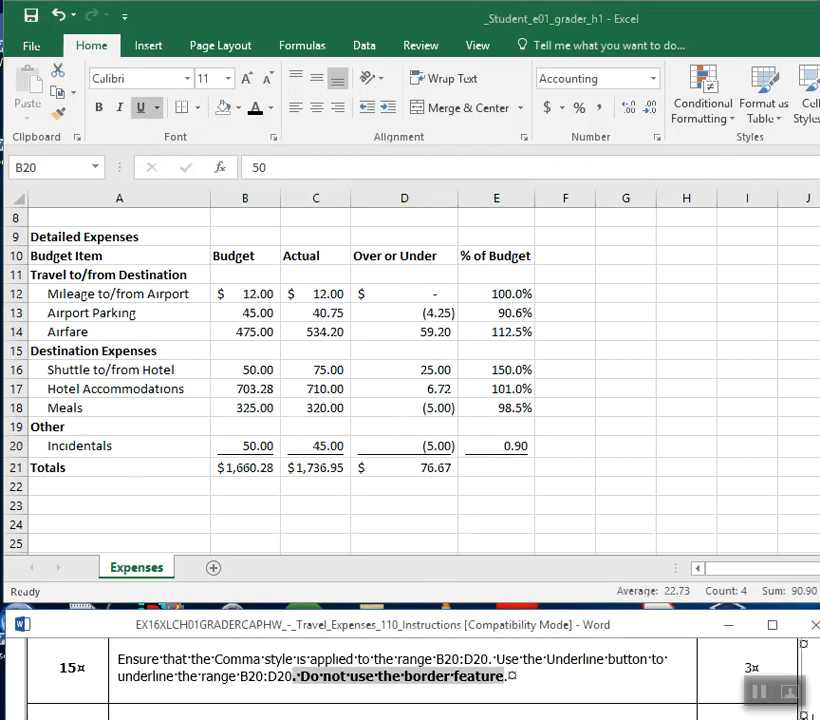
scroll(400, 670, down, 2)
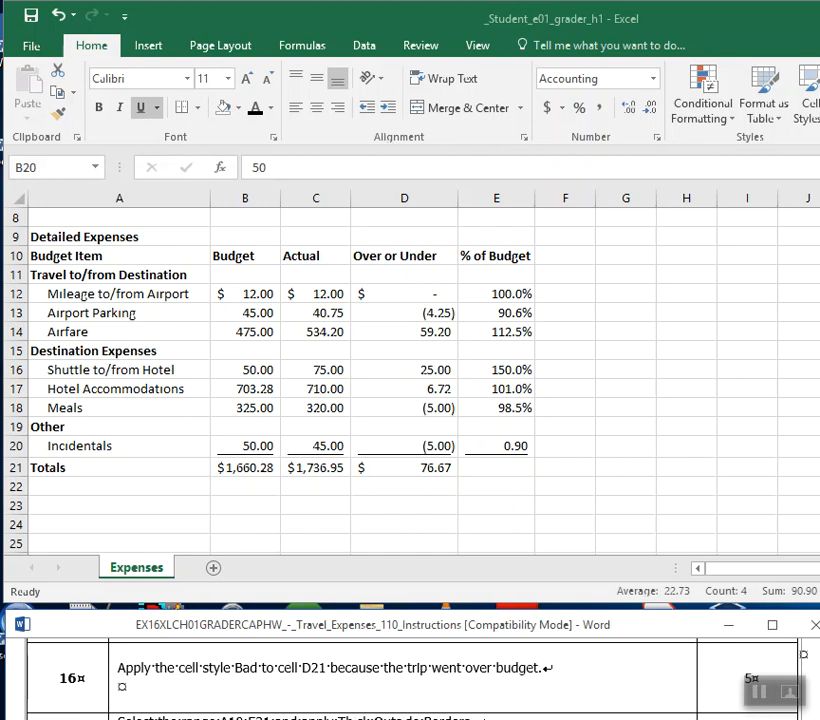
double_click(313, 668)
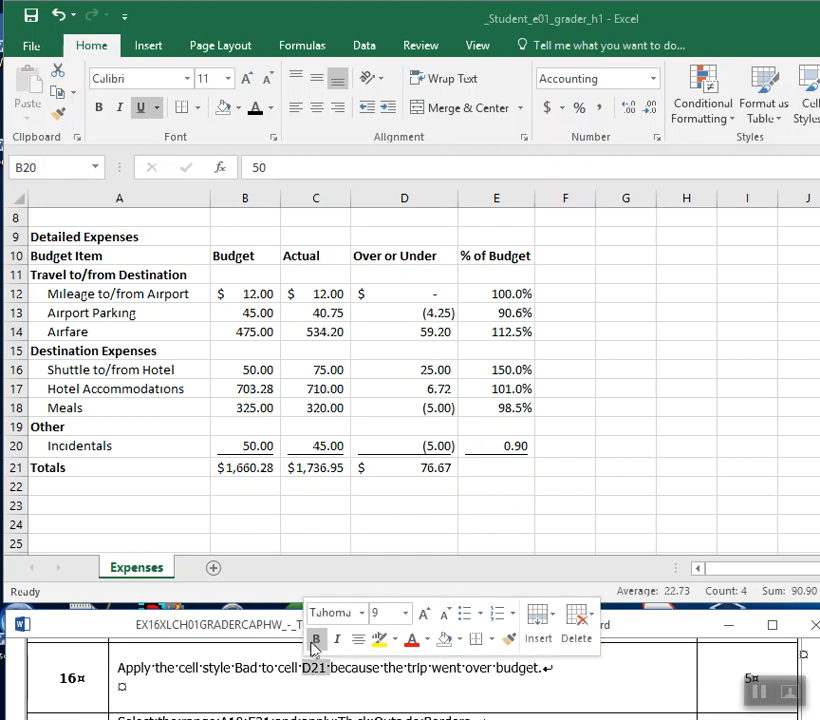
click(316, 638)
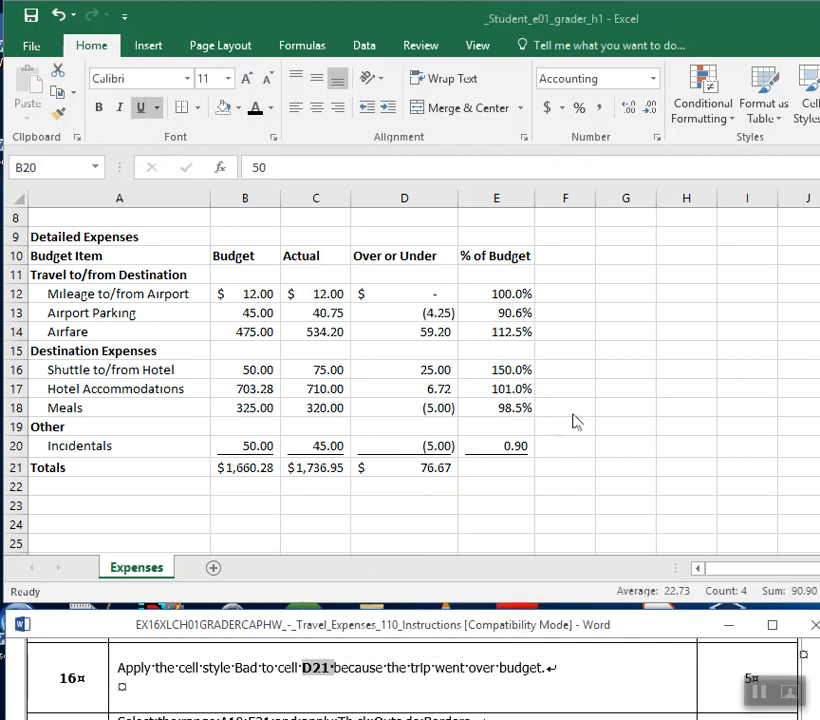
Switch to Excel and apply the Bad cell style to D21, shifting the window sideways to reach the styles and back.
click(421, 468)
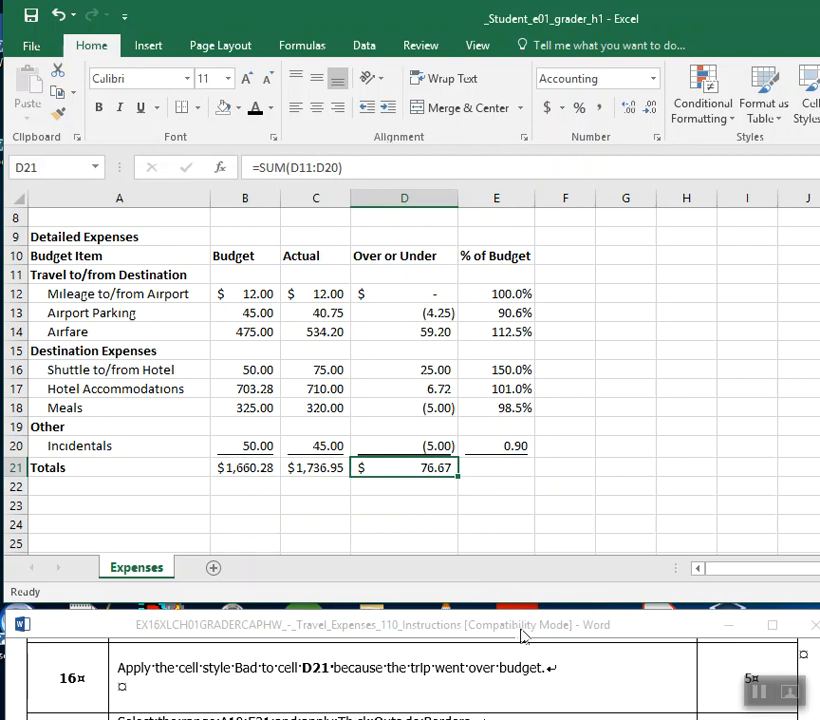
drag(717, 26, 673, 31)
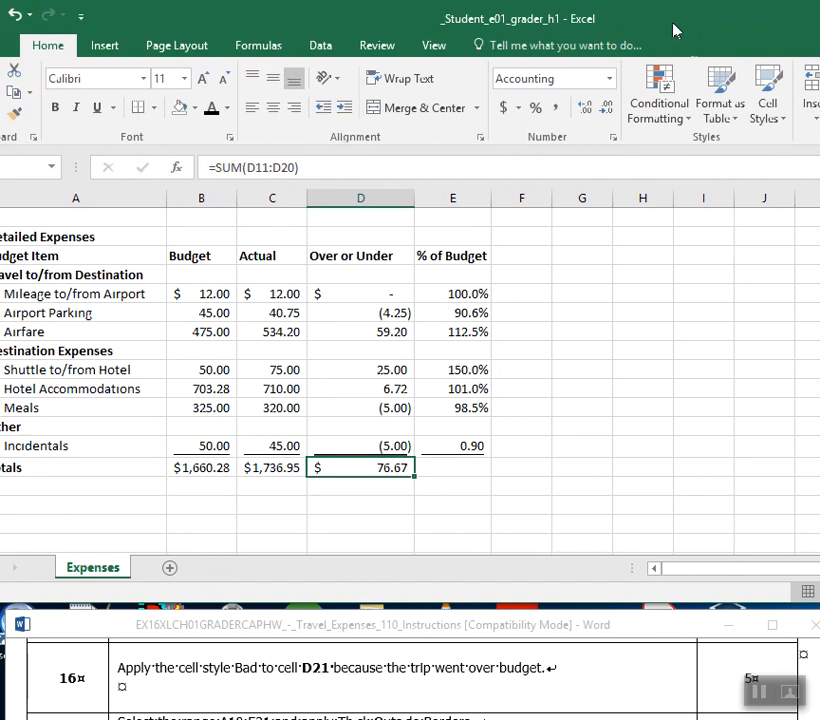
click(767, 108)
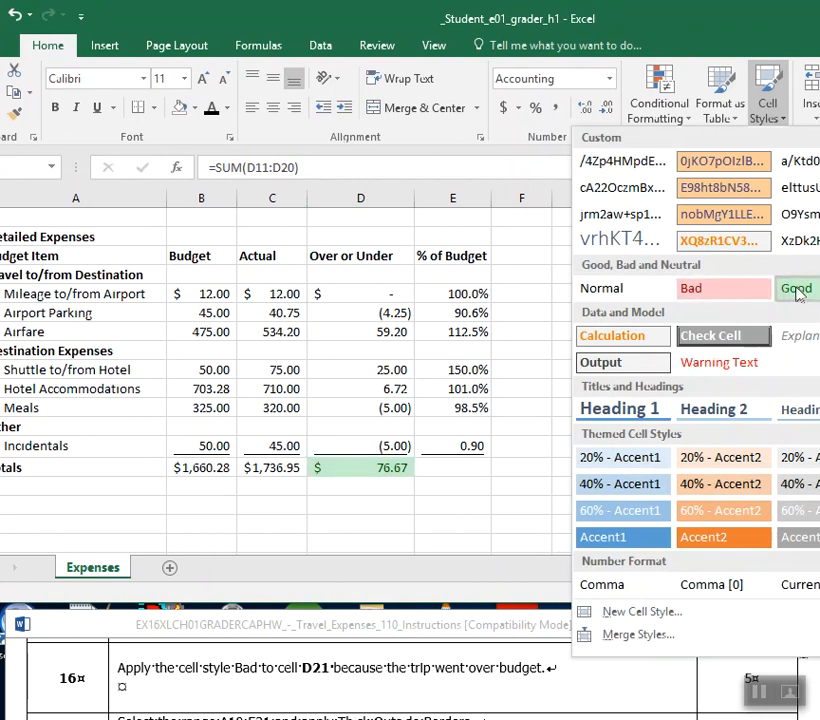
click(744, 298)
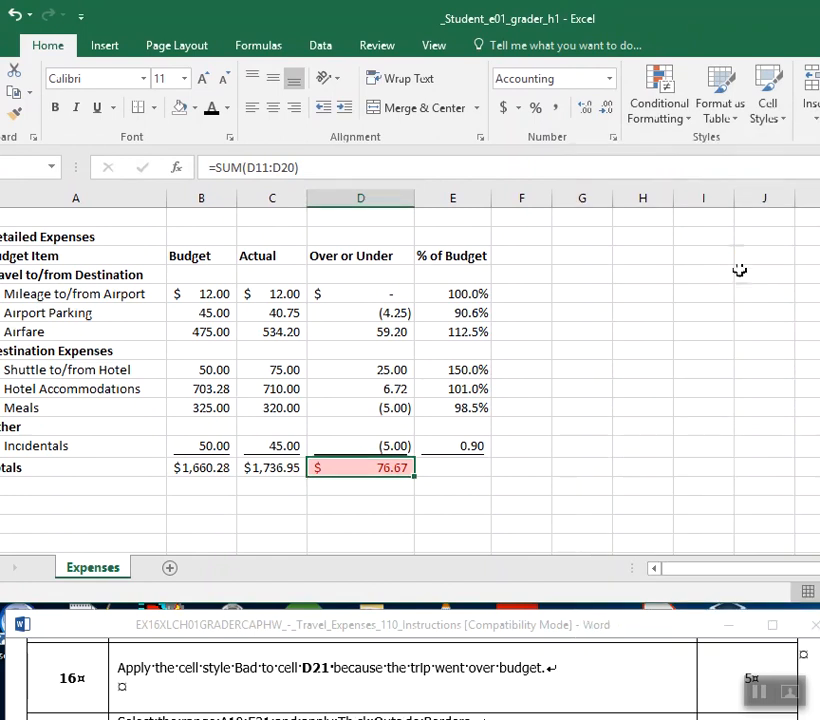
click(775, 118)
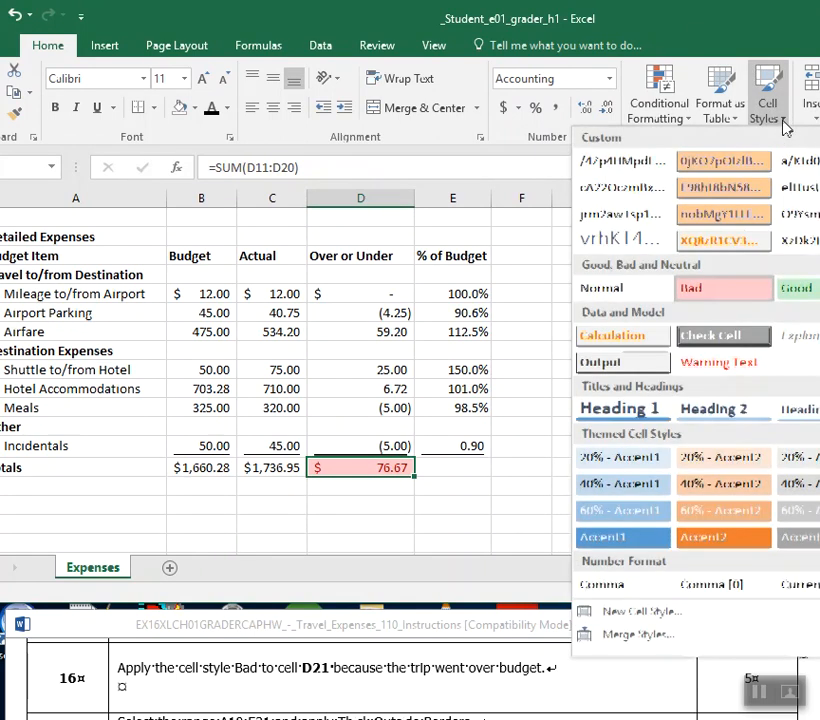
click(728, 294)
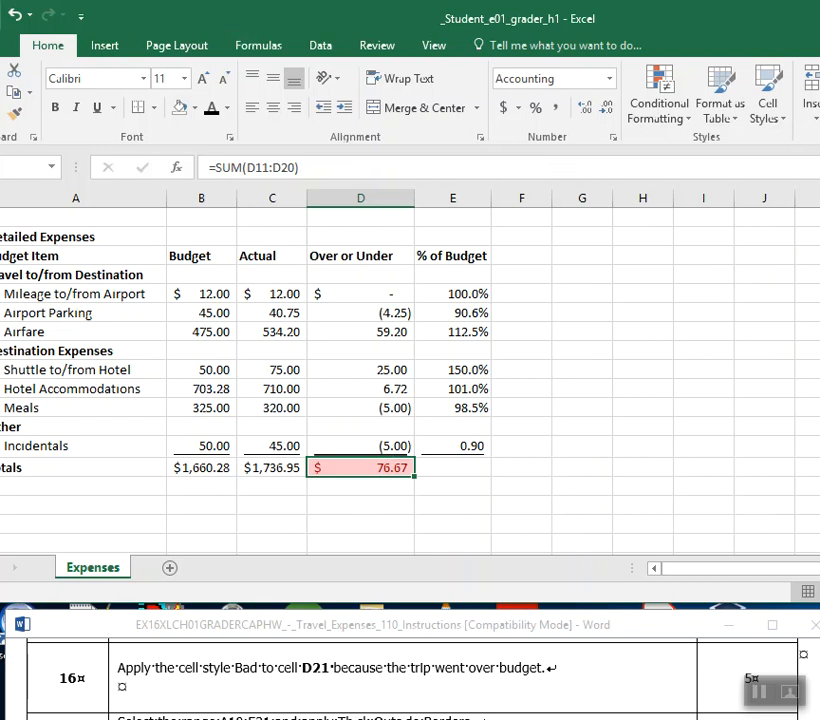
drag(120, 12, 156, 13)
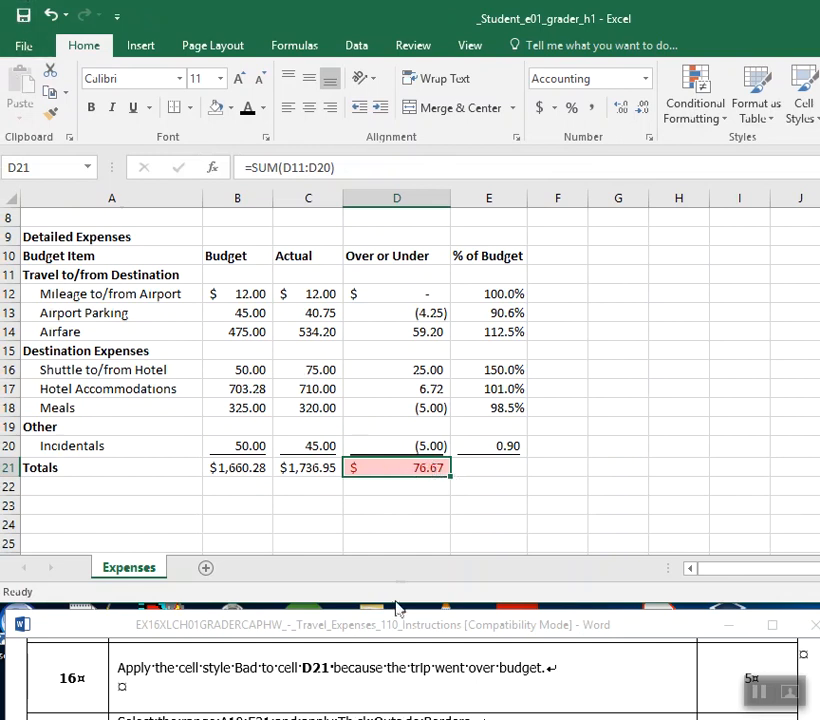
Consult step 17 in the Word instructions, switch to Excel, and apply Thick Outside Borders to the range A10:E21.
click(378, 703)
scroll(377, 700, down, 3)
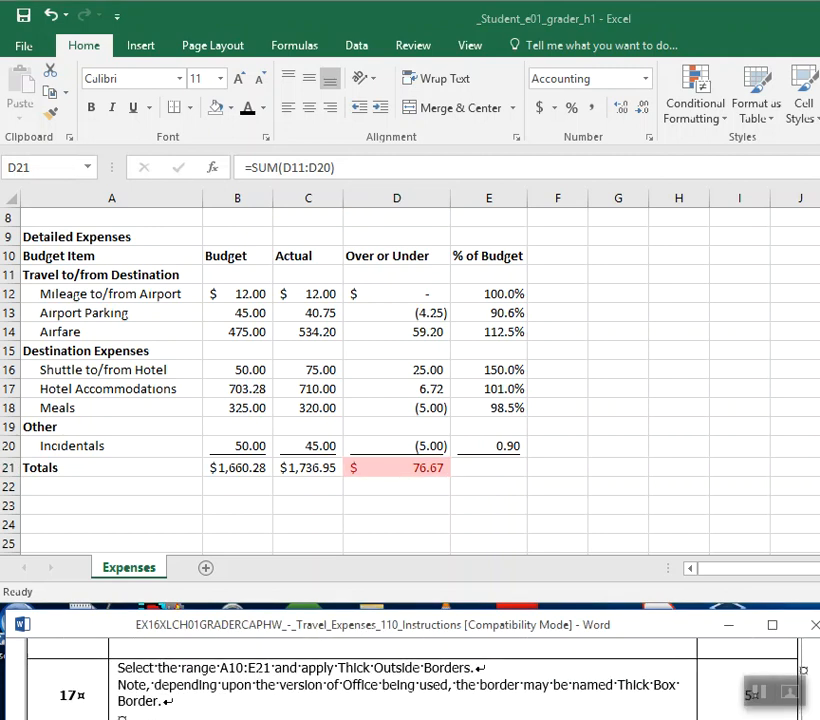
scroll(377, 690, down, 1)
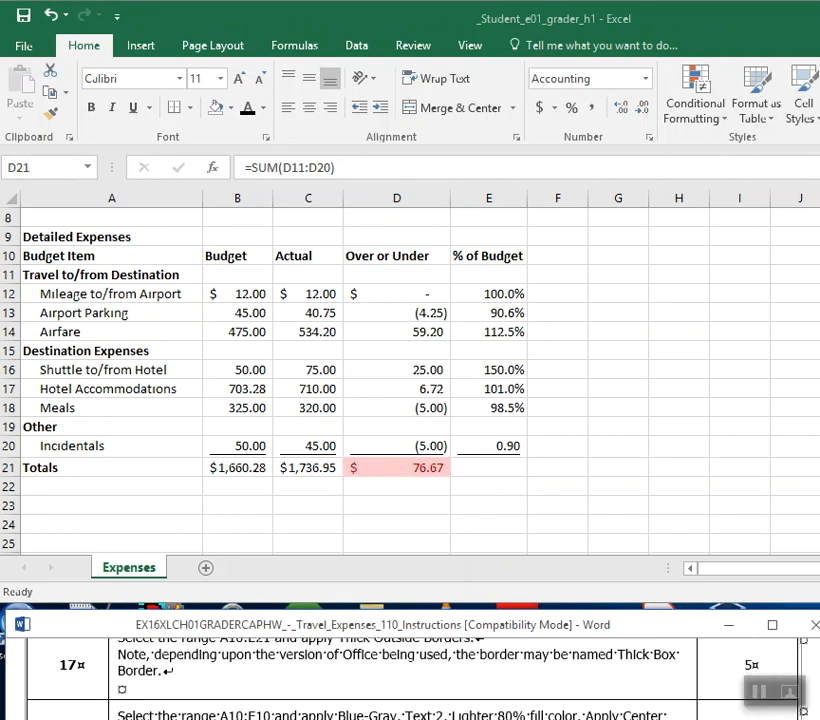
scroll(410, 670, up, 1)
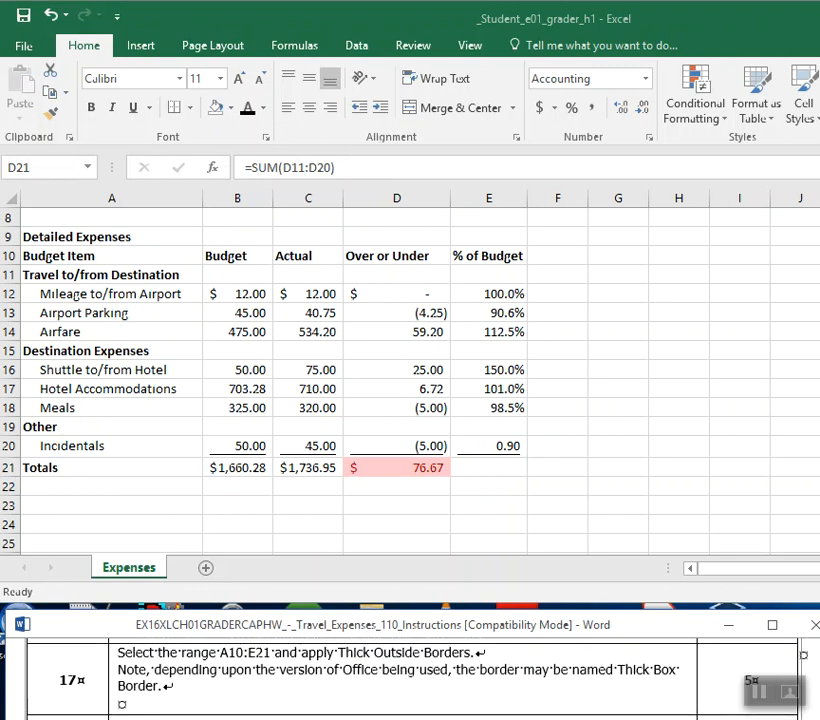
click(615, 443)
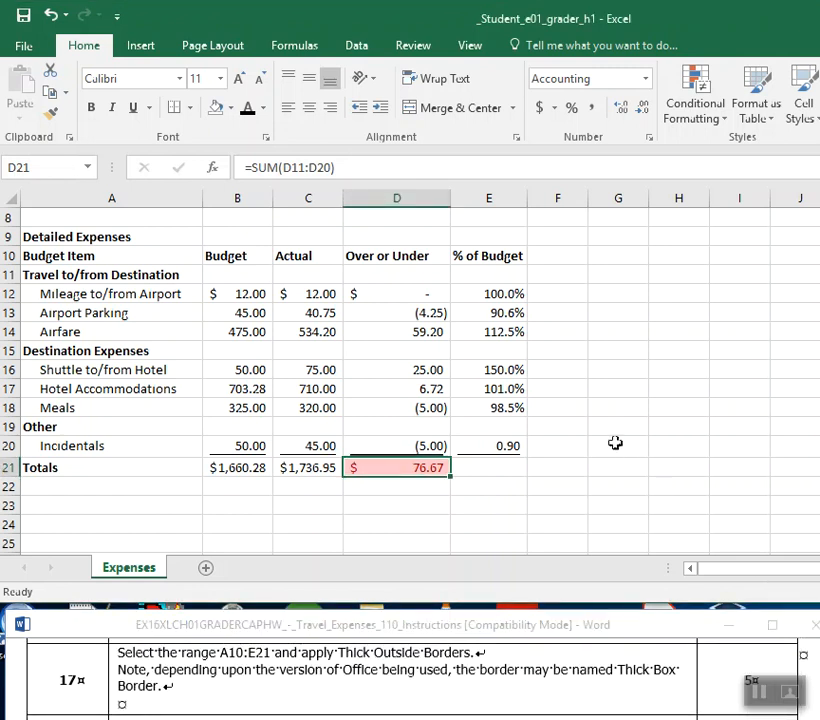
drag(60, 256, 520, 462)
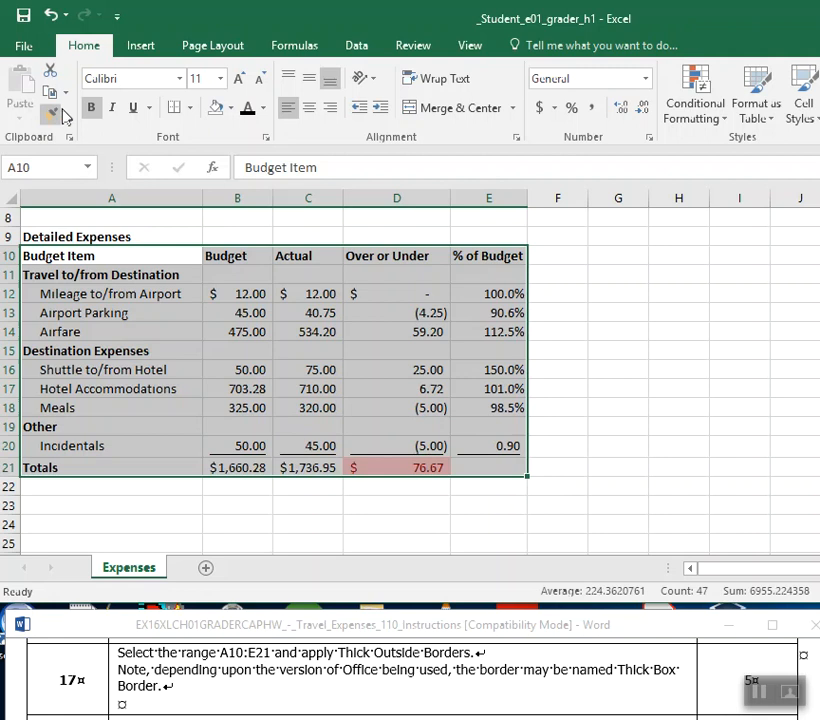
click(191, 110)
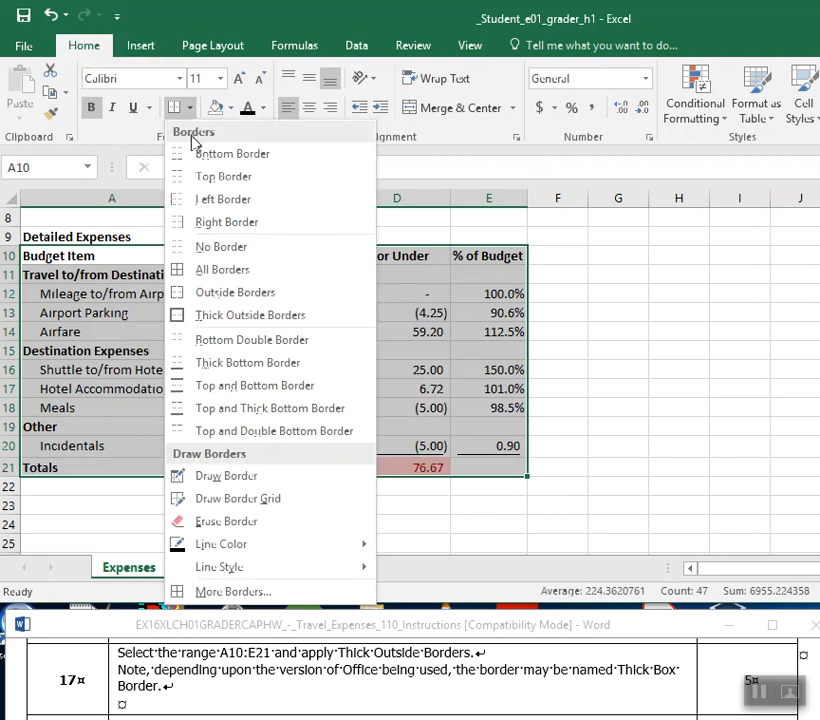
click(231, 318)
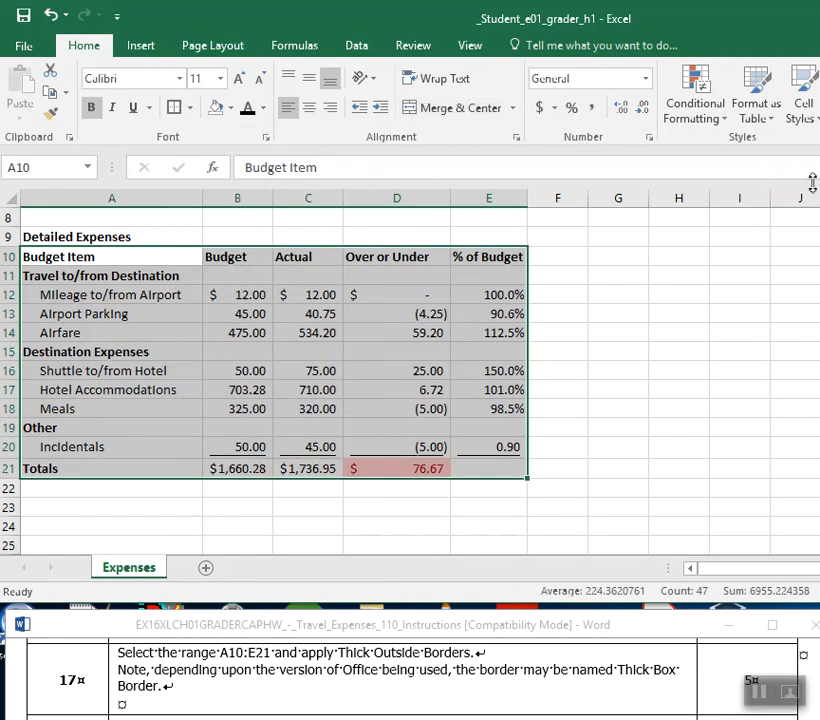
click(653, 328)
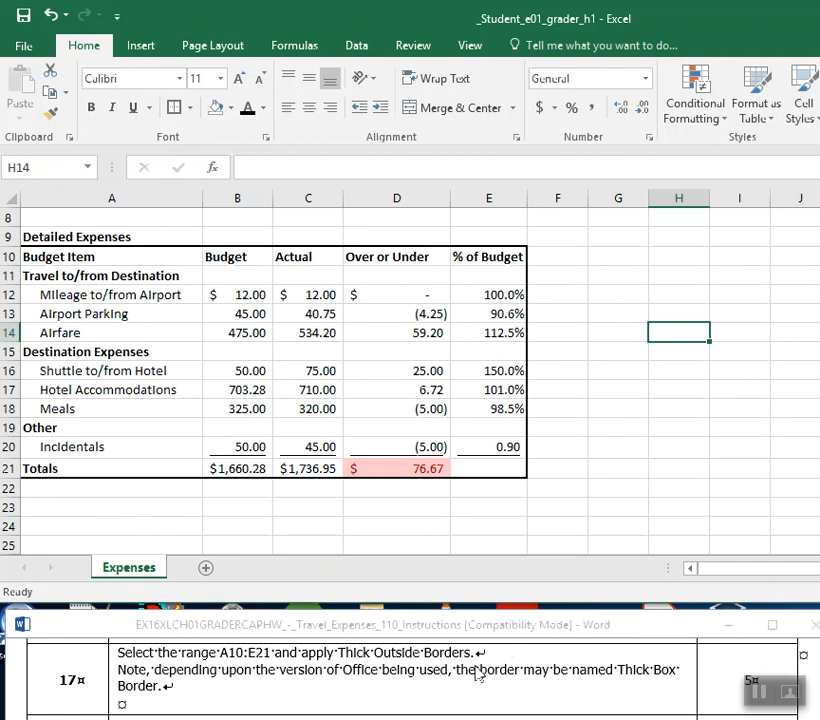
Select A10:E10 in Excel, and make "Blue-Gray, Text 2, Lighter 80%" bold and red in step 18 of the Word instructions.
scroll(476, 668, down, 2)
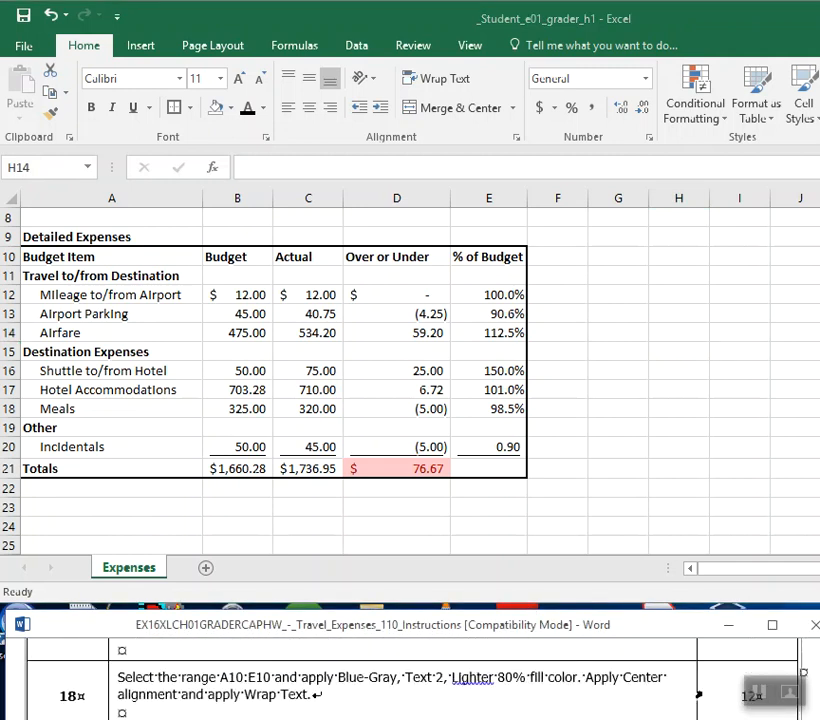
scroll(410, 668, down, 1)
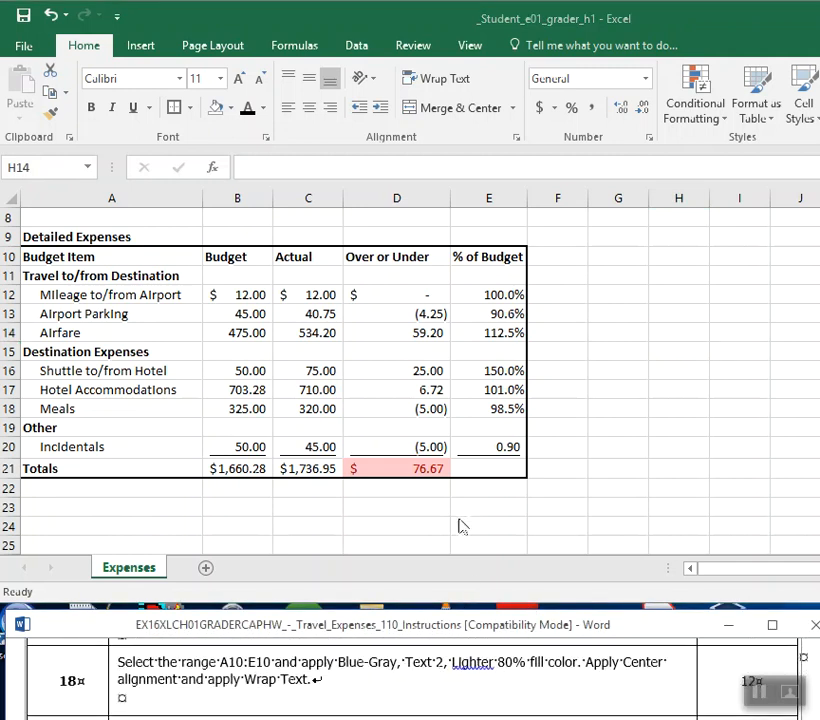
click(29, 256)
drag(29, 256, 487, 256)
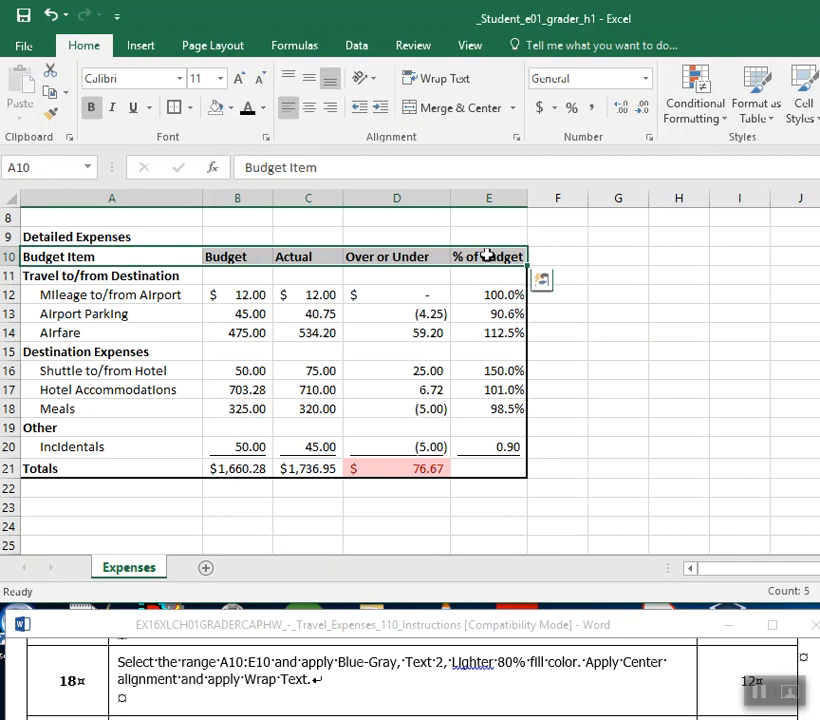
click(359, 662)
drag(339, 664, 529, 665)
click(540, 631)
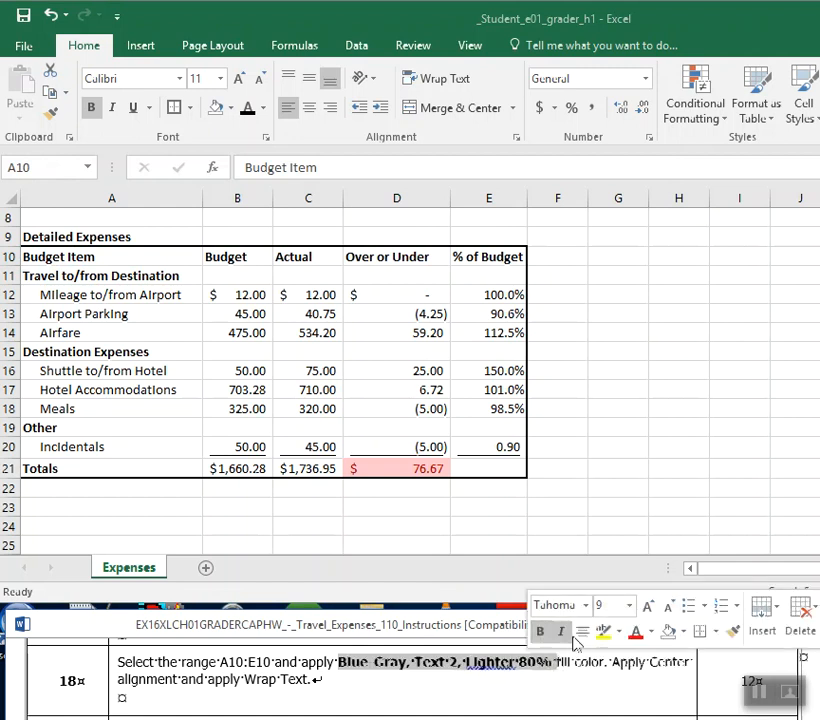
click(630, 635)
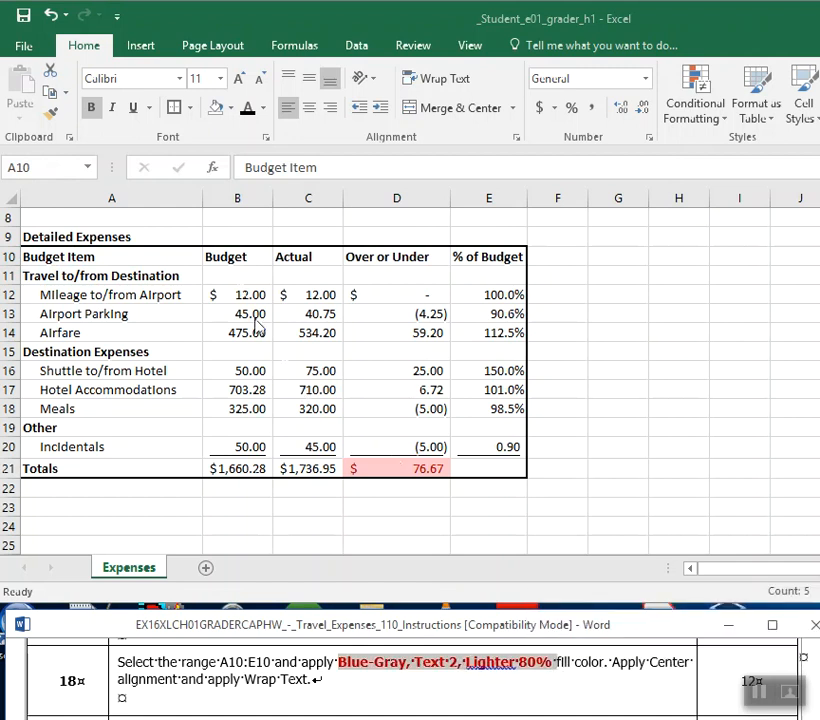
Switch to Excel and apply the Blue-Gray, Text 2, Lighter 80% fill color to the range A10:E10, keeping the font black.
click(168, 203)
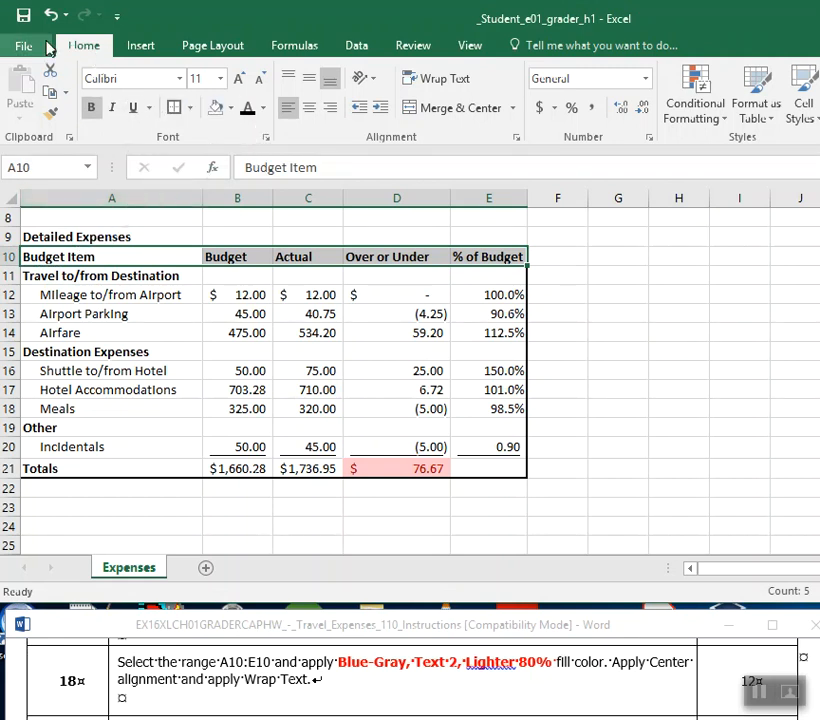
click(264, 110)
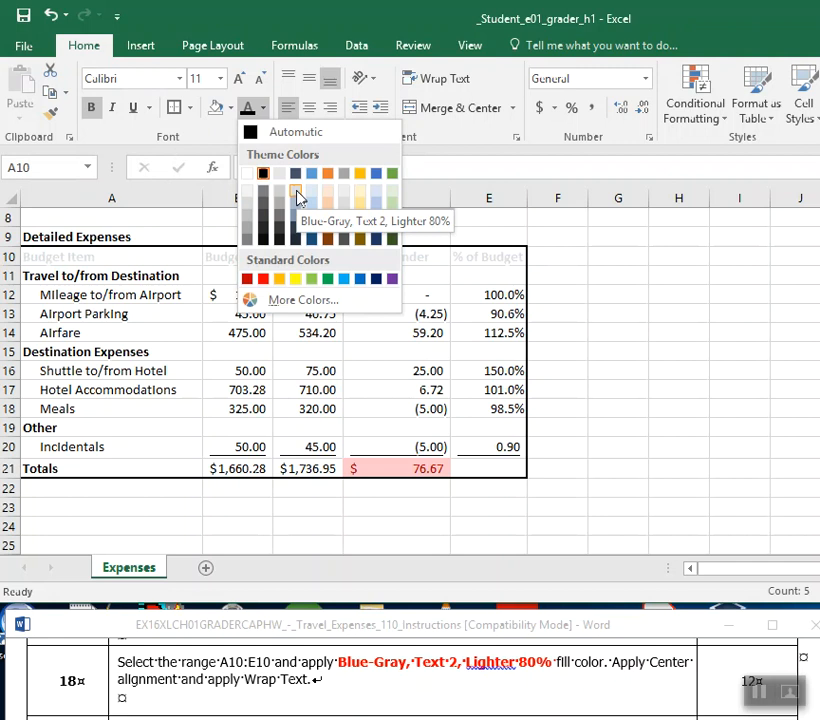
click(230, 108)
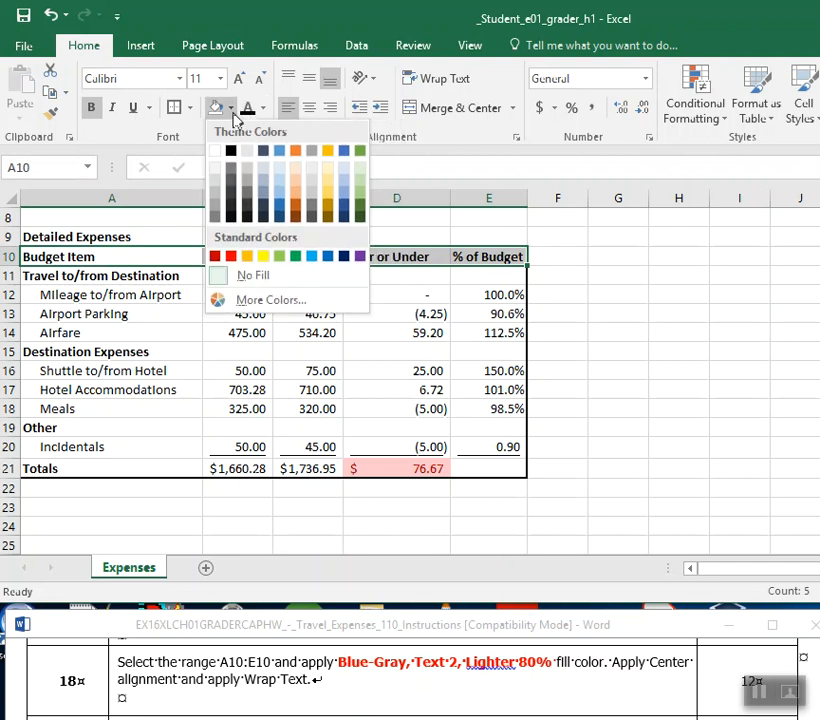
click(264, 175)
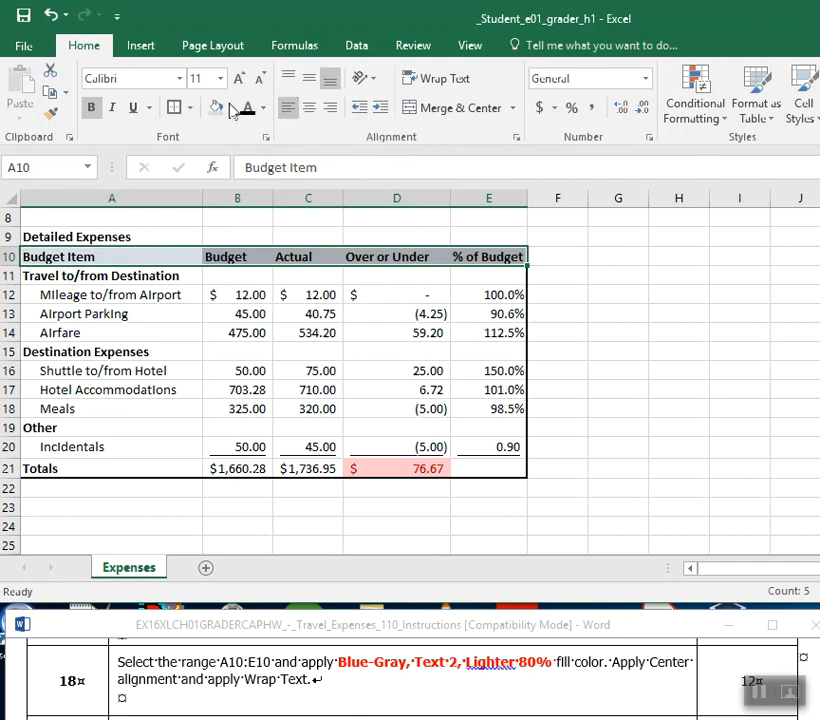
click(260, 109)
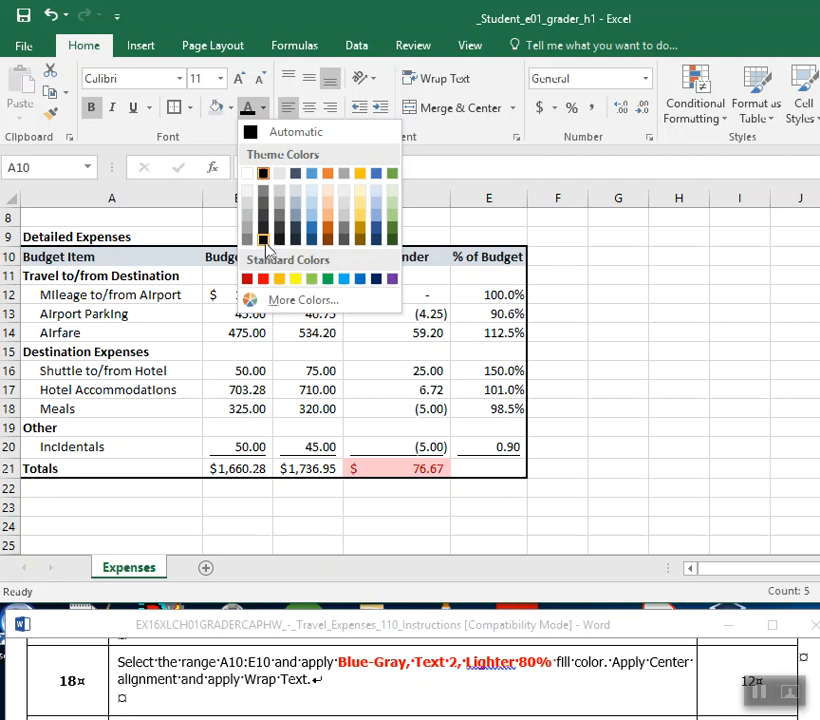
click(263, 174)
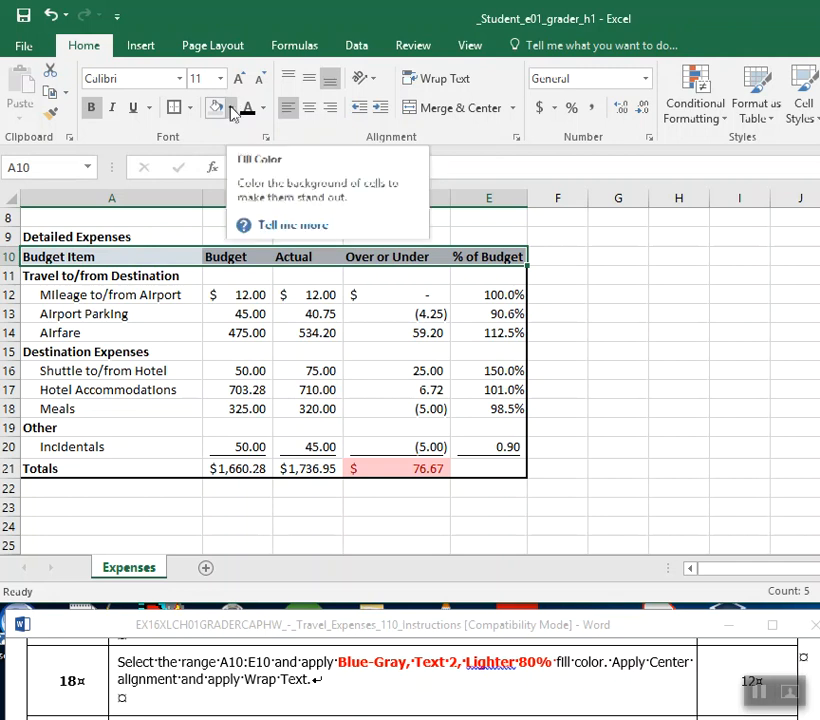
Apply Center alignment and Wrap Text to the header range A10:E10.
drag(188, 260, 490, 258)
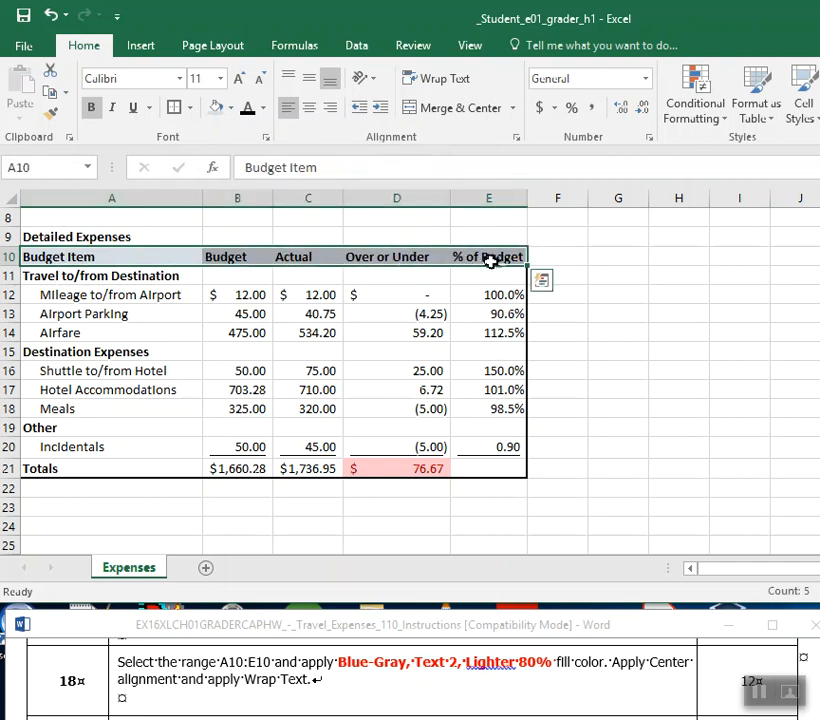
click(309, 116)
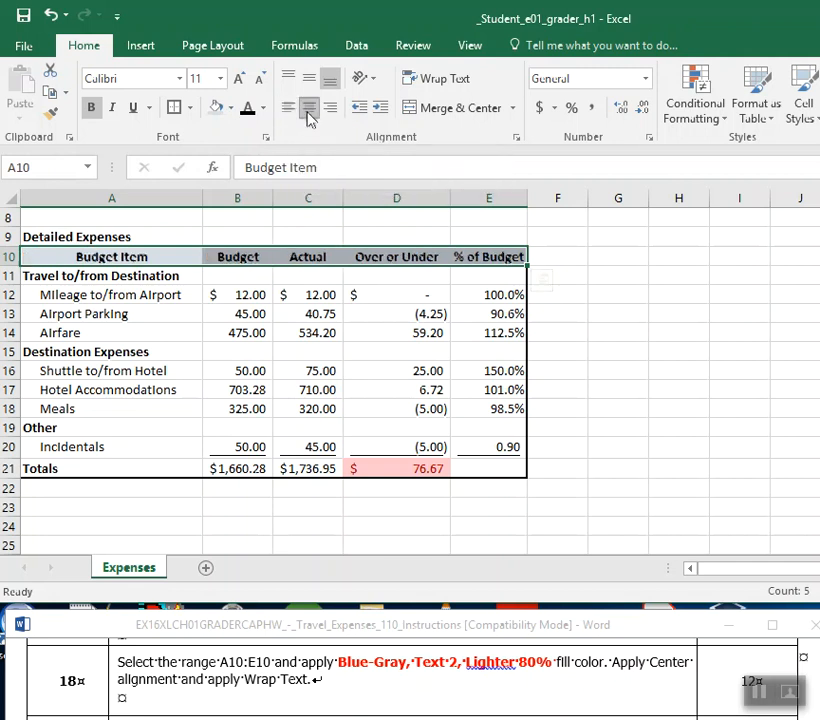
click(459, 84)
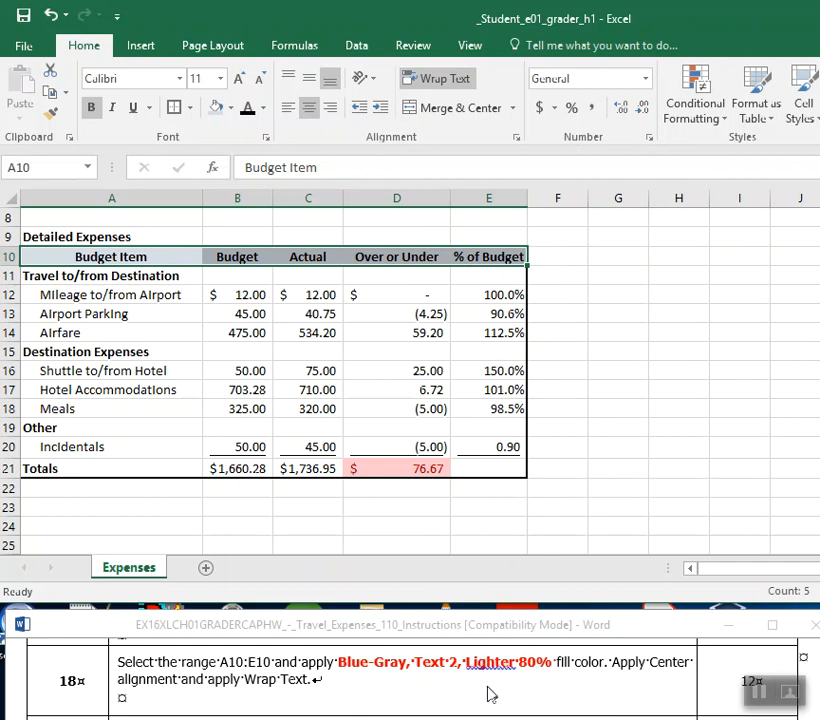
Switch to step 19 of the Word instructions and bold the phrases "a 1.5-inch top margin" and "the data horizontally".
scroll(491, 690, down, 1)
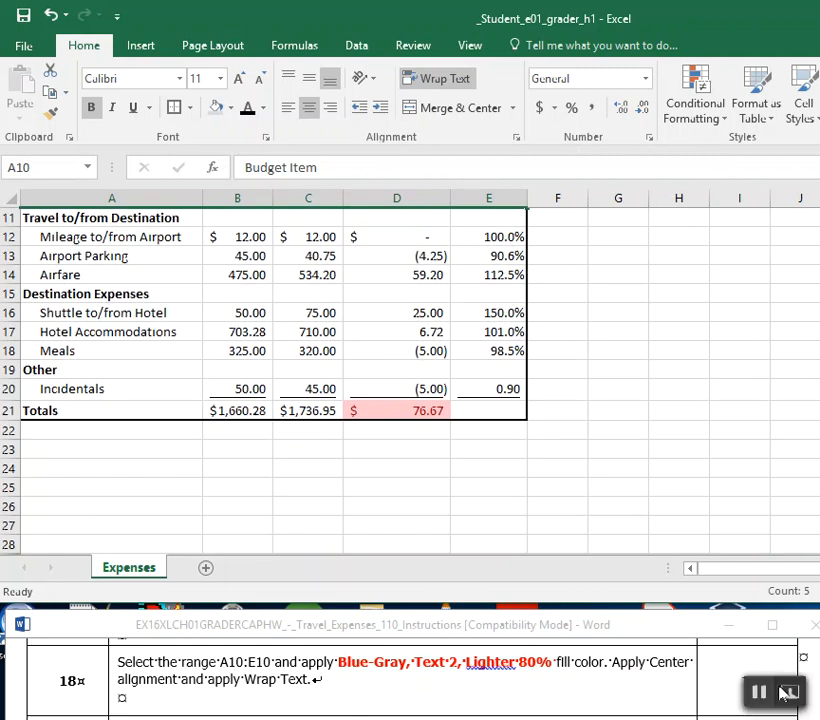
click(818, 690)
scroll(410, 675, down, 1)
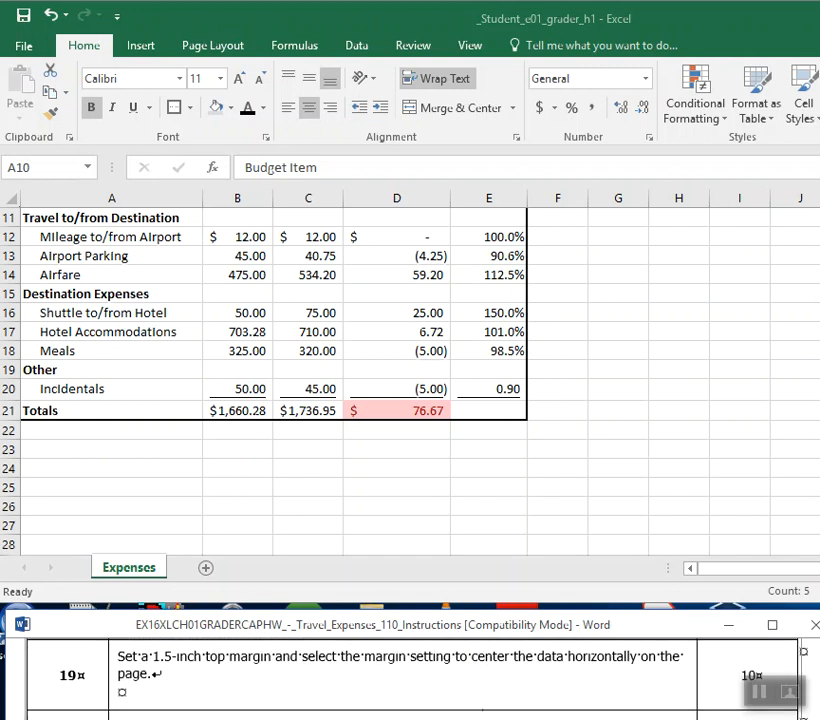
drag(152, 656, 275, 656)
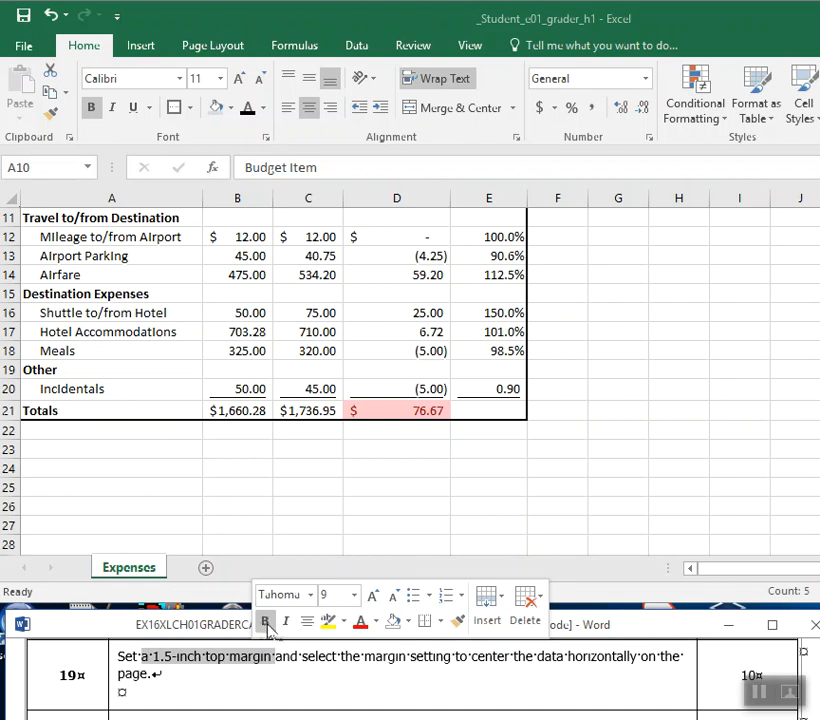
click(265, 621)
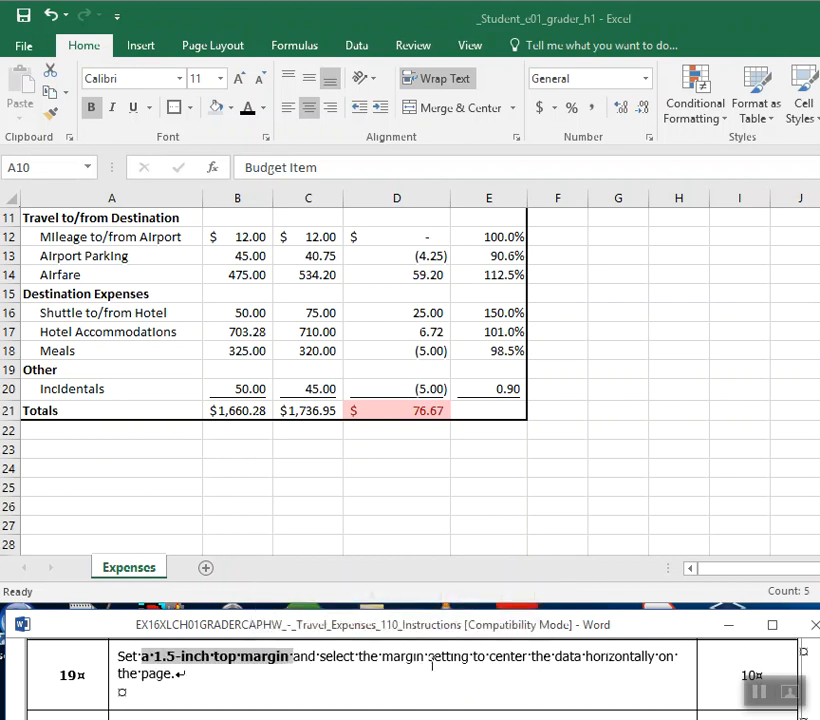
drag(549, 663, 639, 662)
click(648, 630)
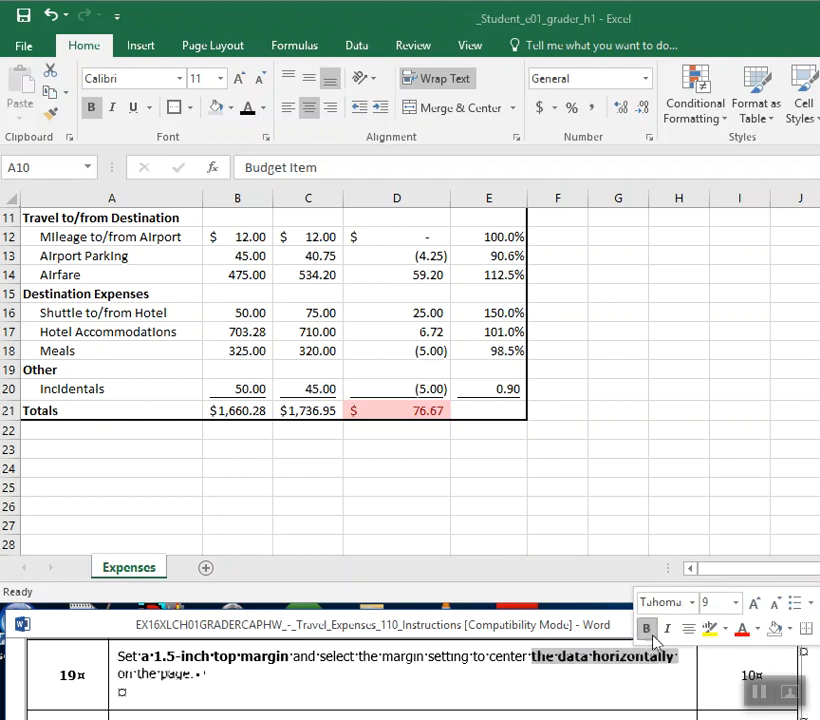
Switch to Excel, set the worksheet's top margin to 1.5 inches and center the data horizontally on the page.
click(229, 46)
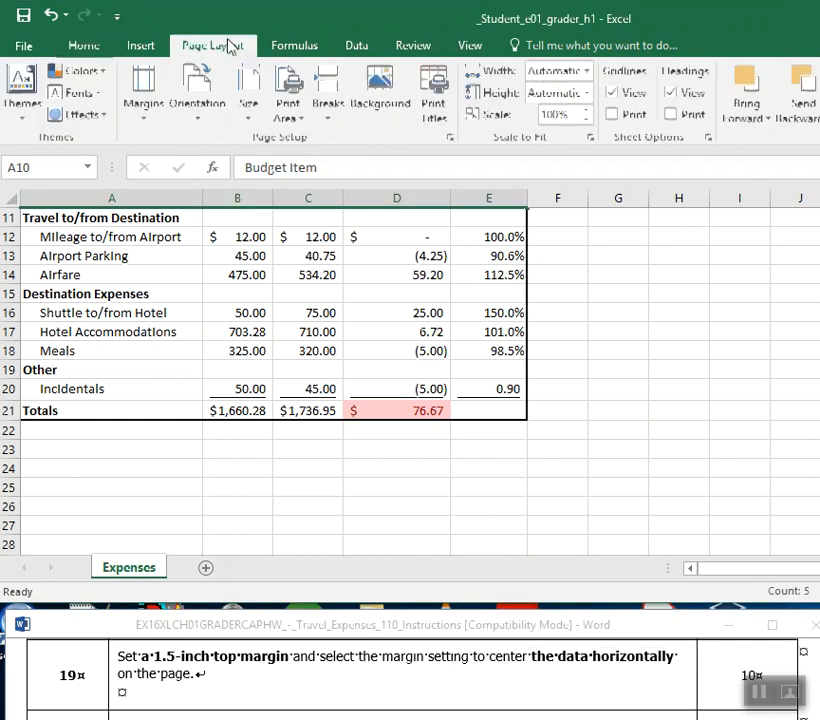
click(135, 118)
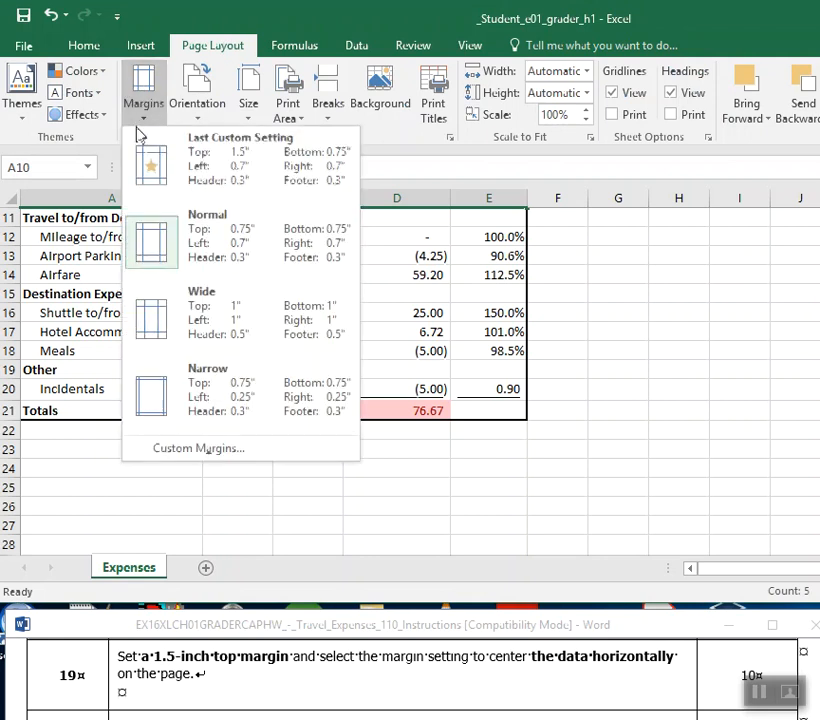
click(211, 450)
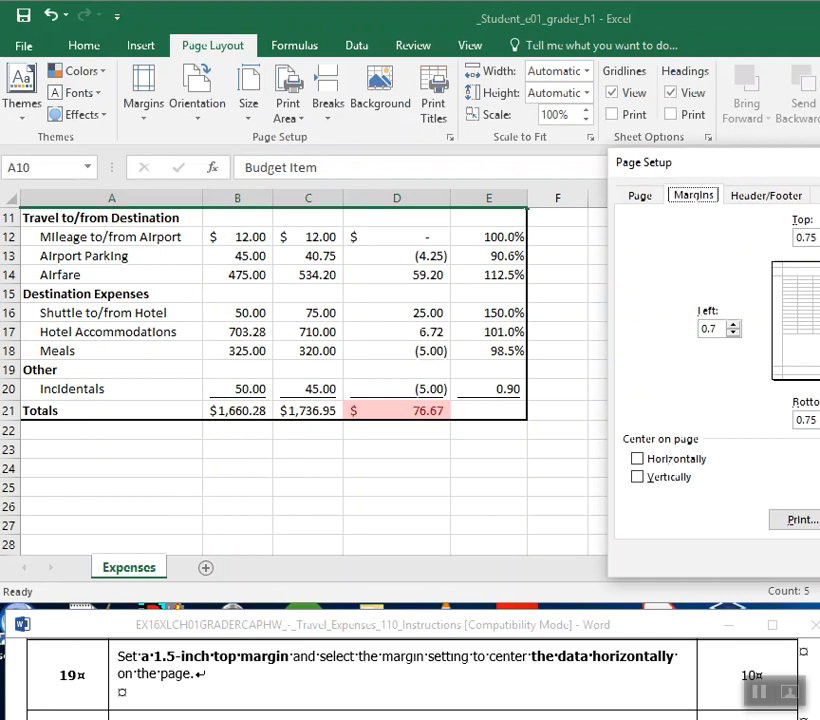
drag(816, 166, 400, 131)
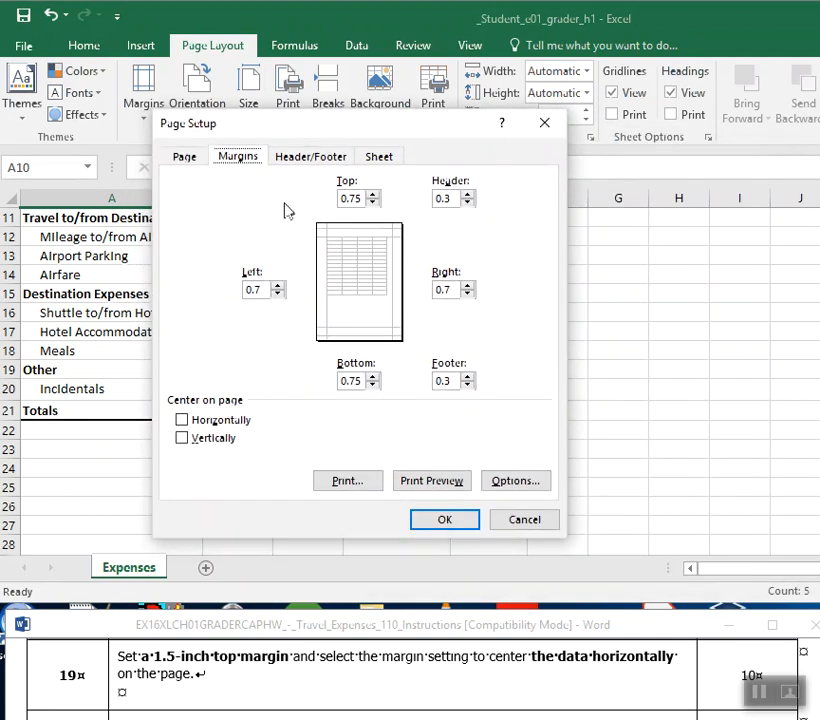
double_click(343, 199)
text(1)
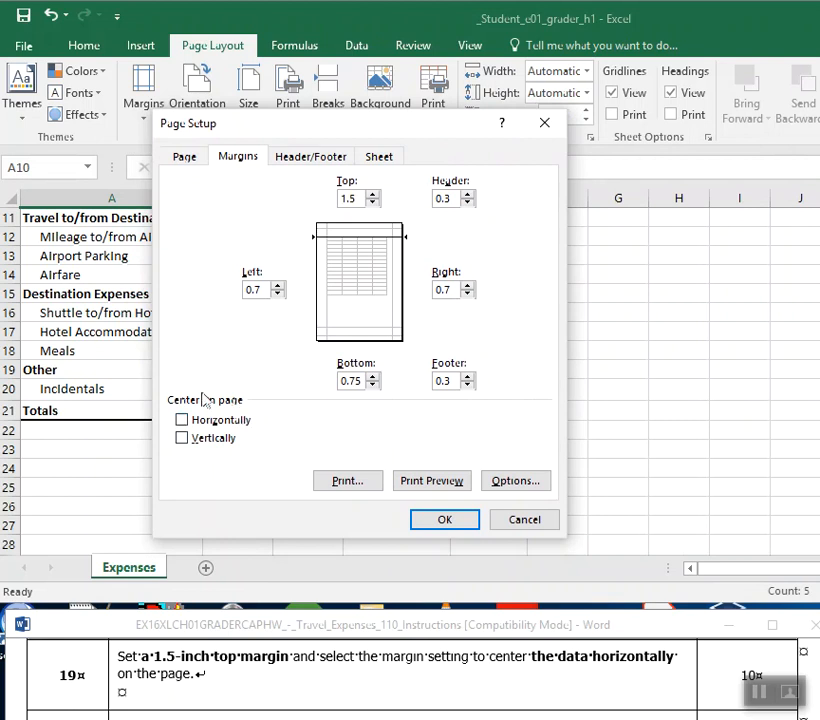
click(182, 421)
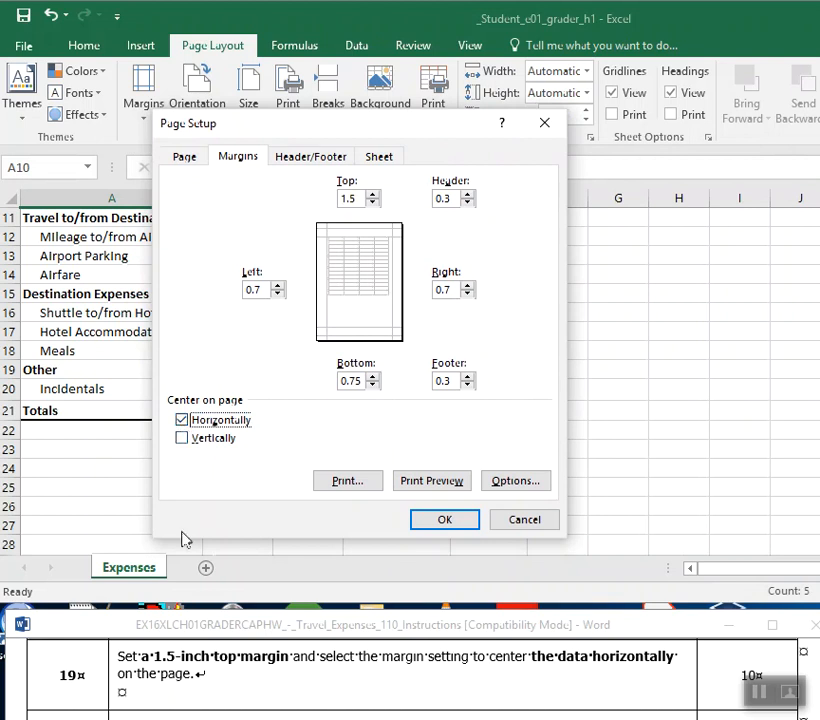
click(430, 530)
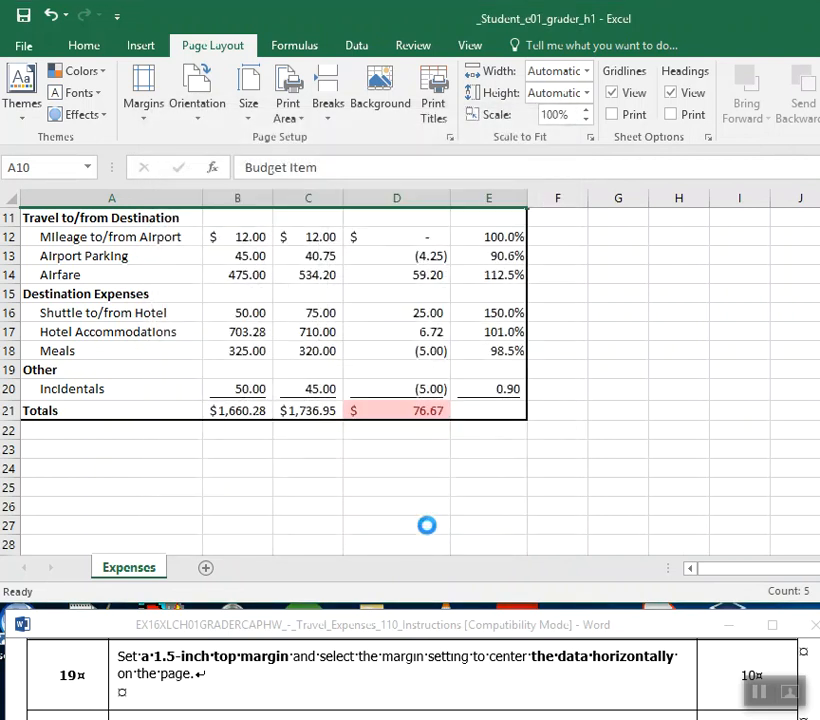
Check the Expenses sheet's page layout in the print preview, shifting the window to see the whole page, and return to the worksheet.
click(24, 45)
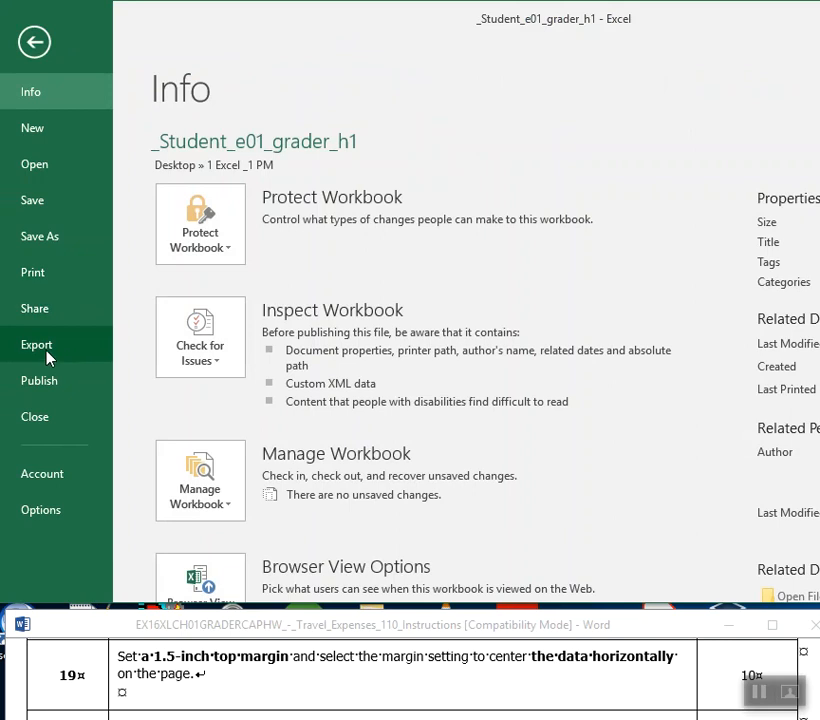
click(55, 274)
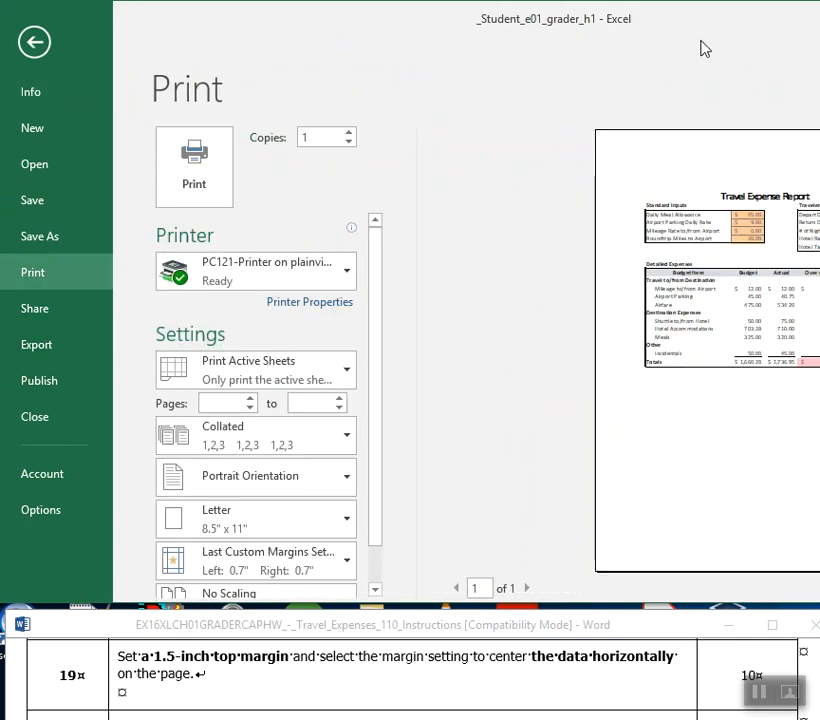
drag(690, 28, 425, 36)
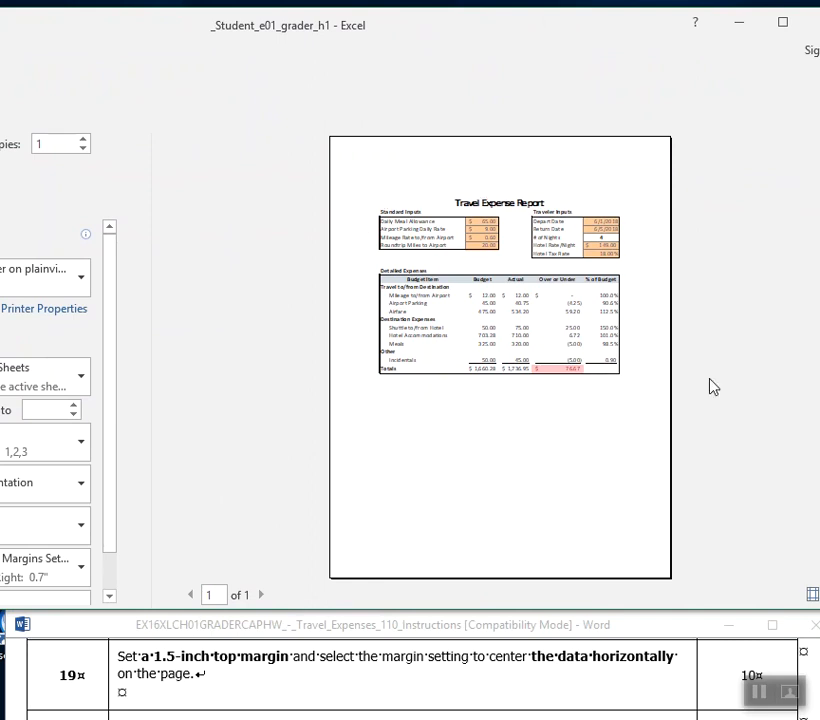
drag(335, 33, 611, 27)
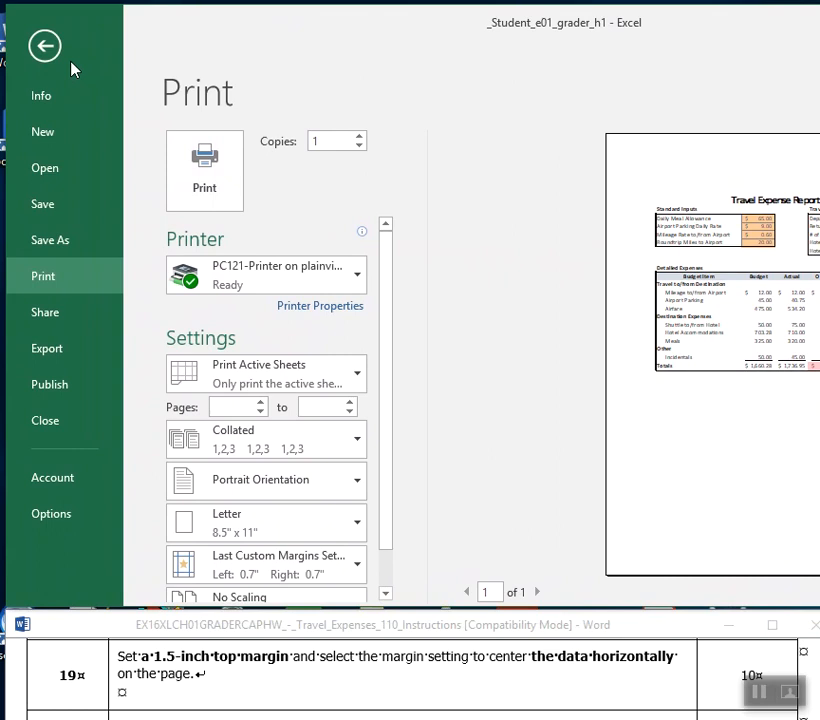
click(40, 48)
Switch to step 20 of the Word instructions and highlight the text "Exploring Series" in yellow.
click(600, 688)
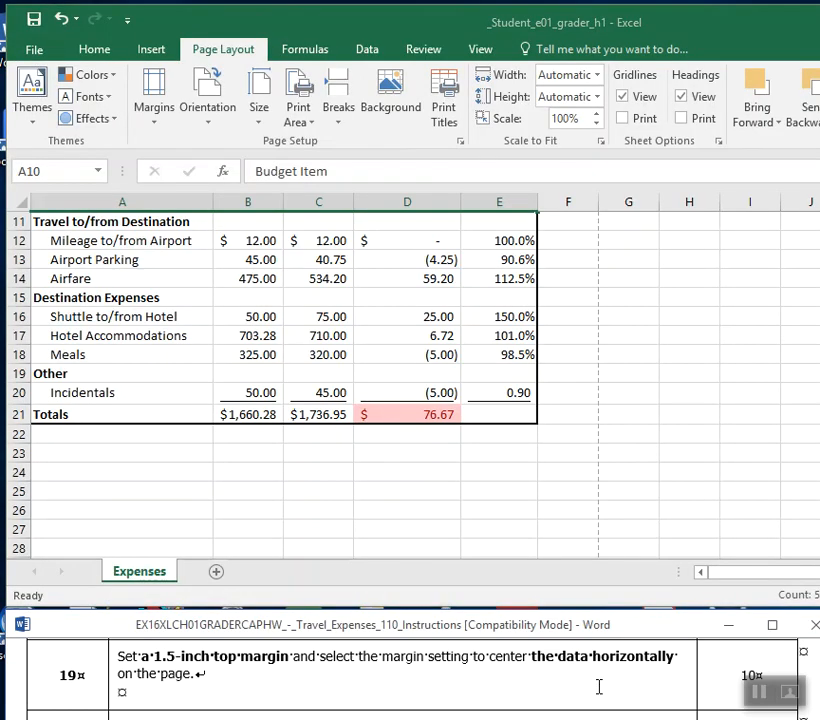
scroll(598, 687, down, 1)
scroll(598, 687, up, 1)
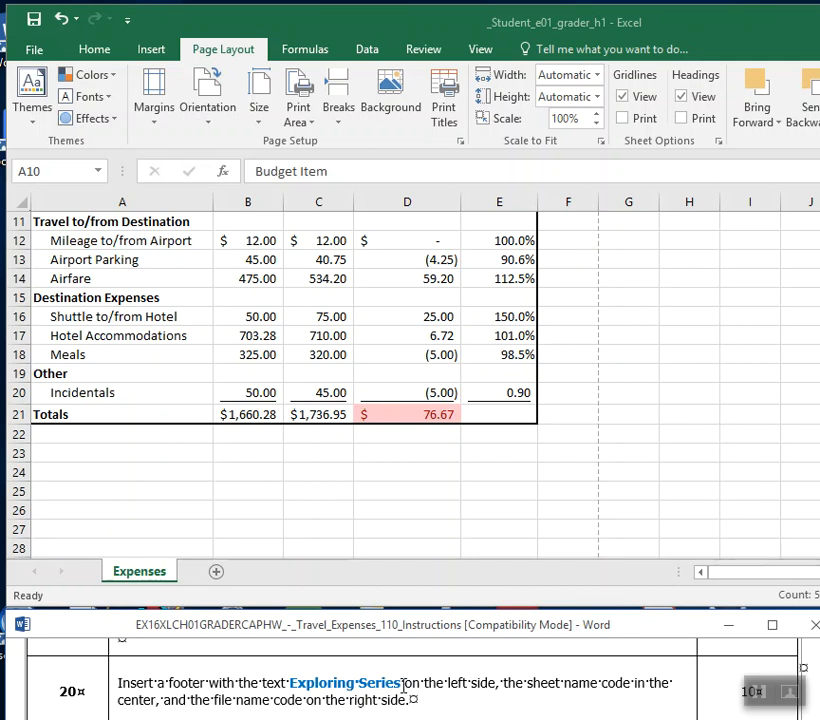
drag(404, 682, 290, 683)
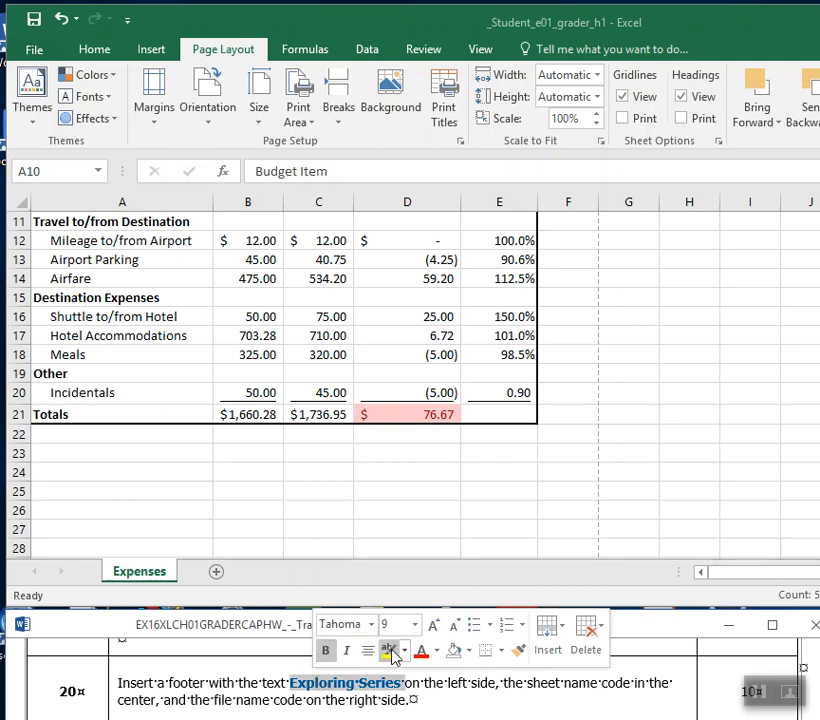
click(389, 651)
In step 20, bold "sheet name code" and highlight it in turquoise, and highlight "file name code" in bright green.
drag(529, 690, 633, 686)
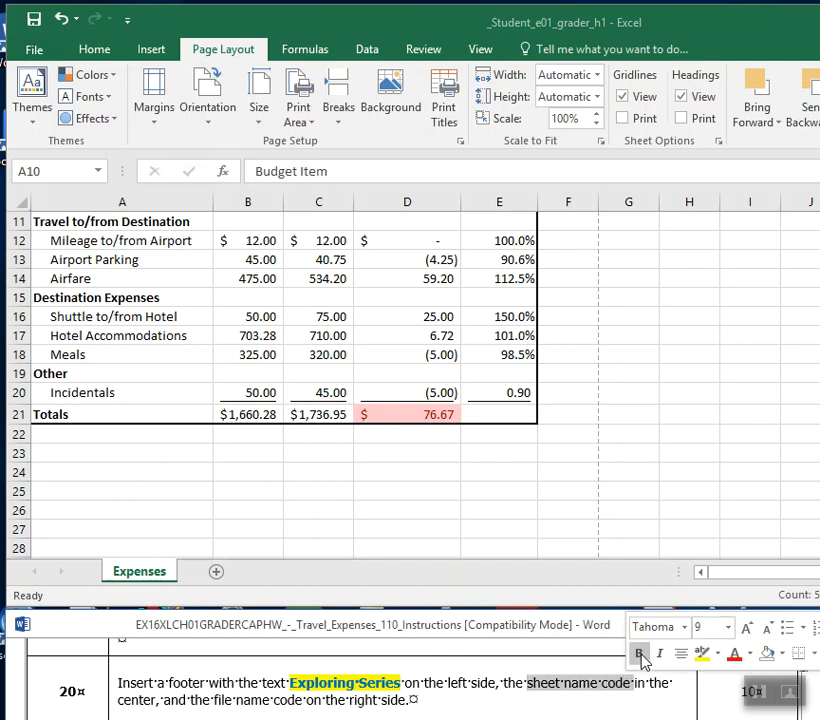
click(640, 655)
click(717, 655)
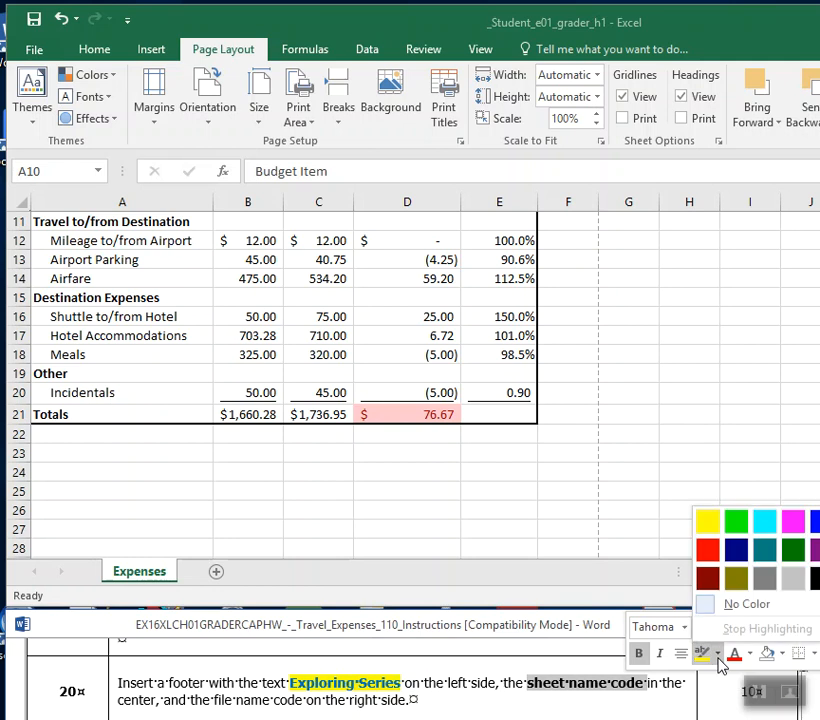
click(762, 521)
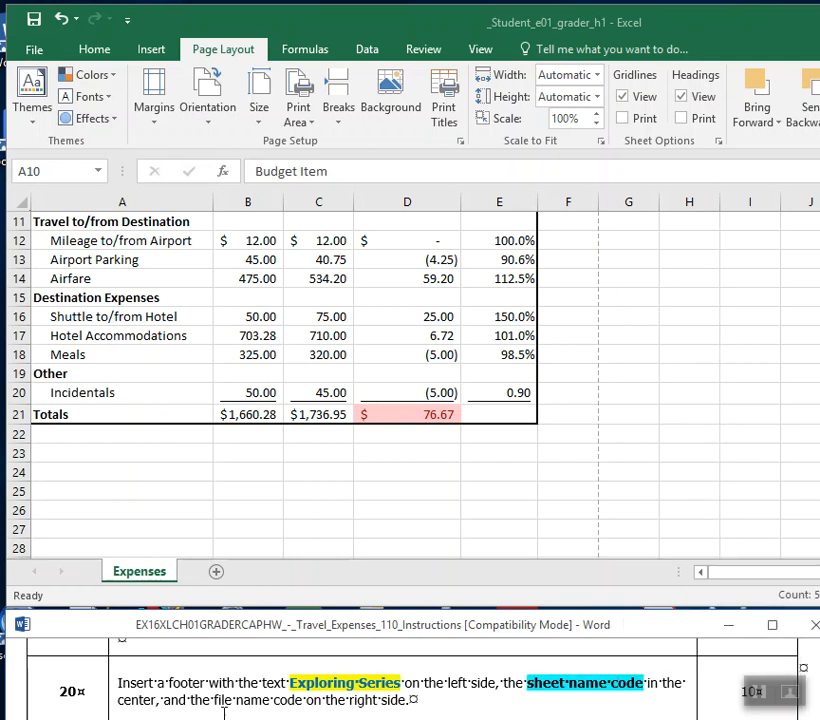
drag(216, 702, 341, 705)
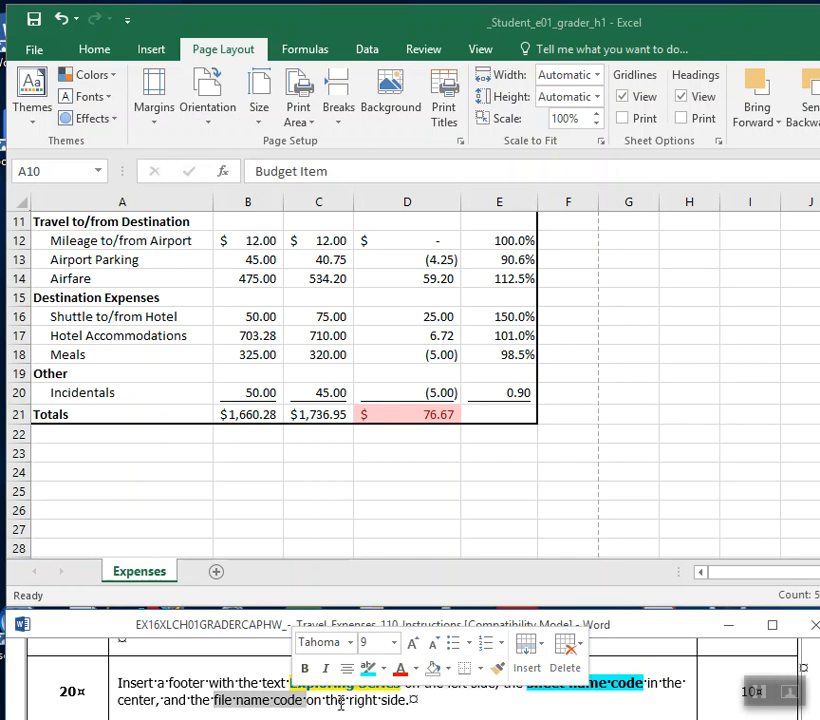
click(384, 669)
click(402, 540)
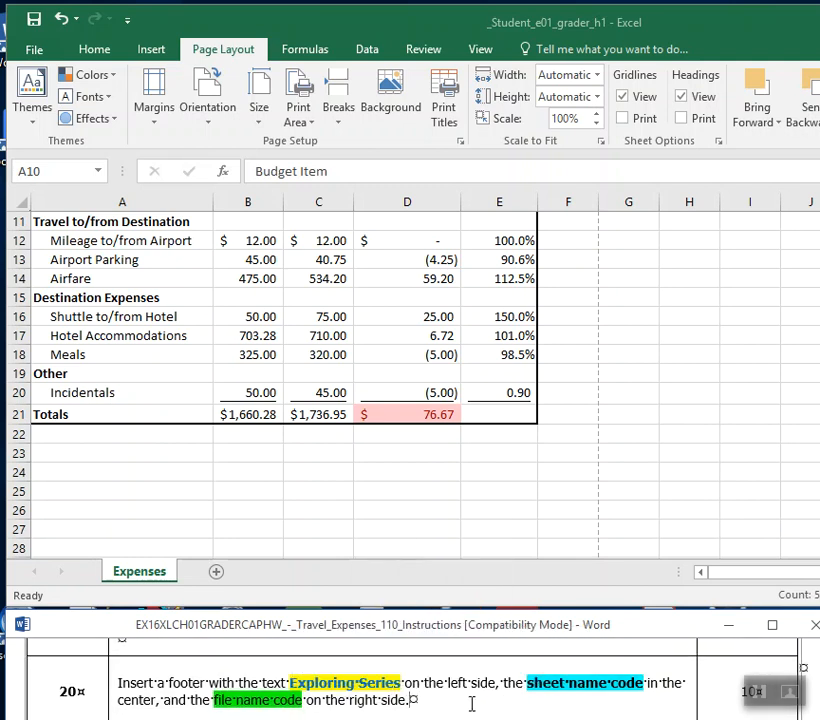
Switch to Excel and start a custom footer for the Expenses sheet with the text "Exploring Series" in the left section.
click(156, 58)
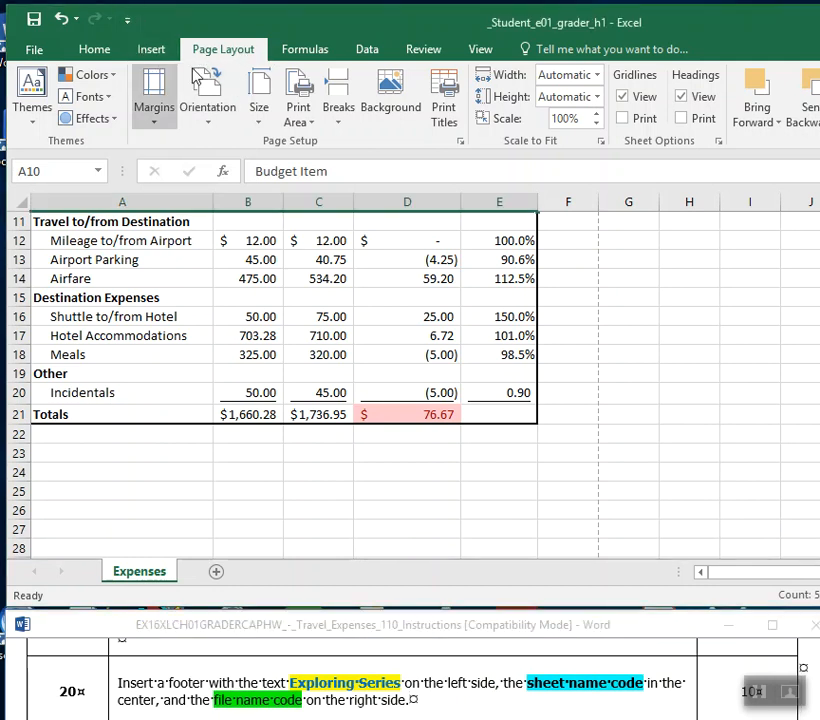
click(154, 100)
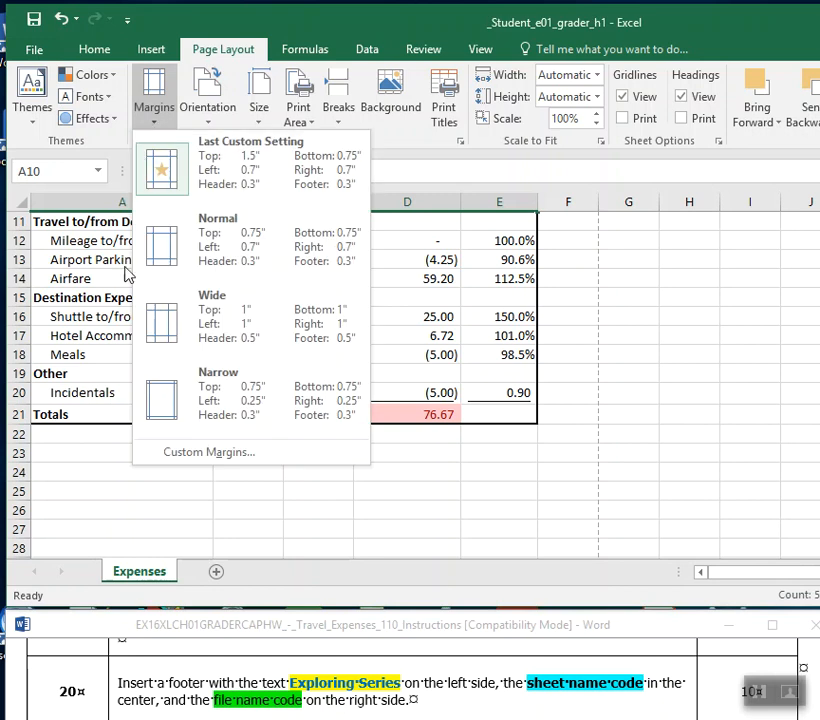
click(190, 455)
drag(425, 145, 609, 141)
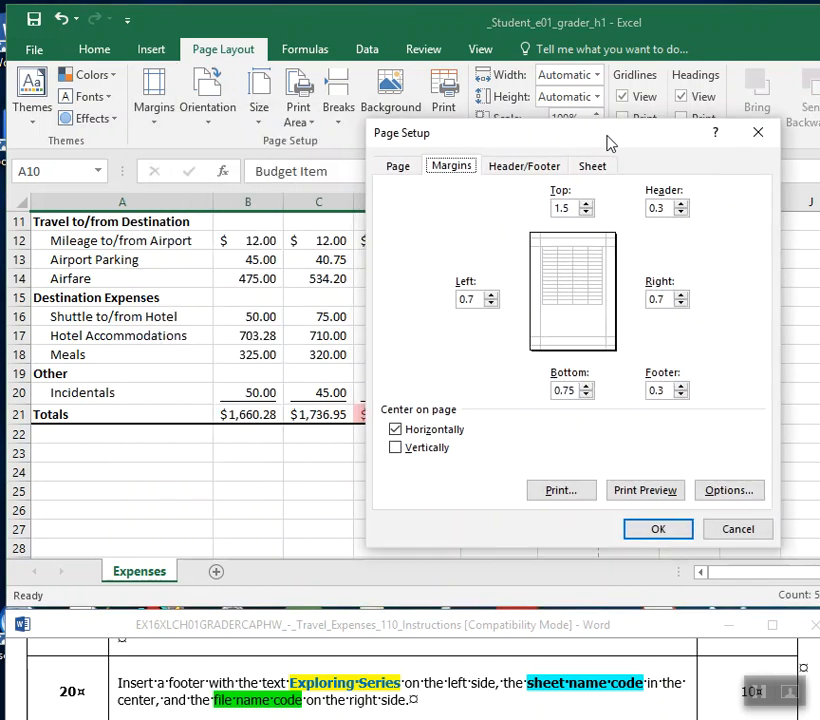
click(399, 167)
click(454, 170)
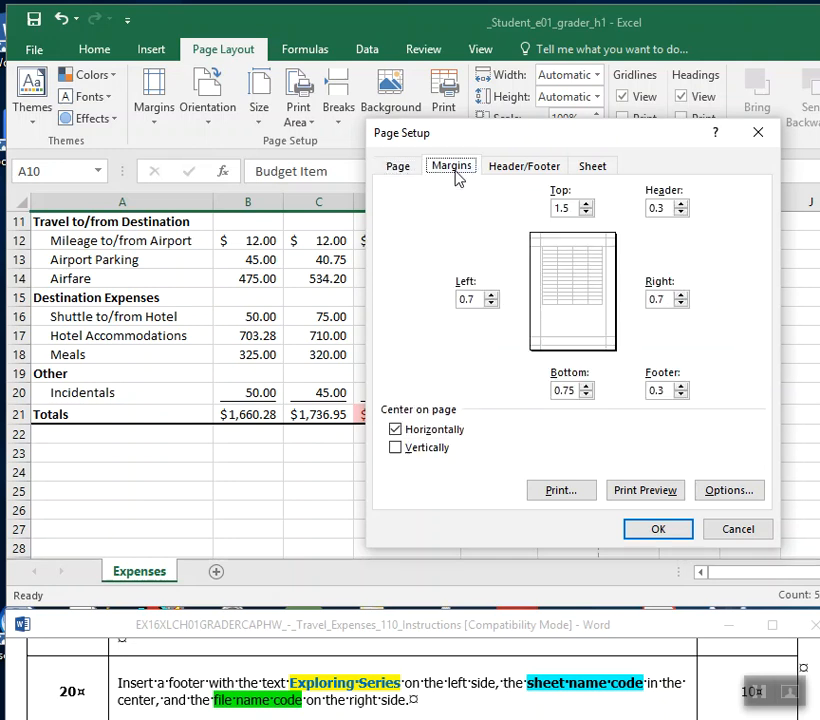
click(540, 167)
click(592, 166)
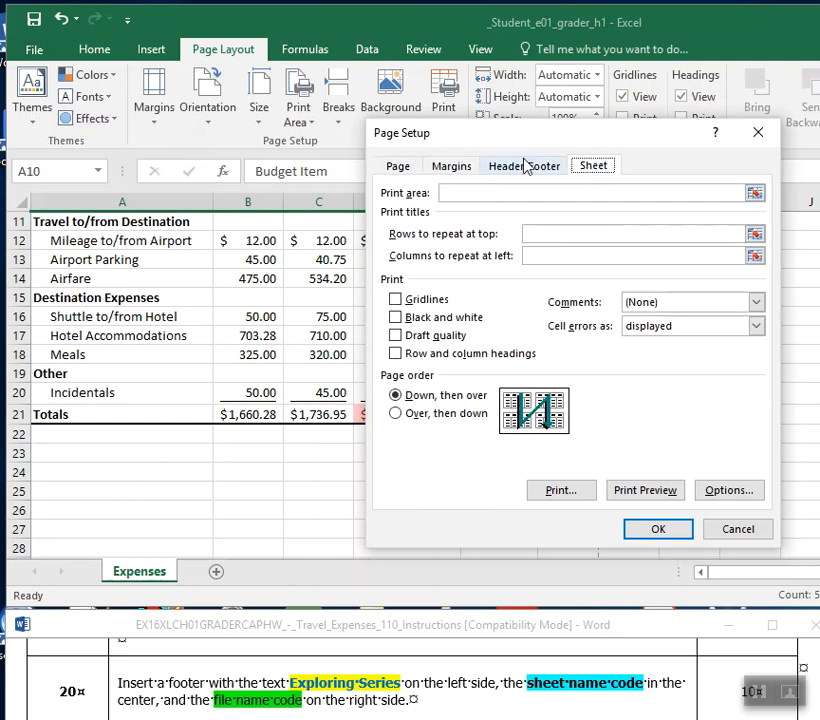
click(523, 170)
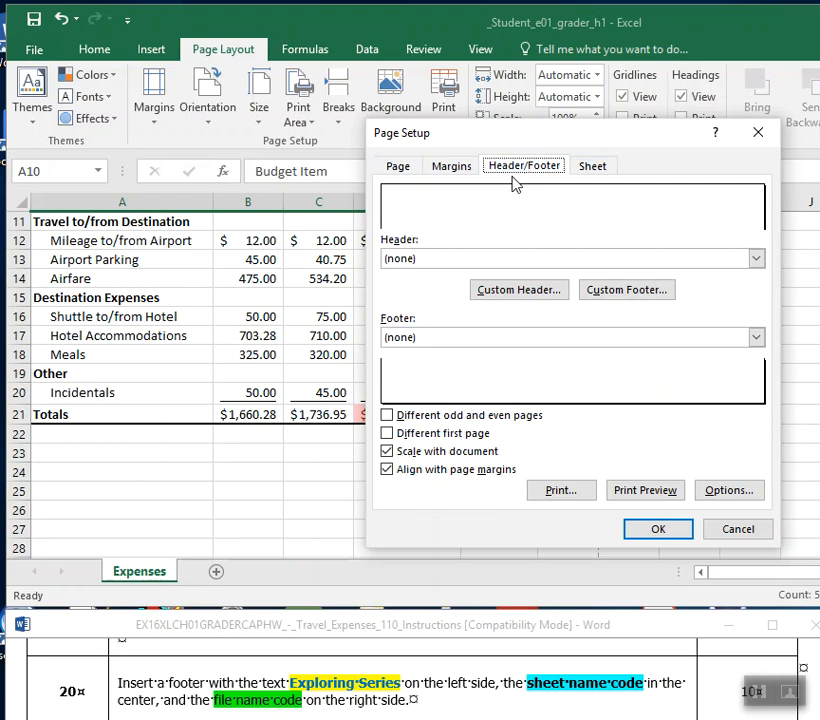
click(616, 297)
drag(417, 175, 476, 98)
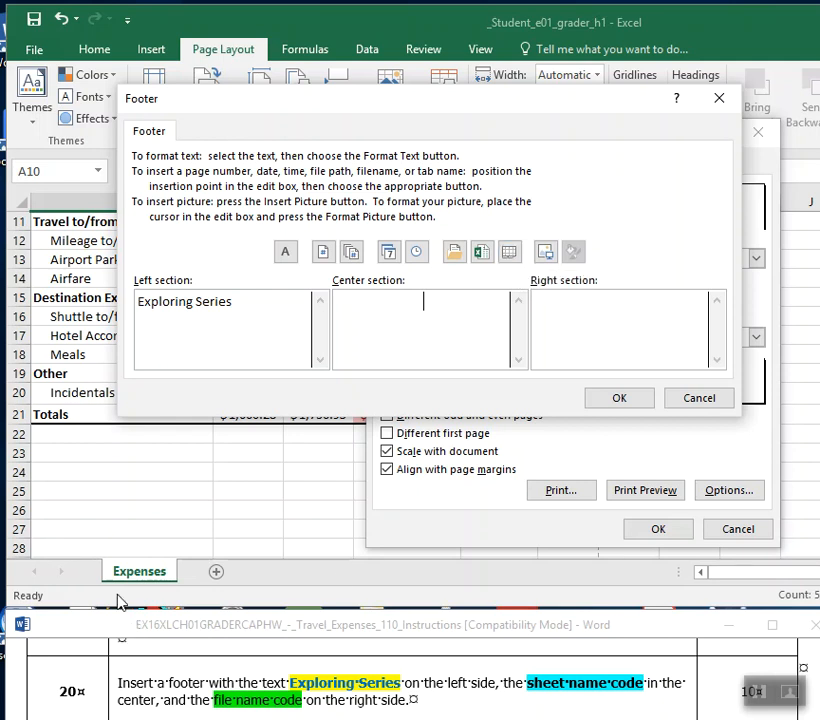
Insert the sheet name code in the footer's center section and the file name code in its right section, and apply the page setup.
click(511, 255)
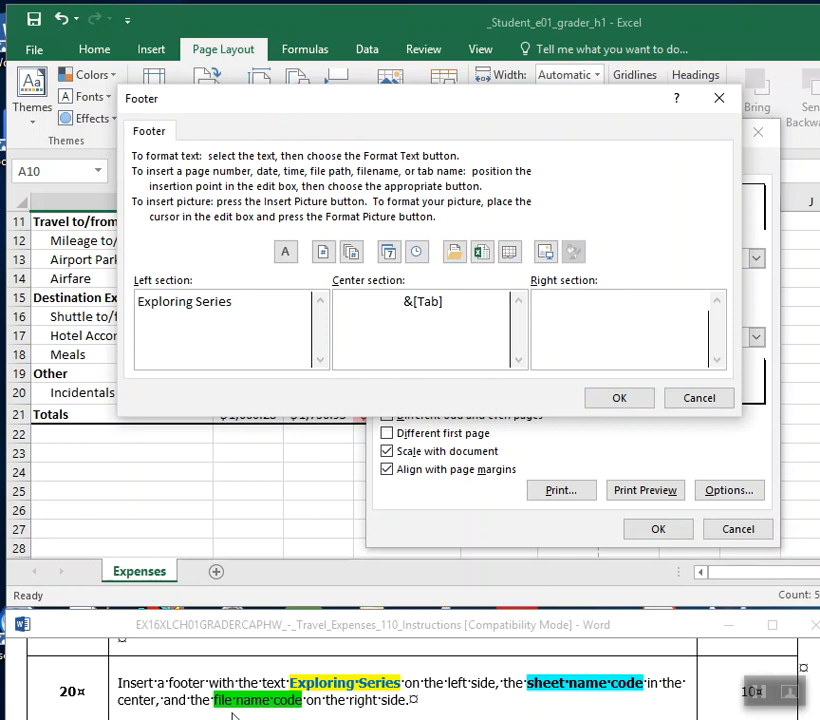
click(482, 253)
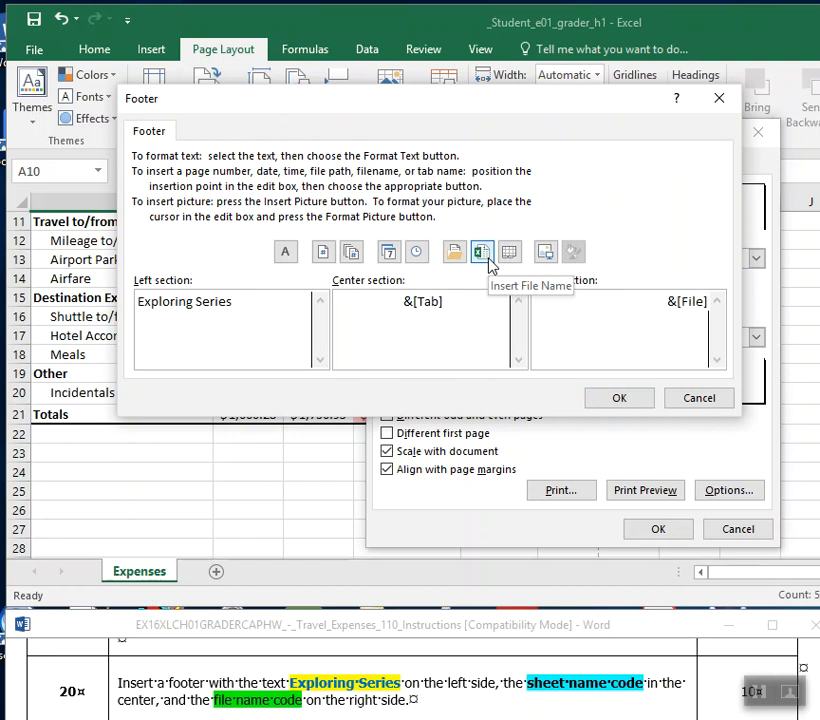
click(630, 404)
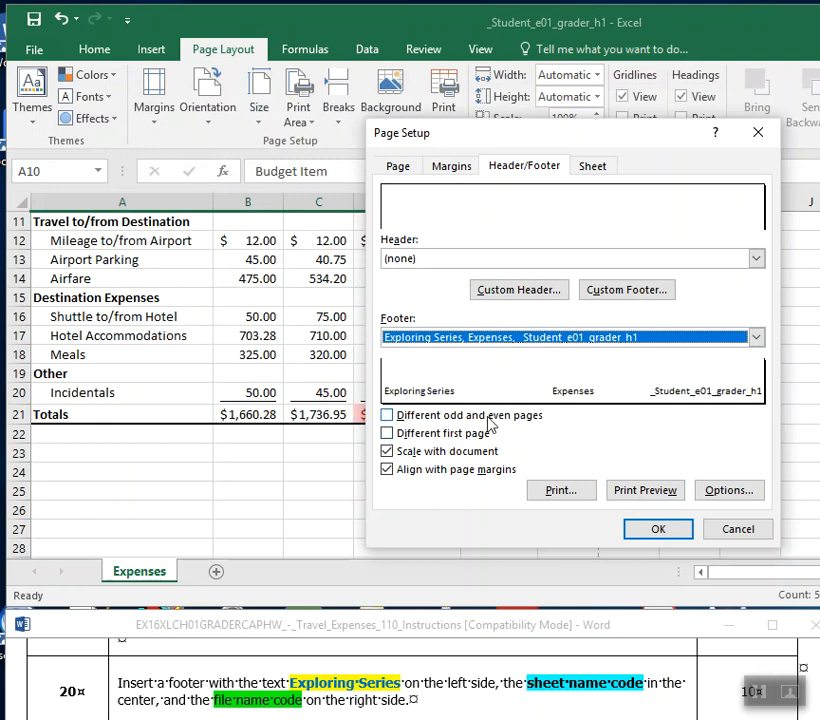
drag(509, 135, 339, 118)
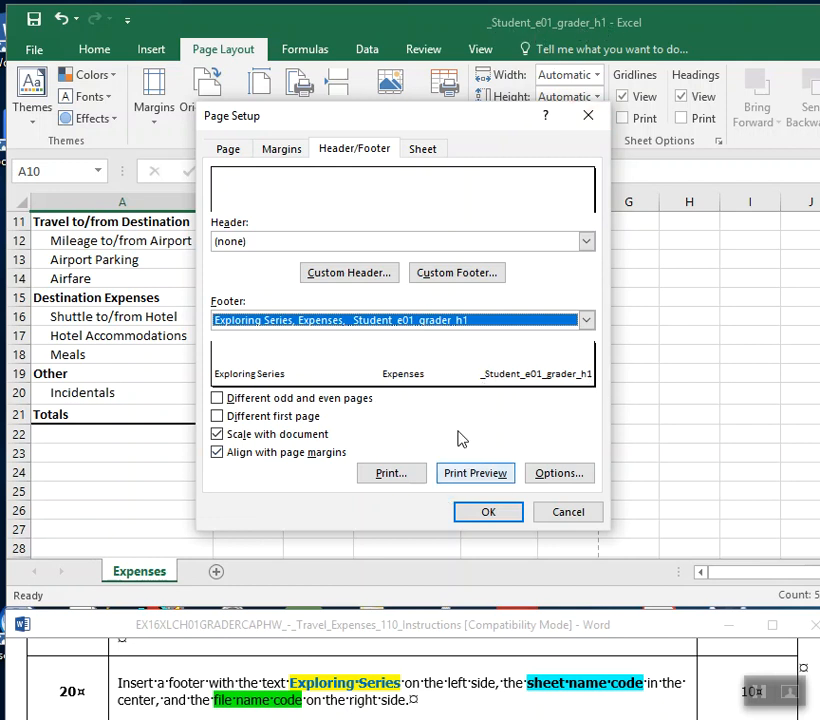
click(478, 514)
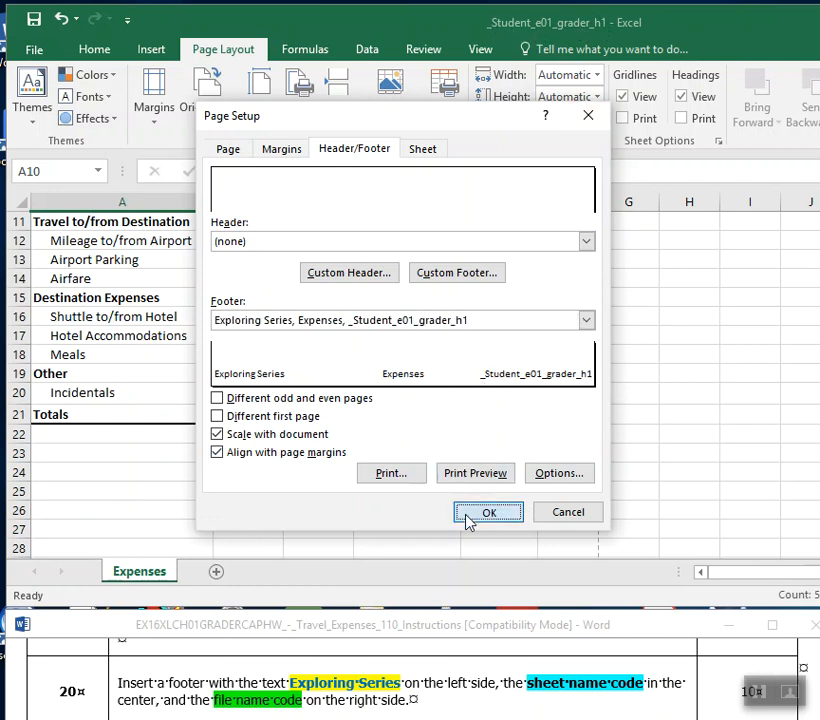
Follow step 21 of the Word instructions by saving the travel expense workbook and exiting Excel.
scroll(482, 698, down, 2)
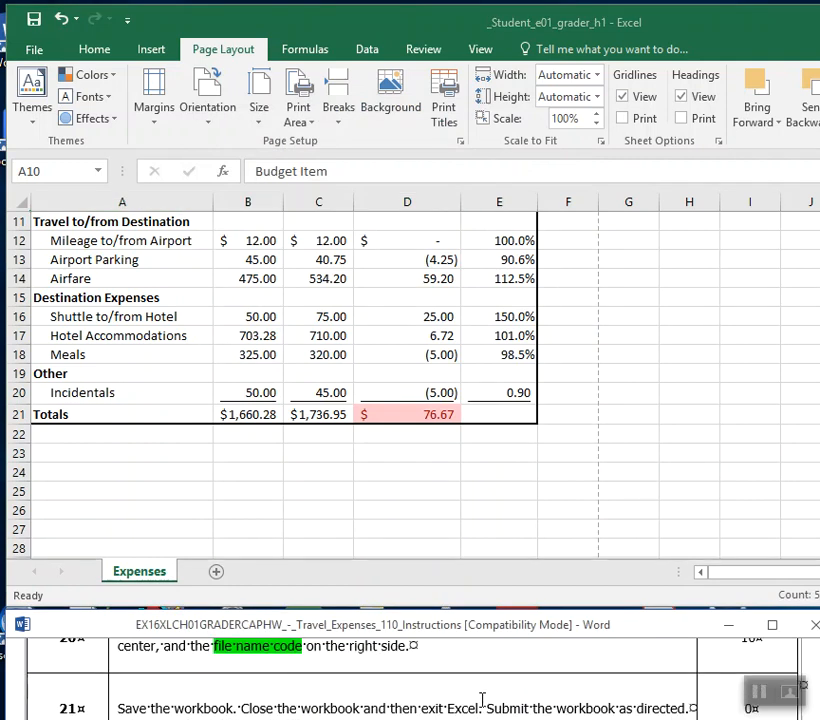
click(33, 22)
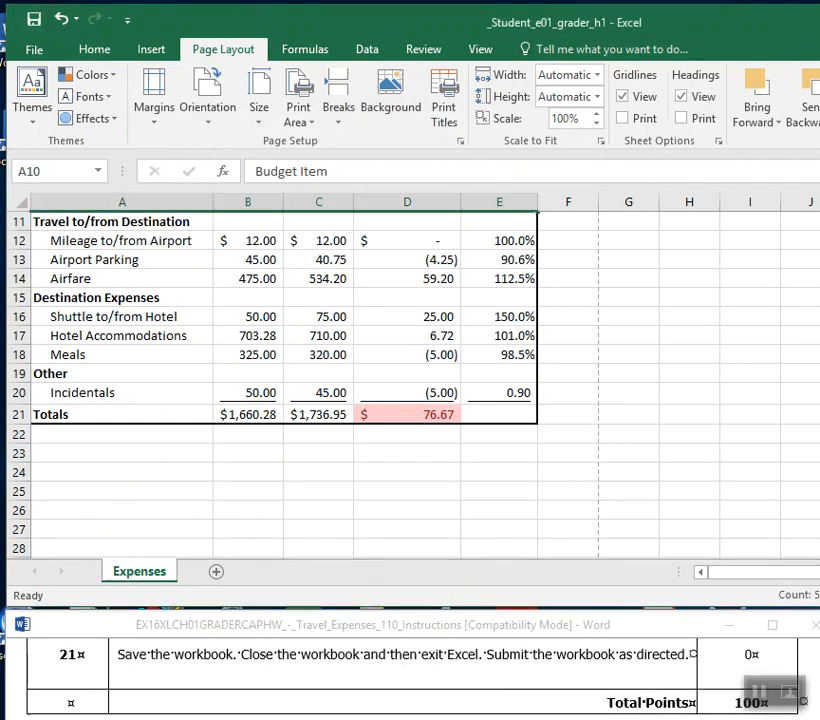
key(alt+F4)
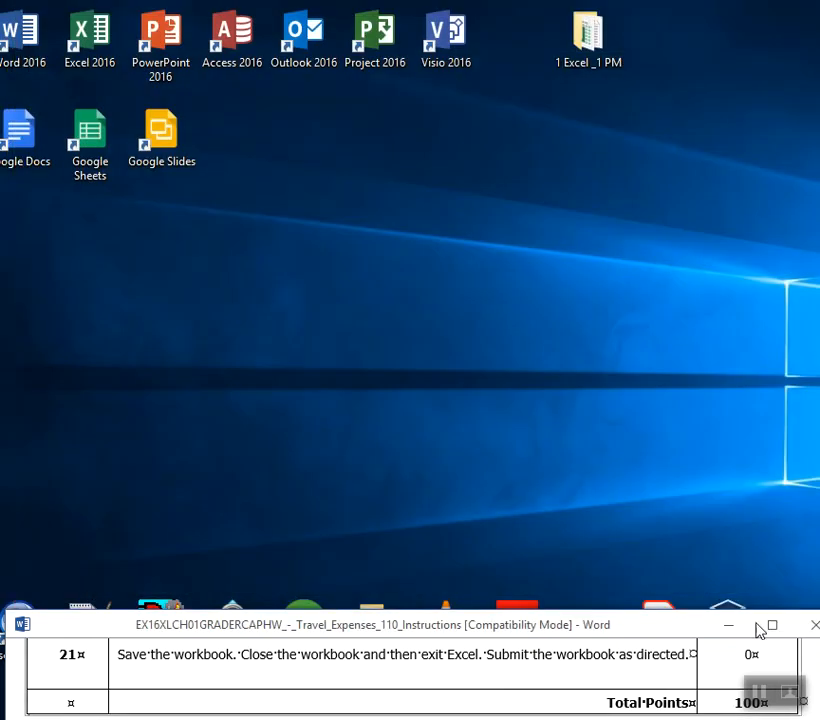